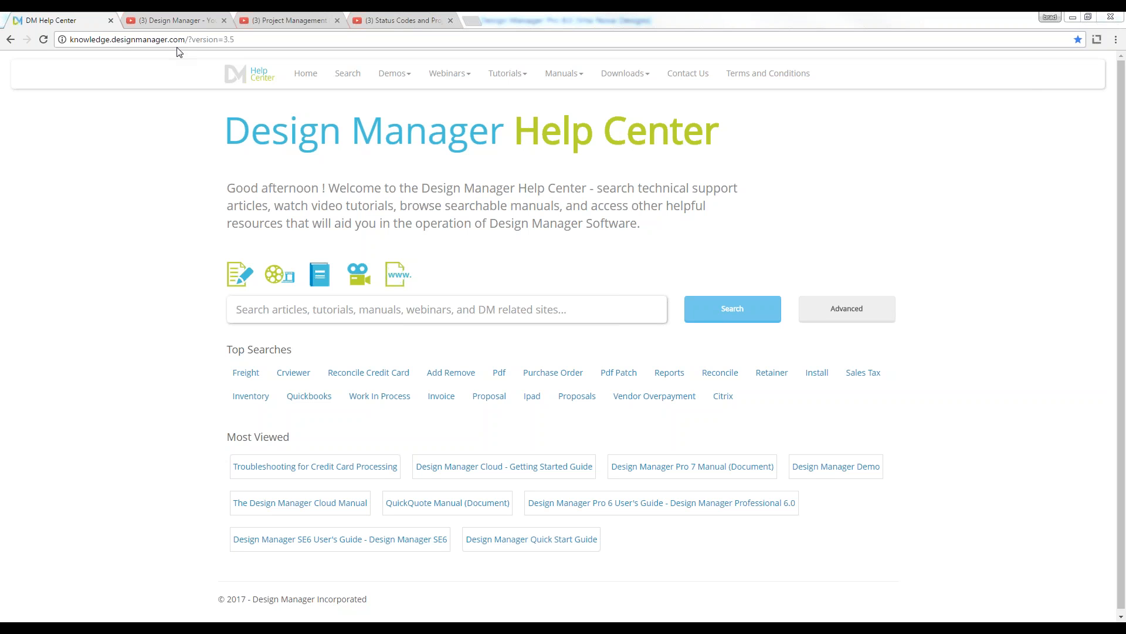
Step: Open the recorded webinars list in the Help Center, and switch to the Design Manager YouTube page
left_click(463, 78)
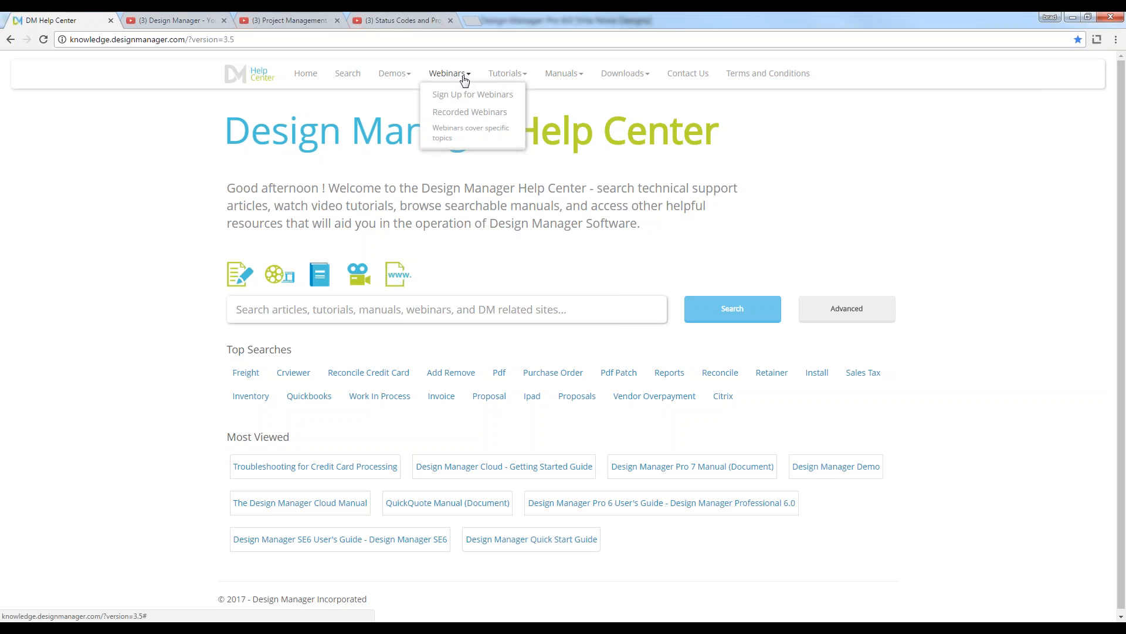
left_click(467, 111)
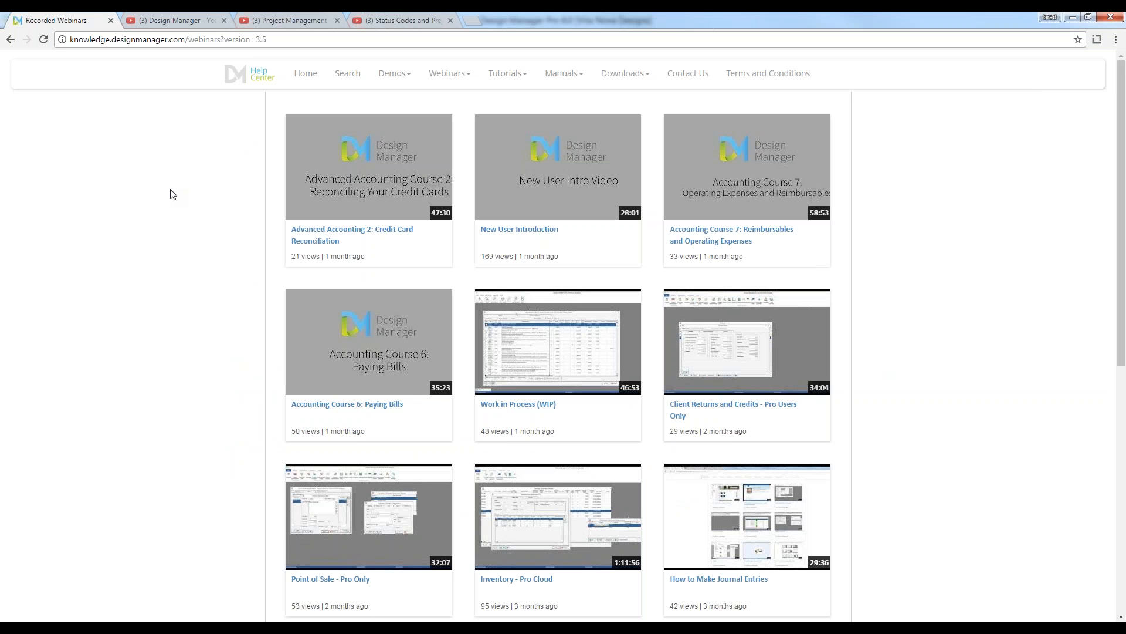
left_click(174, 23)
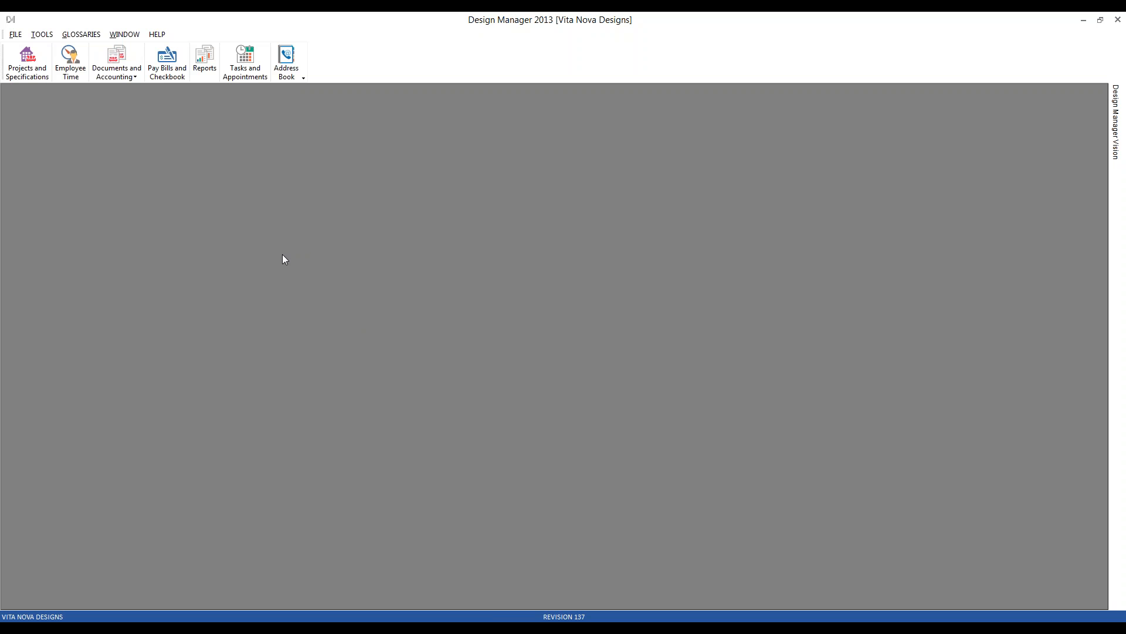
Step: In Design Manager 2013, display the general settings of the company's advanced options
left_click(16, 34)
left_click(92, 52)
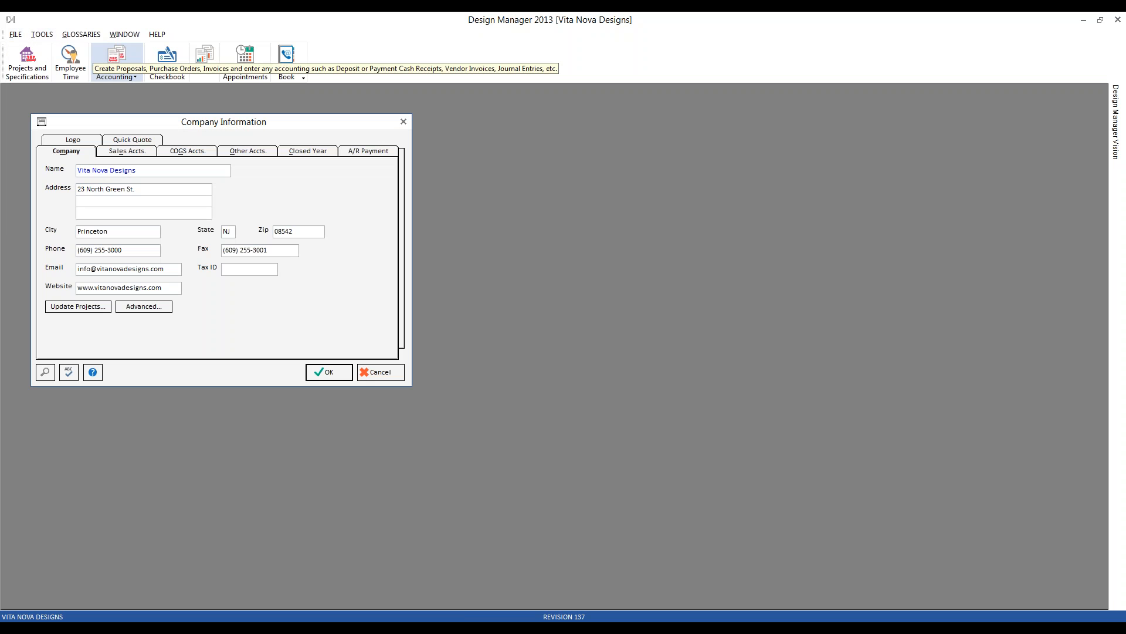
left_click(146, 308)
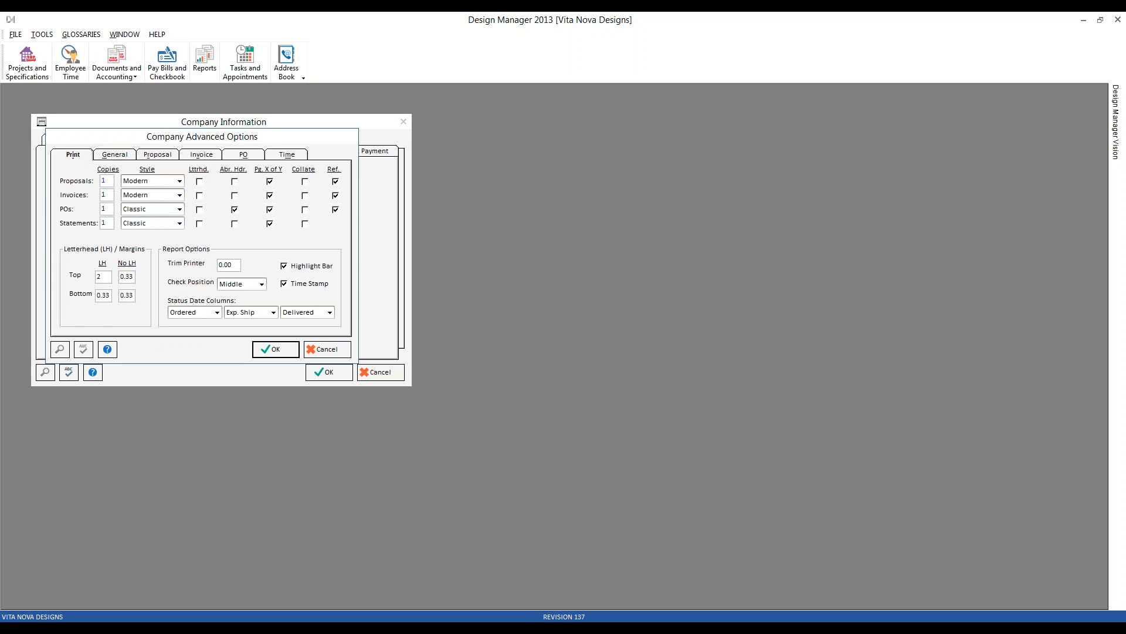
left_click(126, 158)
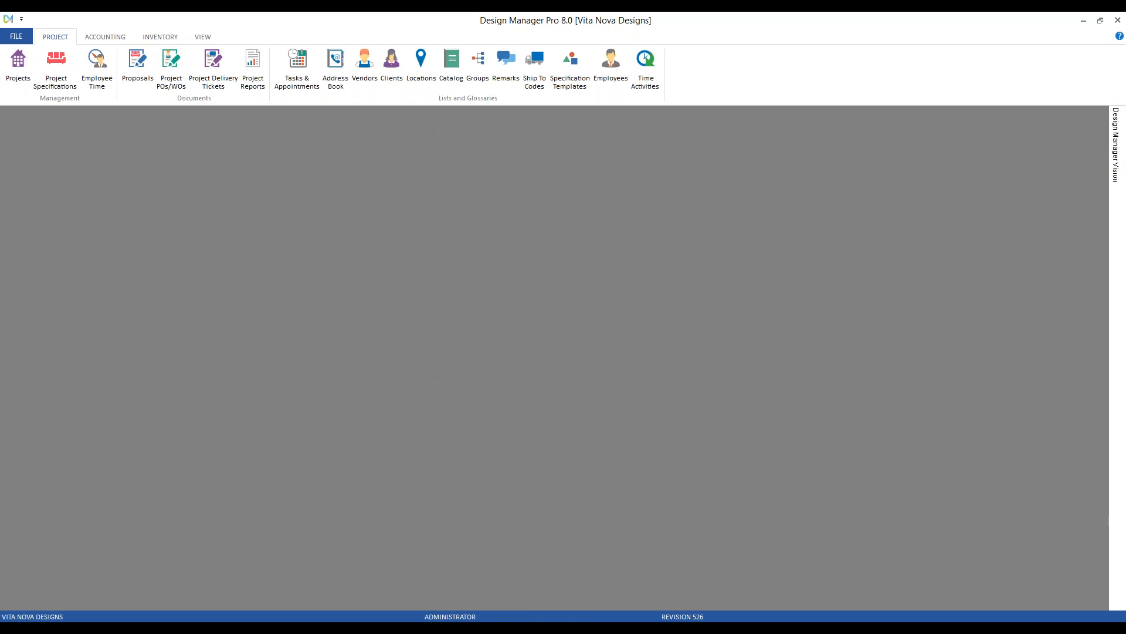
Step: In Design Manager Pro 8.0, display the general settings of the company's advanced options
left_click(16, 36)
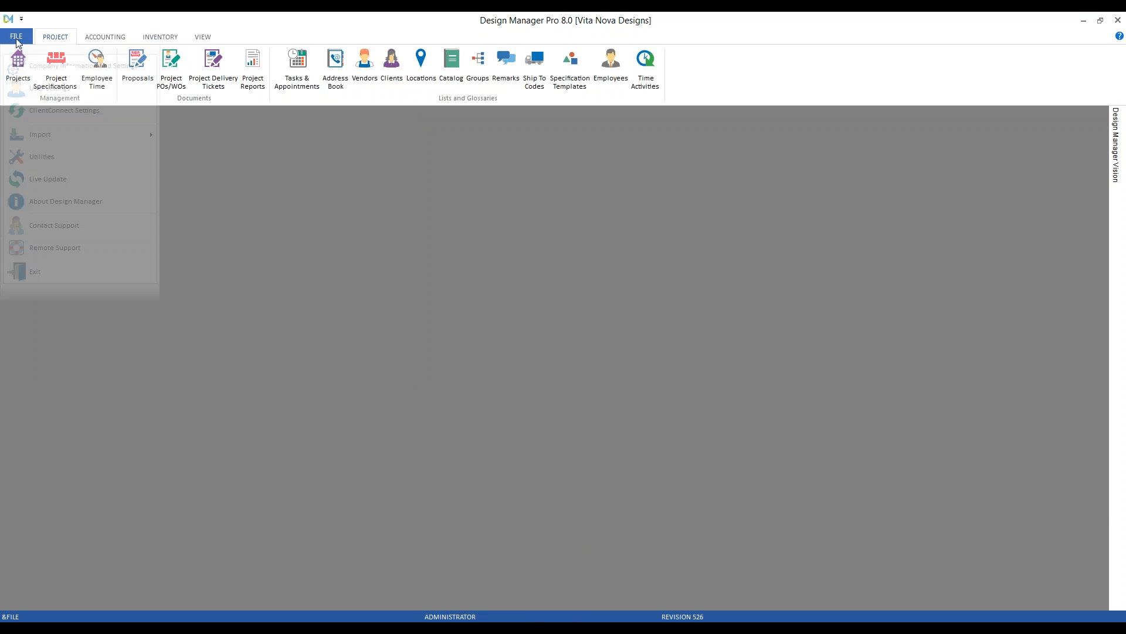
left_click(60, 73)
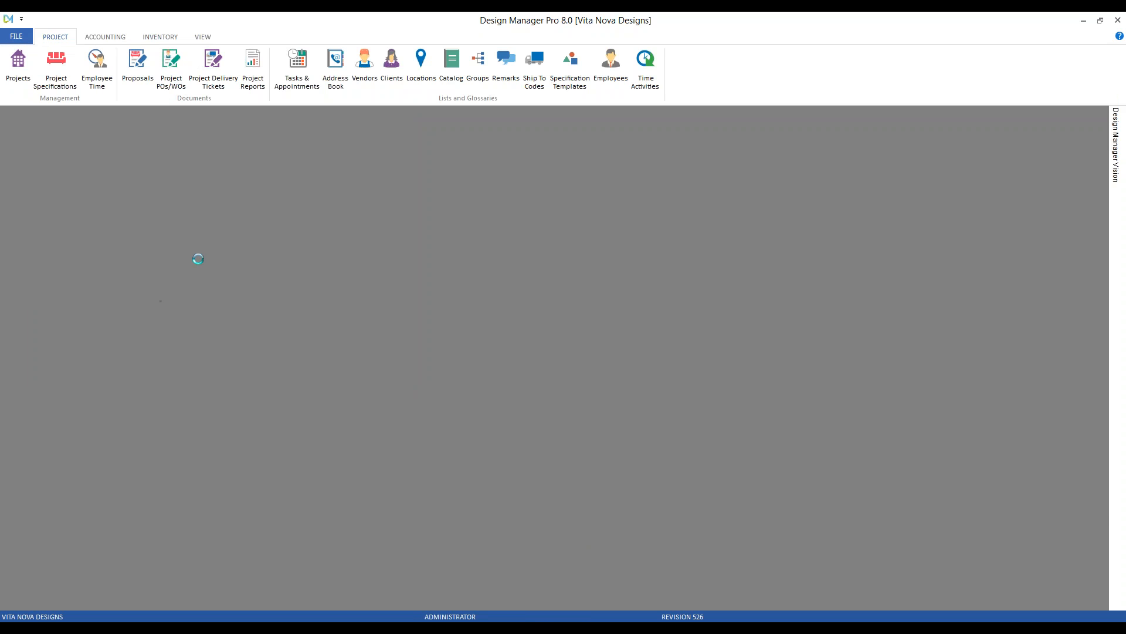
left_click(438, 274)
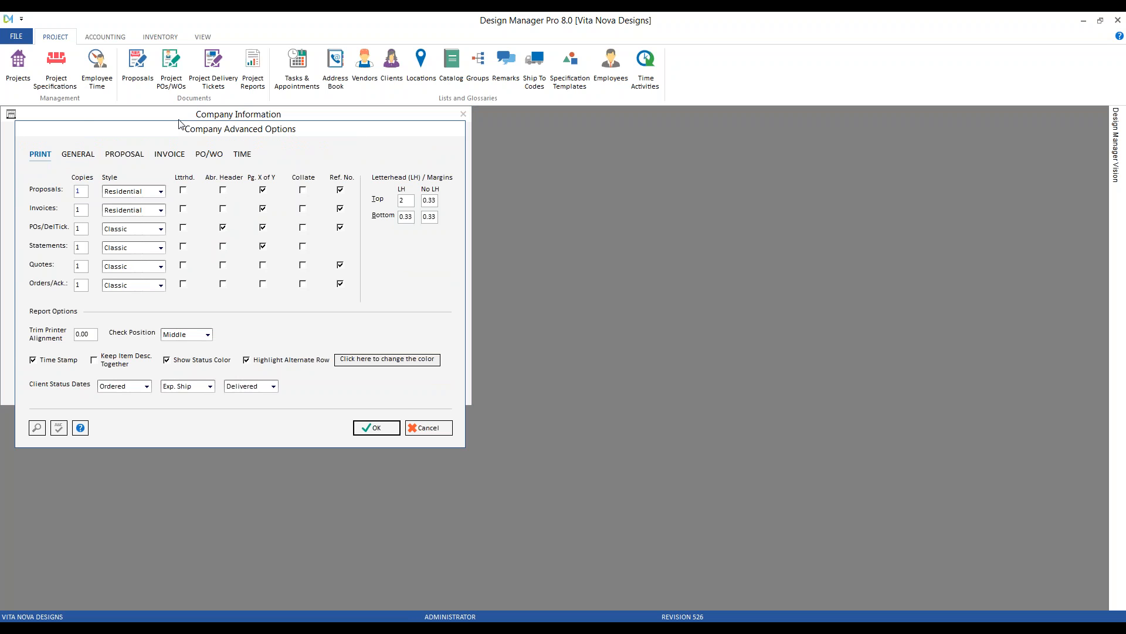
left_click(87, 155)
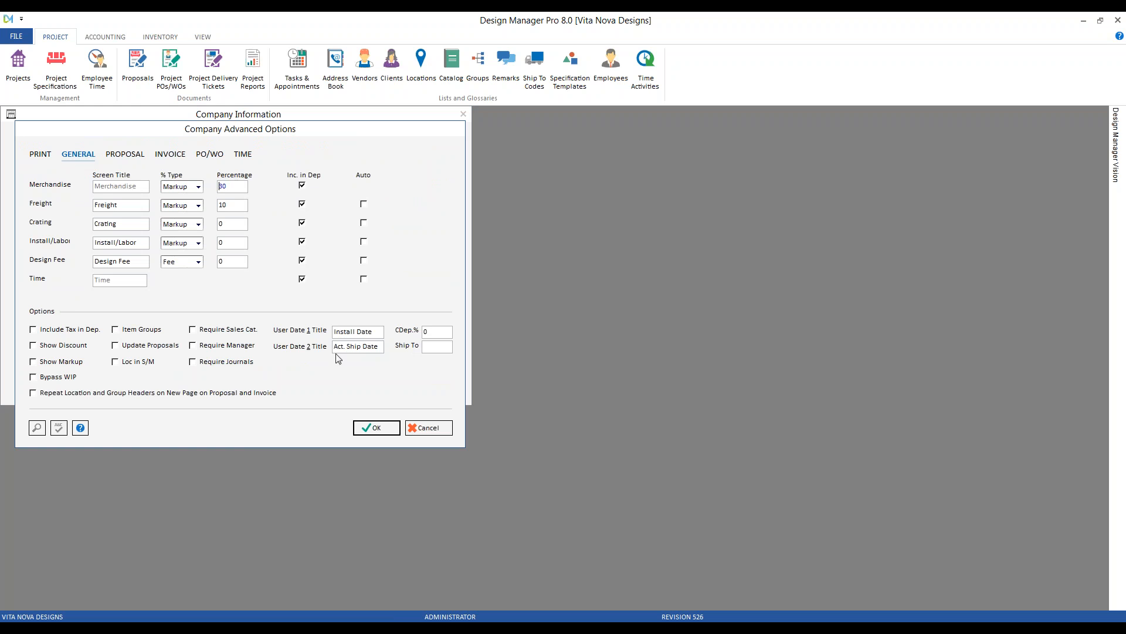
Step: Switch back to Design Manager 2013 and examine the User Date 1 and User Date 2 titles
left_click(395, 630)
left_click(394, 575)
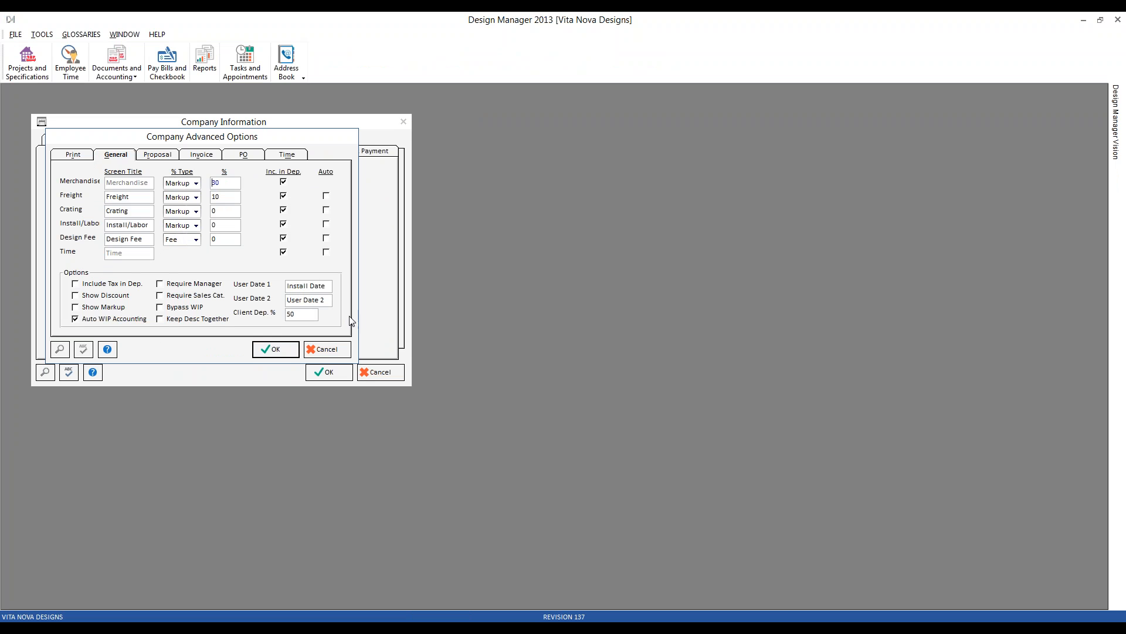
left_click(328, 286)
left_click_drag(328, 286, 286, 286)
left_click_drag(328, 299, 276, 297)
Step: Close the advanced options and company information without saving, first in Design Manager Pro 8.0 and then in Design Manager 2013
mouse_move(489, 627)
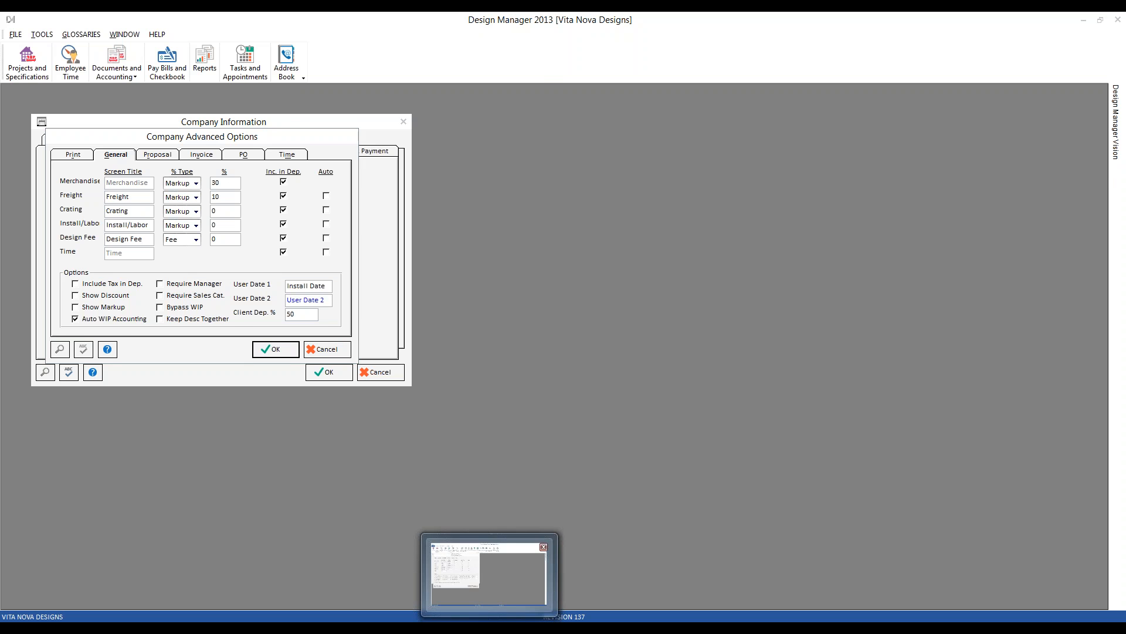
left_click(449, 544)
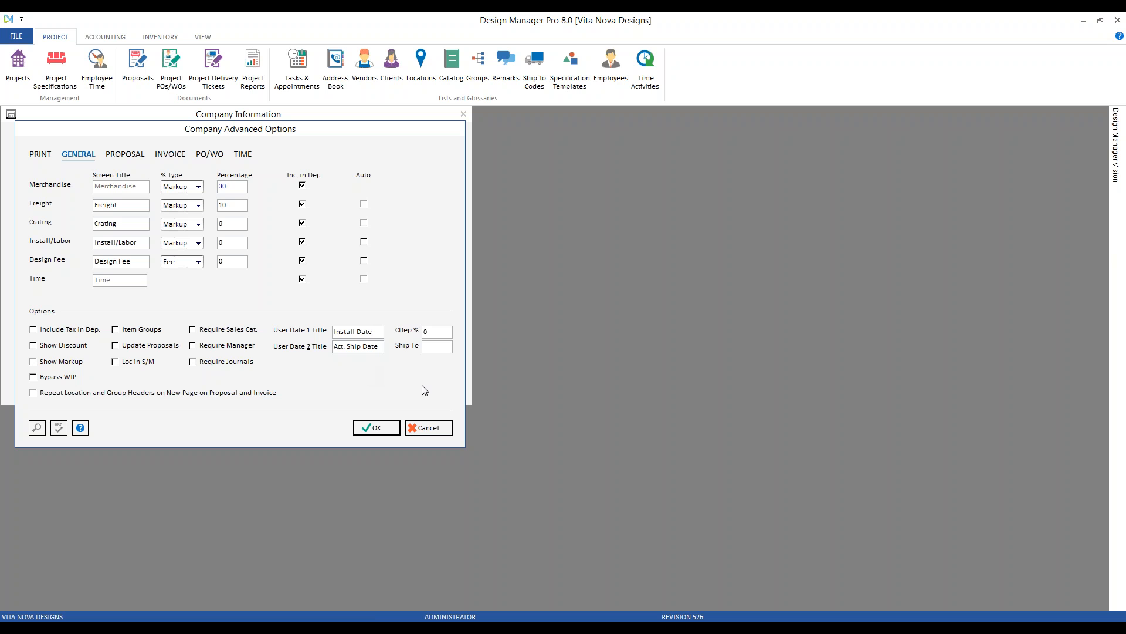
left_click(429, 428)
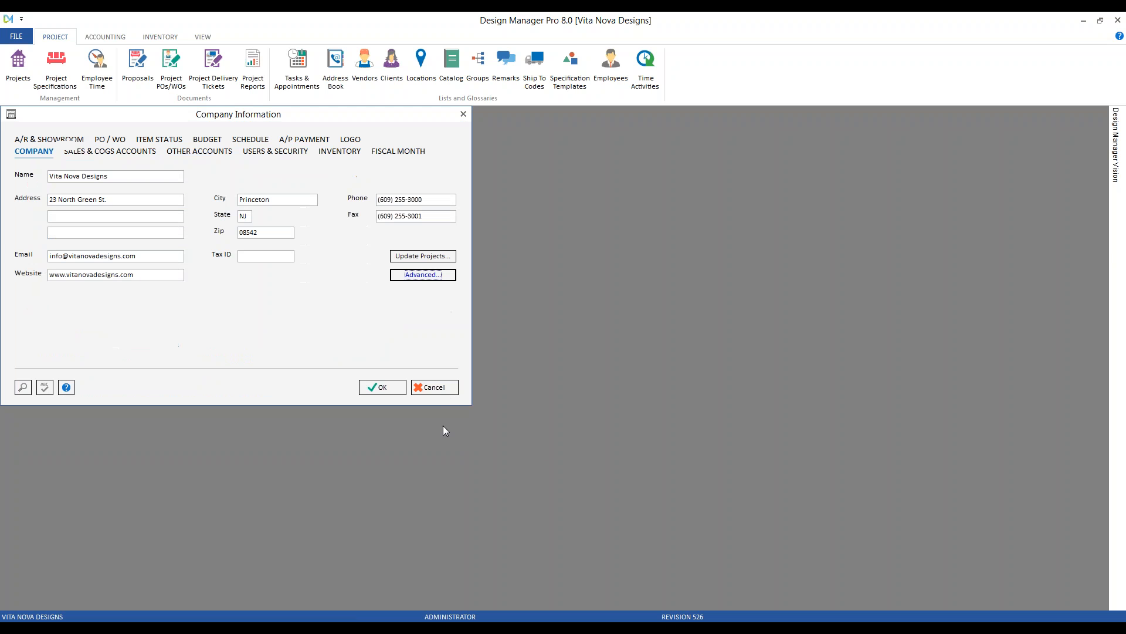
left_click(435, 388)
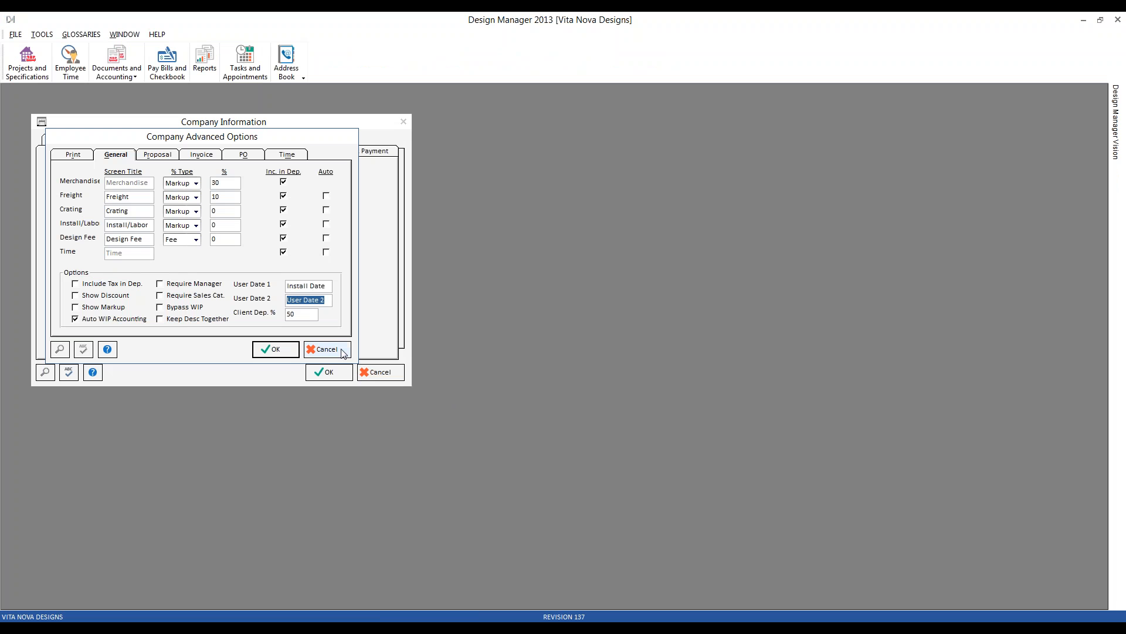
left_click(342, 349)
left_click(380, 372)
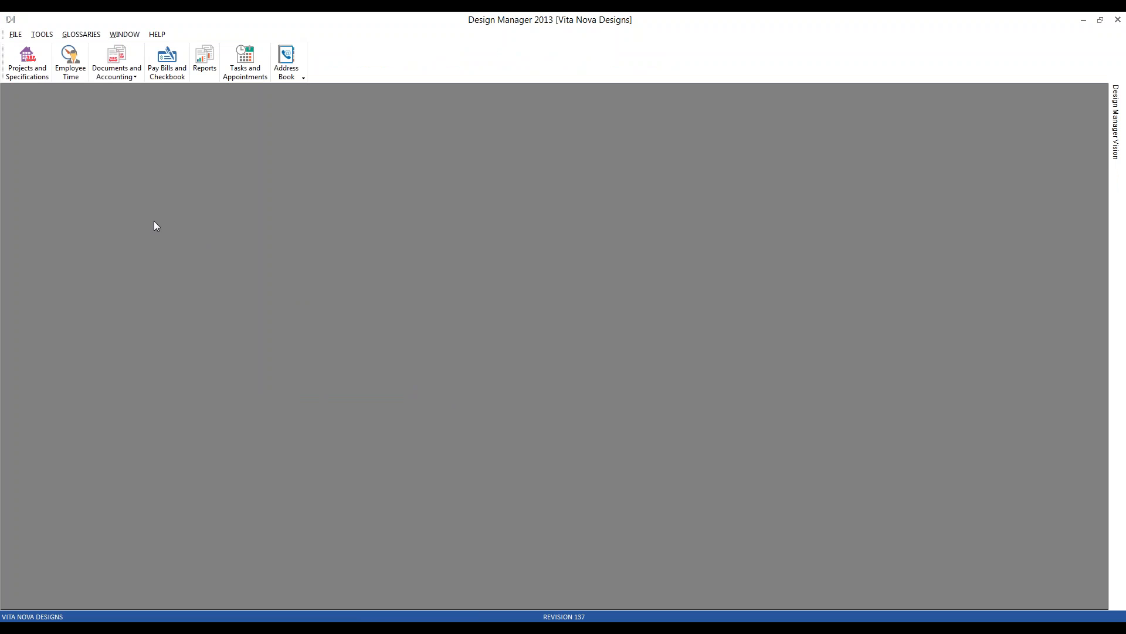
Step: In Documents and Accounting, open the status of project HIL01's Baker, Knapp and Tubbs purchase order
left_click(128, 56)
left_click_drag(183, 181, 147, 154)
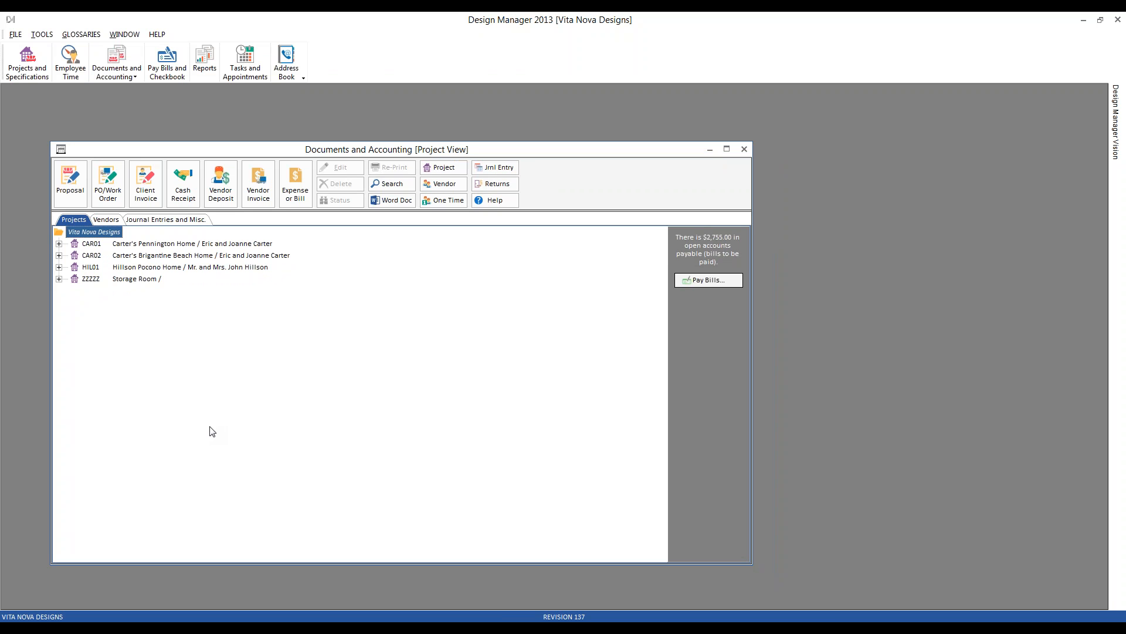
left_click(58, 268)
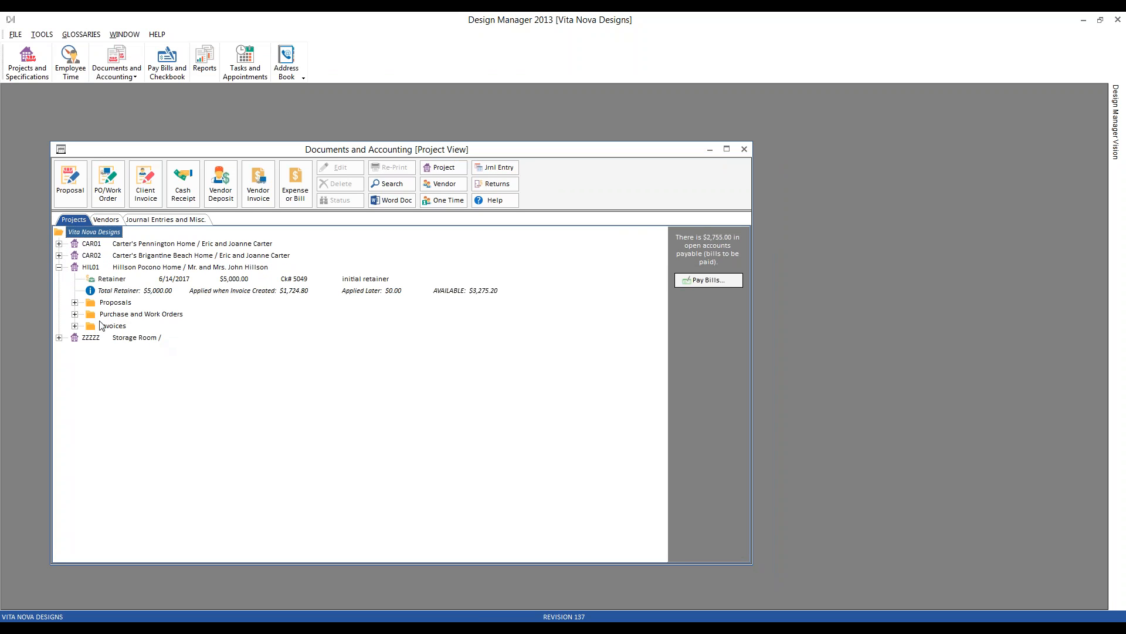
left_click(75, 314)
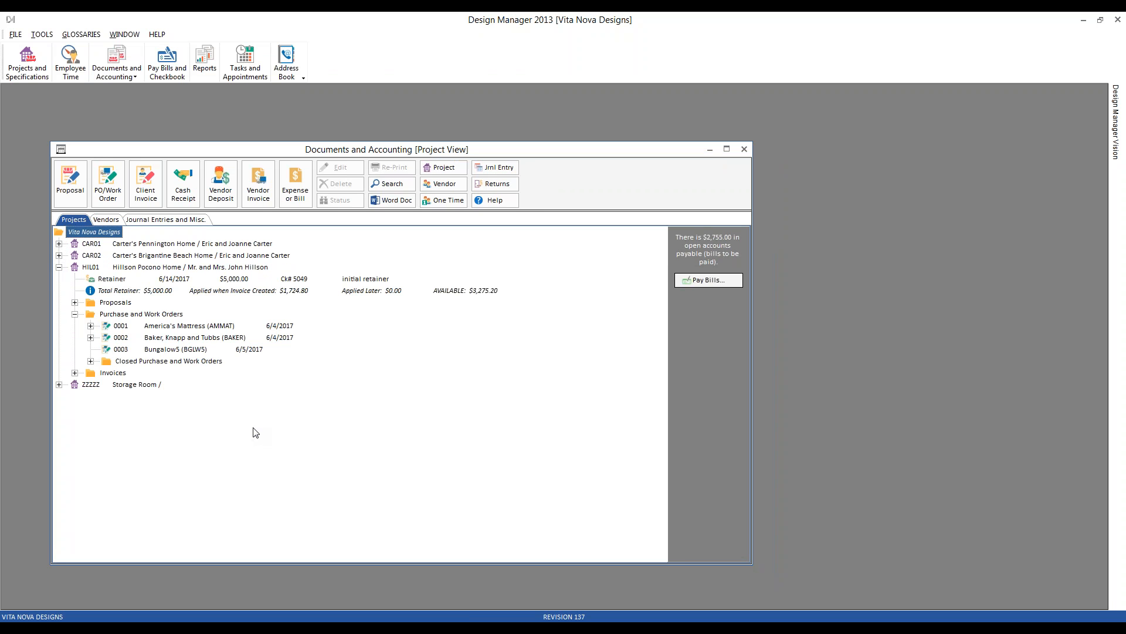
left_click(230, 338)
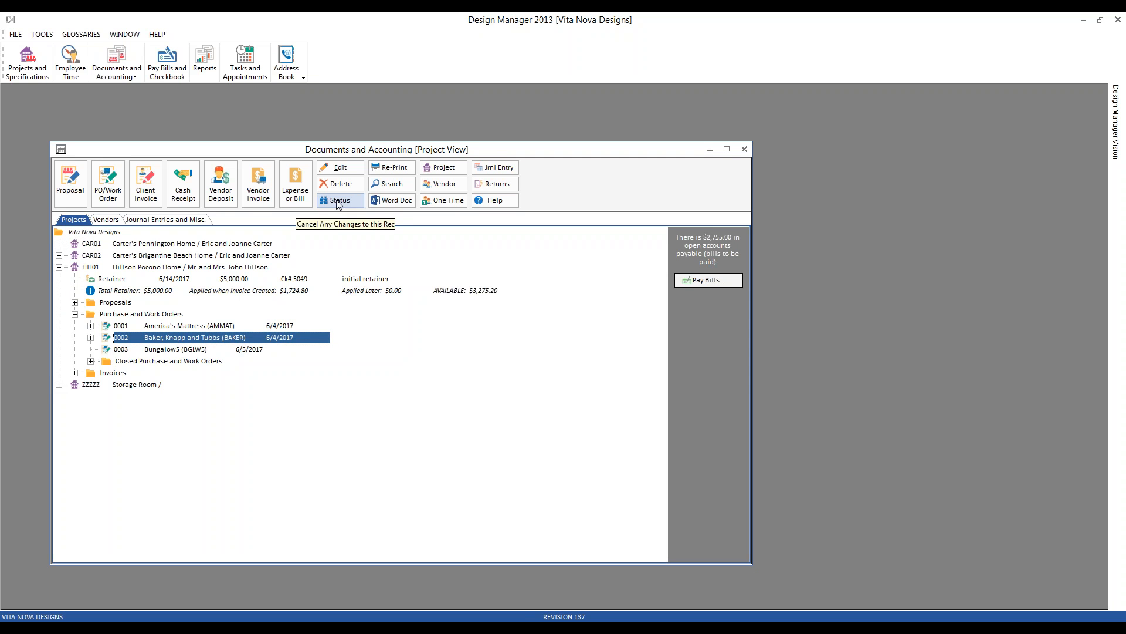
right_click(303, 342)
left_click(326, 379)
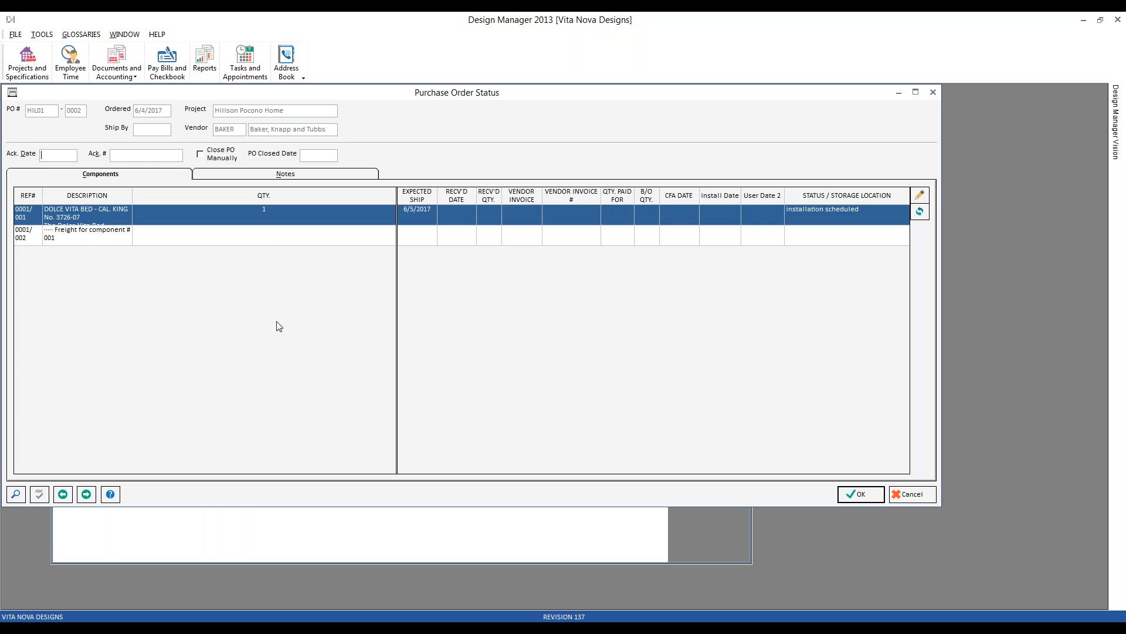
Step: Set the Dolce Vita bed's install date to 6/20/2017, save the purchase order status and close Documents and Accounting
left_click_drag(169, 88, 211, 133)
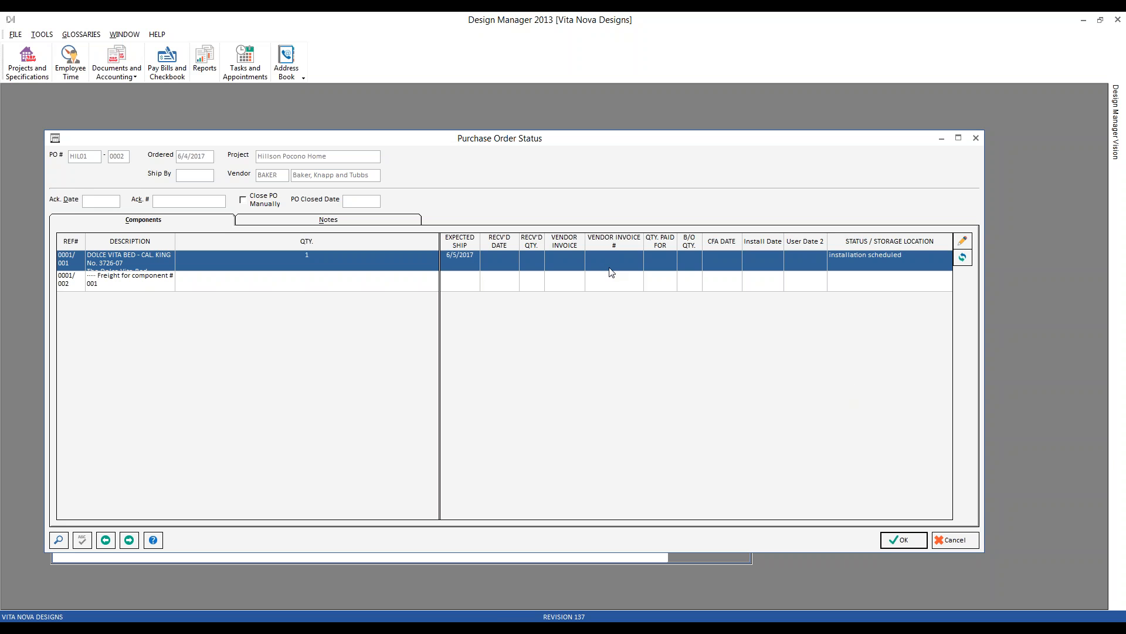
left_click(963, 242)
mouse_move(166, 212)
left_mouse_down()
mouse_move(206, 243)
mouse_move(279, 262)
left_mouse_up()
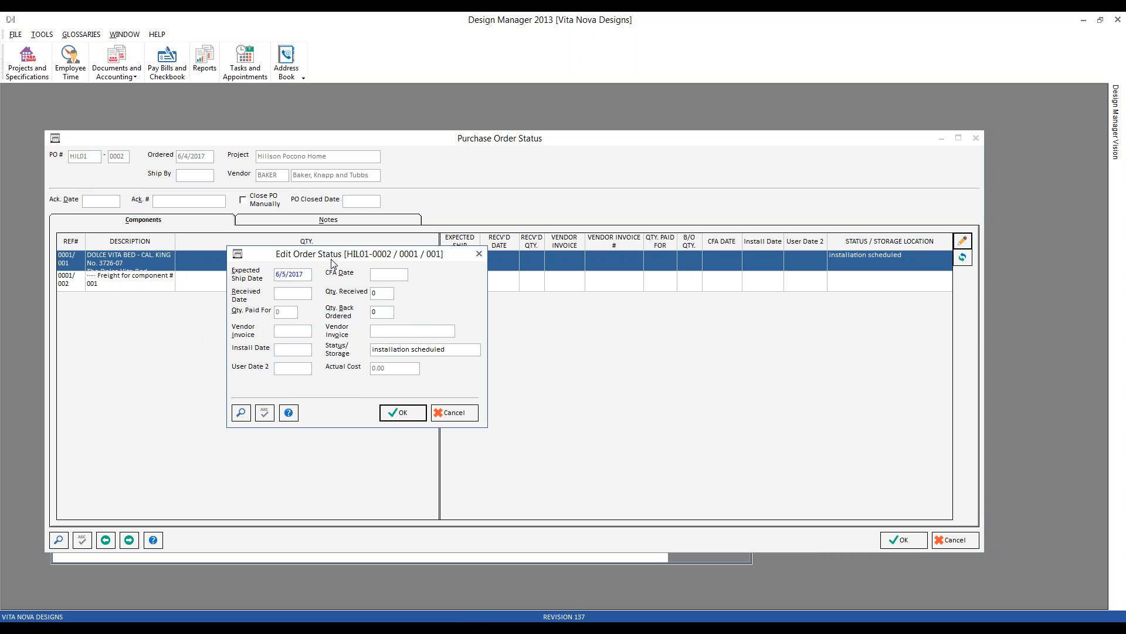
left_click(307, 352)
type("6 20")
key("Return")
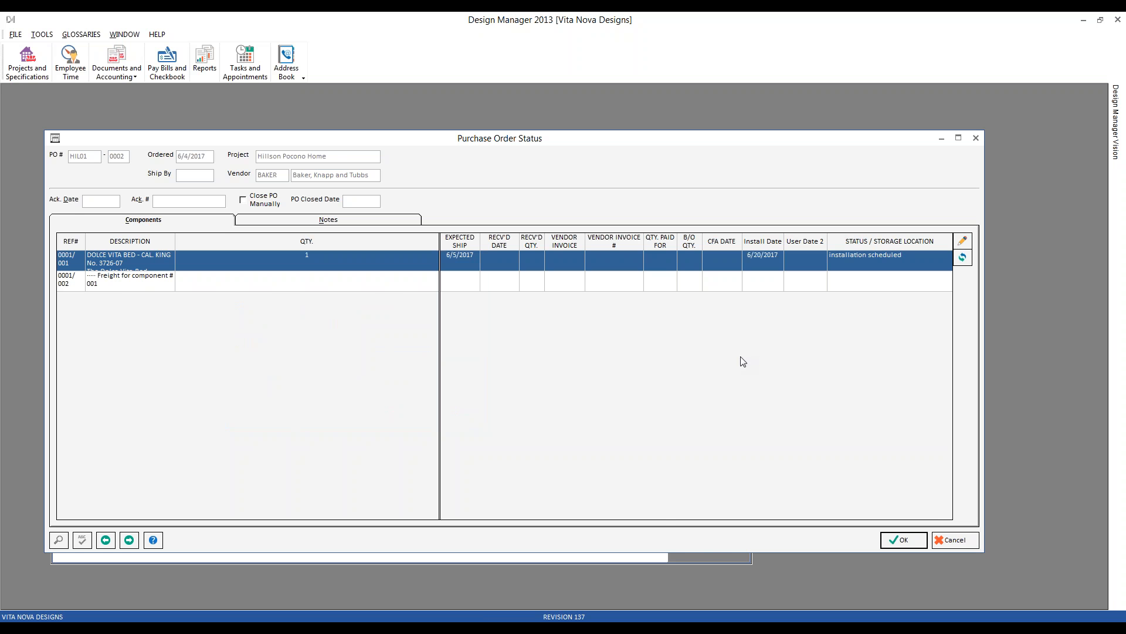
left_click(904, 540)
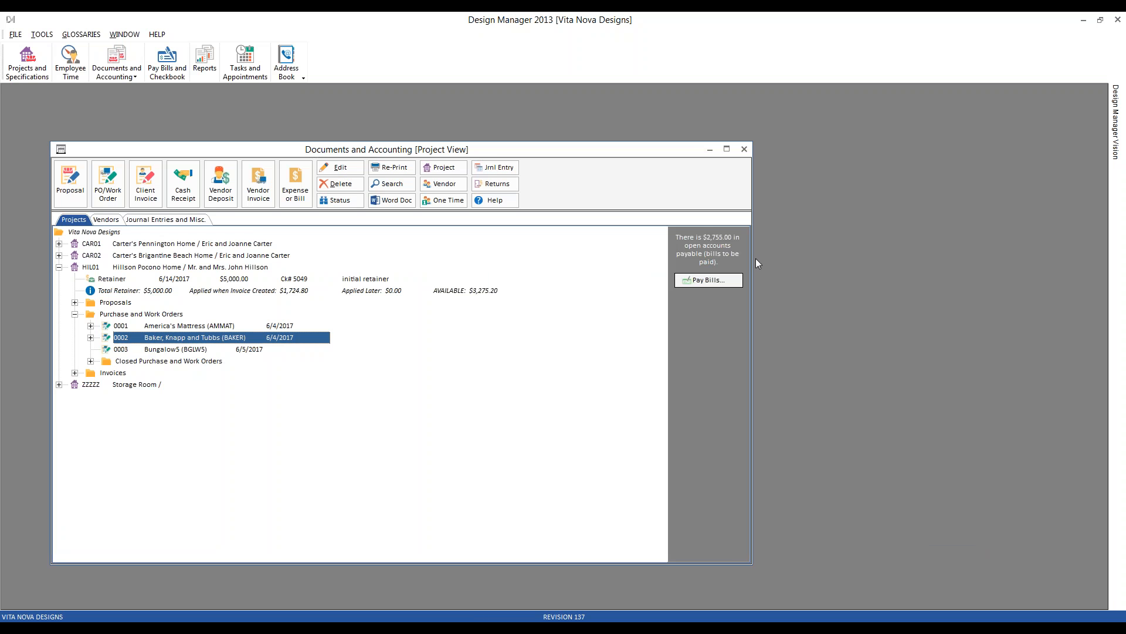
left_click(744, 149)
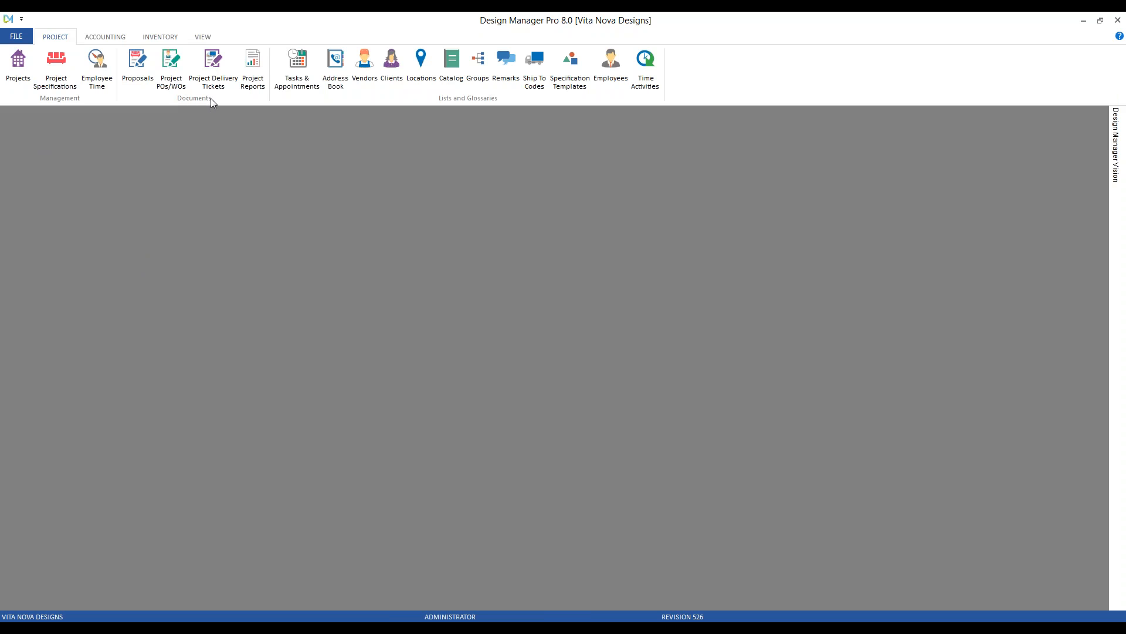
Step: In Design Manager Pro 8.0, list project HIL01's purchase orders and open the status of the Bungalow5 order
left_click(177, 67)
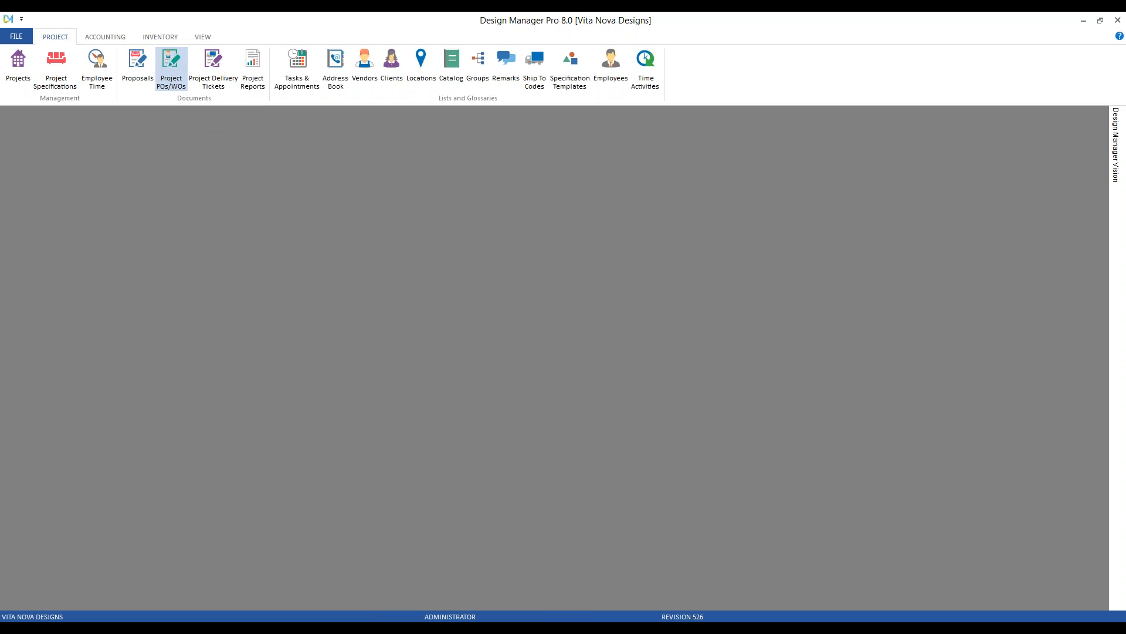
type("Hil01")
key("Tab")
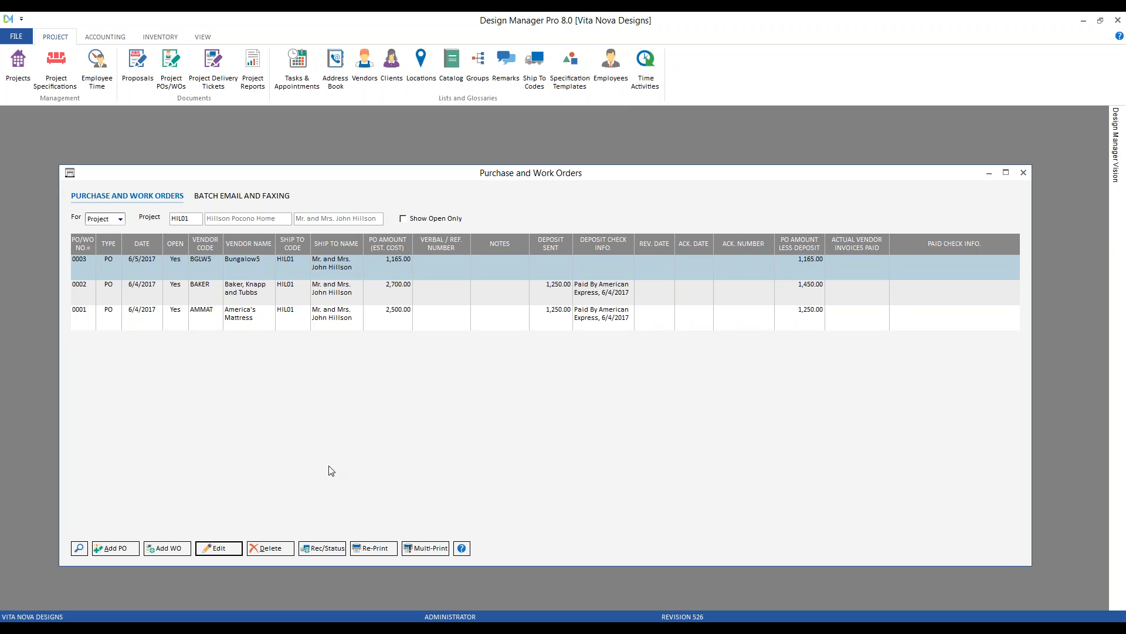
left_click(328, 550)
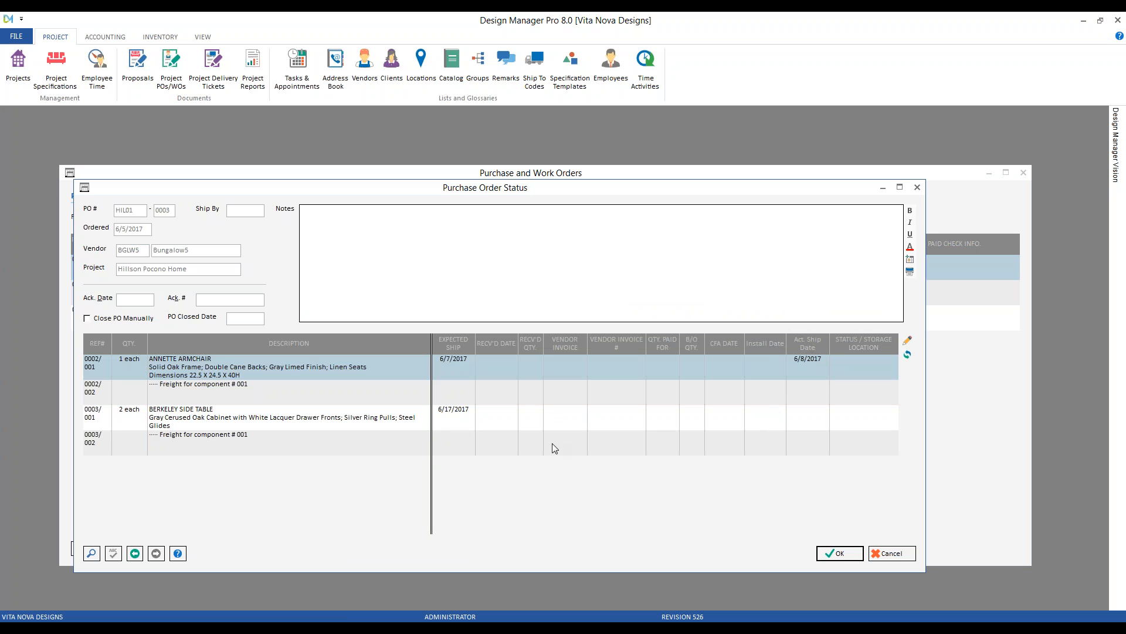
Step: Set the Berkeley side table's actual ship date to 6/10/2017
left_click(544, 428)
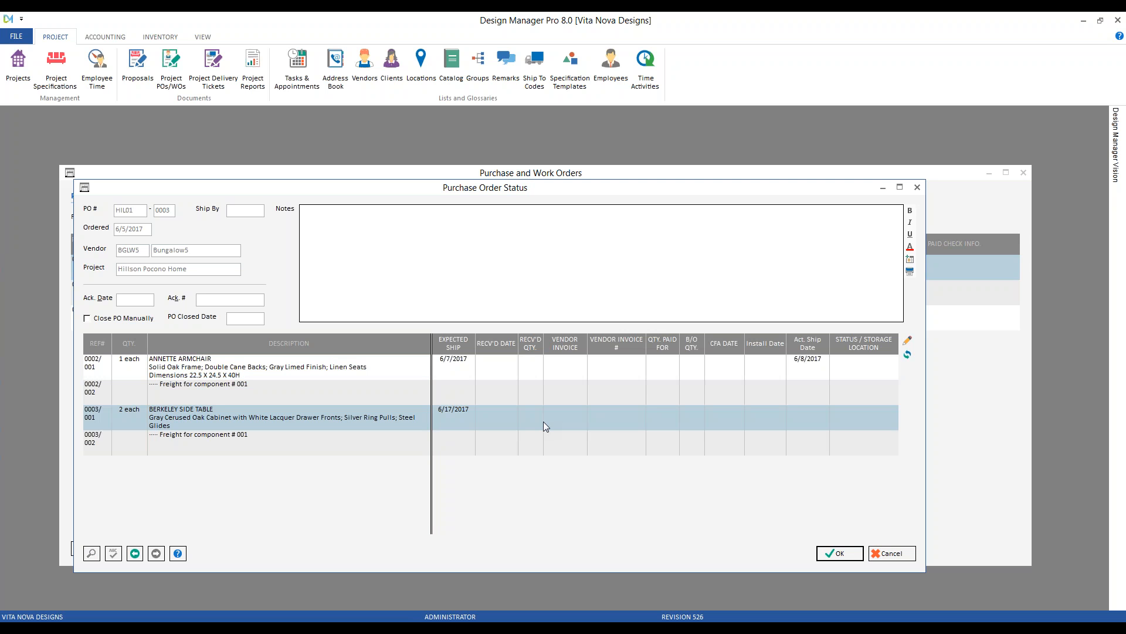
left_click(908, 340)
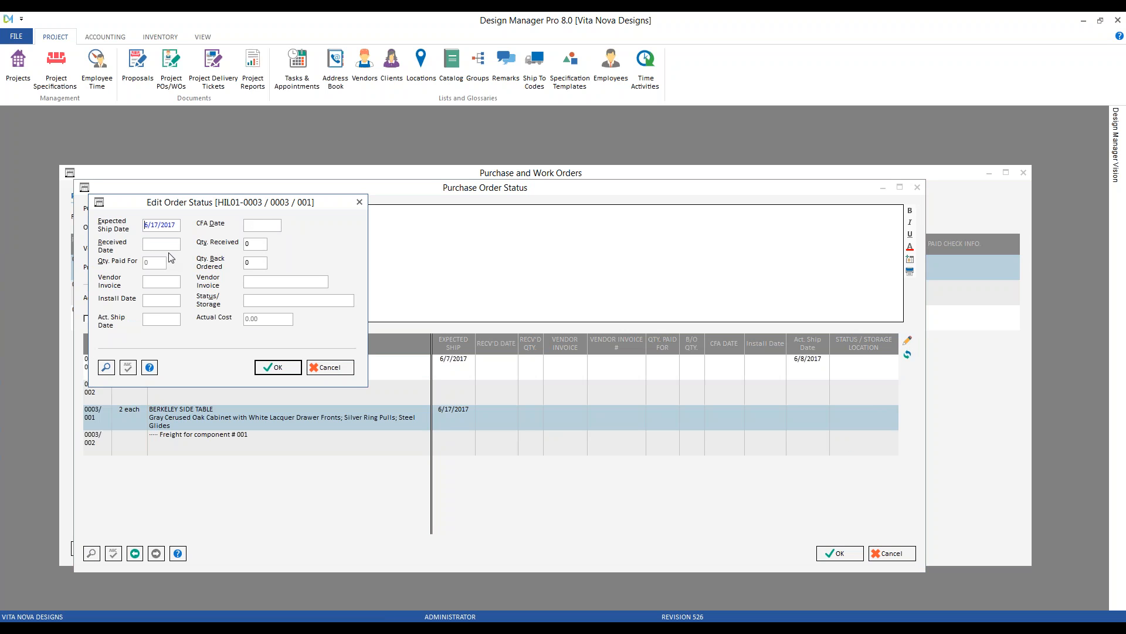
left_click(160, 319)
type("6 10")
key("Return")
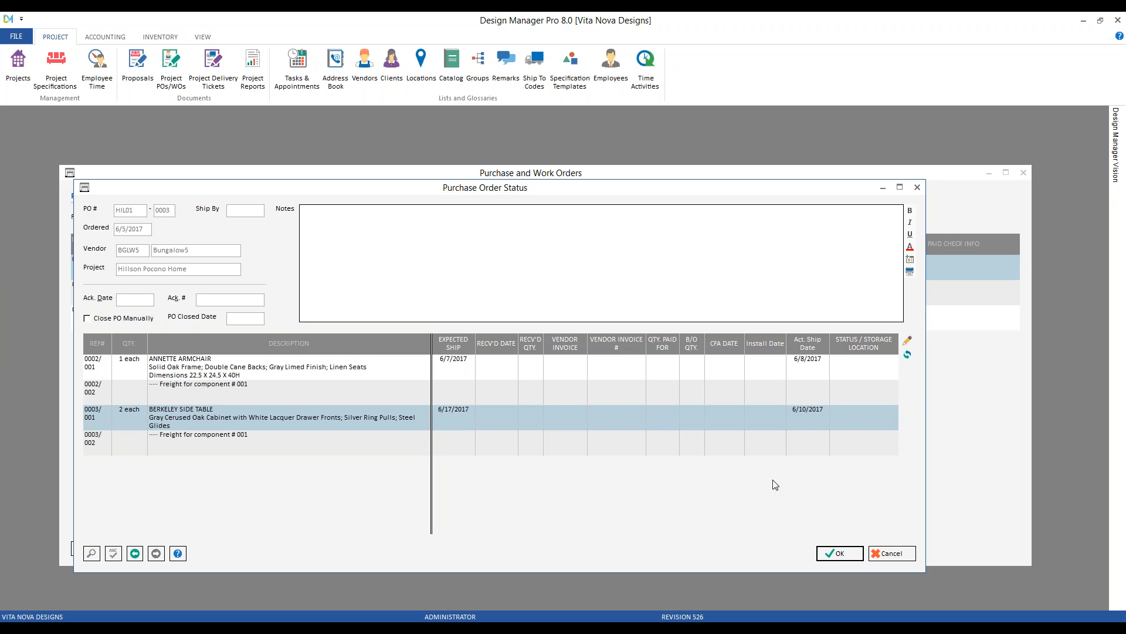
Step: Set the install date of all components on the purchase order to 6/20/2017 at once and save the status
left_click(910, 355)
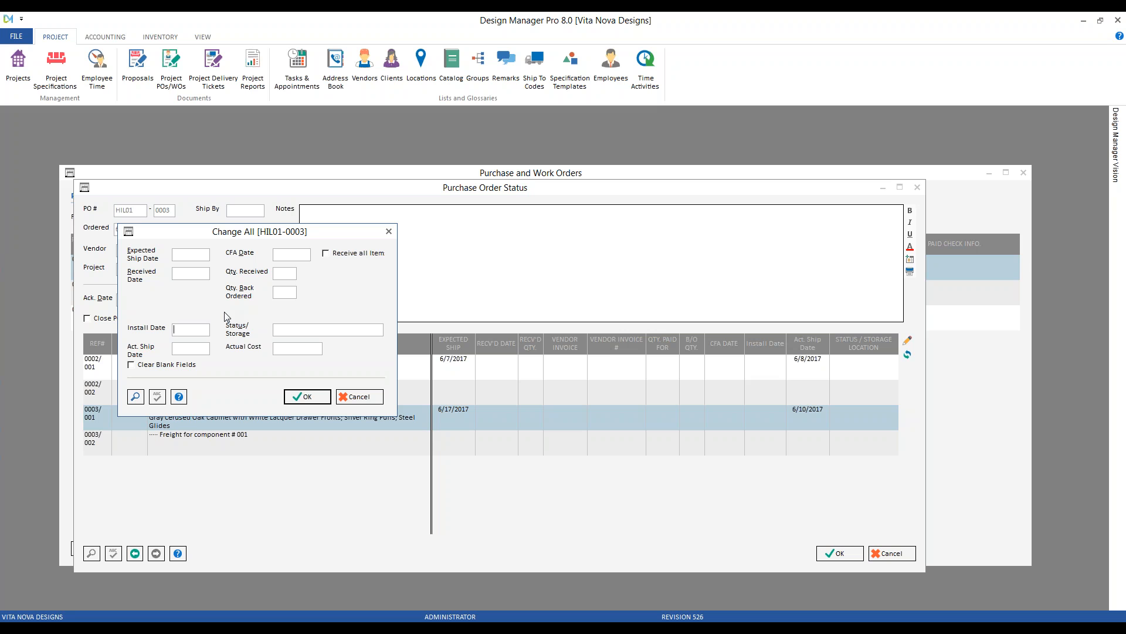
type("6 20")
left_click(307, 397)
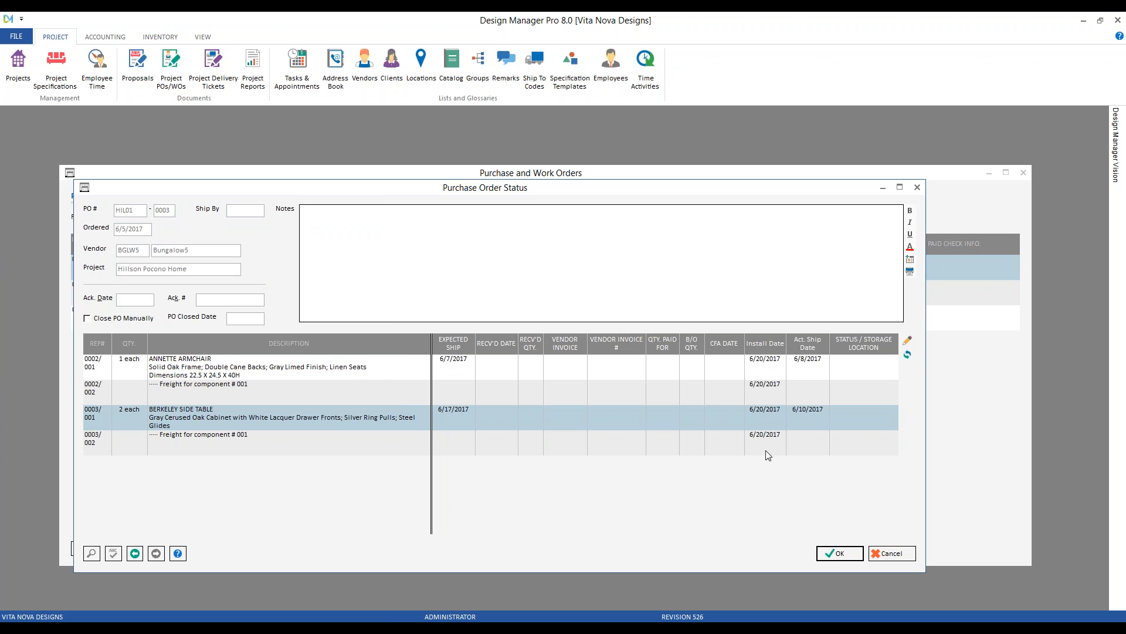
left_click(848, 556)
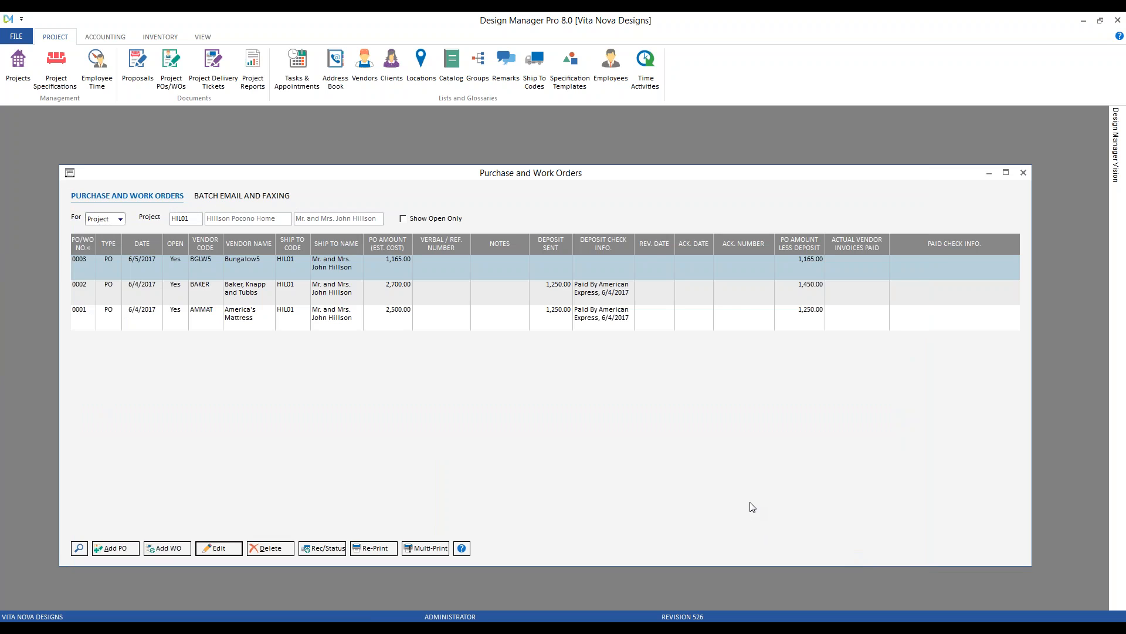
Step: Close Purchase and Work Orders, switch to Design Manager 2013 and select the Dolce Vita bed's component 001 in HIL01's Master Bedroom specifications
left_click(1024, 172)
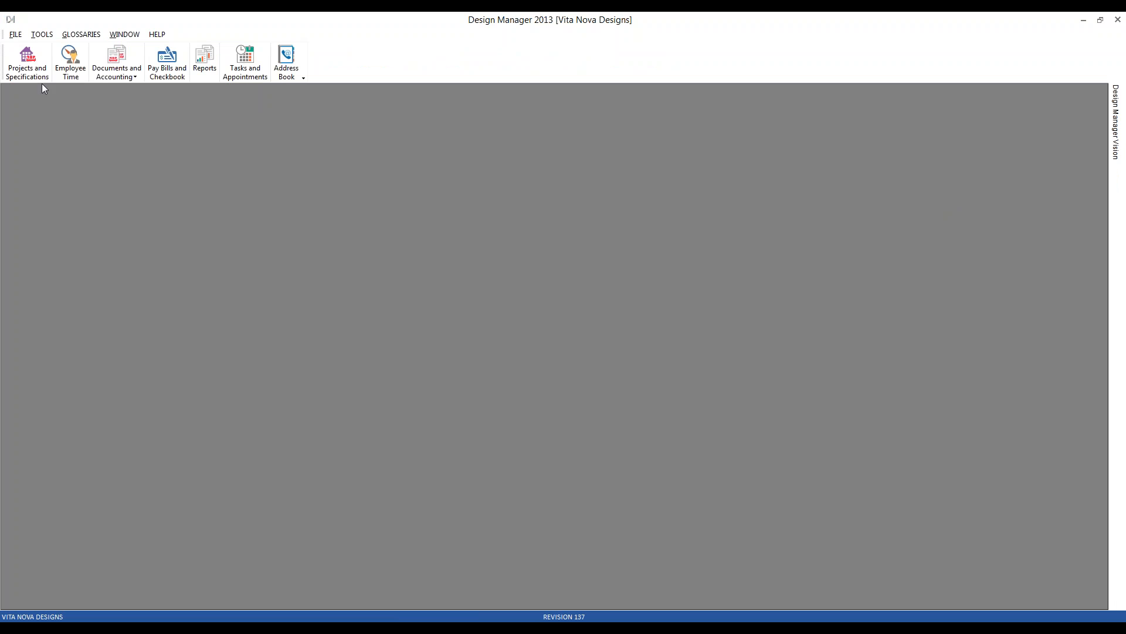
left_click(33, 64)
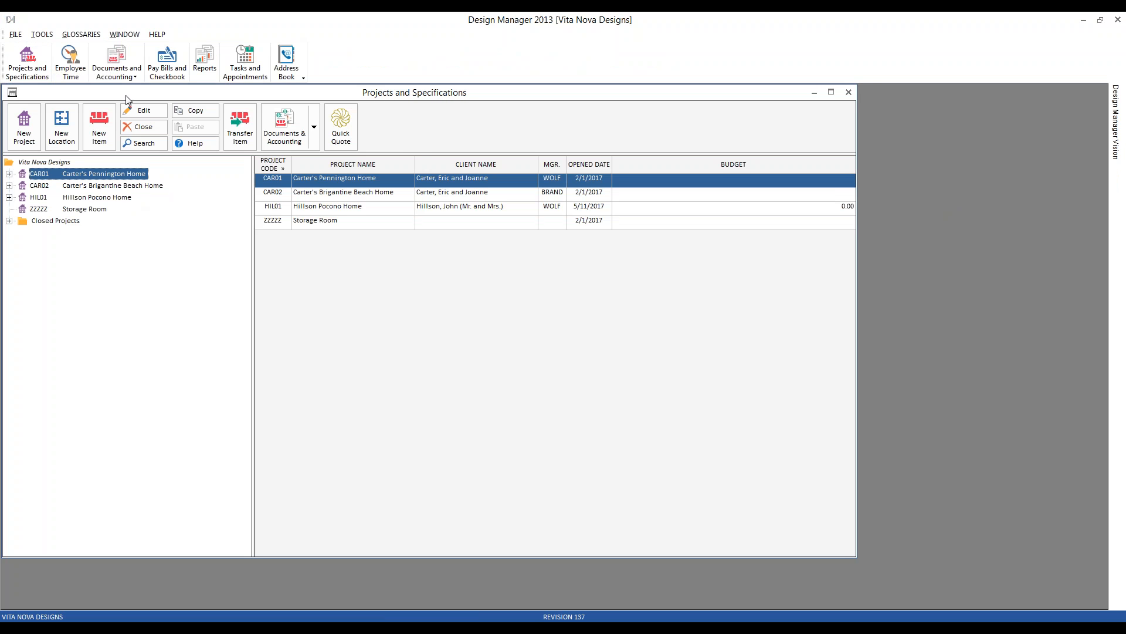
left_click(57, 220)
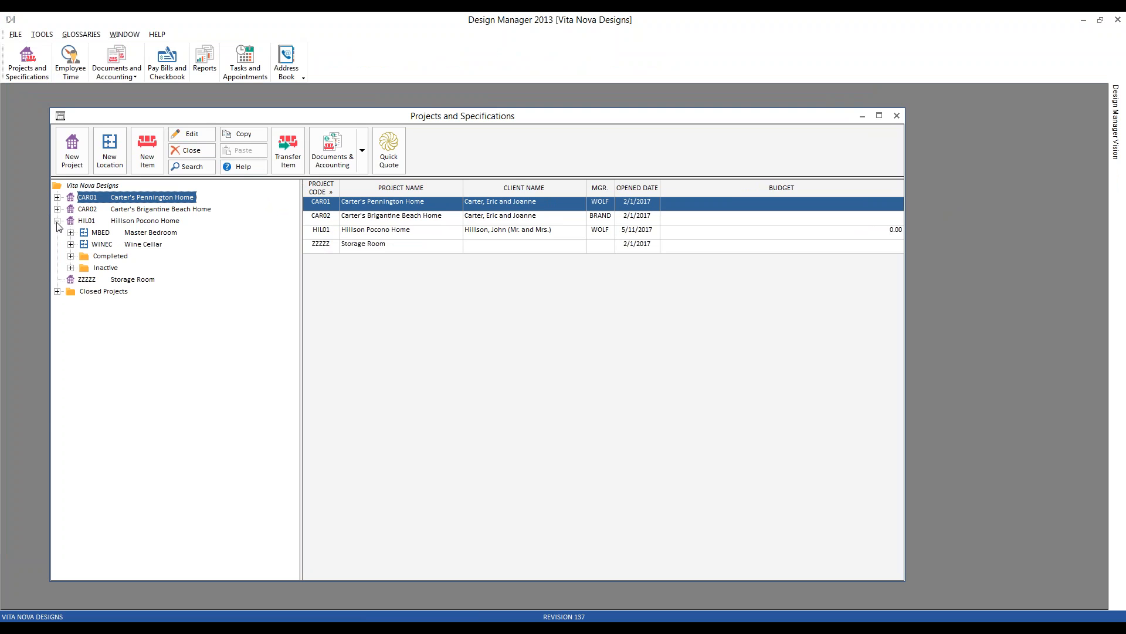
left_click(70, 233)
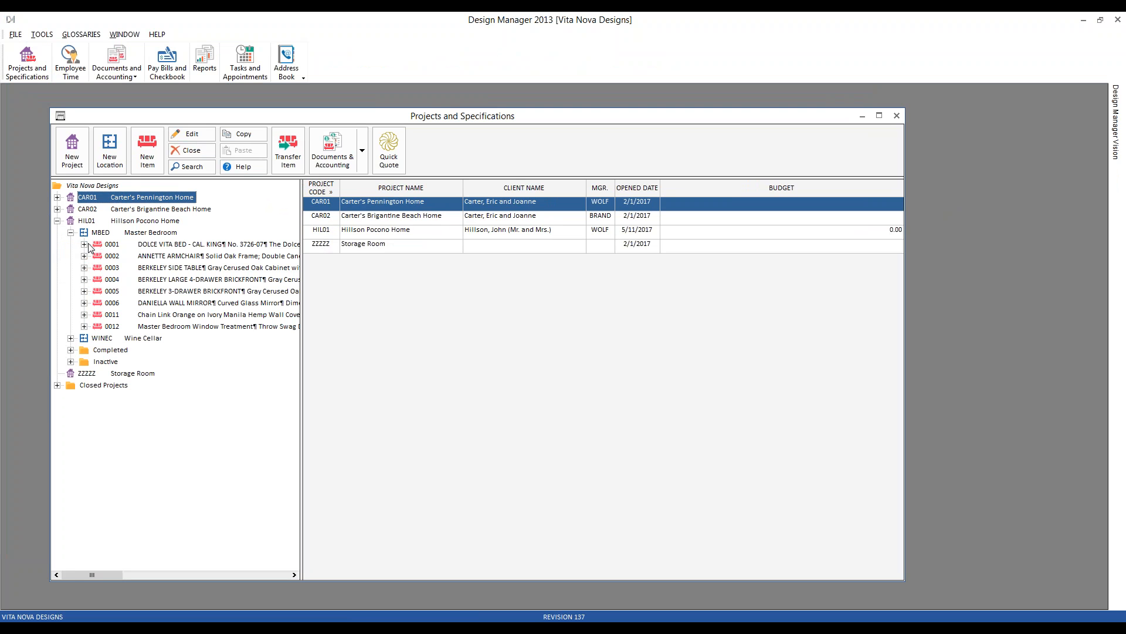
left_click(84, 244)
left_click(191, 257)
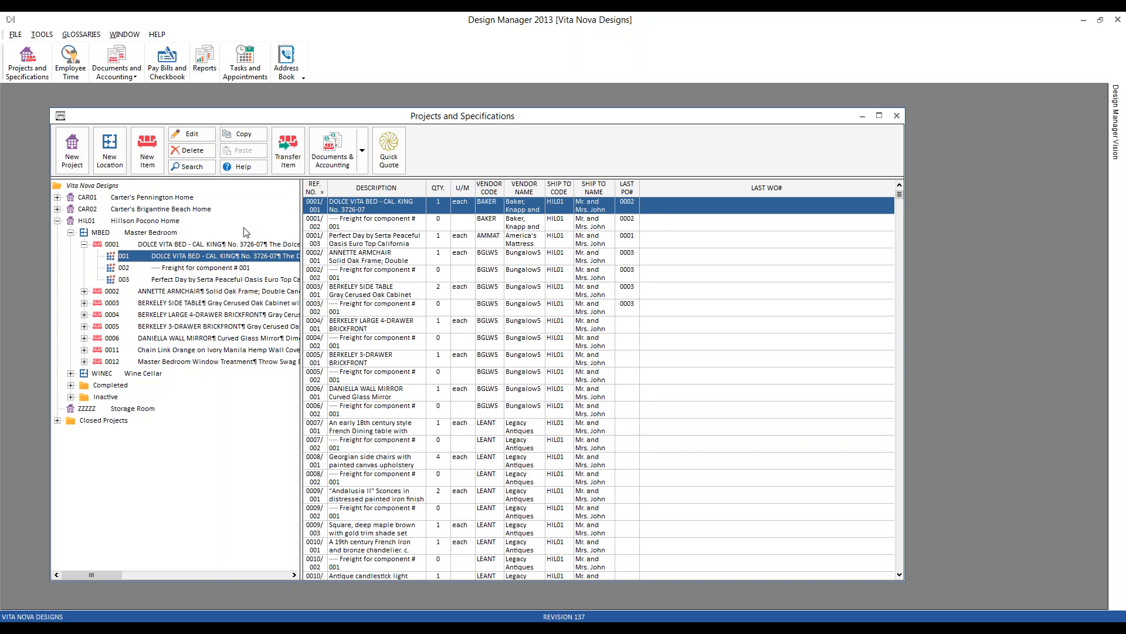
Step: Open the Dolce Vita bed component, review its install date and second user date in the order status, and accept the component
left_click(244, 134)
left_click(200, 135)
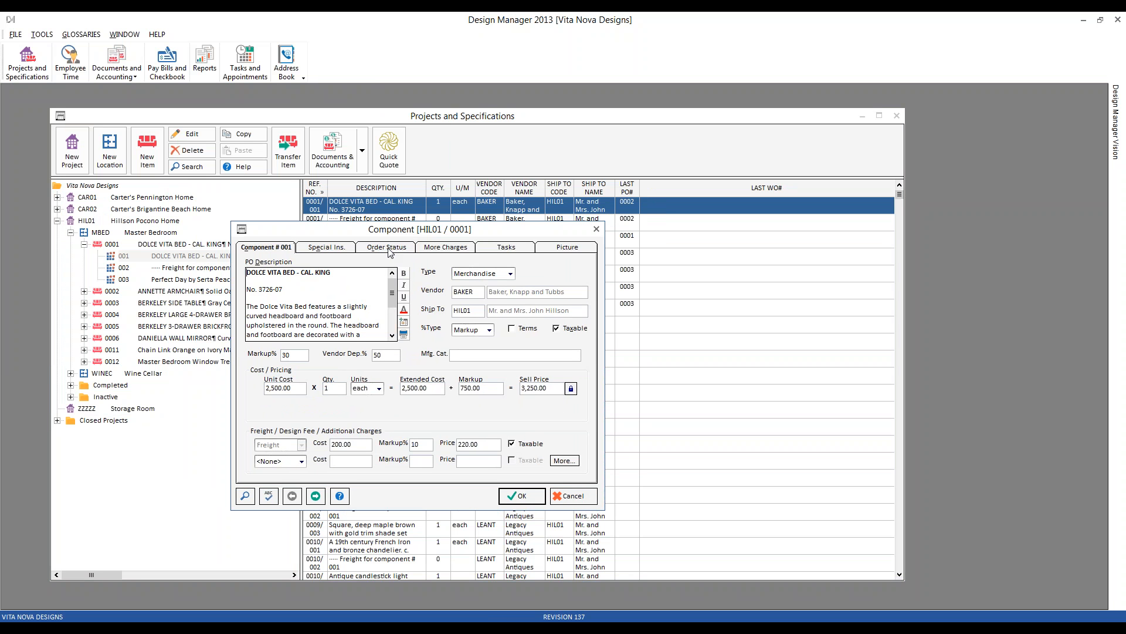
left_click(388, 249)
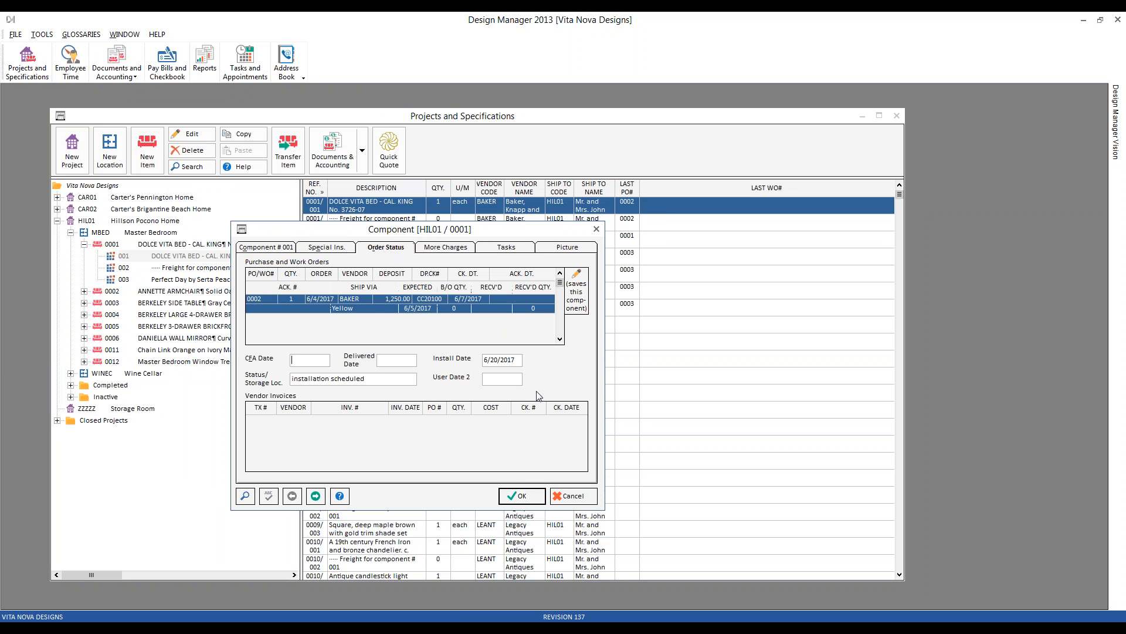
left_click(521, 497)
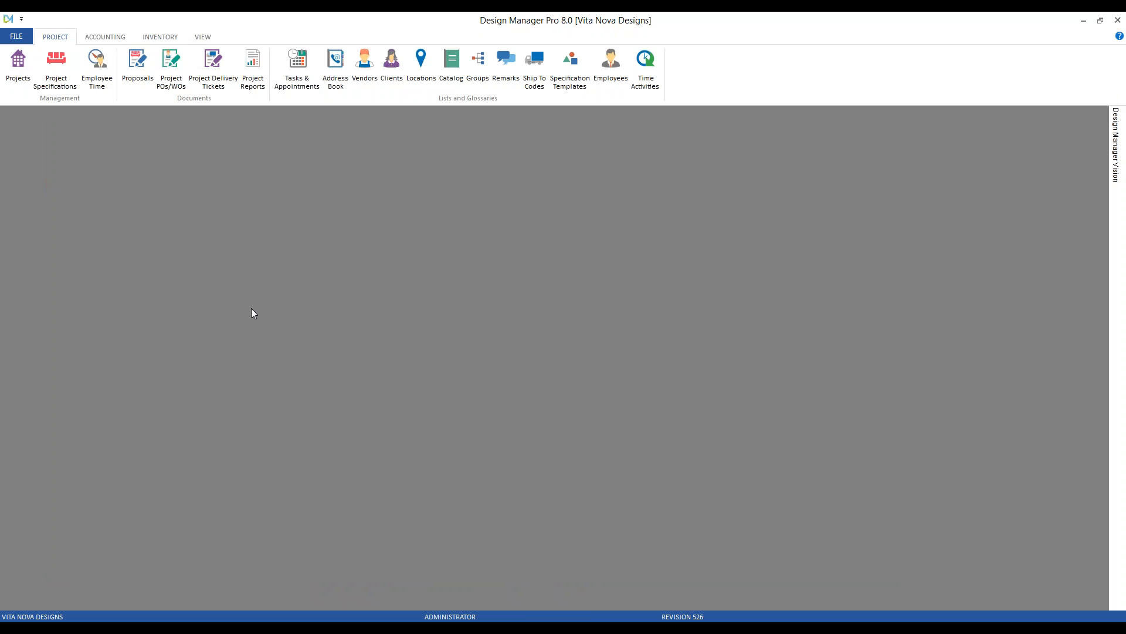
Step: In Design Manager Pro 8.0, list project HIL01's specifications and open component 001 of the Dolce Vita bed
left_click(56, 66)
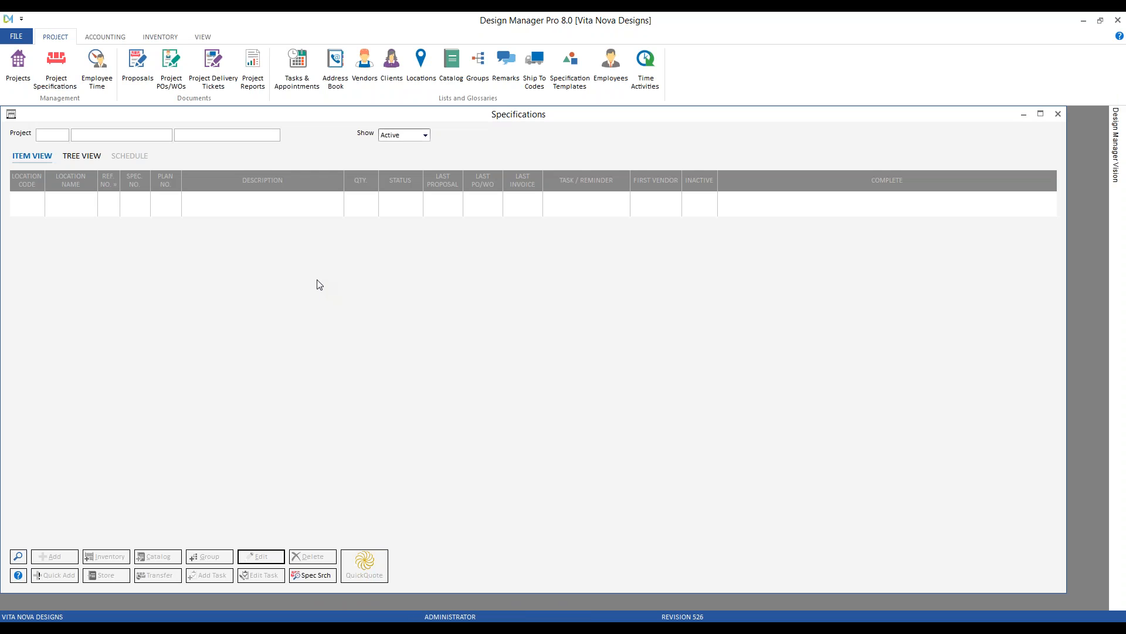
type("HIL01")
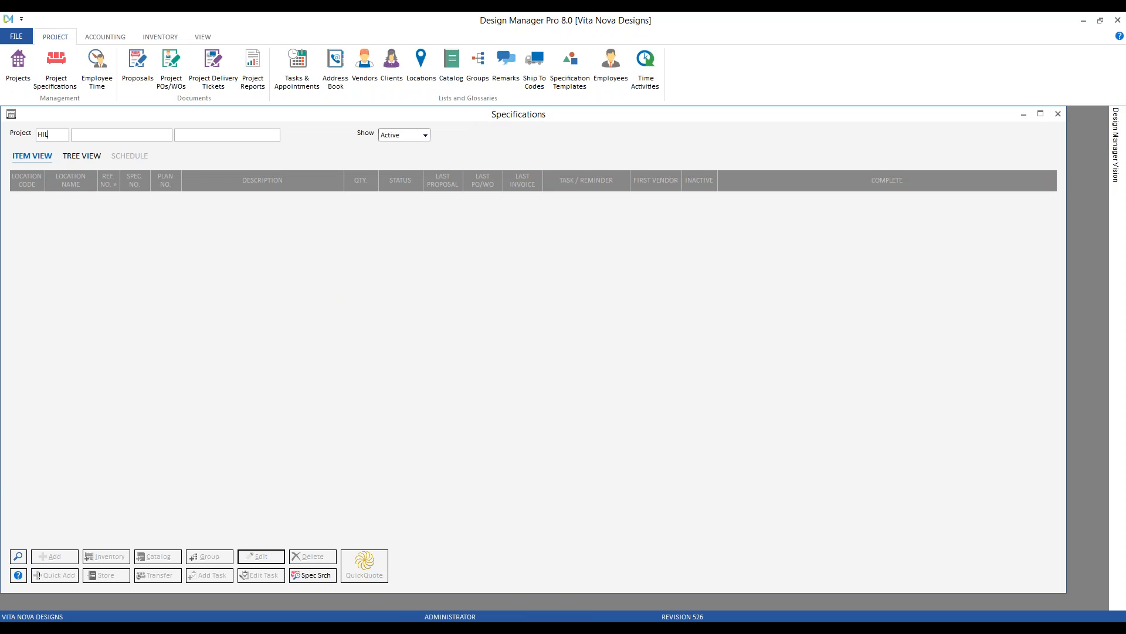
key("Tab")
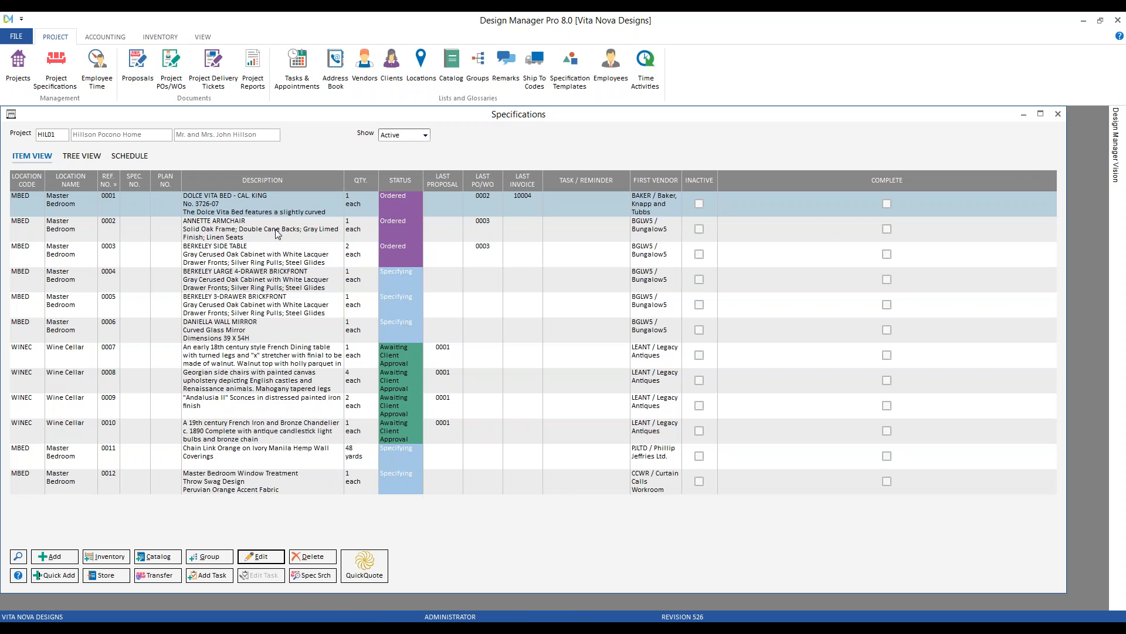
double_click(285, 213)
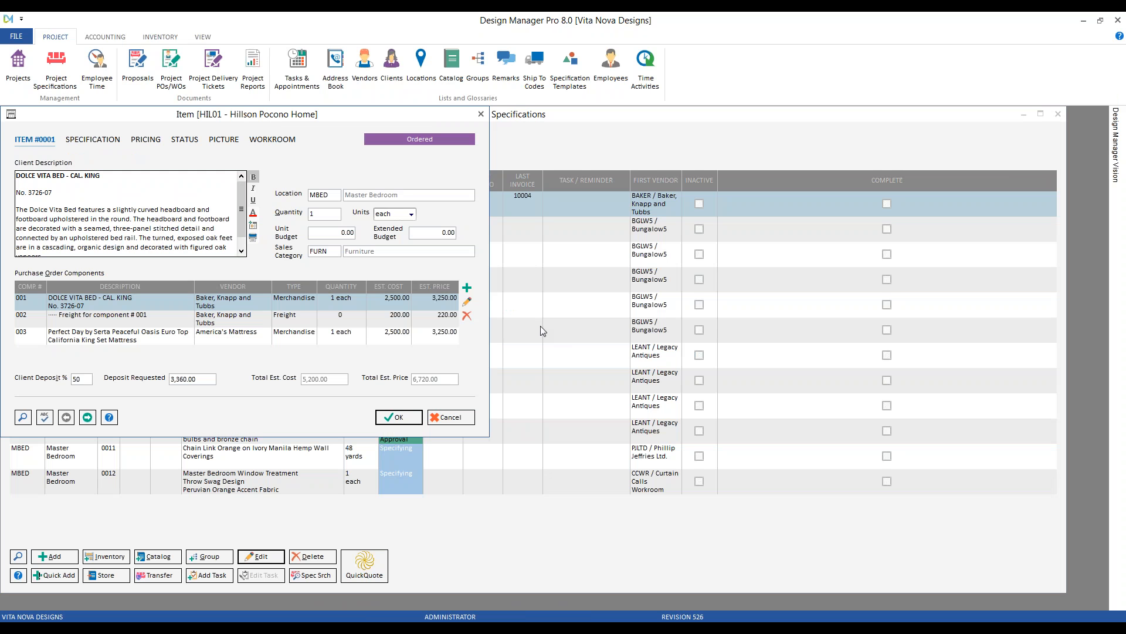
left_click(469, 304)
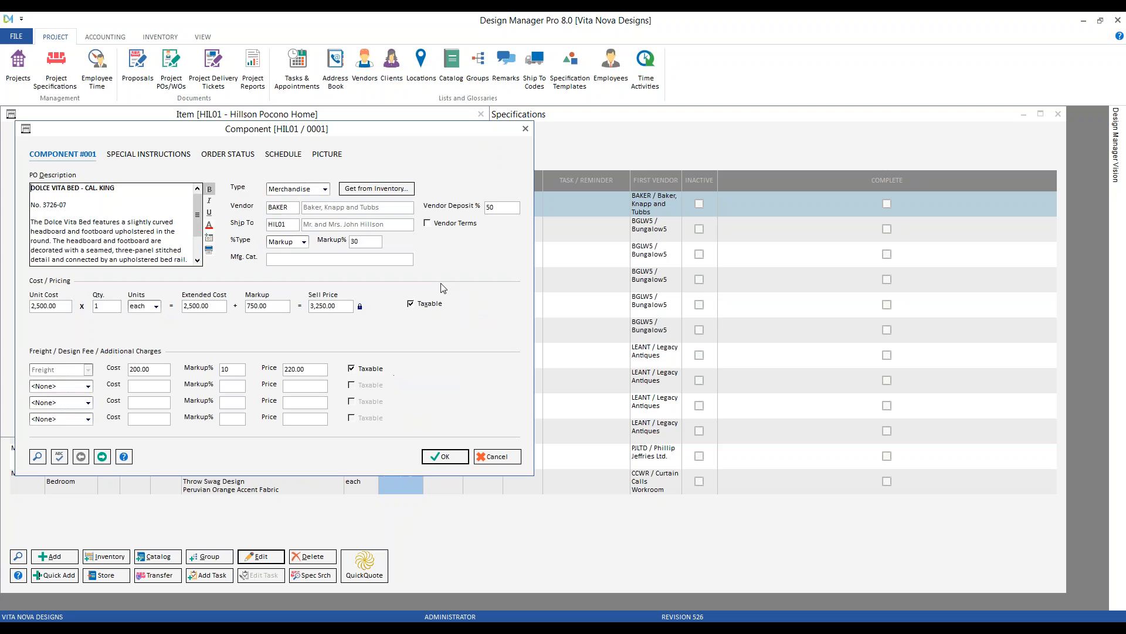
Step: Review the component's order status with the Install Date and Act. Ship Date fields, cancel the component and close the specifications
left_click(213, 156)
left_click(273, 283)
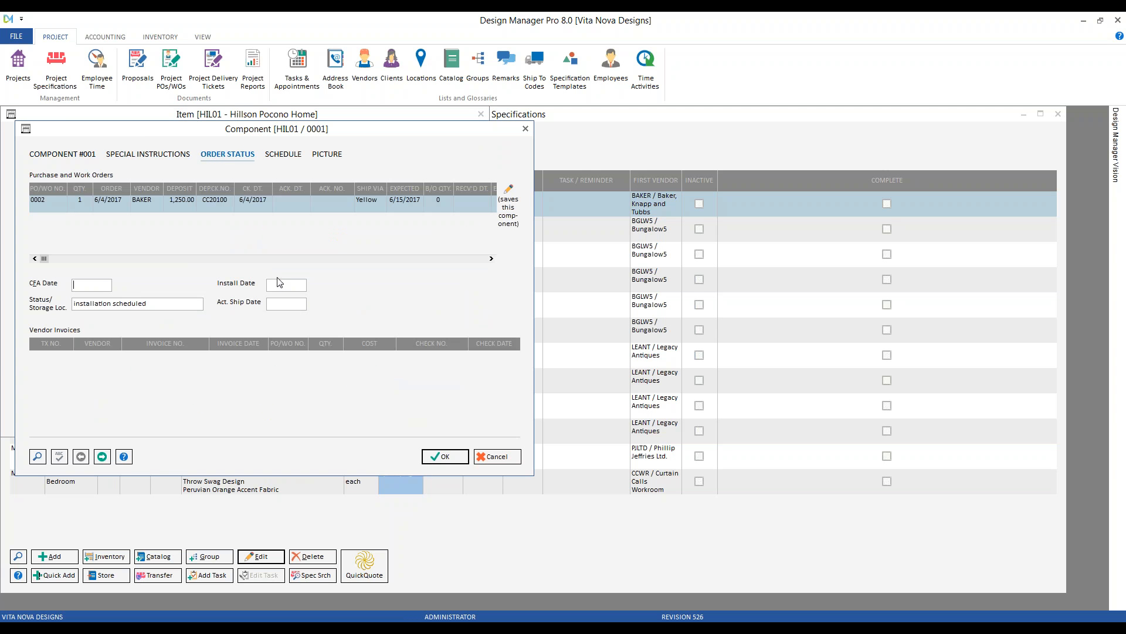
key("Tab")
left_click(515, 459)
left_click(401, 417)
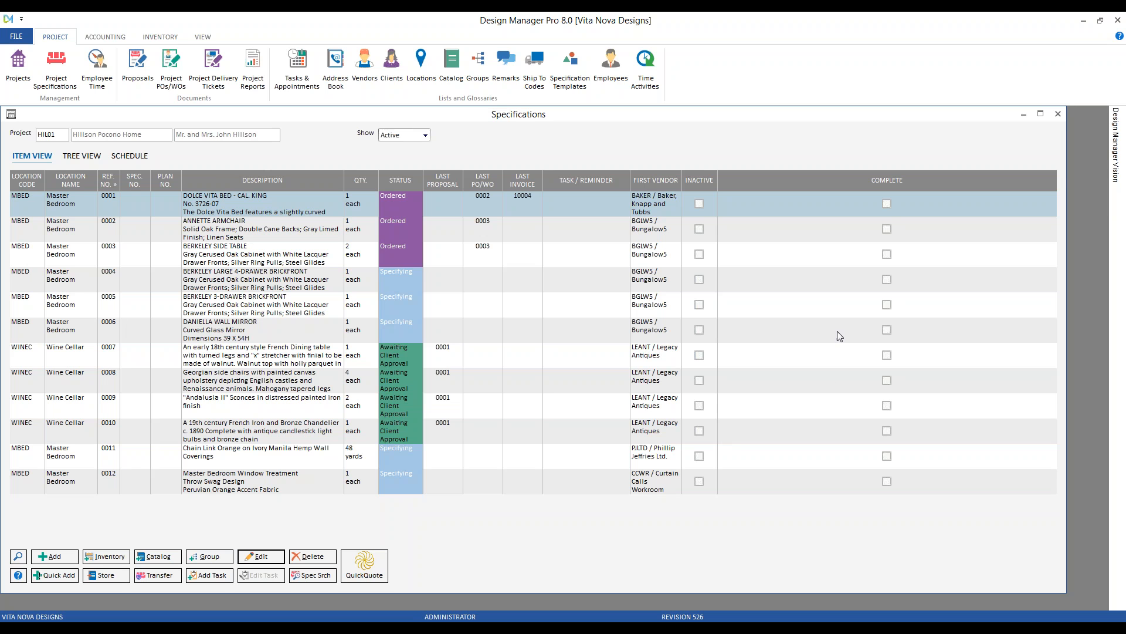
left_click(1059, 113)
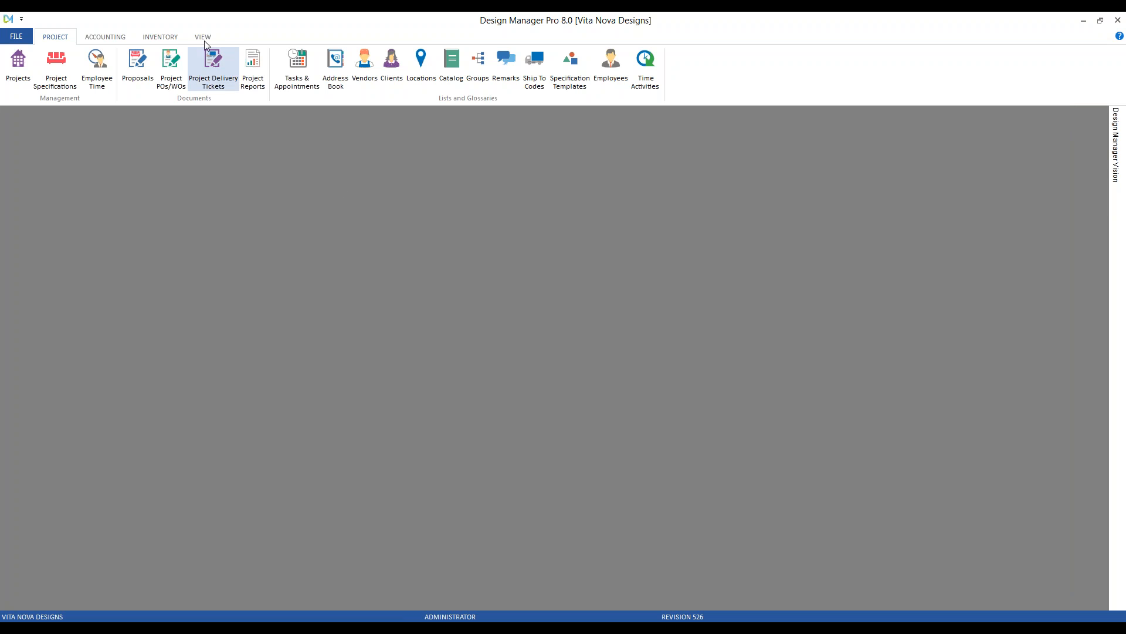
Step: Start a new vendor invoice for project purchase order HIL01-0003 in Bills & Invoices
left_click(109, 37)
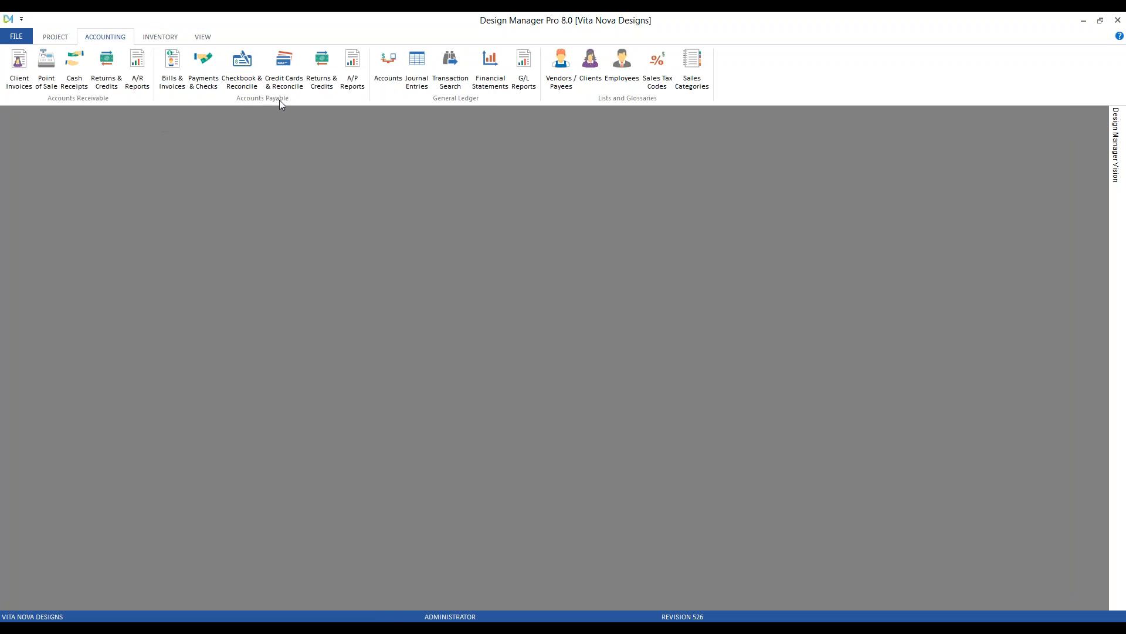
left_click(172, 67)
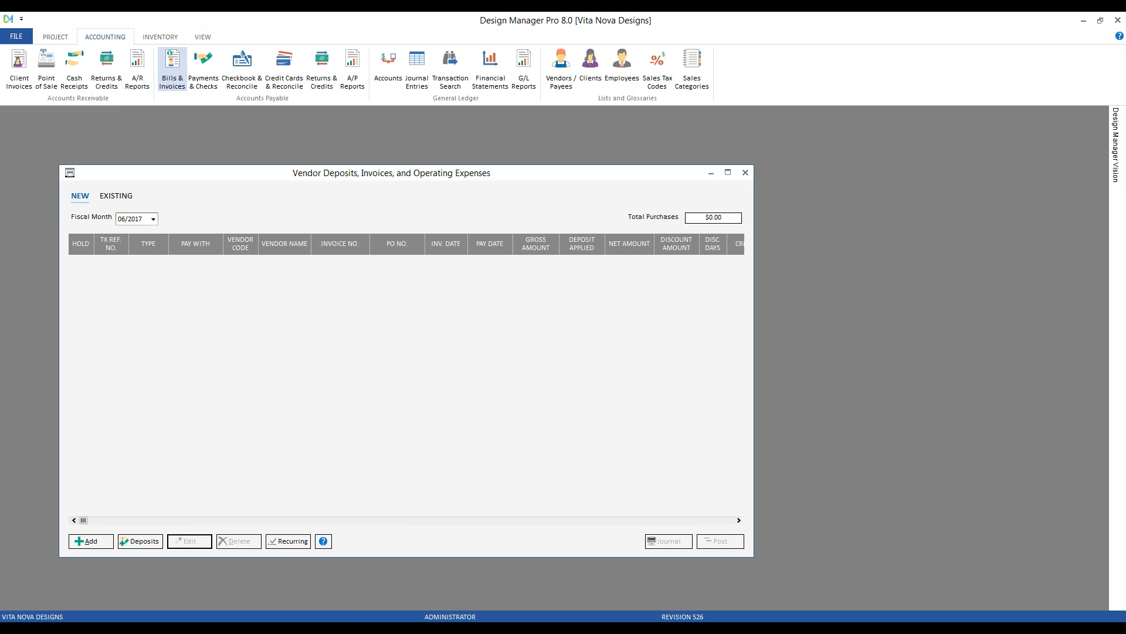
left_click(91, 541)
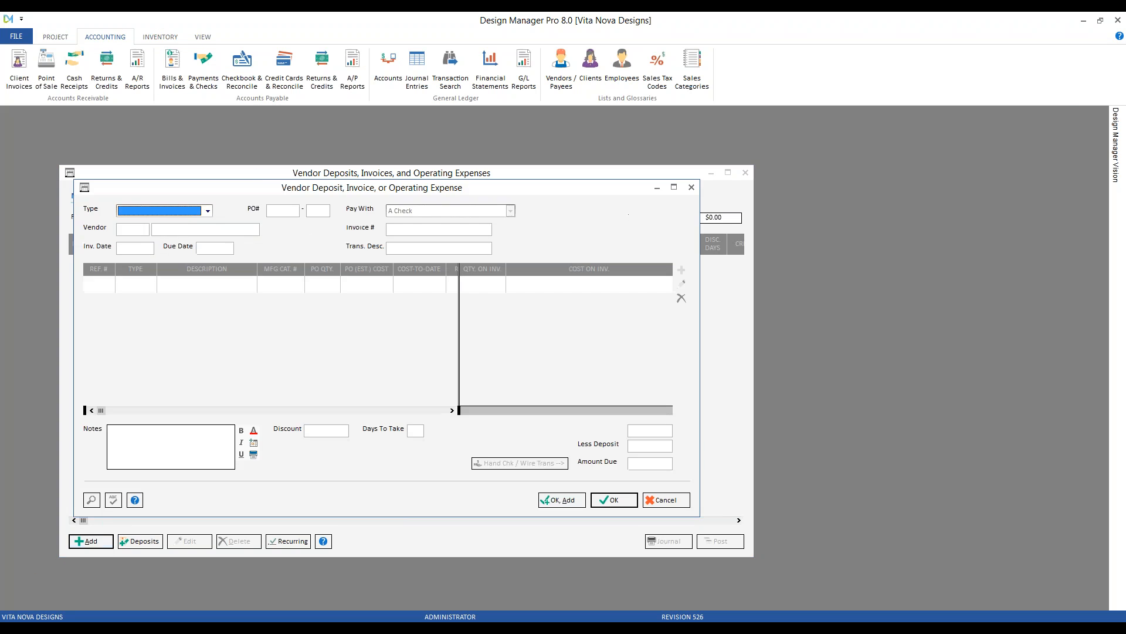
left_click_drag(241, 190, 329, 193)
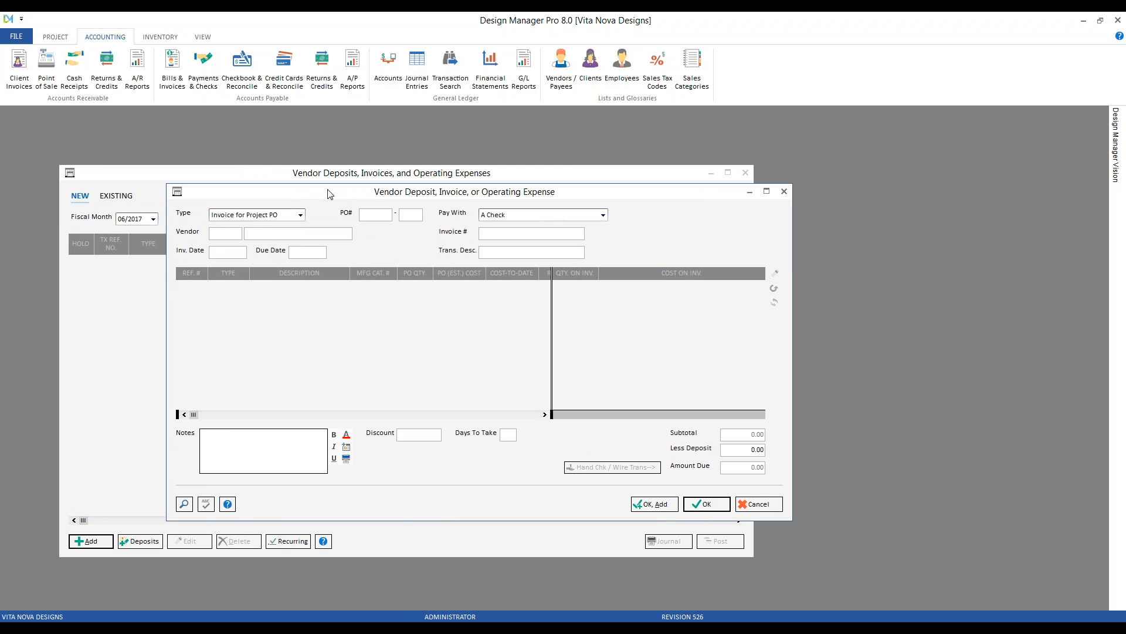
type("HIL01 - ")
type("0003")
key("Tab")
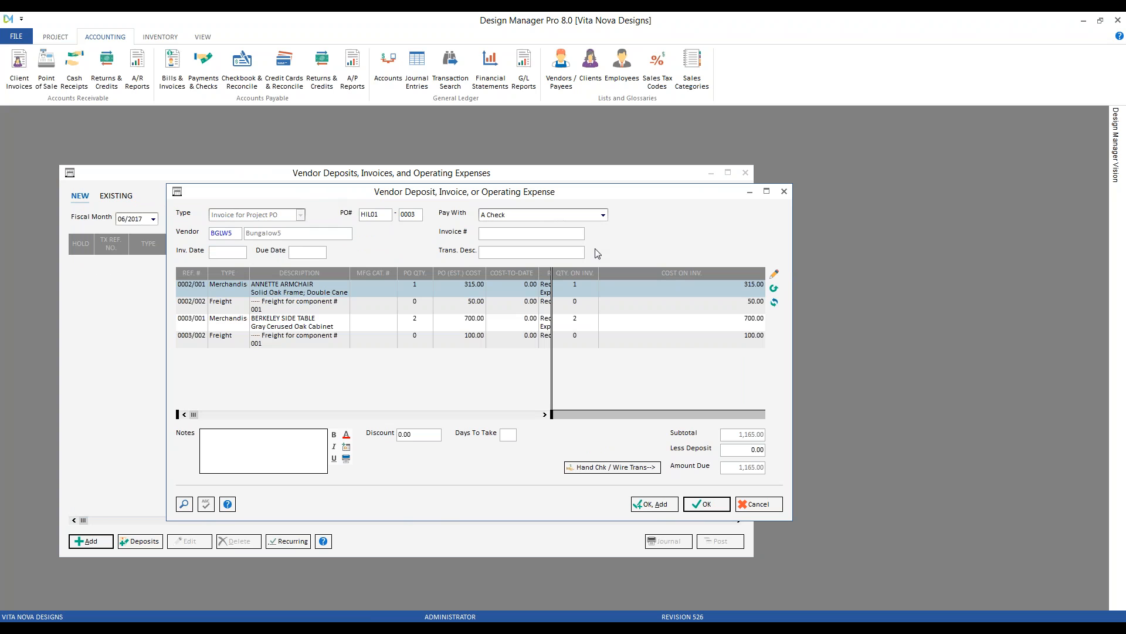
Step: Examine the tracking dates in the Annette armchair's invoice distribution, cancel the distribution and invoice, and close the vendor invoices window
left_click(776, 278)
left_click_drag(307, 211, 519, 275)
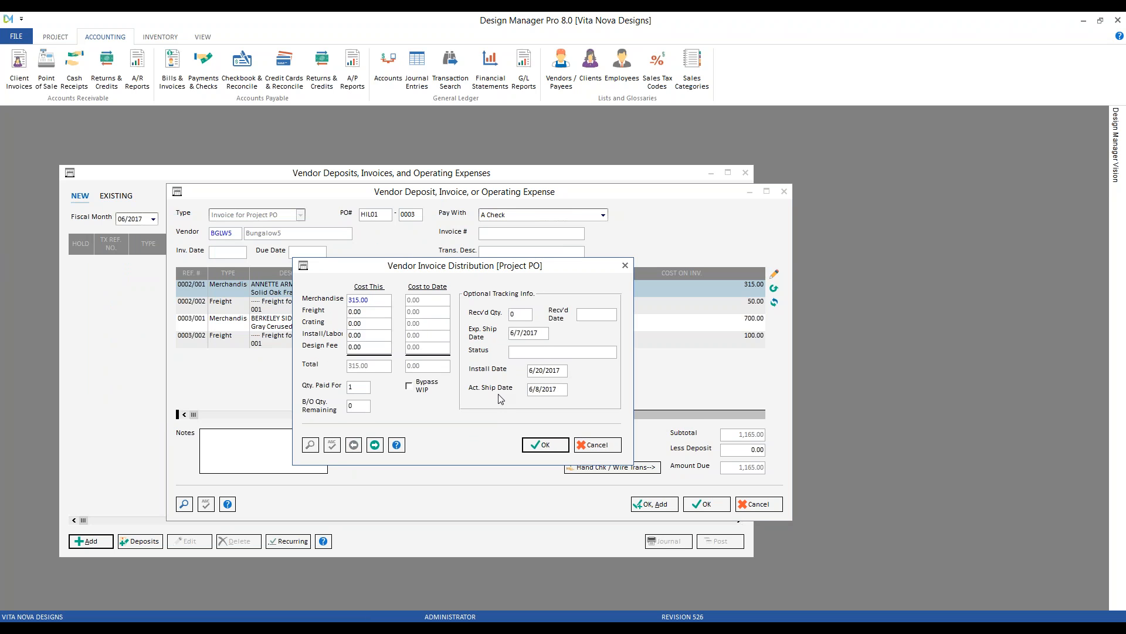
left_click(605, 447)
left_click(759, 503)
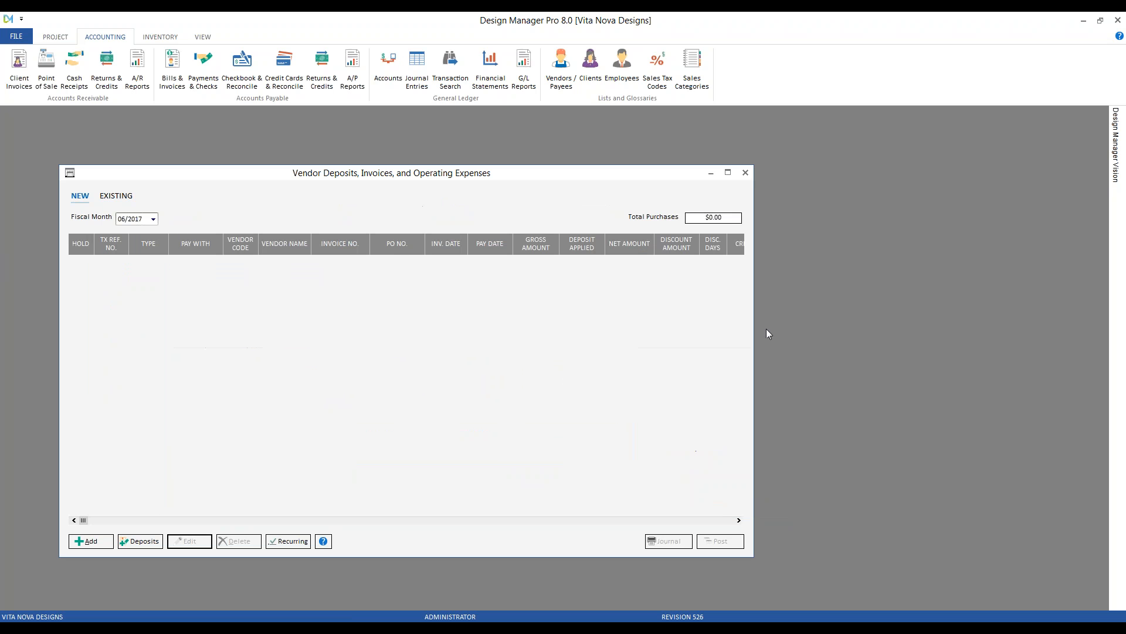
left_click(745, 173)
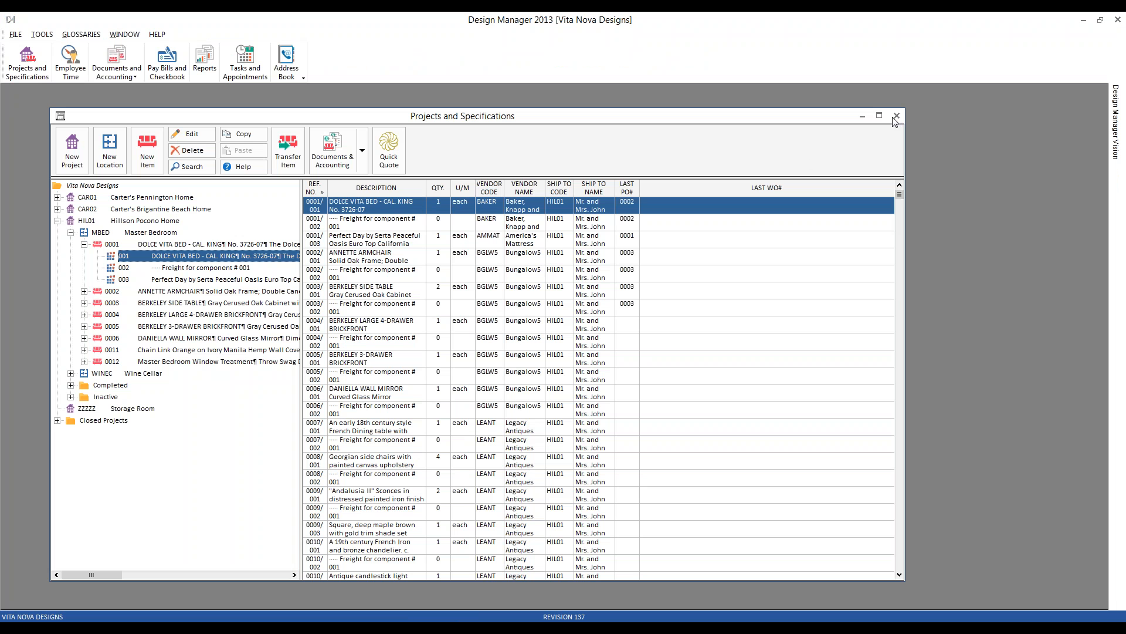
Step: In Design Manager 2013, close Projects and Specifications and start a vendor invoice for HIL01's purchase order 0002 in Documents and Accounting
left_click(895, 117)
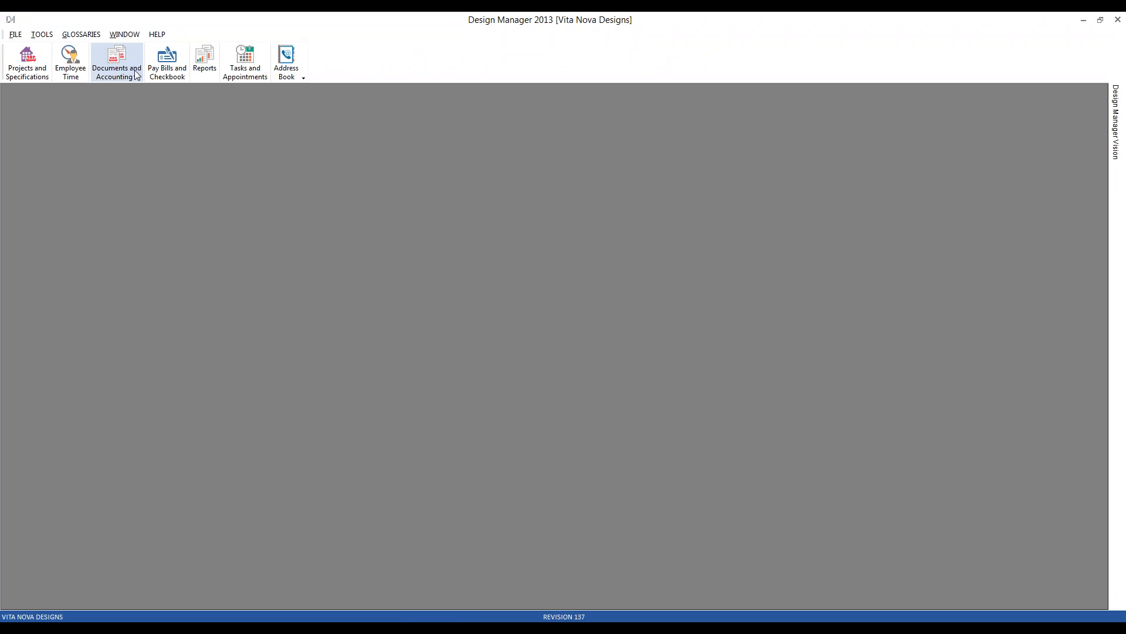
left_click(120, 61)
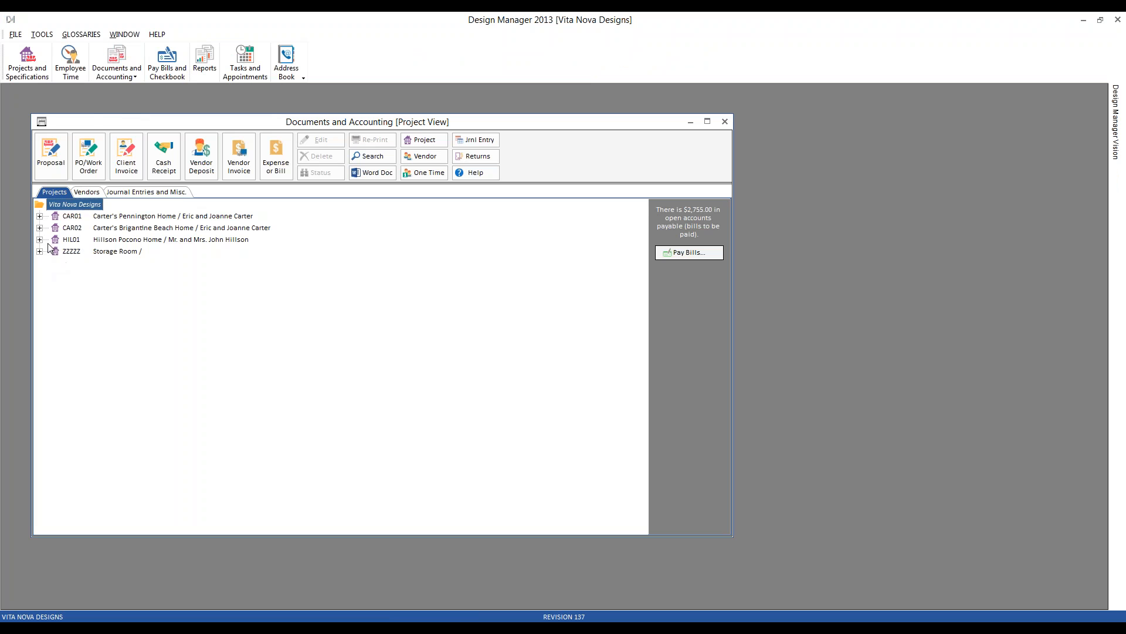
left_click(40, 240)
left_click(54, 286)
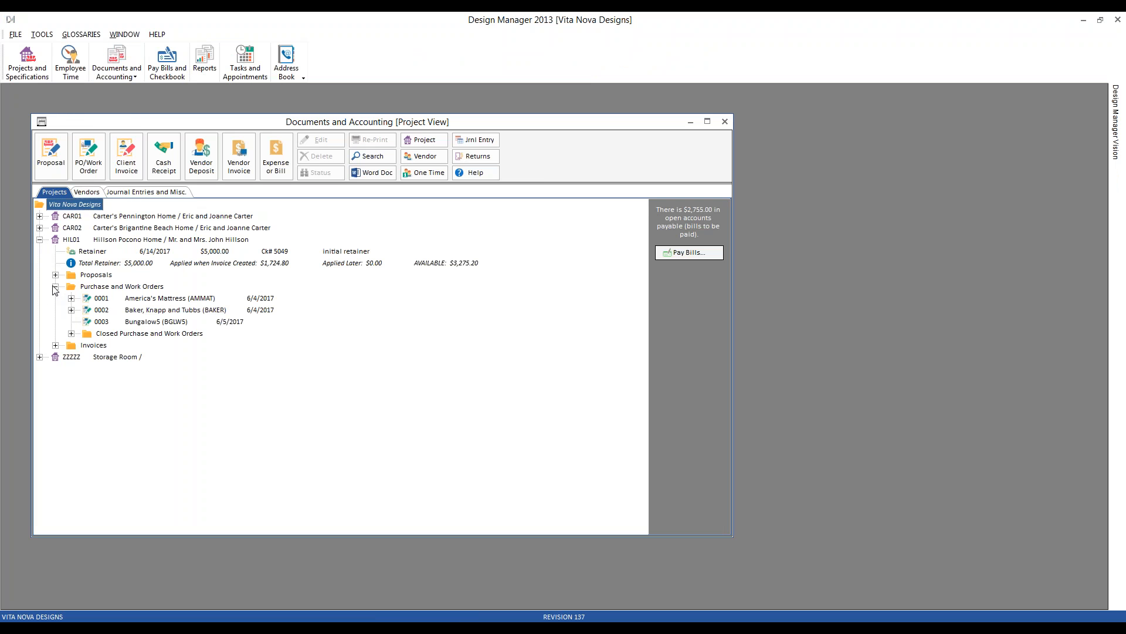
left_click(145, 311)
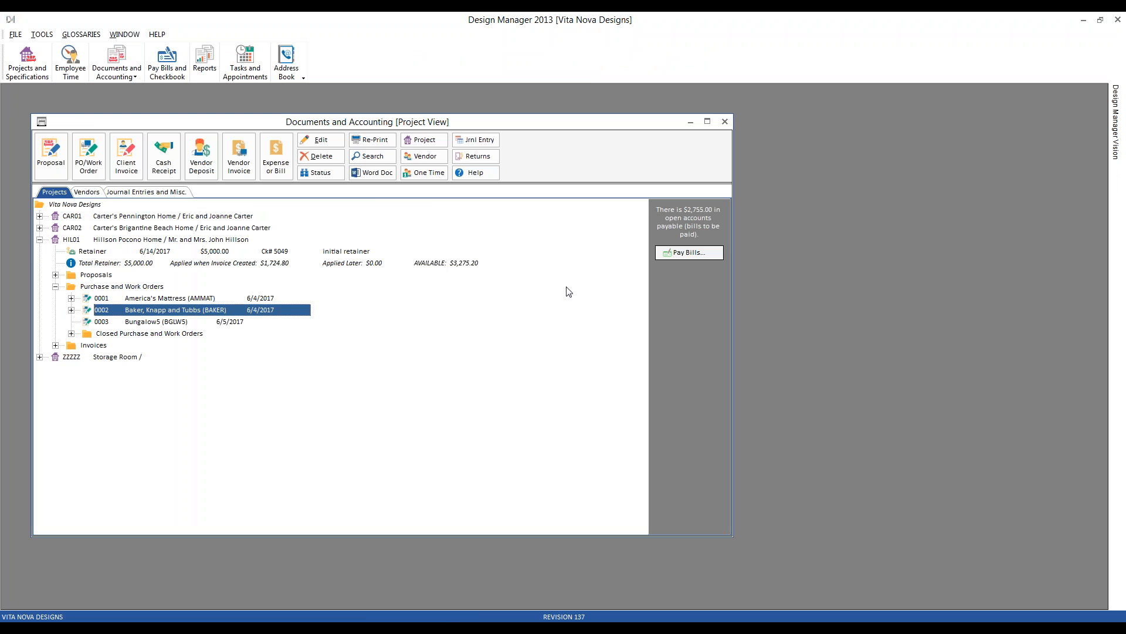
left_click(250, 160)
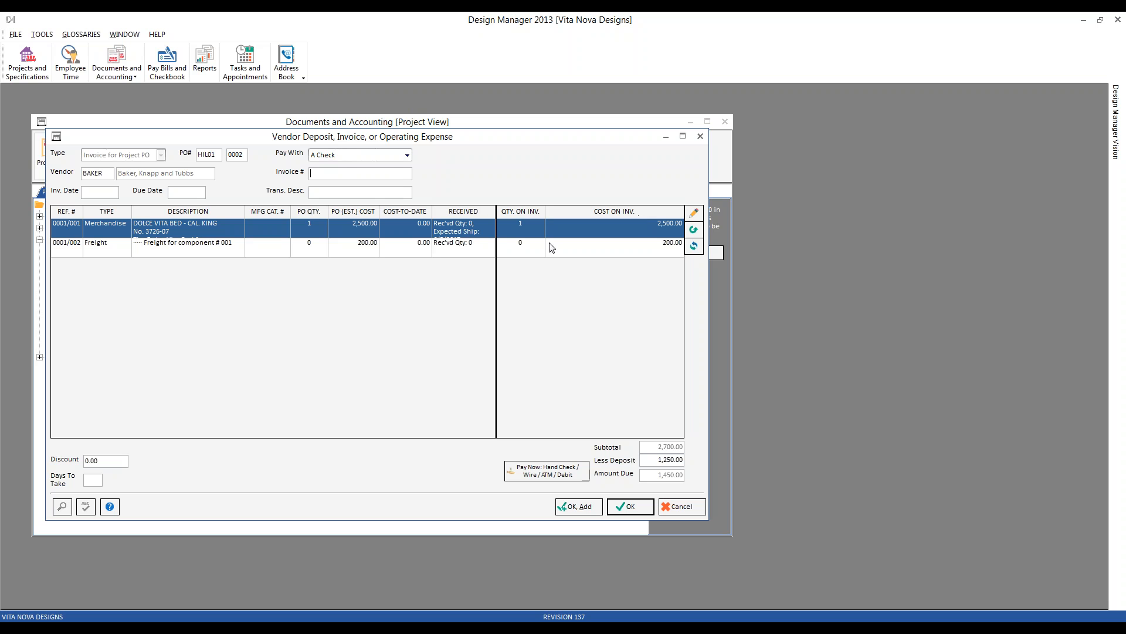
Step: Examine the tracking dates in the Dolce Vita bed's invoice distribution, and cancel both the distribution and the invoice
left_click(694, 213)
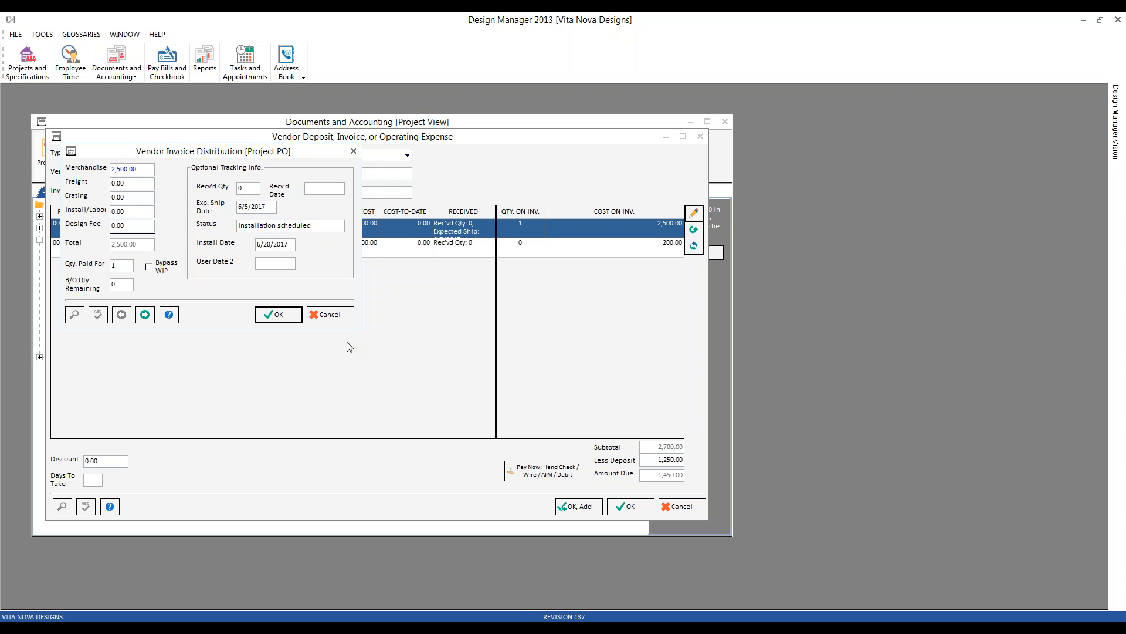
left_click(341, 317)
left_click(681, 504)
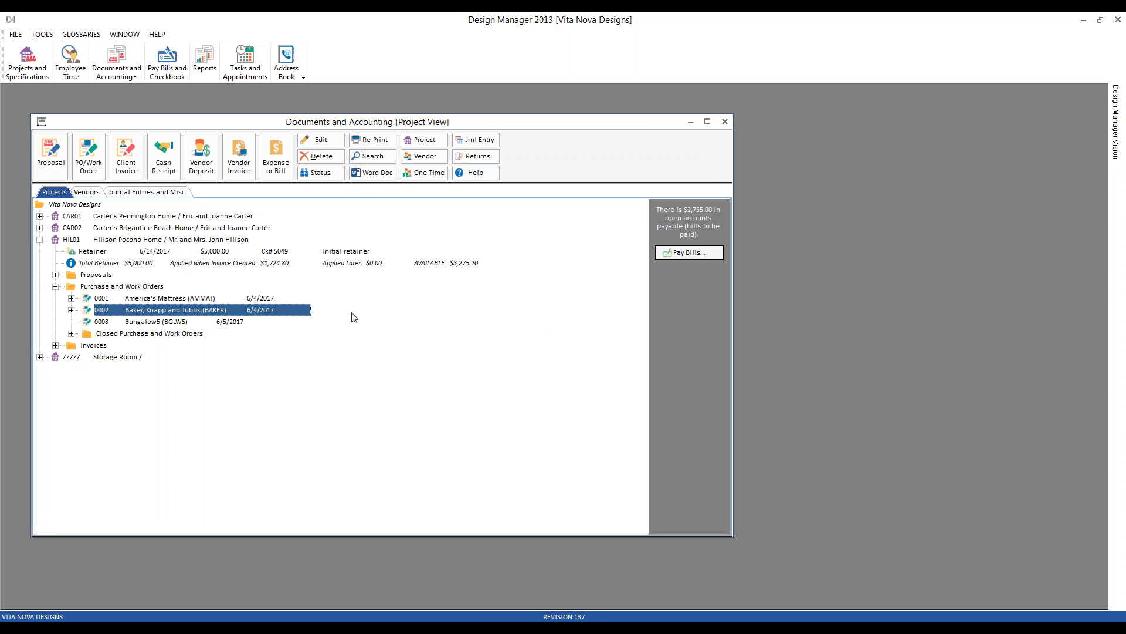
Step: Switch to the browser to view the Project Management Course 3: Order Tracking video page, return to Design Manager 2013 and close Documents and Accounting
left_click(310, 595)
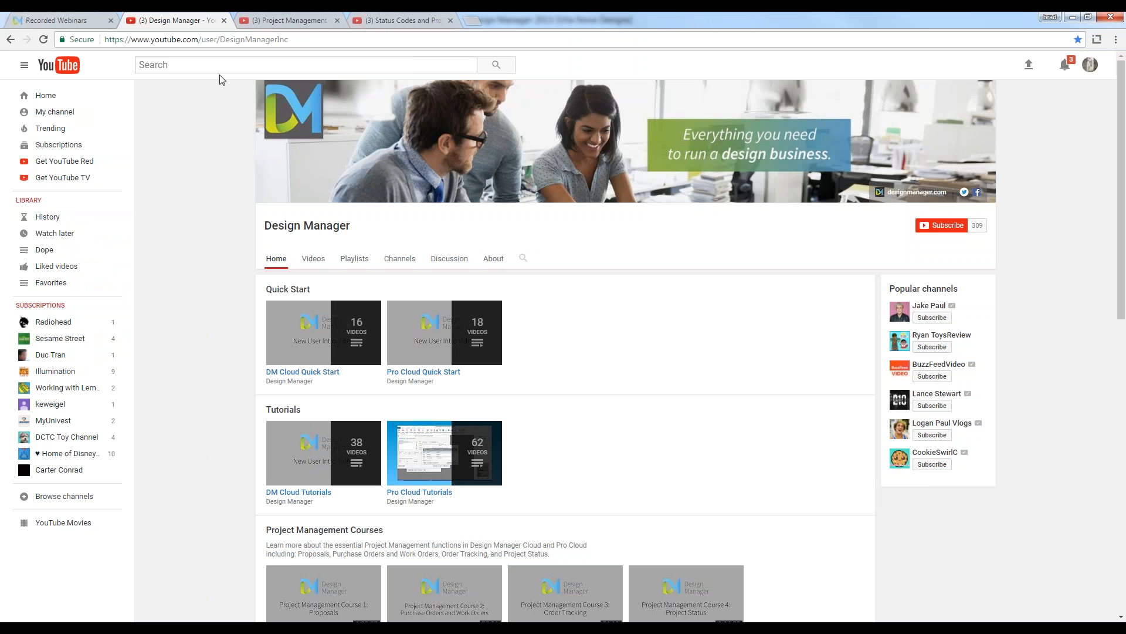
left_click(283, 20)
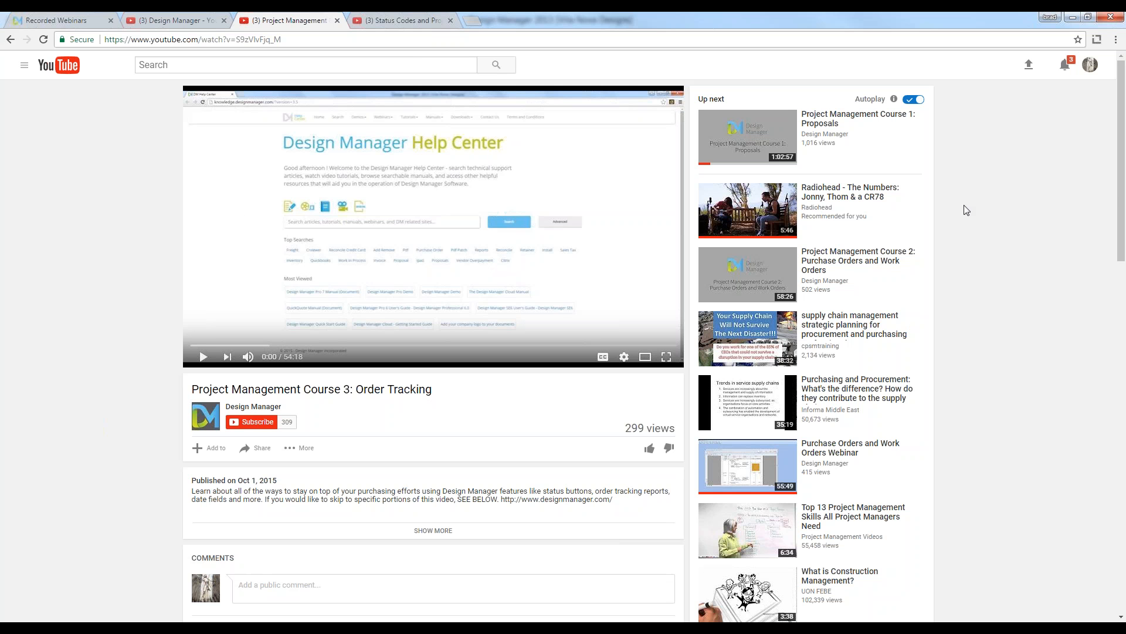
left_click(1075, 14)
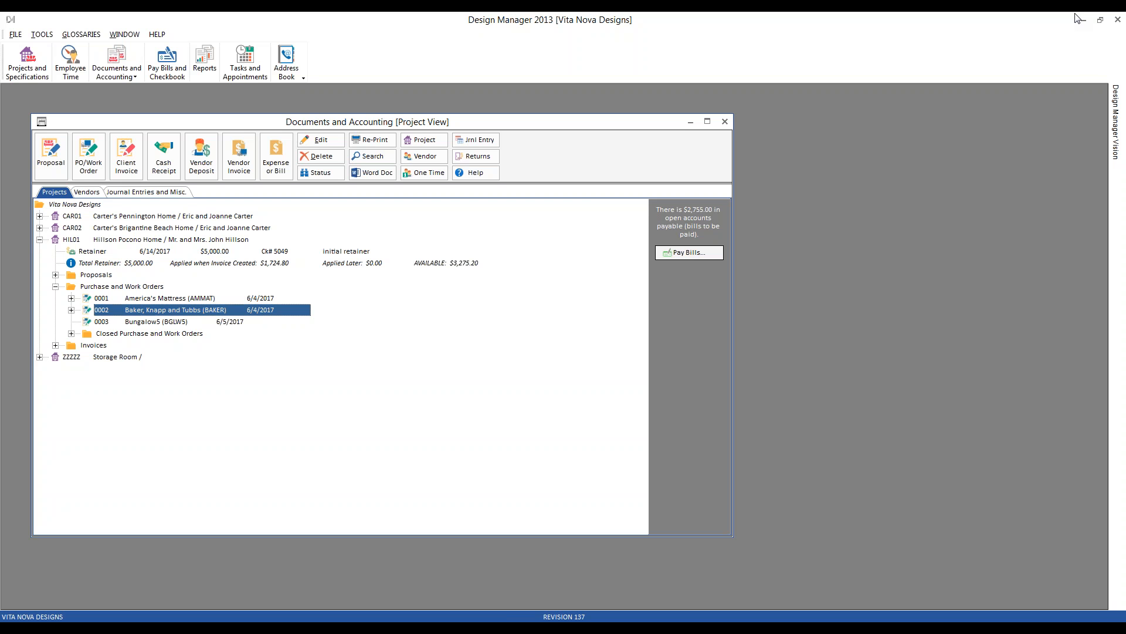
left_click(725, 121)
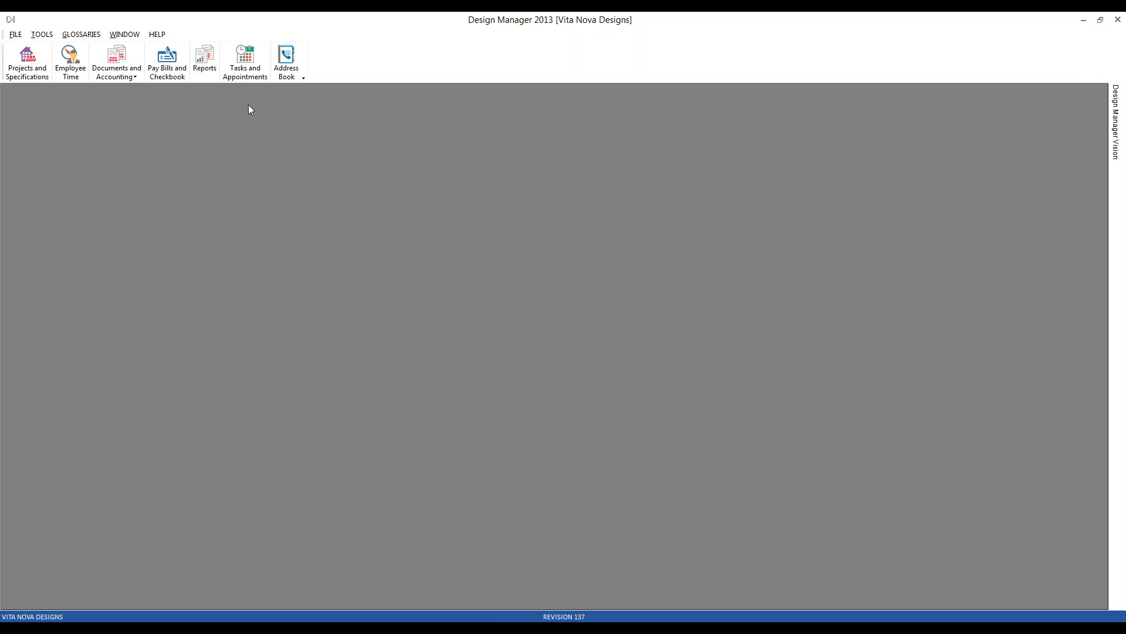
Step: Add the User-Defined Date report from the Project Management order tracking reports to the favorite reports, view the favorites and return to all reports
left_click(205, 57)
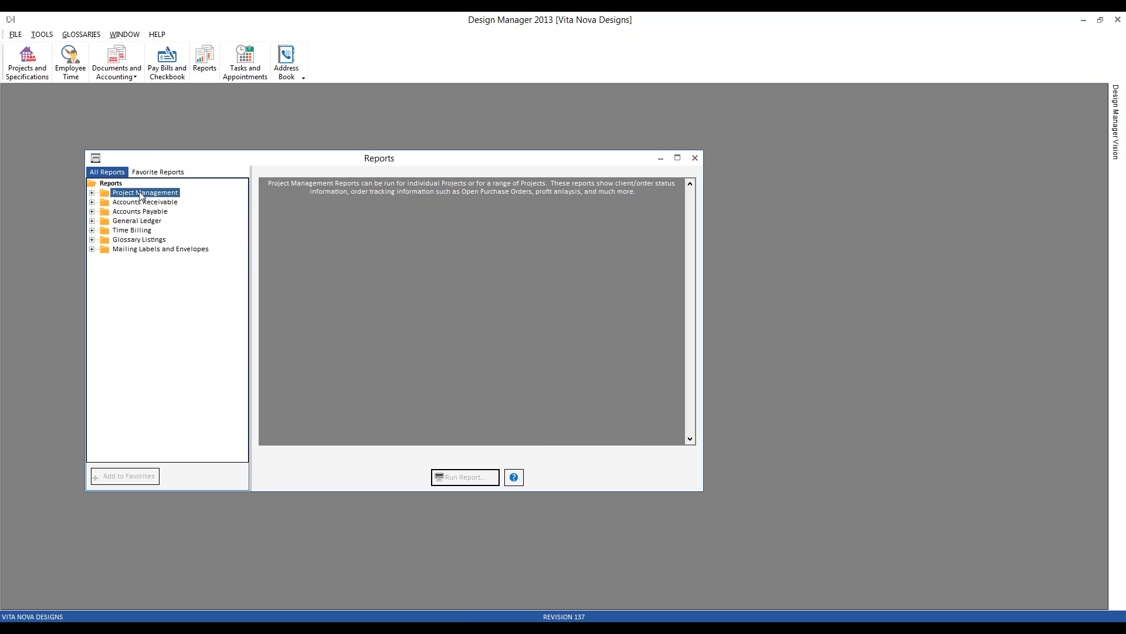
left_click(92, 193)
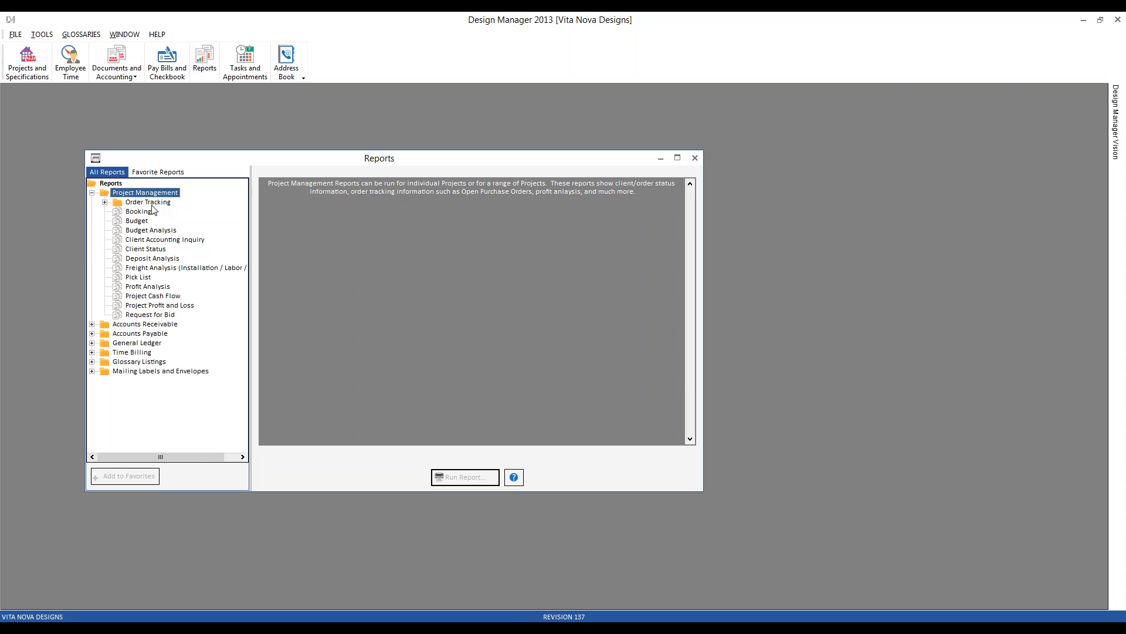
left_click(105, 202)
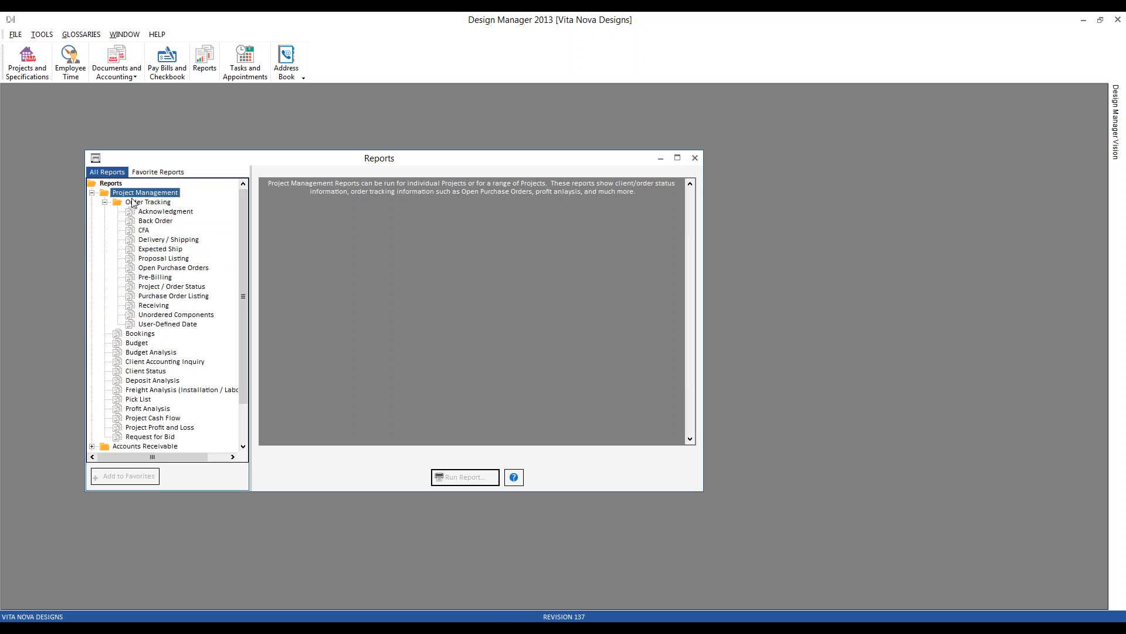
left_click(173, 326)
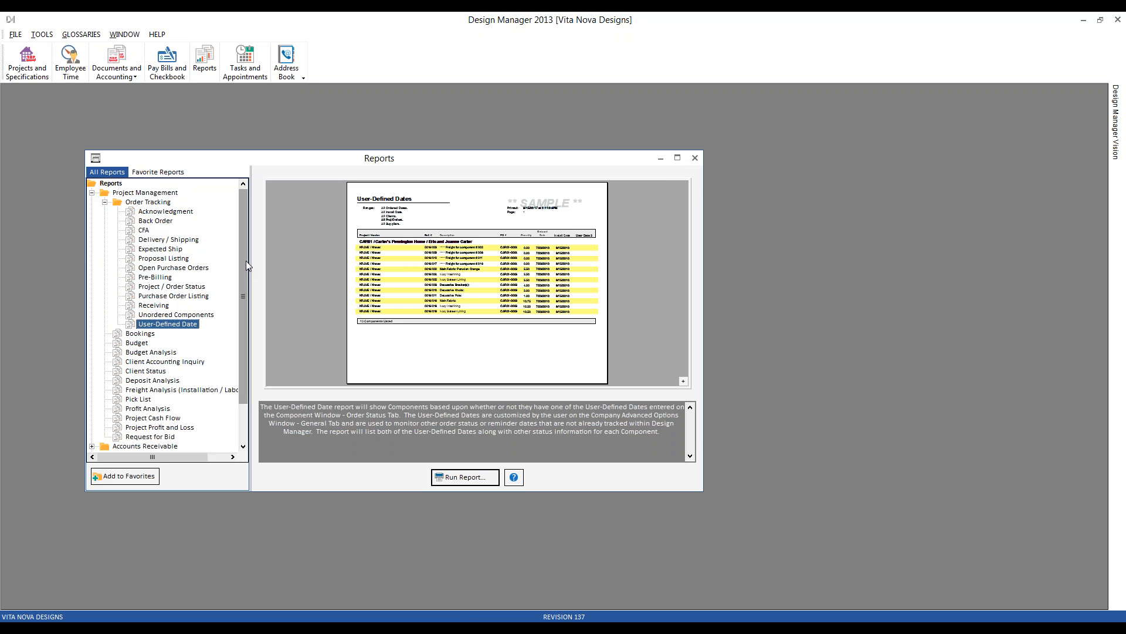
left_click(129, 478)
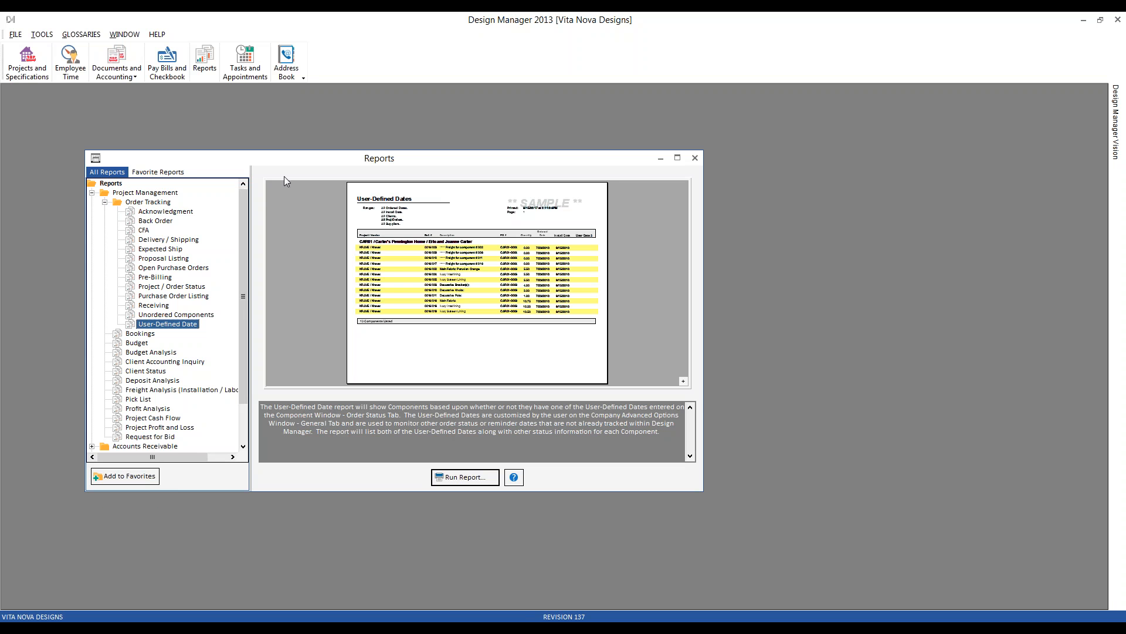
left_click(176, 171)
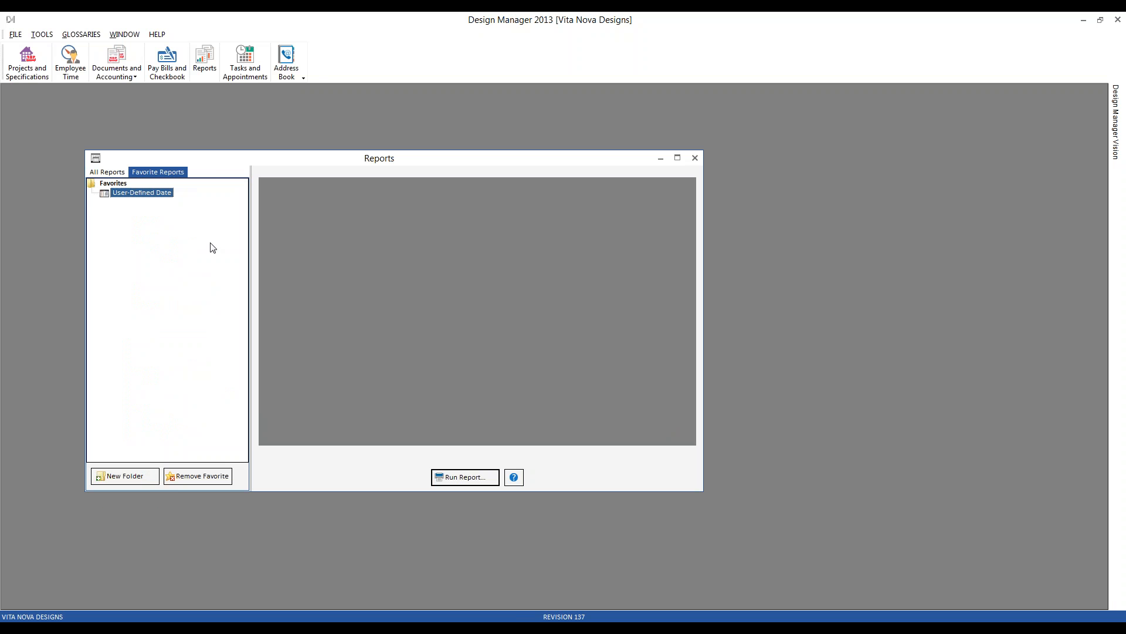
left_click(118, 176)
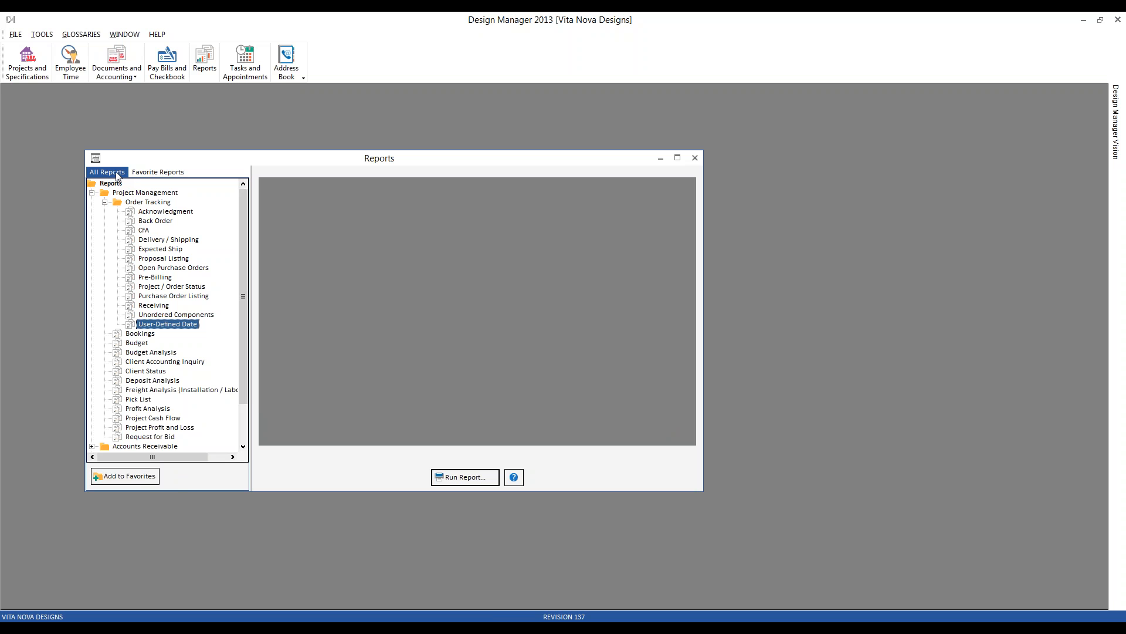
Step: Open the options of the User-Defined Date report and examine the date selection choices, keeping Install Date
double_click(177, 326)
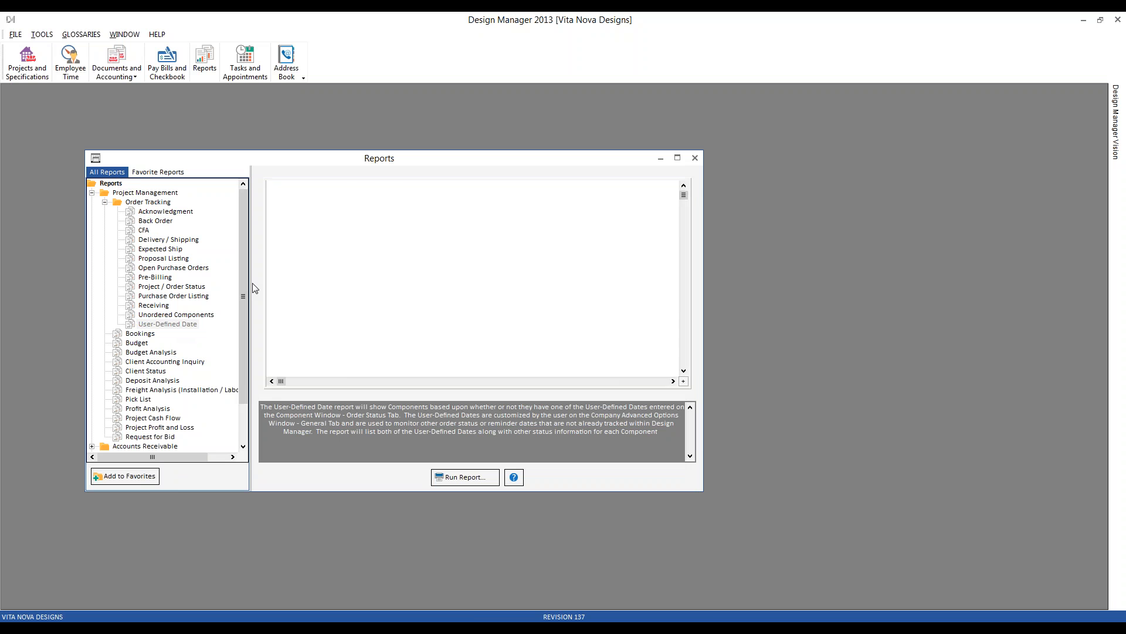
left_click_drag(283, 218, 370, 220)
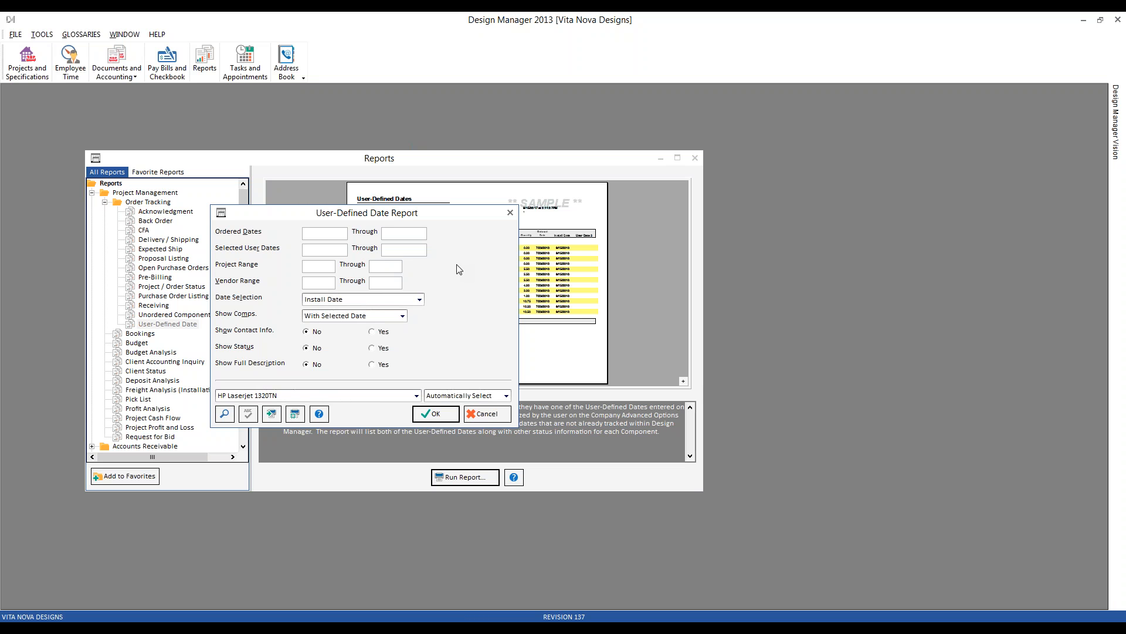
left_click(320, 282)
left_click(351, 300)
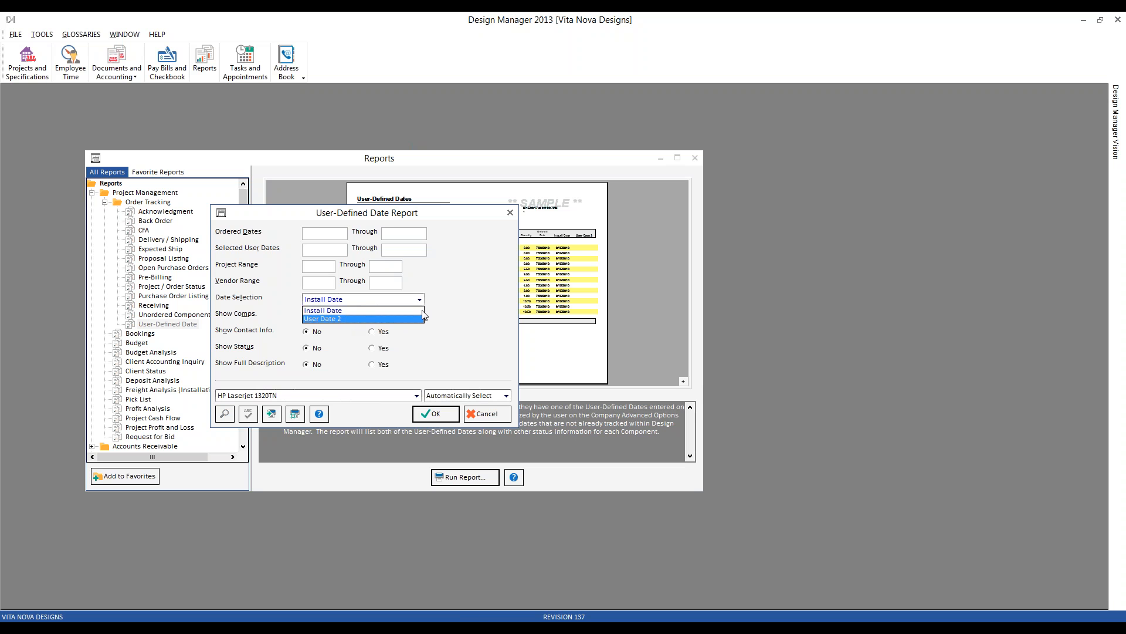
left_click(472, 298)
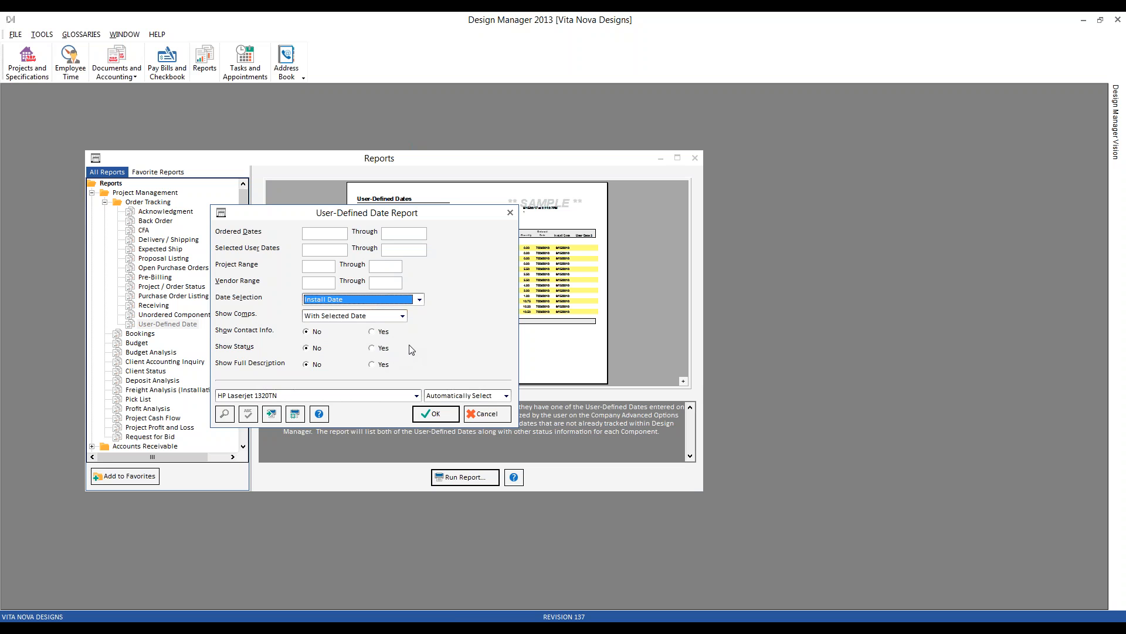
Step: Examine the order status dates of component 001 of HIL01's Dolce Vita bed, cancel the component and close Projects and Specifications
left_click(31, 70)
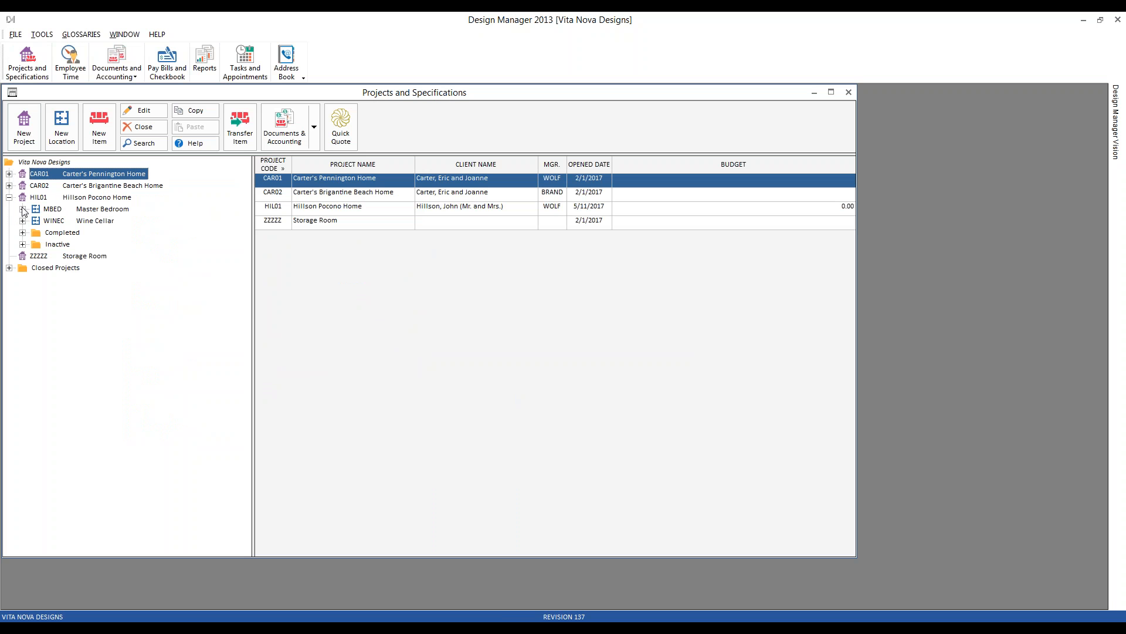
left_click(23, 209)
left_click(36, 220)
left_click(75, 232)
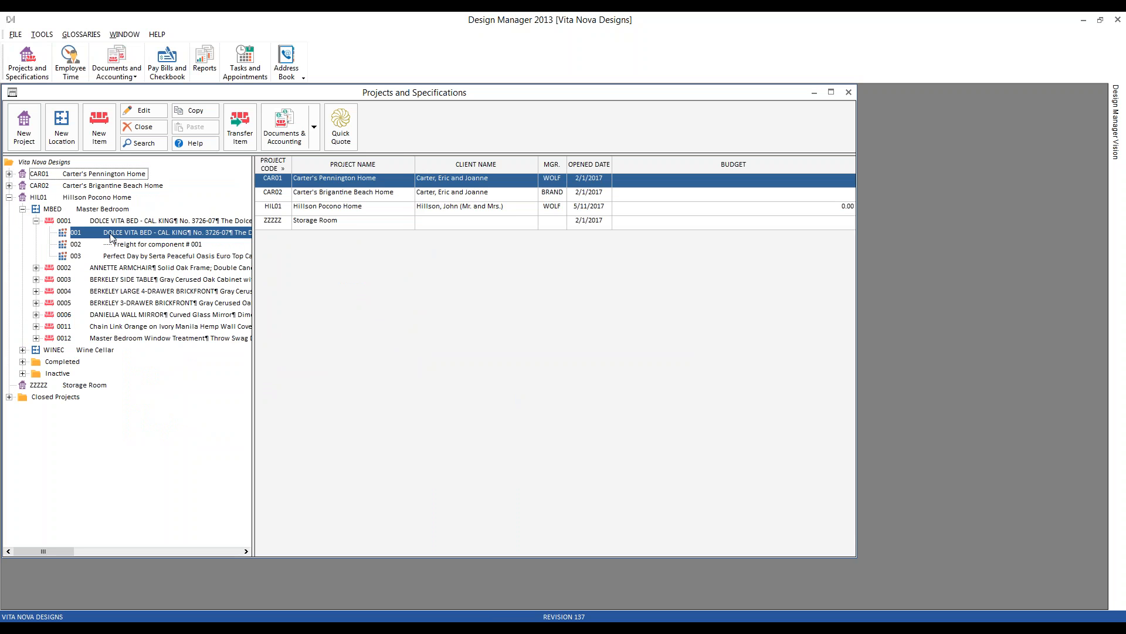
left_click(151, 113)
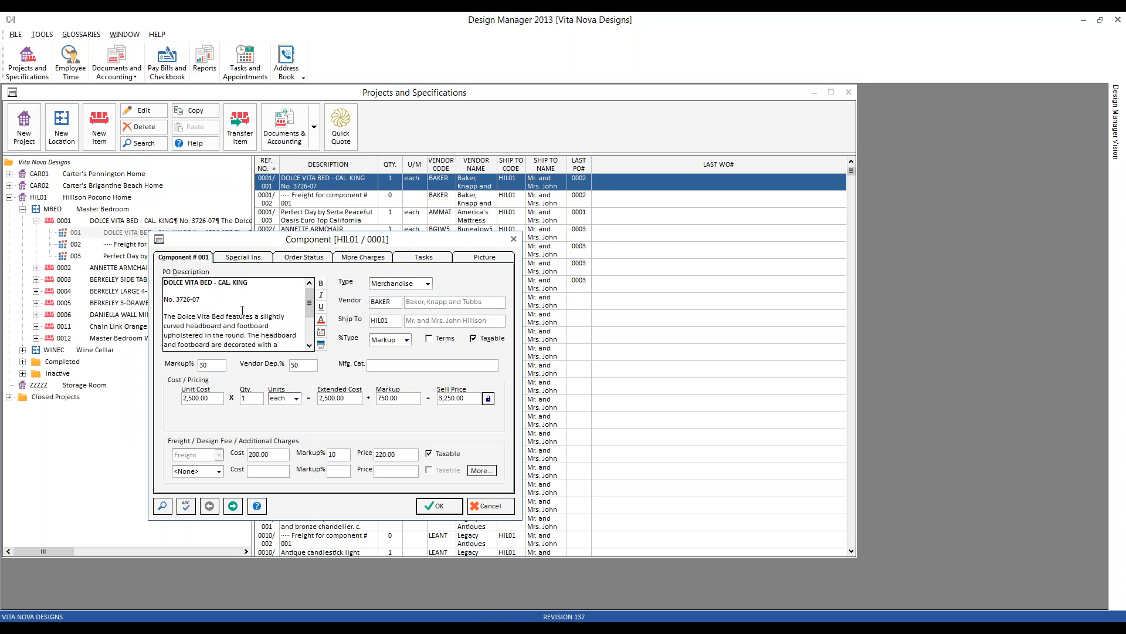
left_click(303, 258)
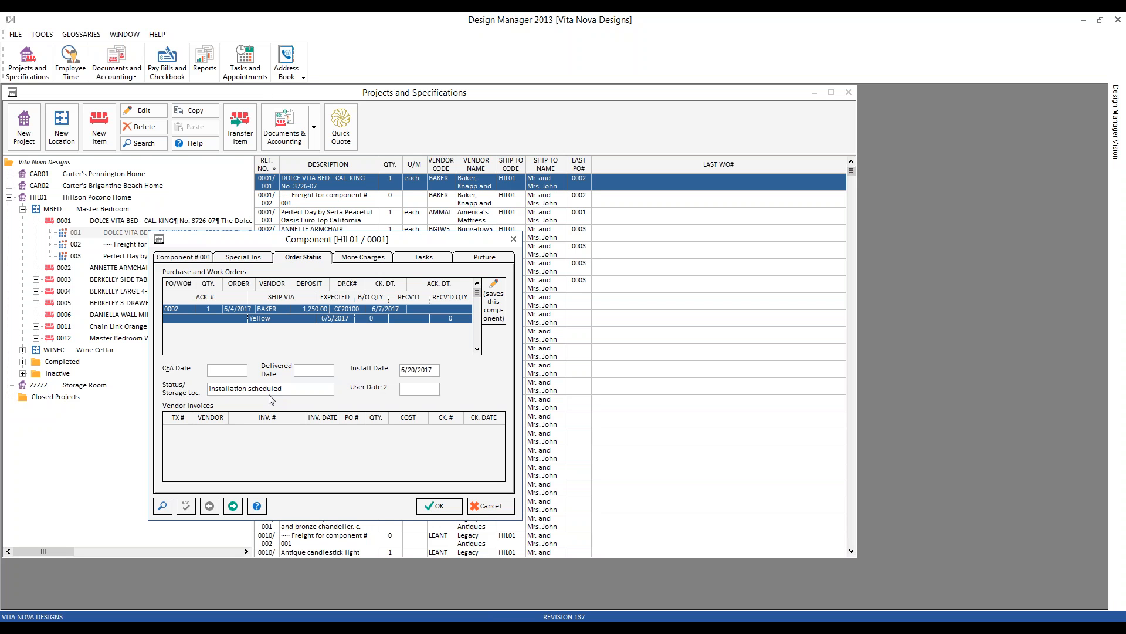
left_click(499, 508)
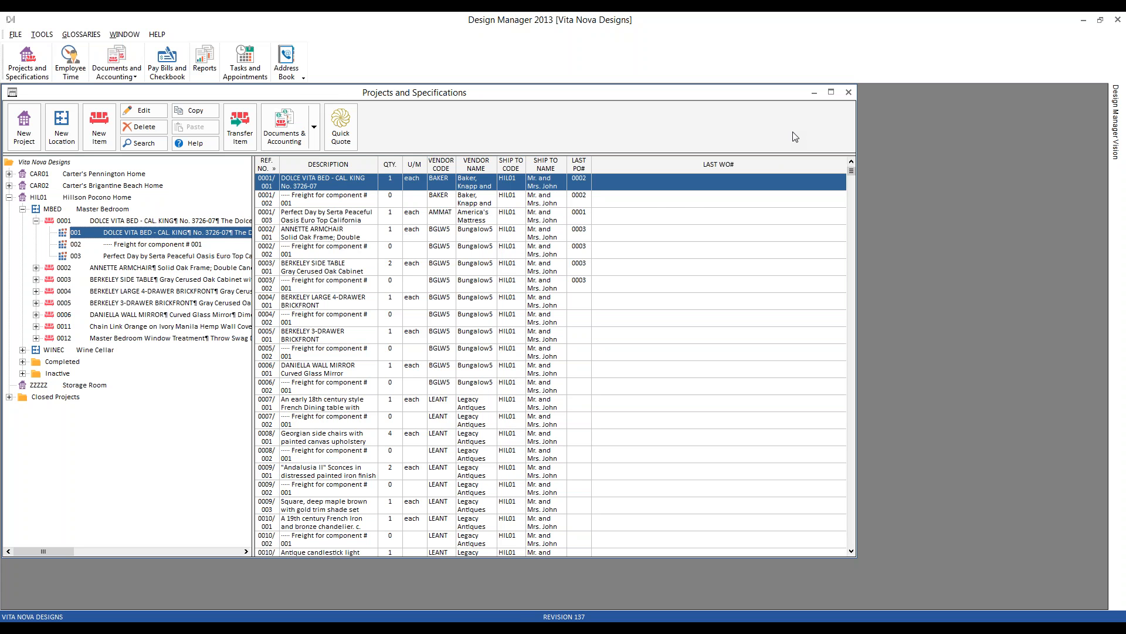
left_click(848, 92)
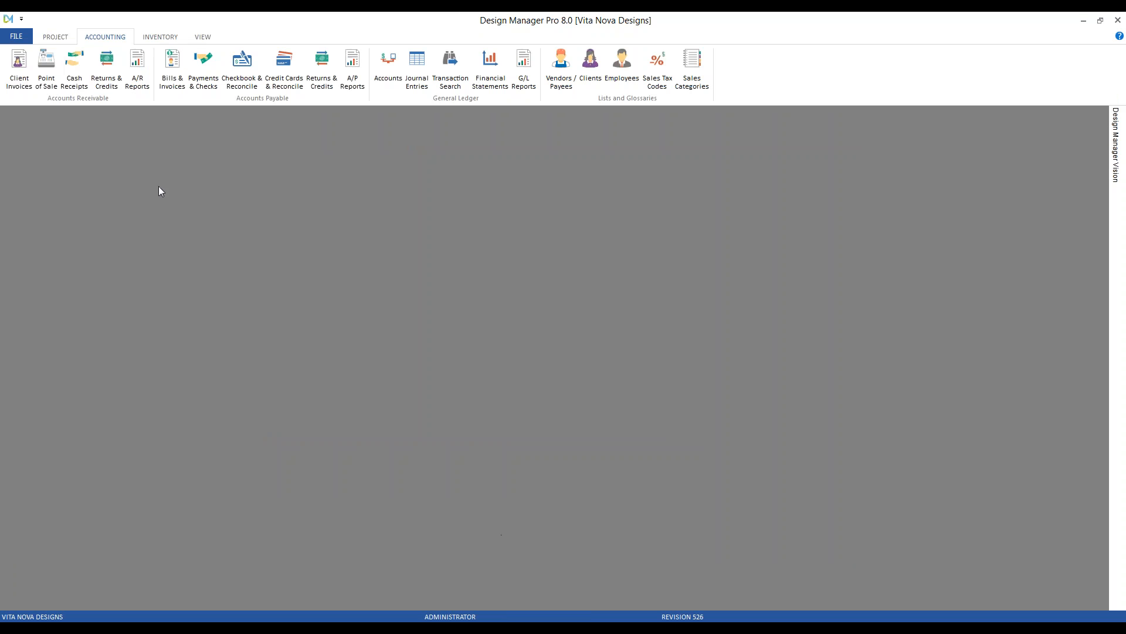
Step: In Design Manager Pro 8.0, examine the order status dates of component 001 of HIL01's Dolce Vita bed, and close the item and specifications
left_click(57, 70)
type("HIL01")
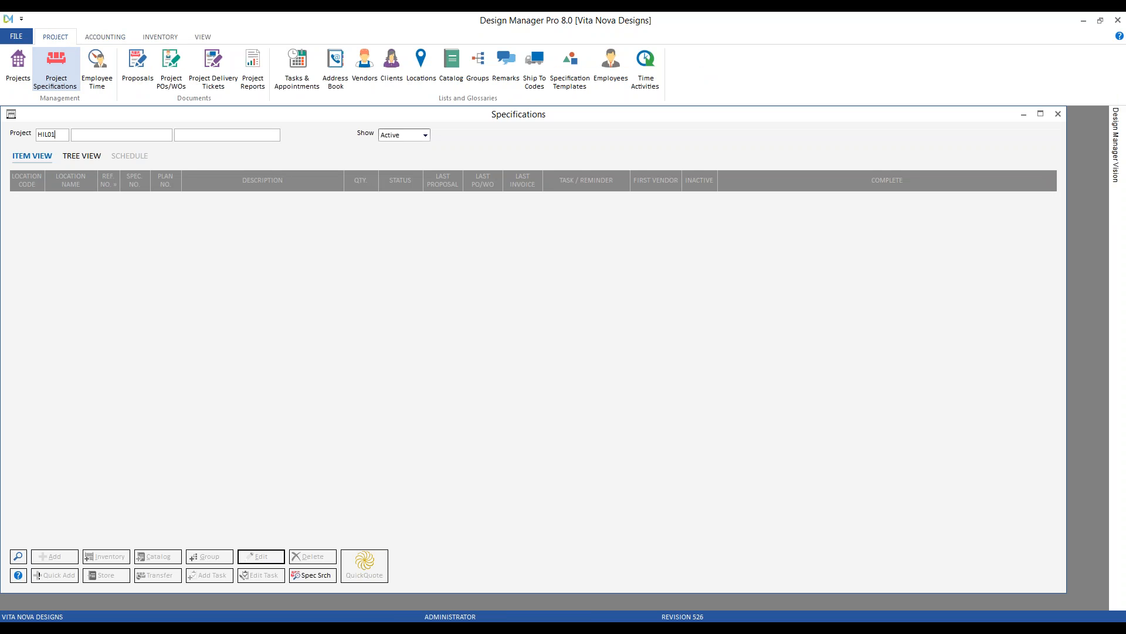
key("Tab")
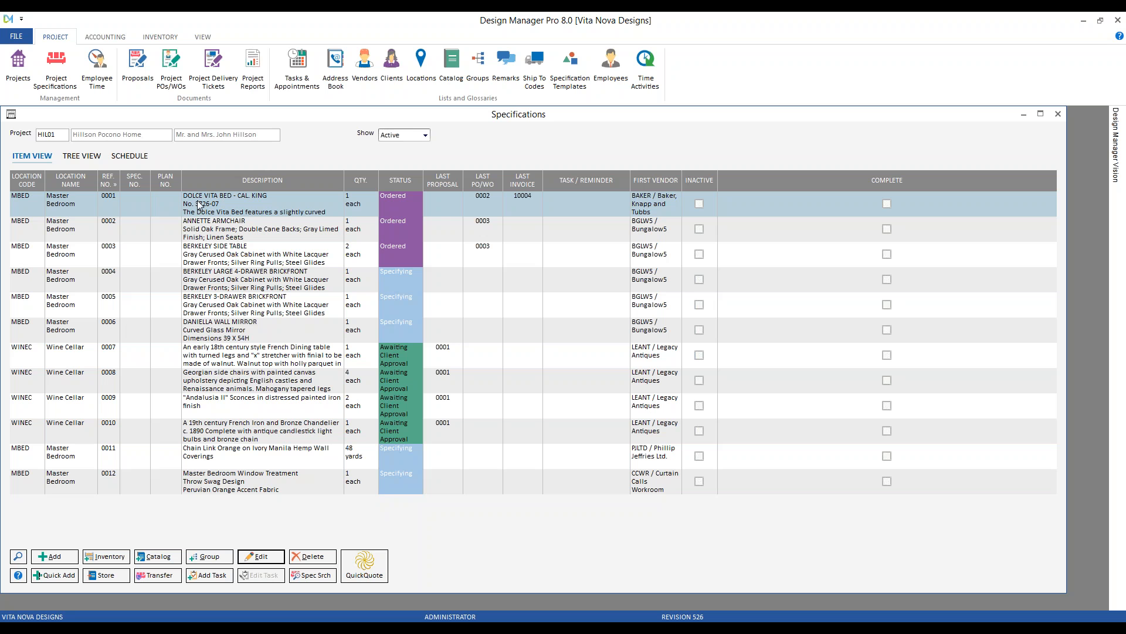
double_click(240, 202)
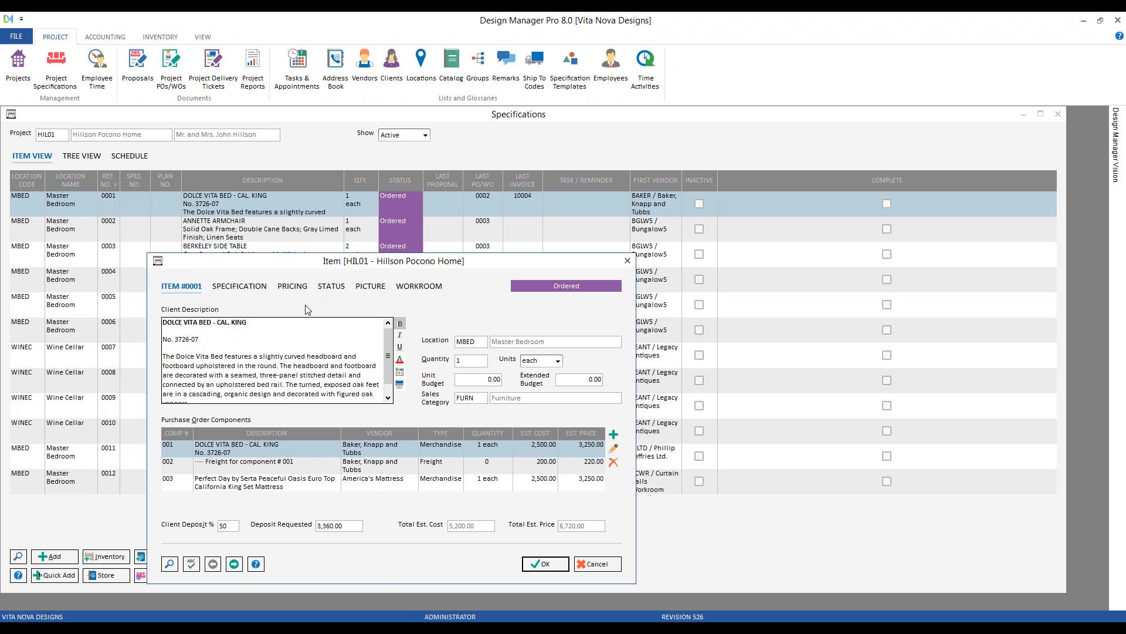
left_click(613, 448)
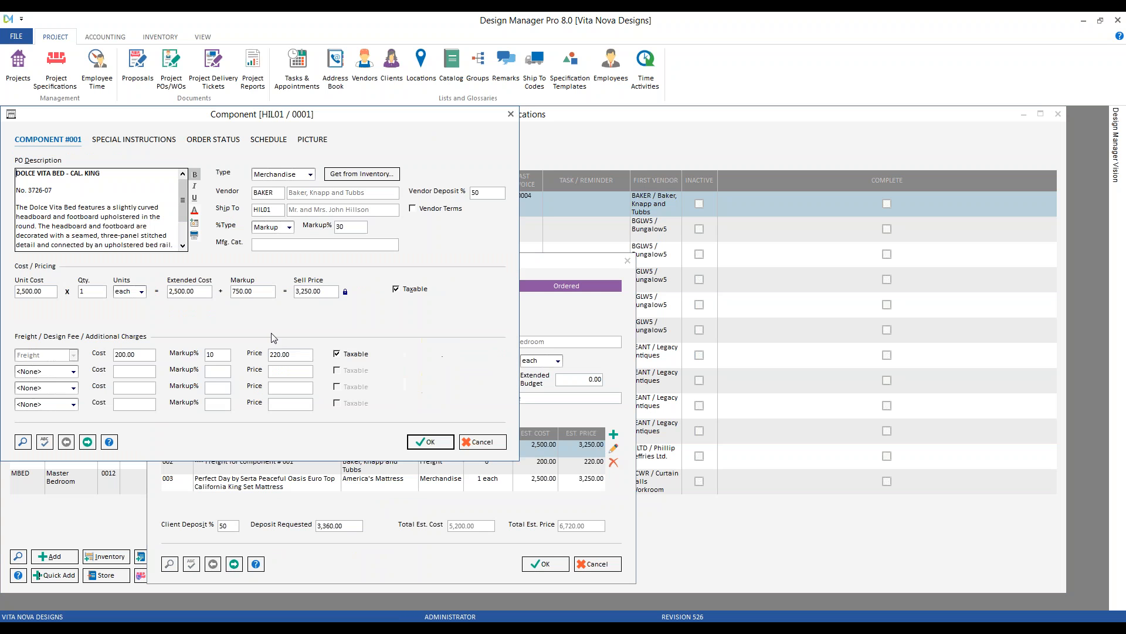
left_click(203, 141)
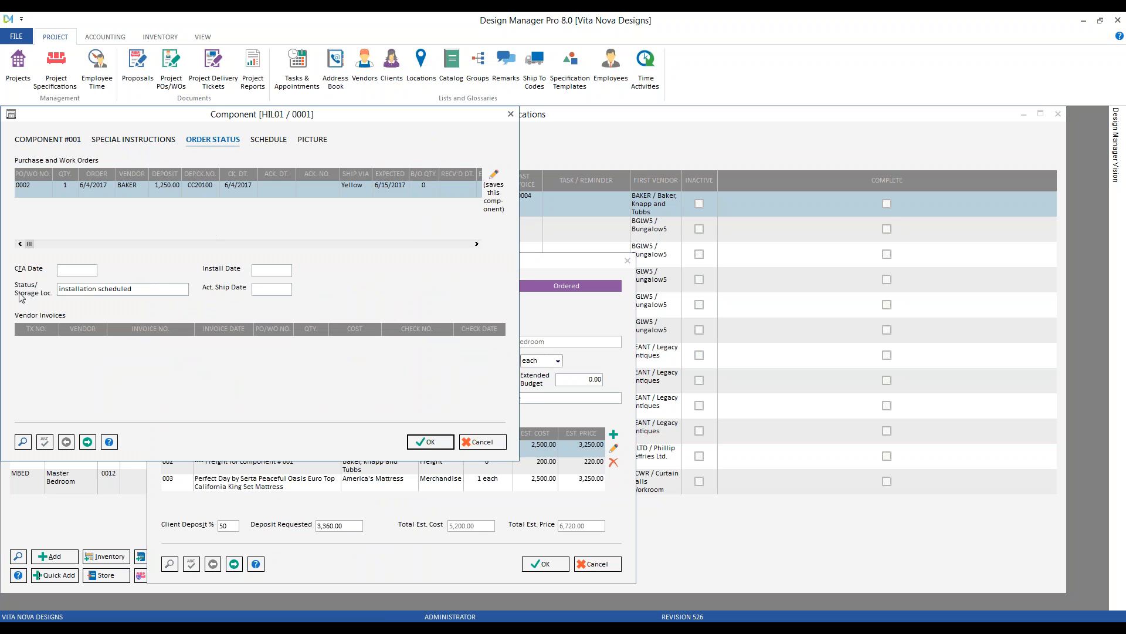
left_click(484, 442)
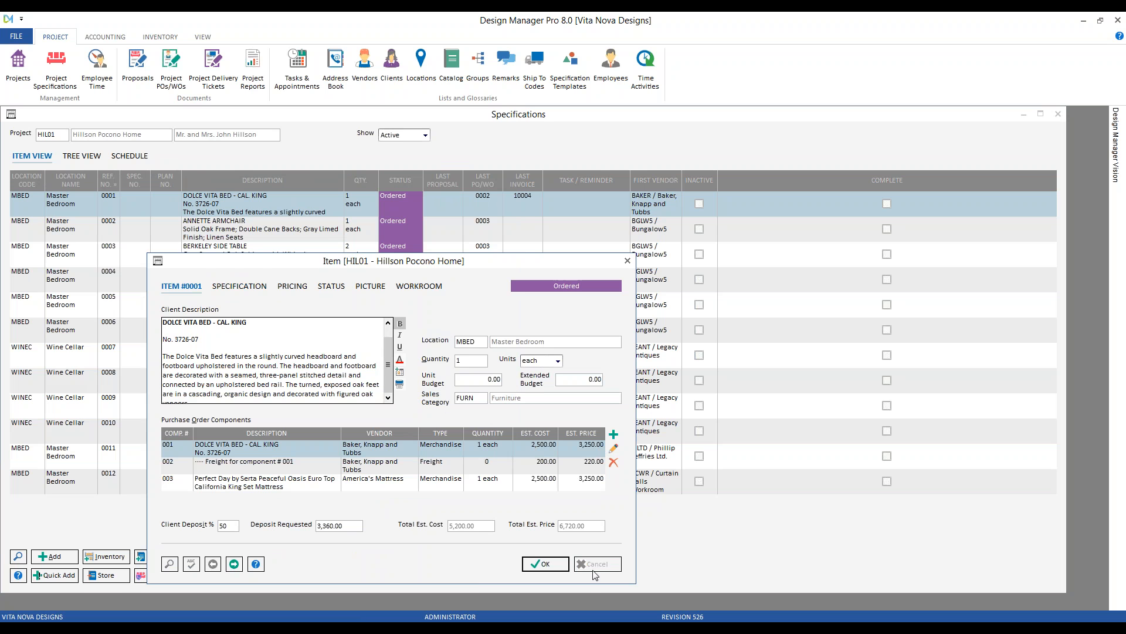
left_click(544, 563)
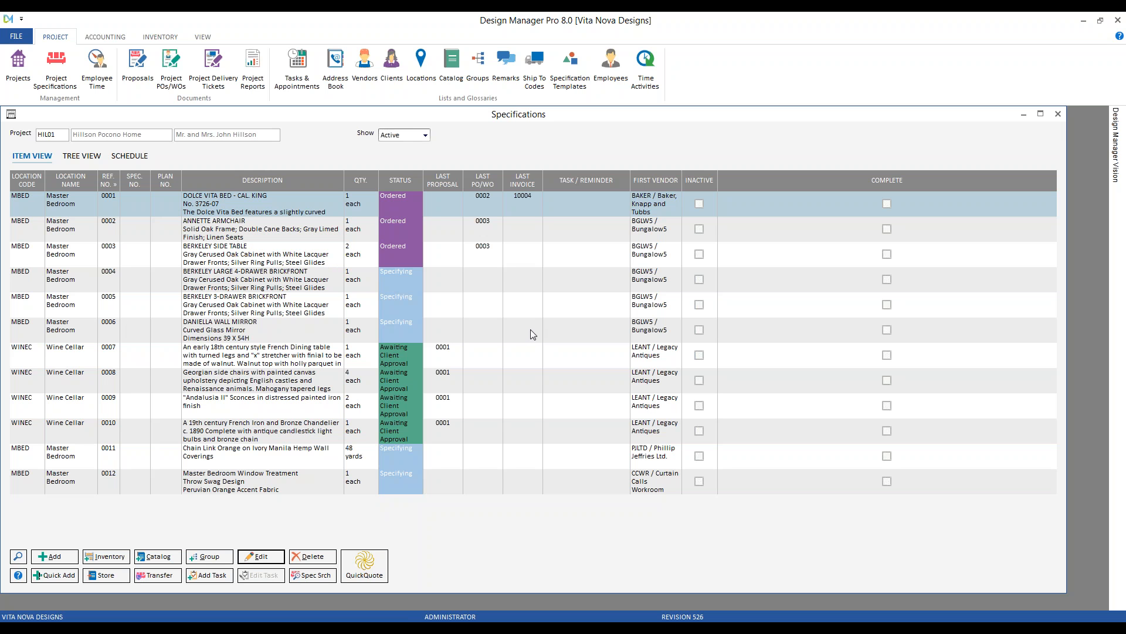
left_click(1058, 115)
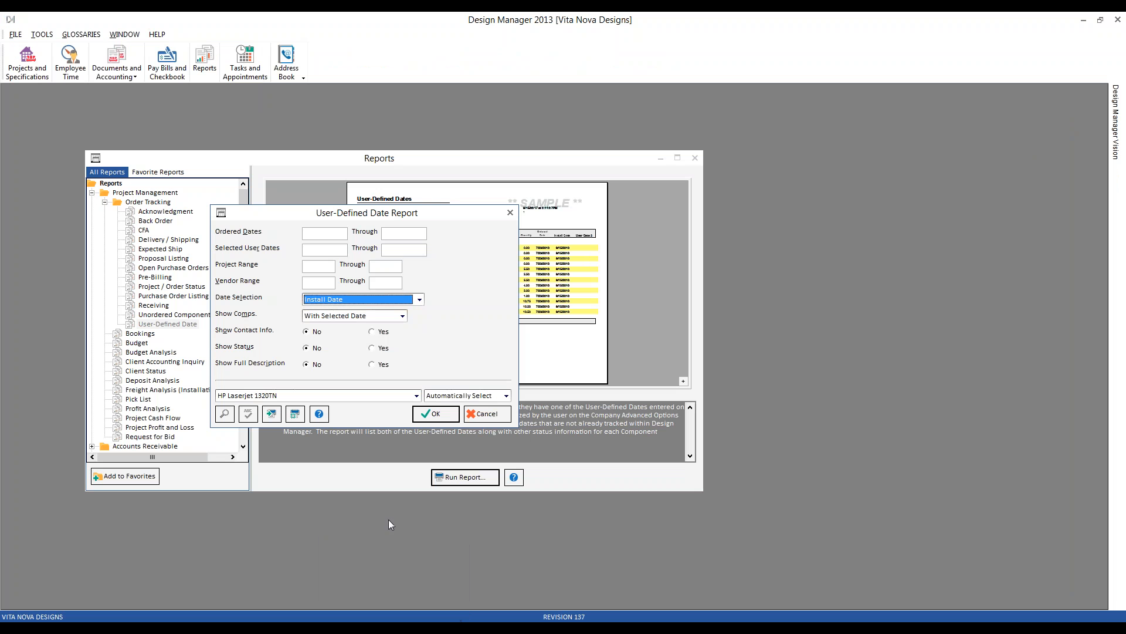
Step: In Design Manager 2013, try the report's full description option, restore it to No and view the component filter choices, keeping With Selected Date
left_click(383, 365)
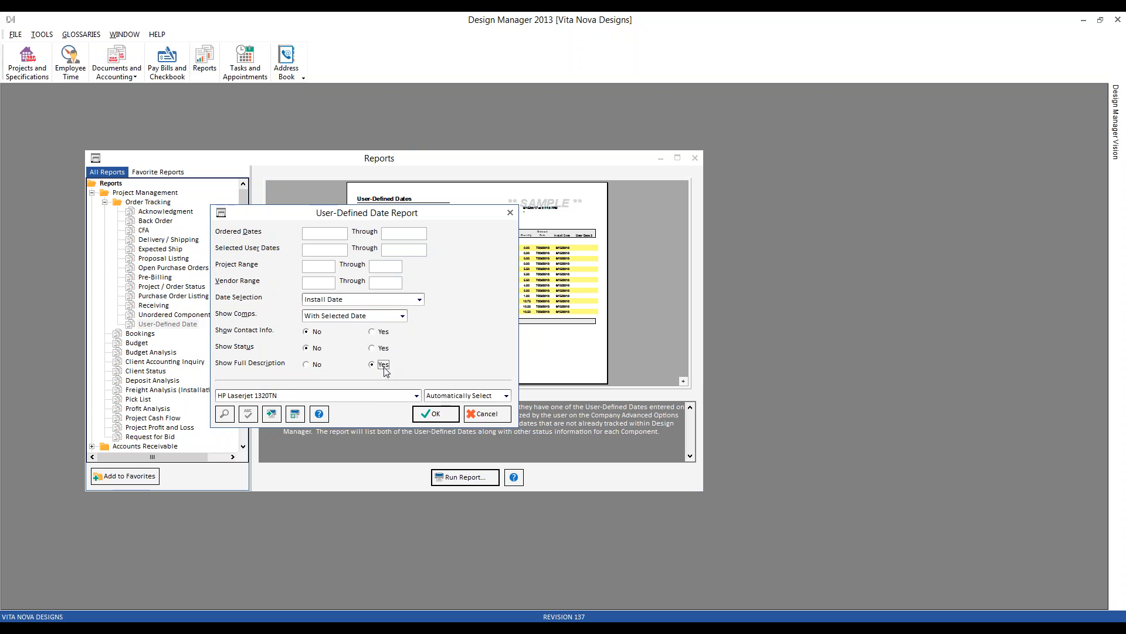
left_click(315, 366)
left_click(342, 316)
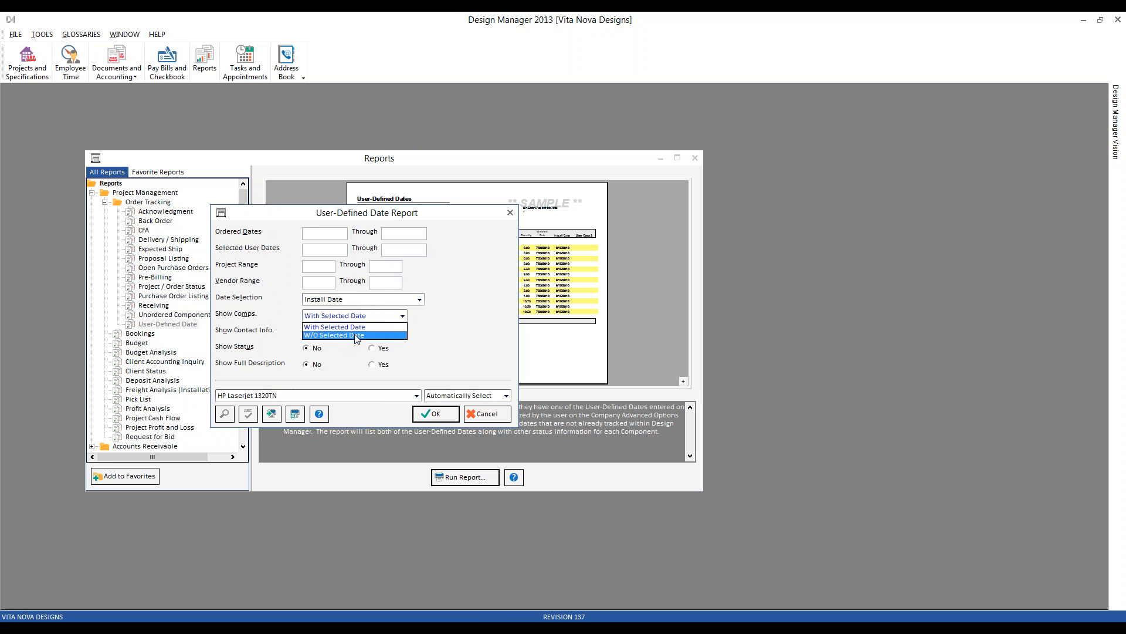
left_click(472, 351)
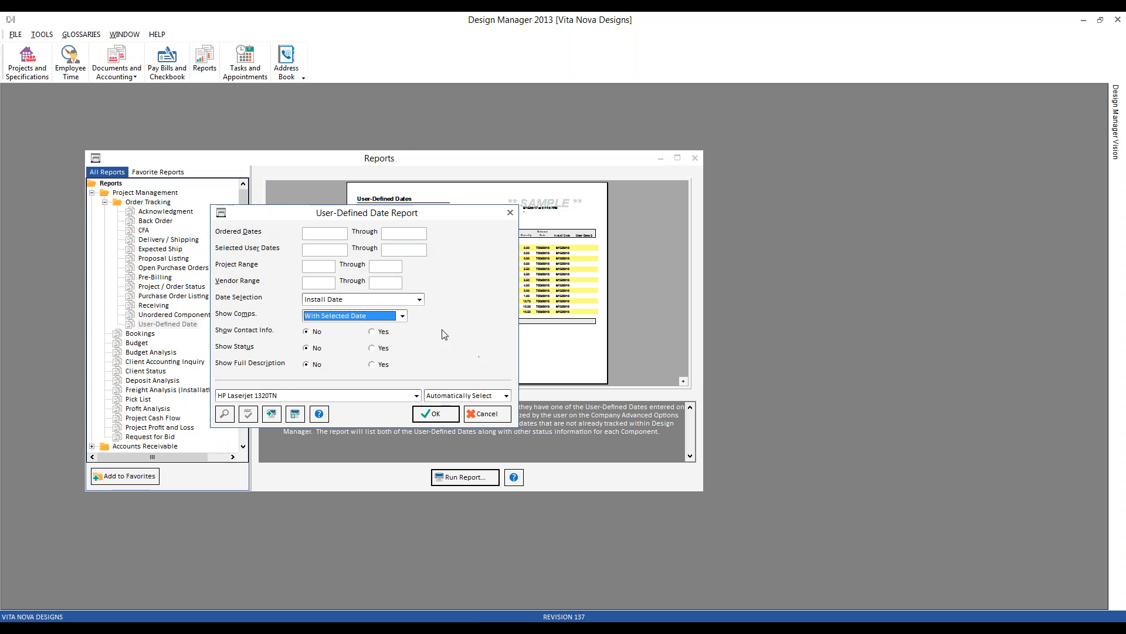
Step: Run the User-Defined Date report for project HIL01's components that have an Install Date, and close the print preview
left_click(332, 266)
type("HIIL0")
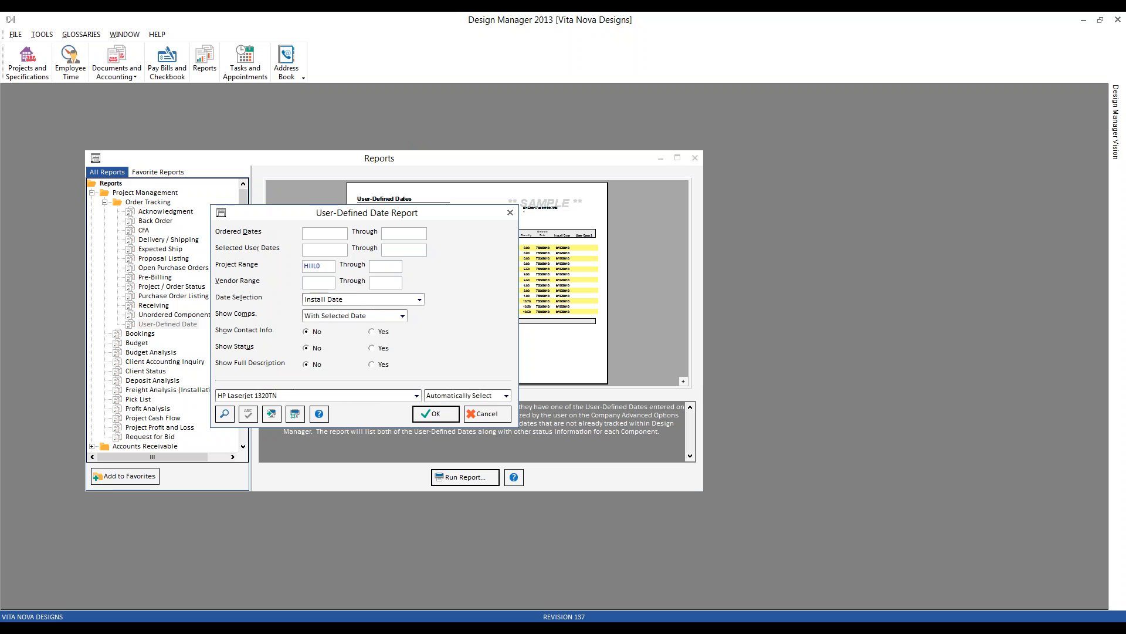
key("BackSpace")
key("BackSpace")
key("BackSpace")
type("L01")
key("Tab")
left_click(437, 415)
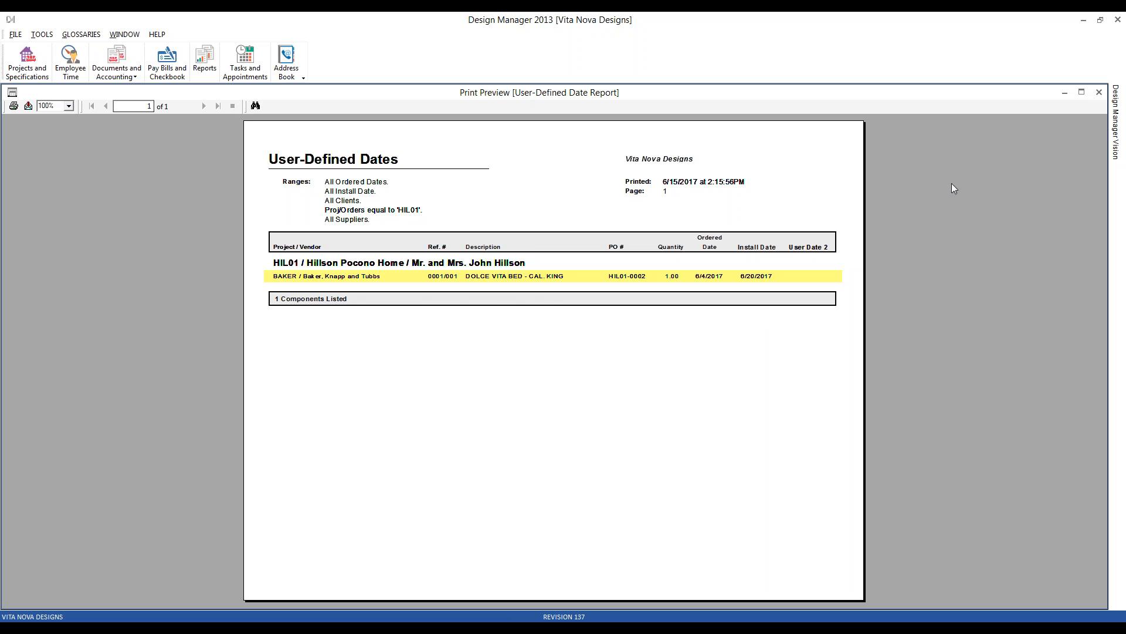
left_click(1099, 92)
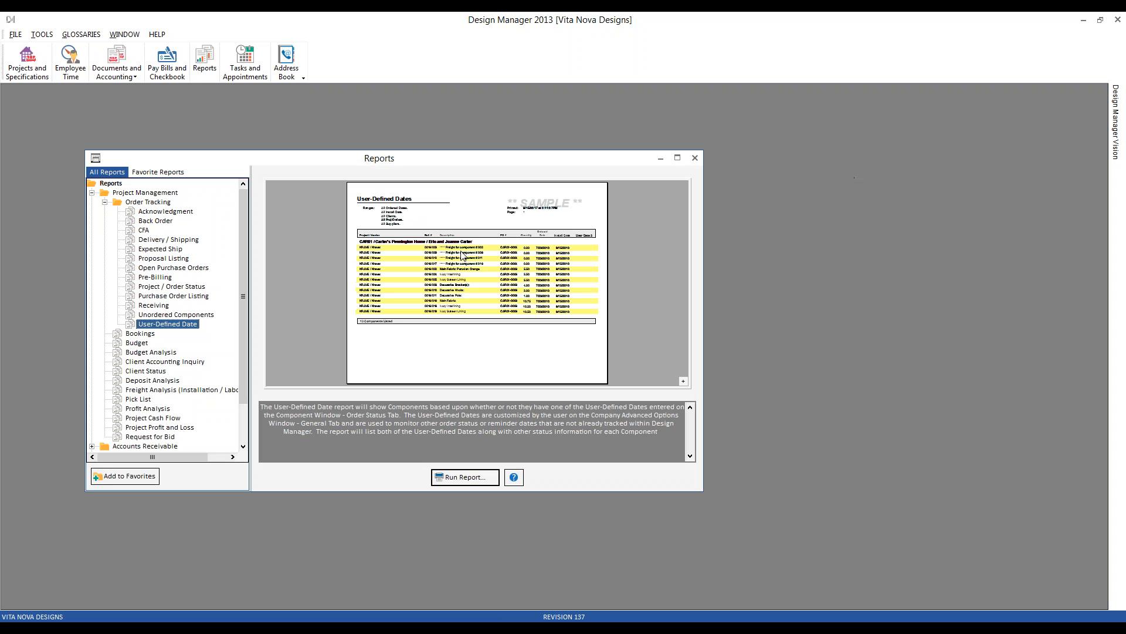
Step: Run the User-Defined Date report for project HIL01's components without an Install Date, showing status and full descriptions
double_click(192, 329)
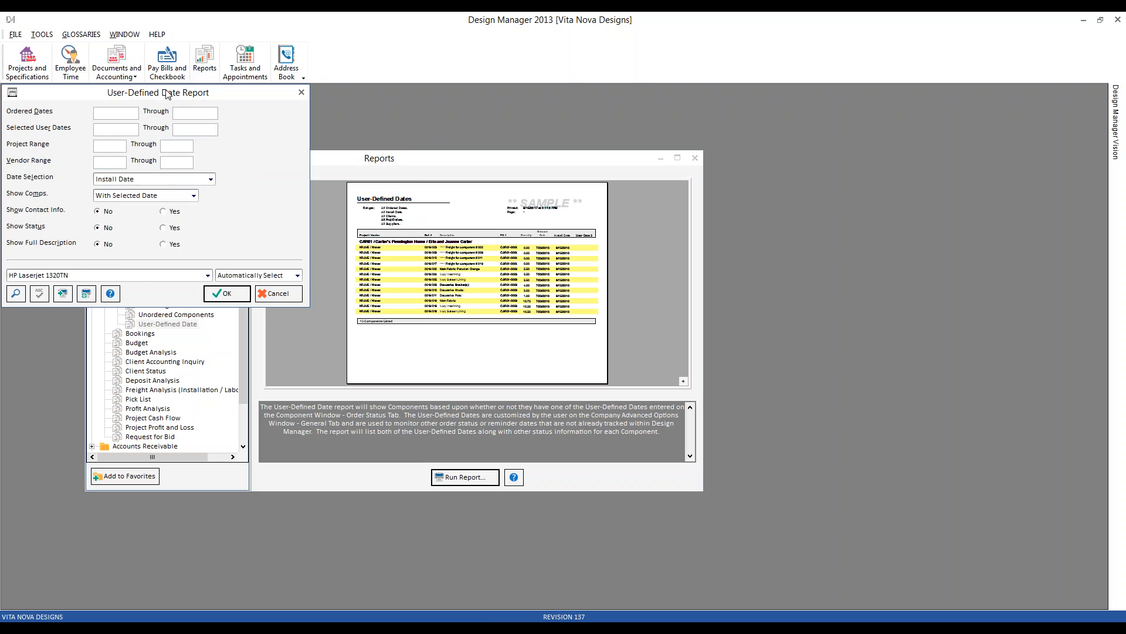
left_click(281, 244)
type("HIL01")
key("Tab")
left_click(359, 291)
left_click(311, 309)
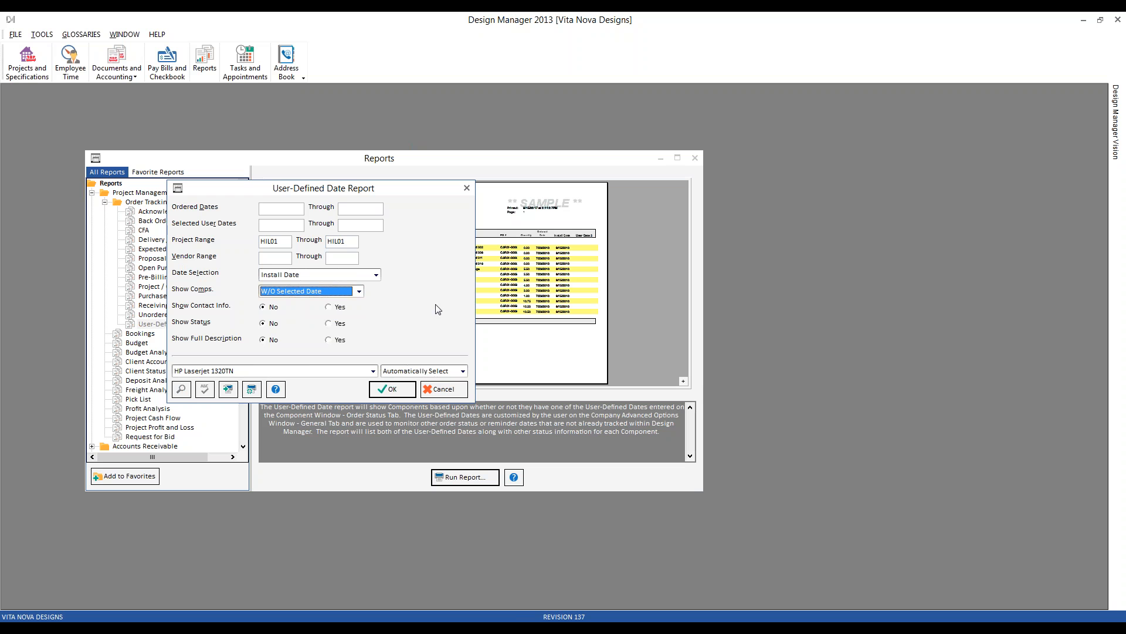
left_click(340, 323)
left_click(341, 340)
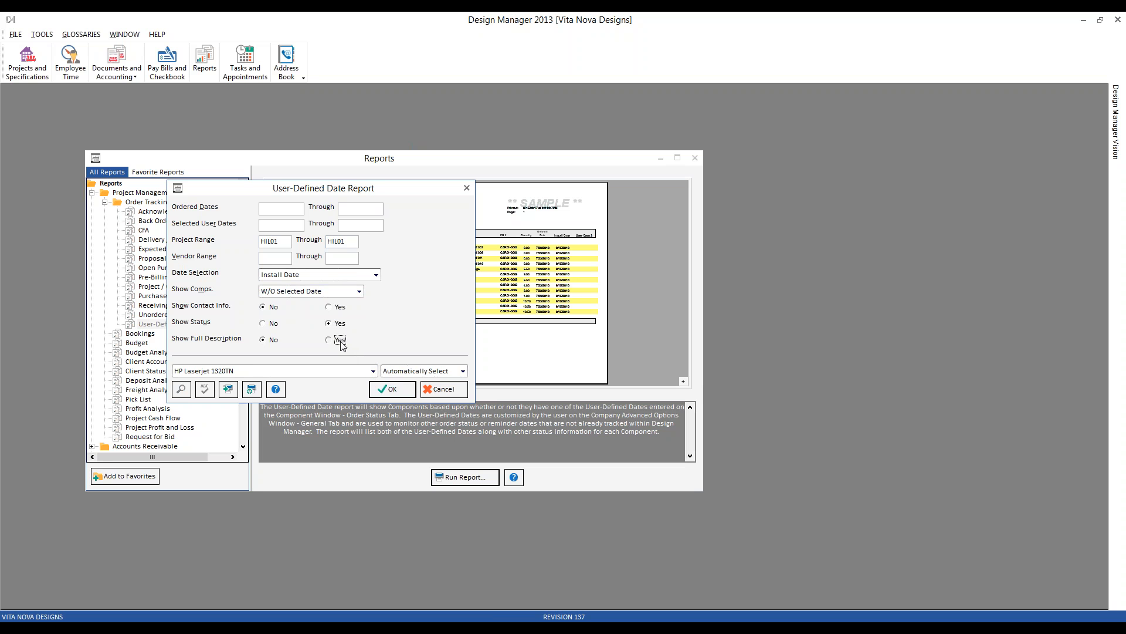
left_click(405, 393)
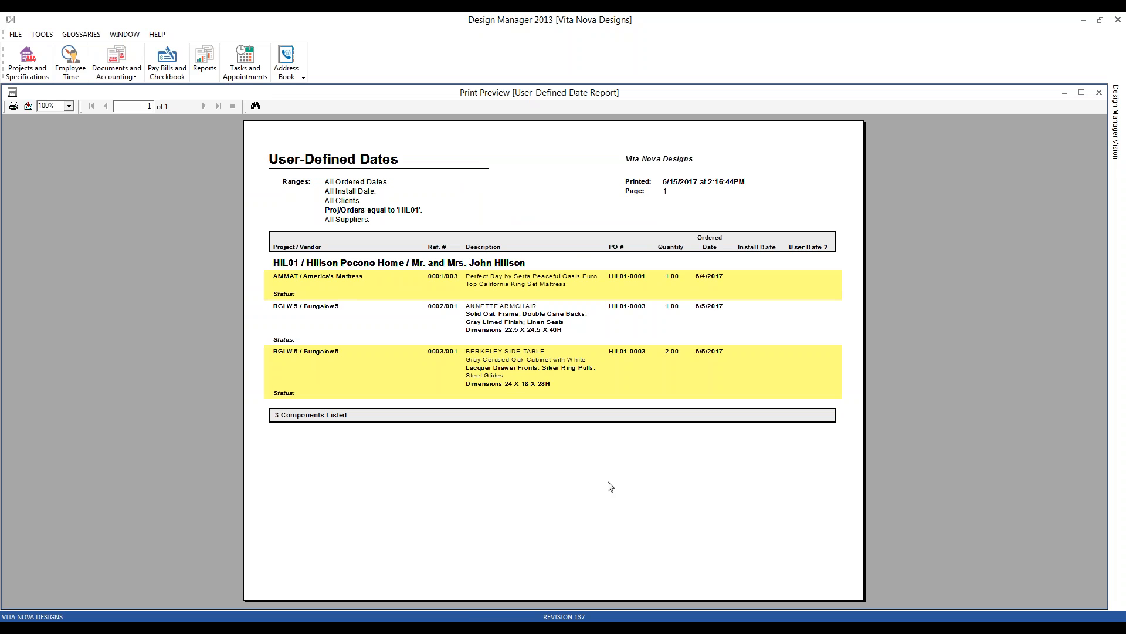
Step: Close the User-Defined Date report preview and the Reports window
left_click(523, 280)
left_click(1098, 93)
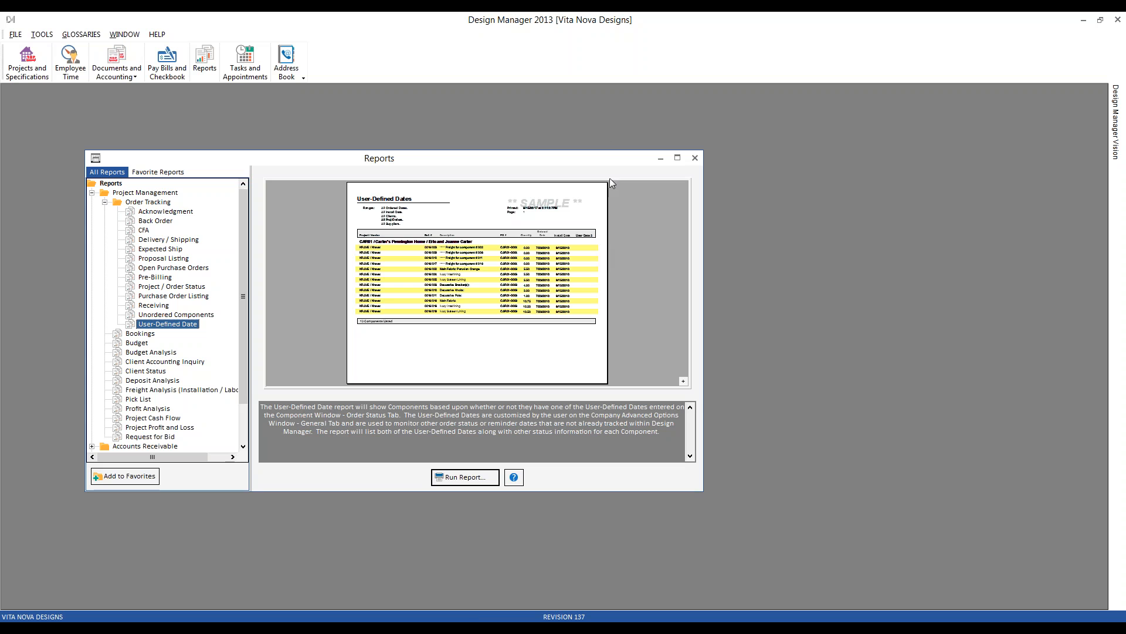
left_click(695, 158)
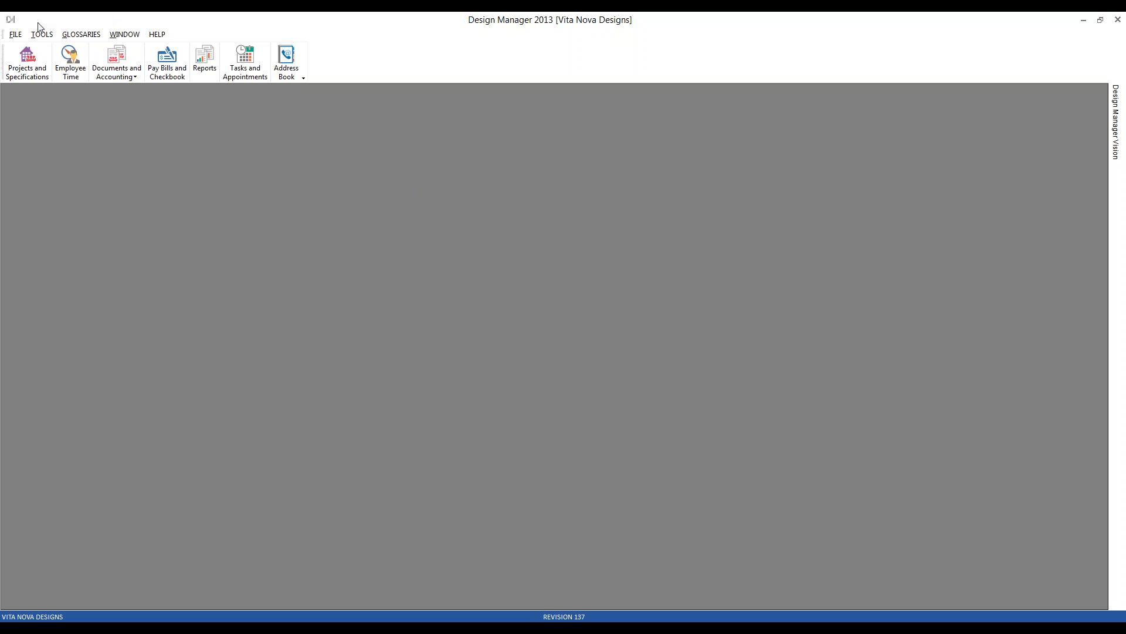
Step: In the company's advanced print options, set the third Status Date column for reports to (none) and save the company information
left_click(15, 35)
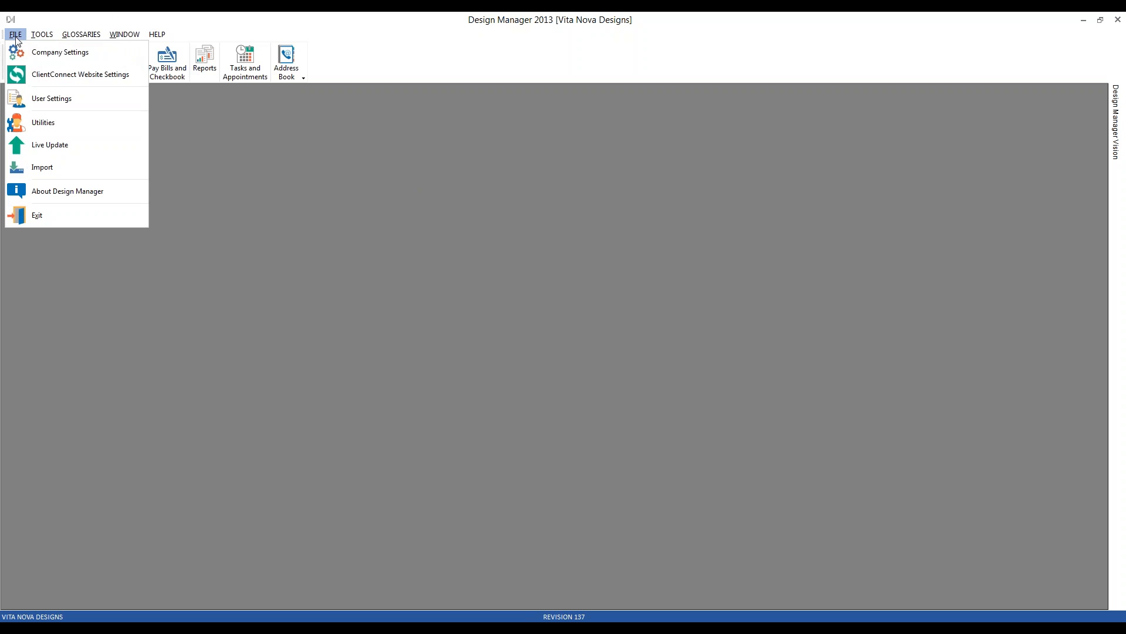
left_click(59, 54)
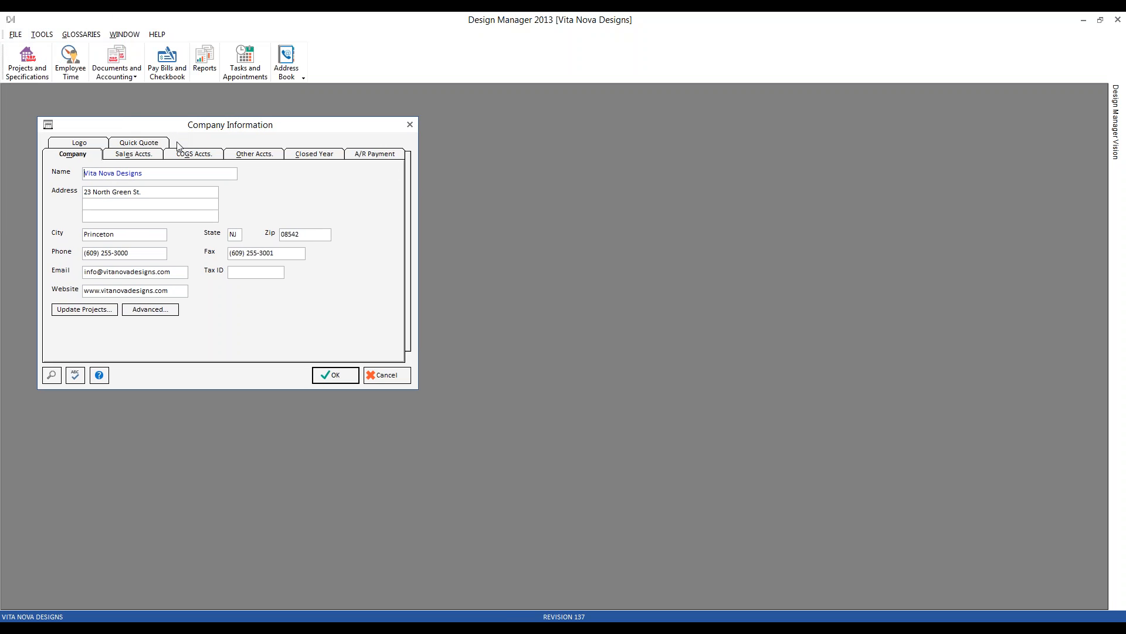
left_click(148, 307)
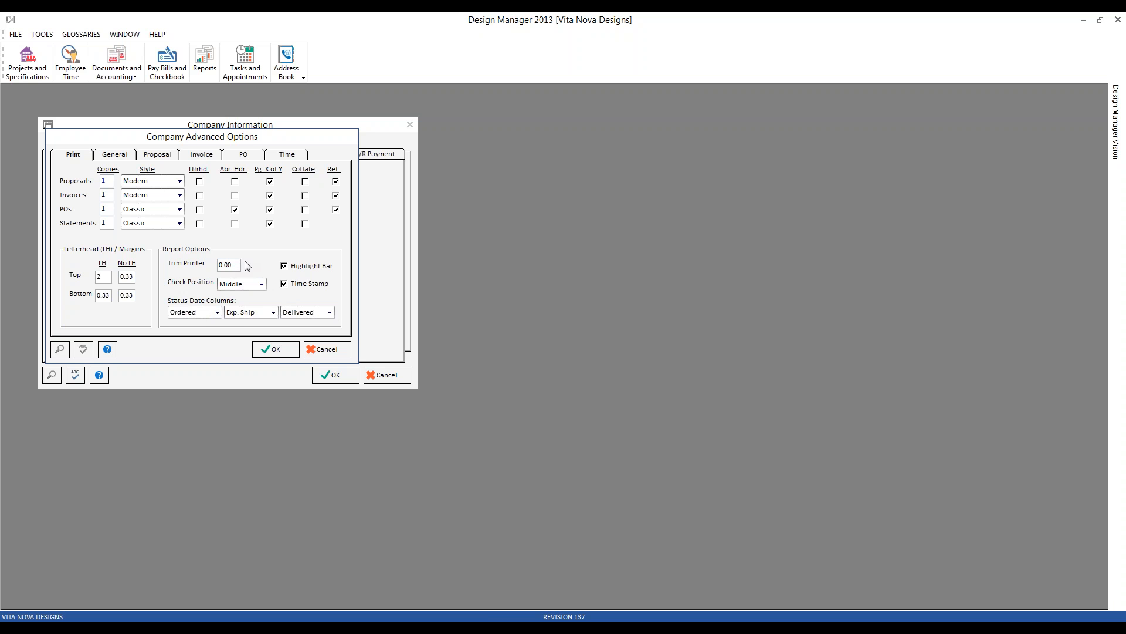
left_click(329, 312)
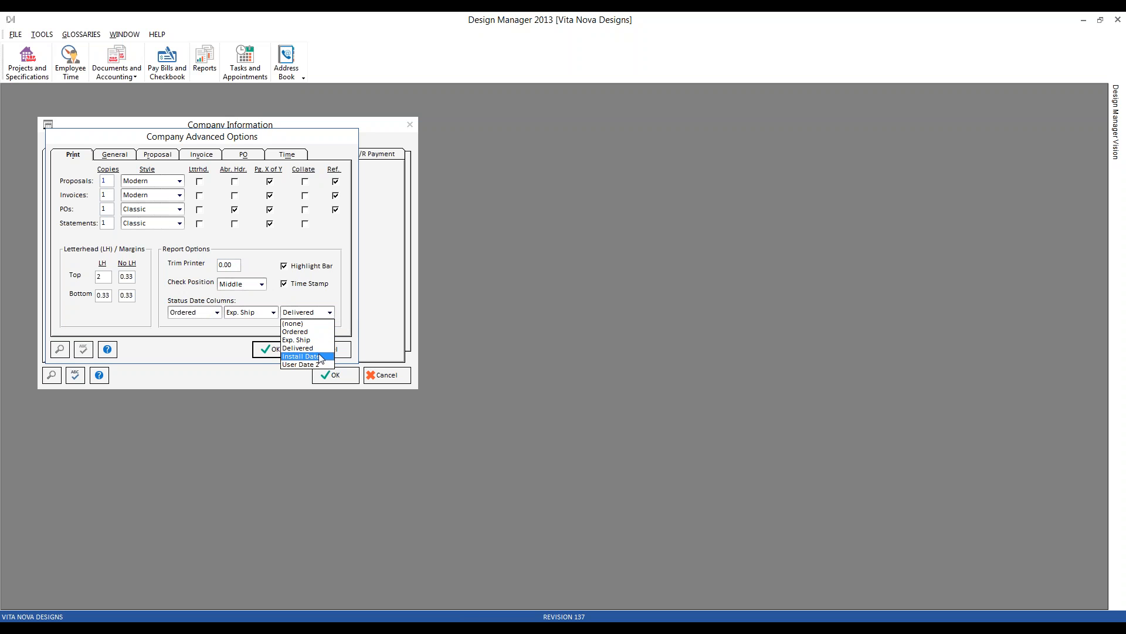
left_click(344, 295)
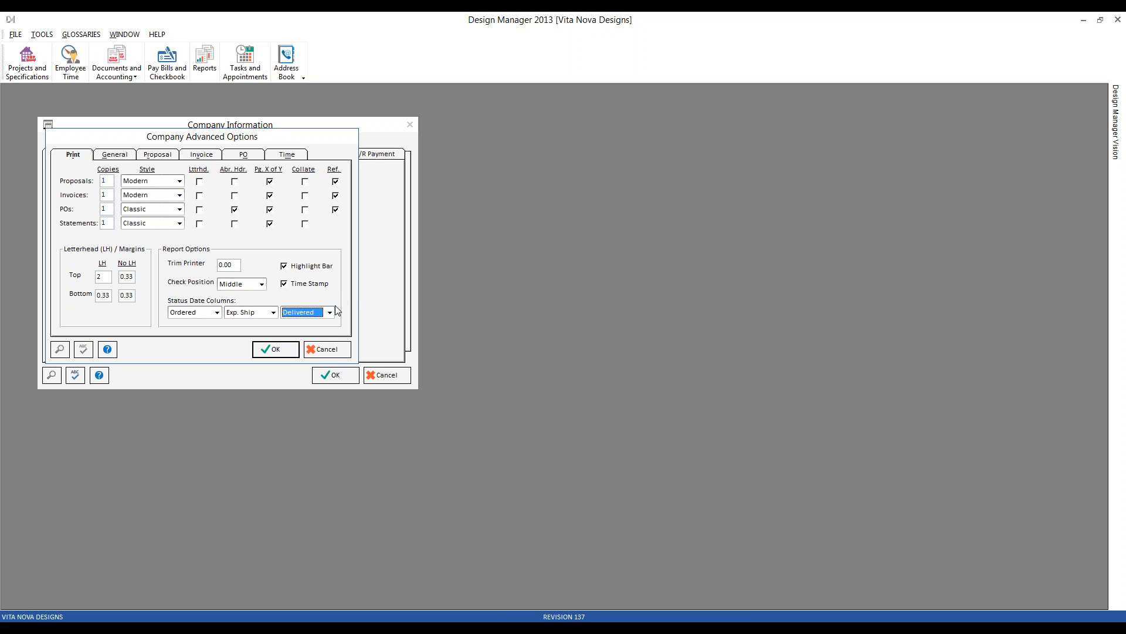
left_click(330, 312)
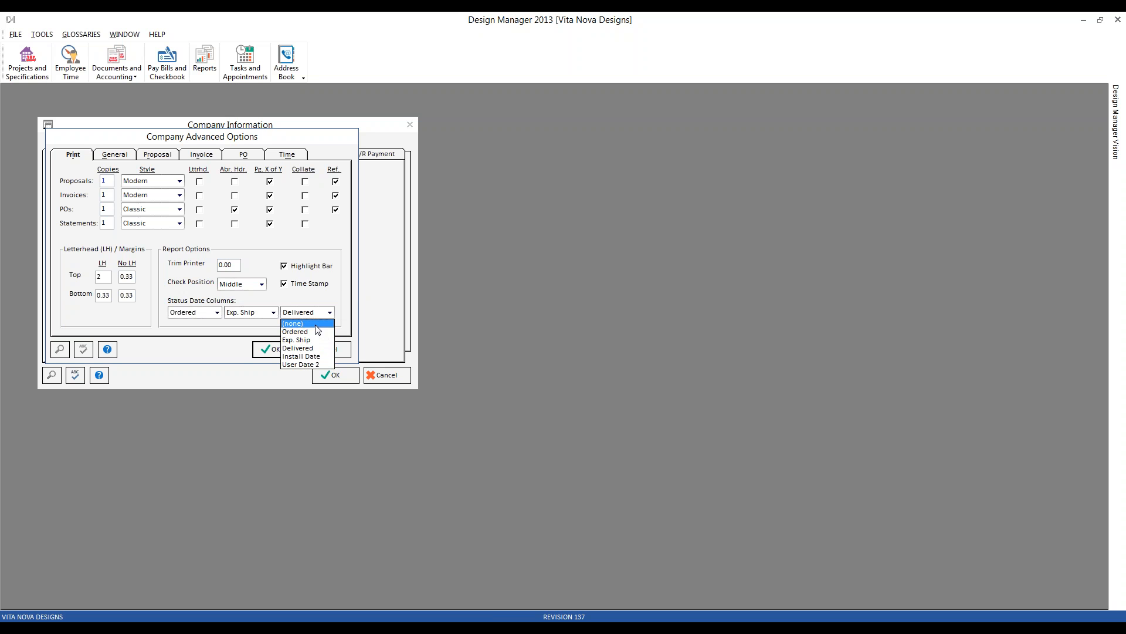
left_click(311, 323)
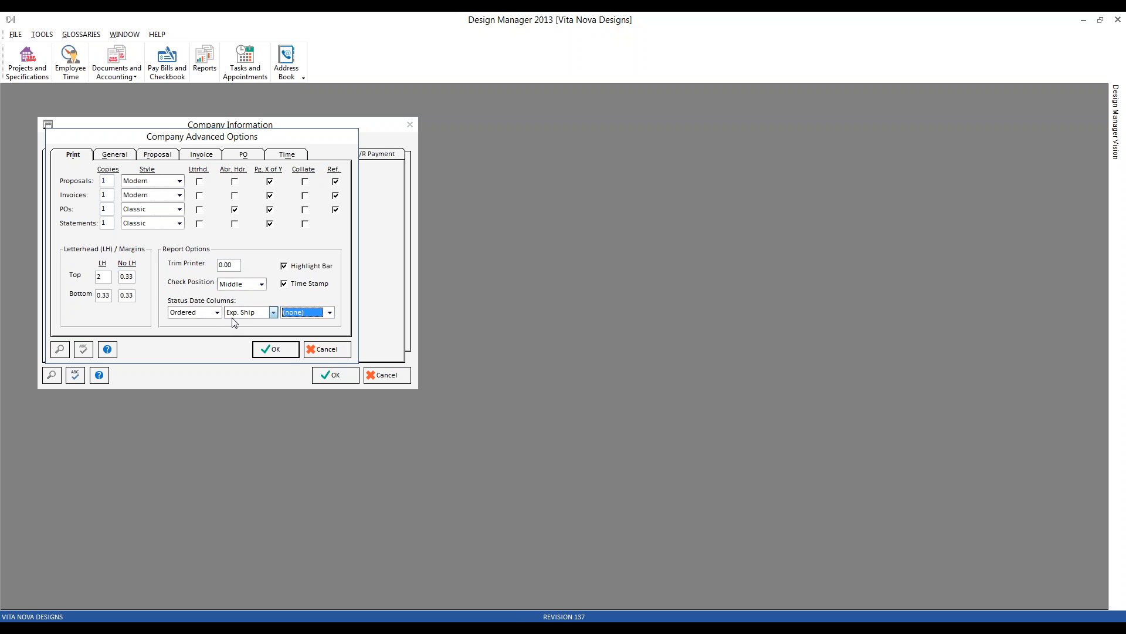
left_click(268, 349)
left_click(336, 379)
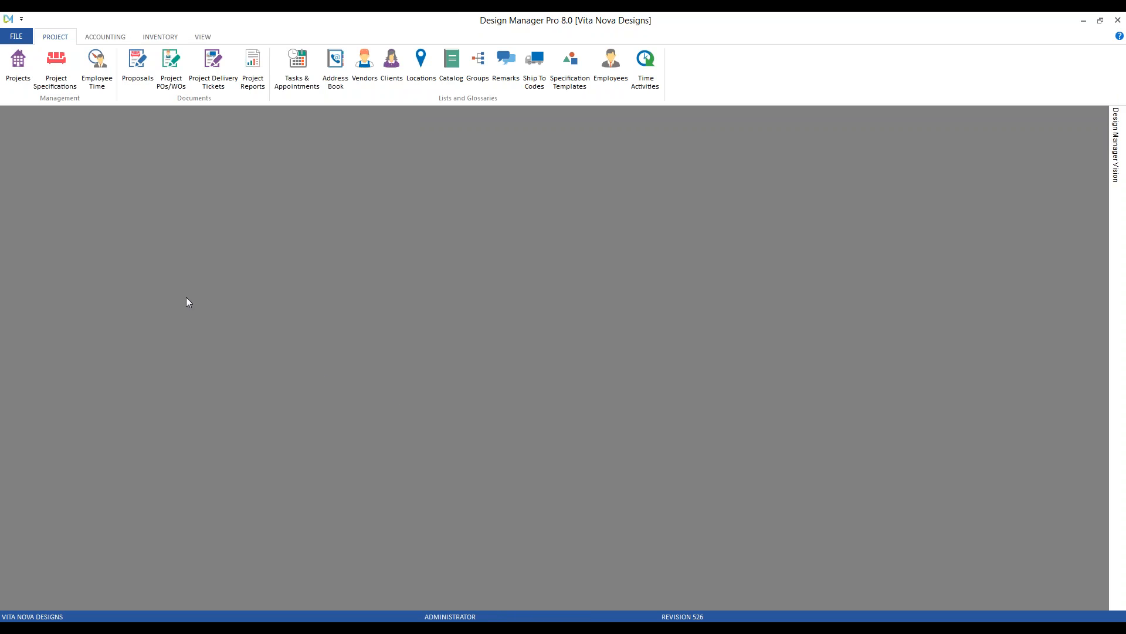
Step: In Design Manager Pro 8.0, set the company's Client Status Dates for reports to Ordered, Act. Ship Date and Install Date, and save
left_click(17, 36)
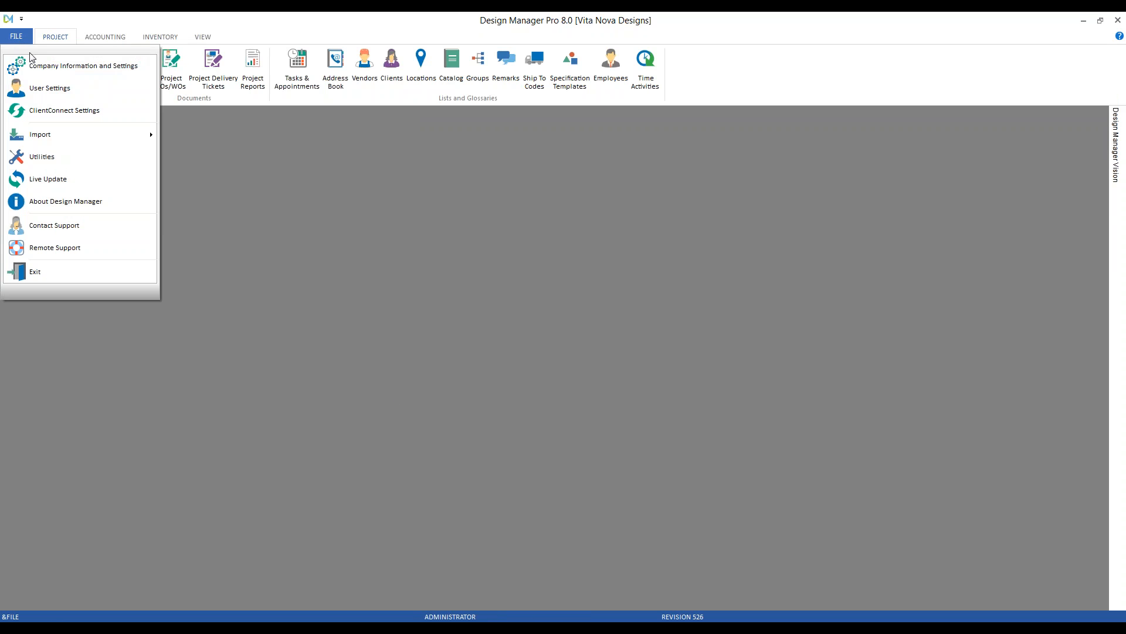
left_click(66, 68)
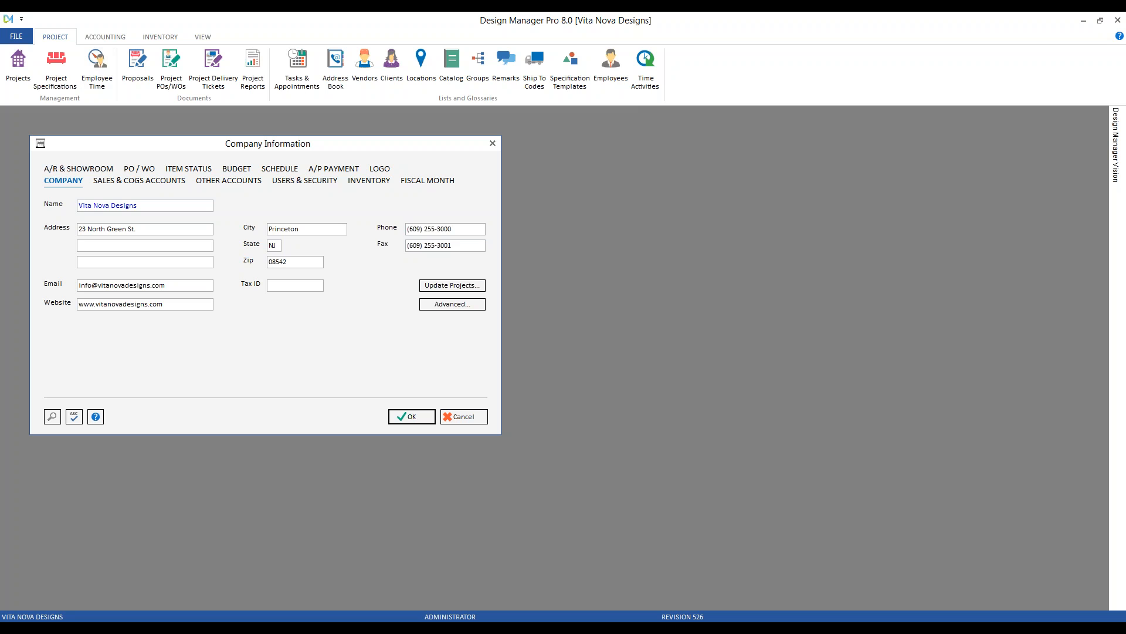
left_click(470, 309)
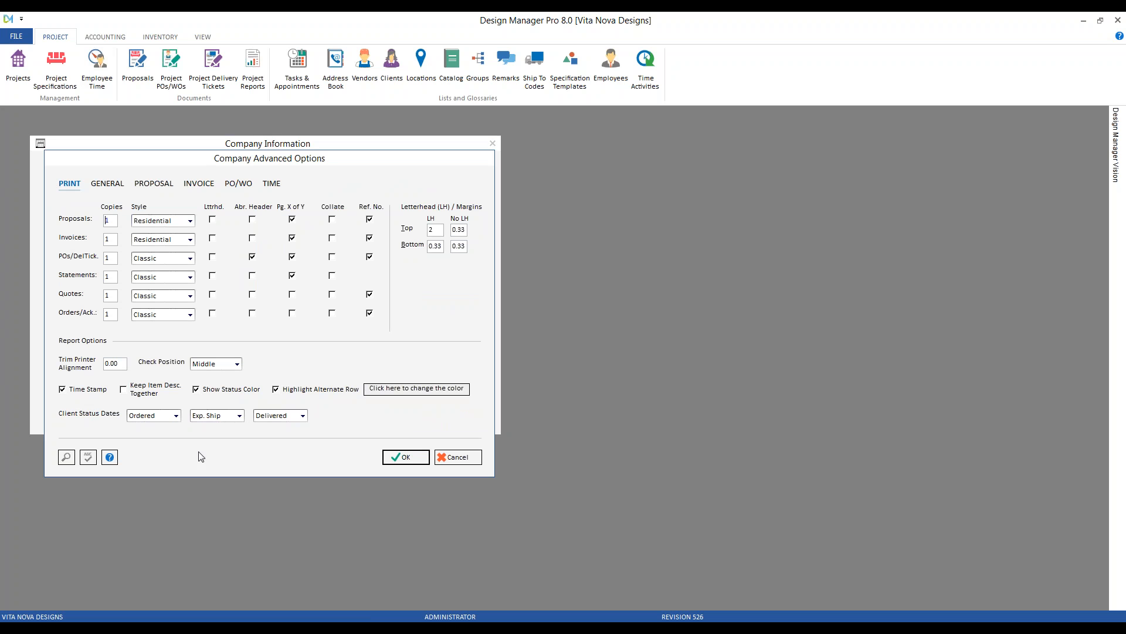
left_click(238, 418)
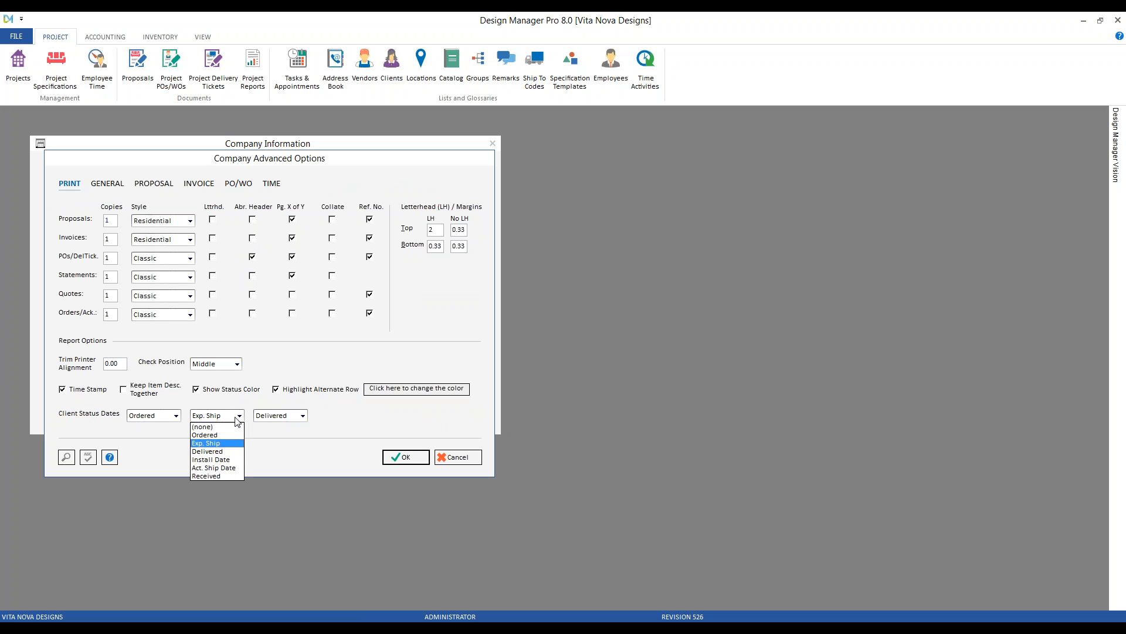
left_click(230, 468)
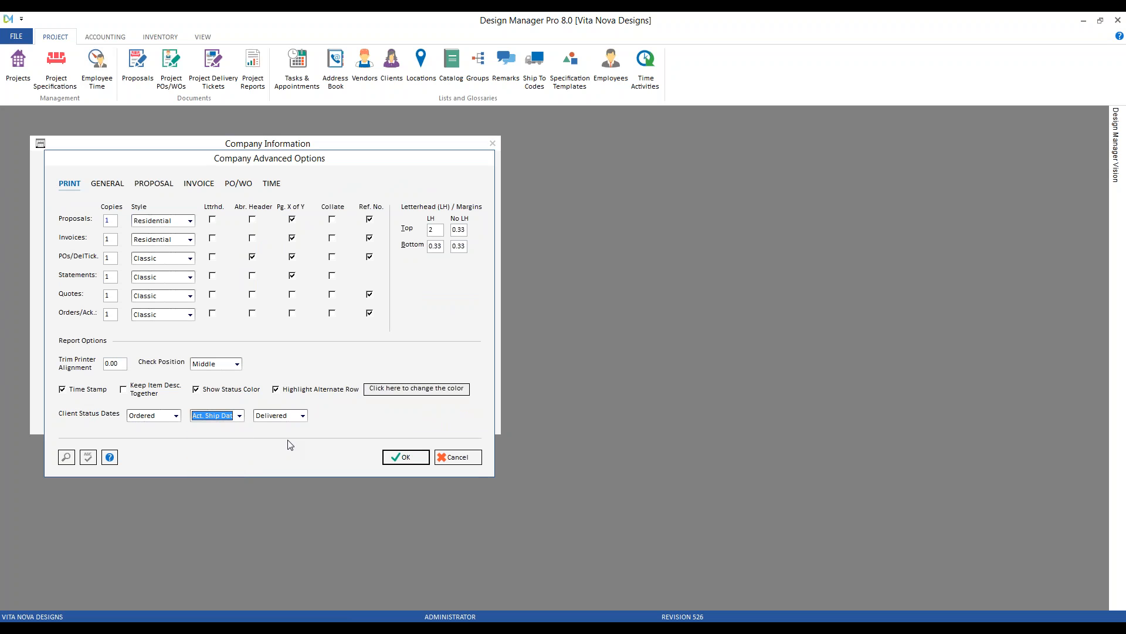
left_click(303, 416)
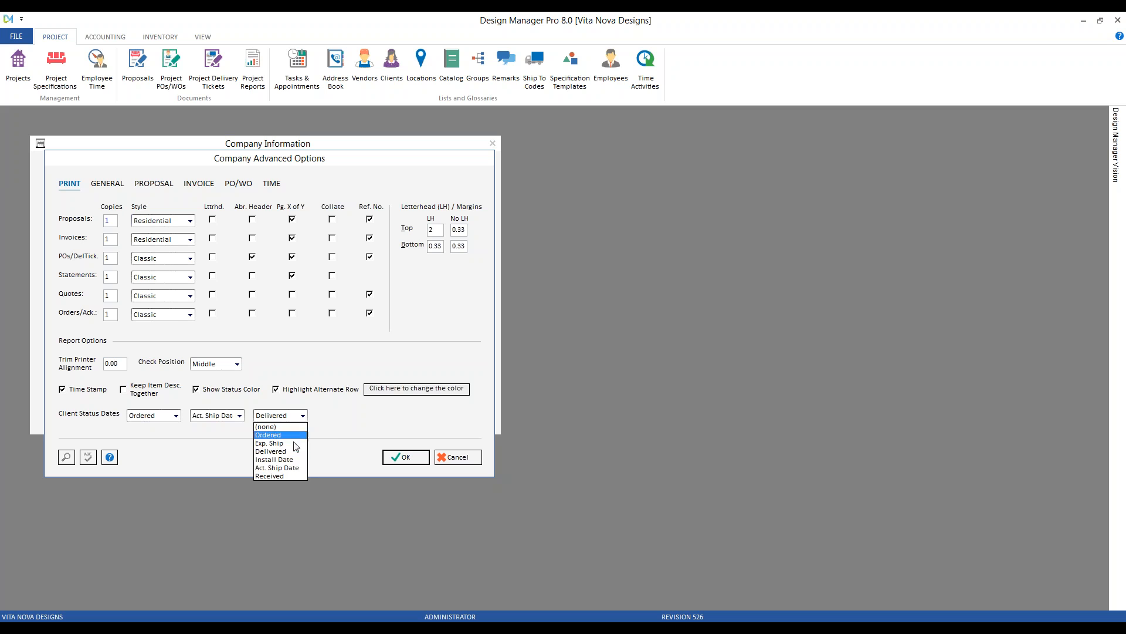
left_click(293, 460)
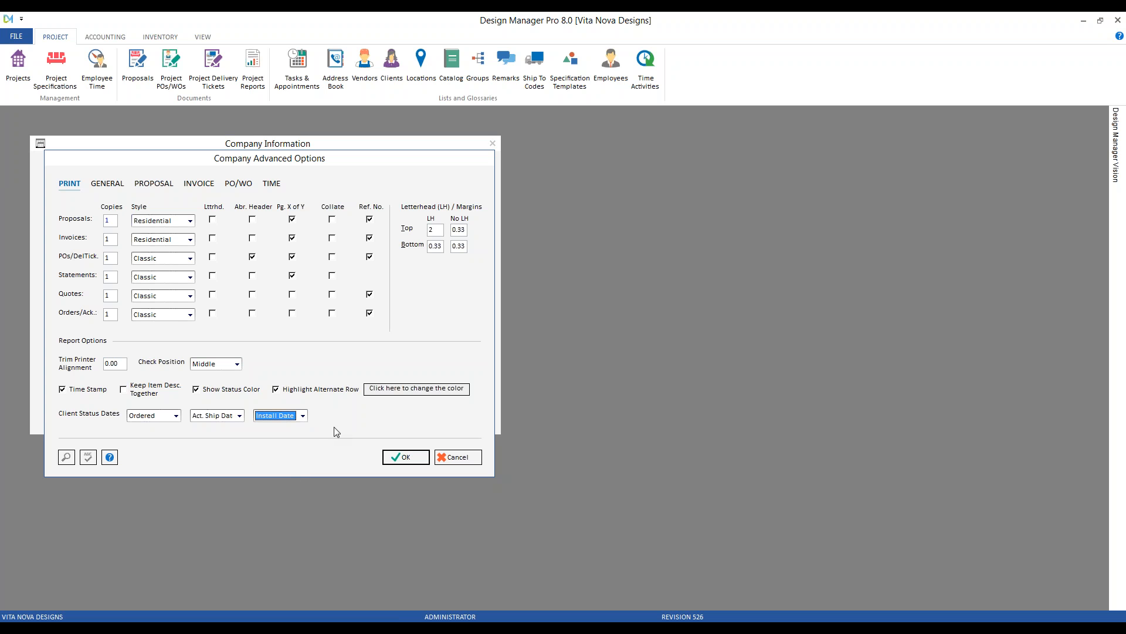
left_click(176, 415)
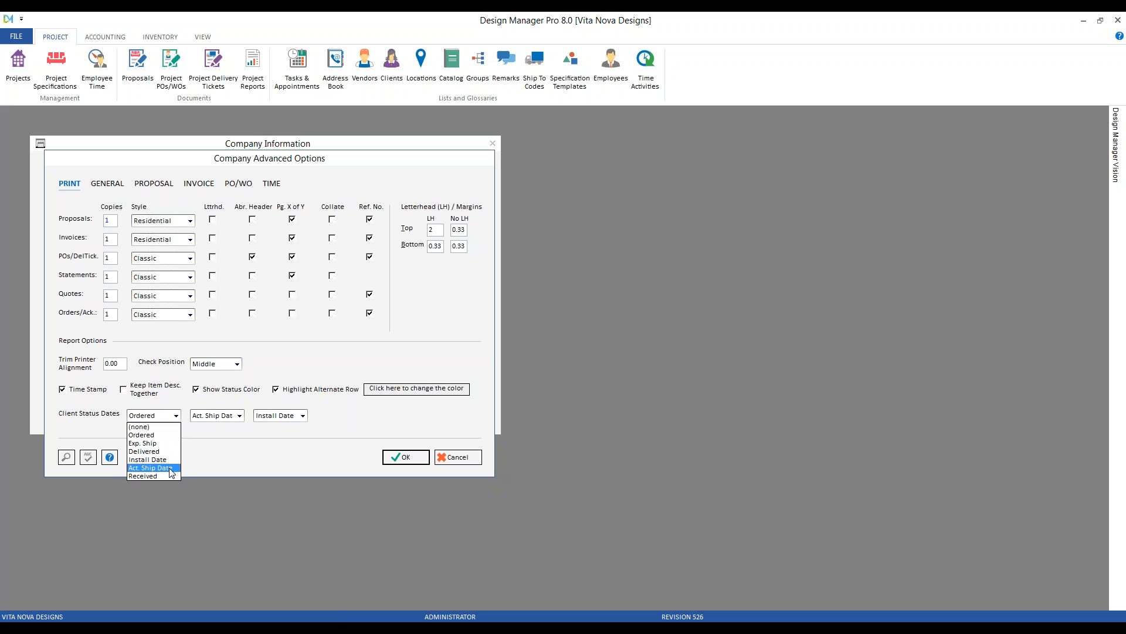
left_click(170, 435)
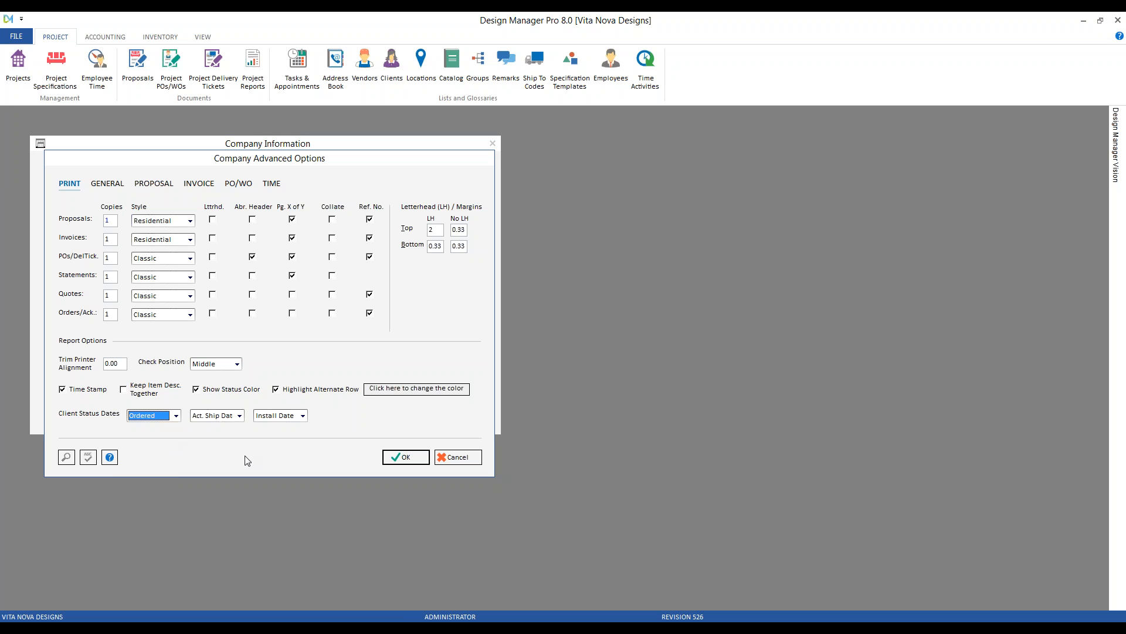
left_click(399, 458)
left_click(416, 417)
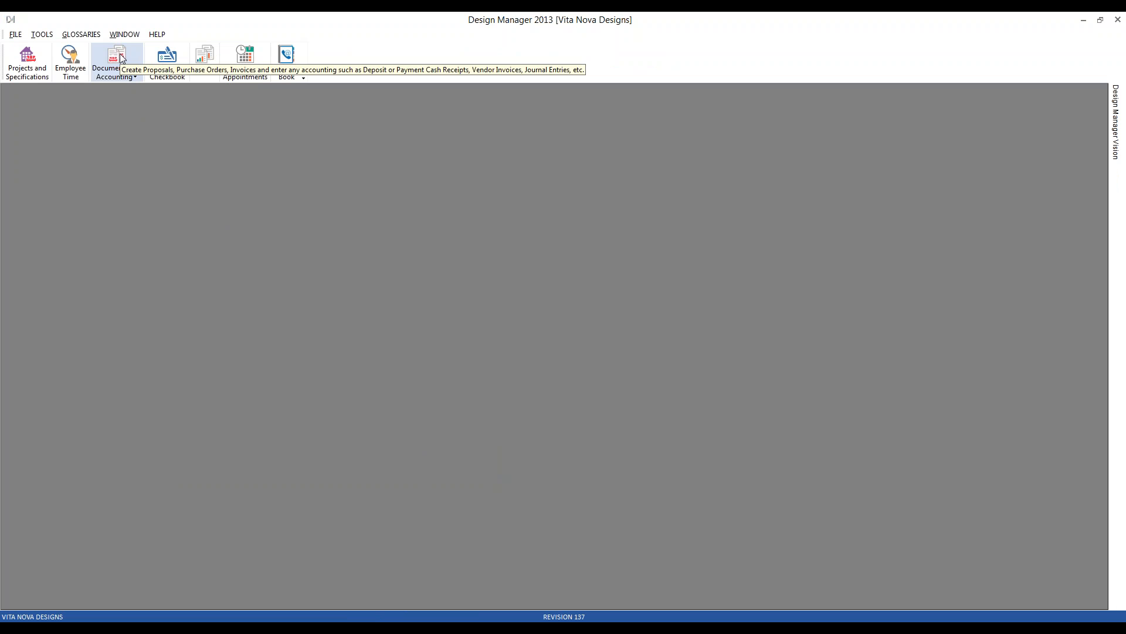
Step: In Design Manager 2013, open the status of project CAR01's proposal 0001, Master Bedroom & Wine Cellar
left_click(122, 57)
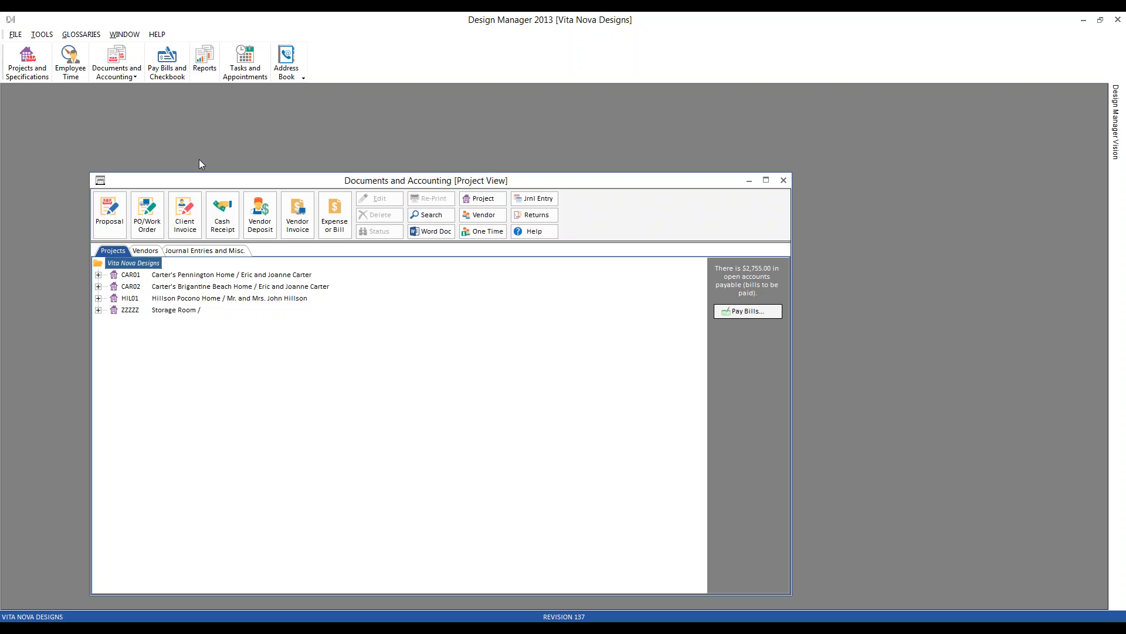
left_click(98, 274)
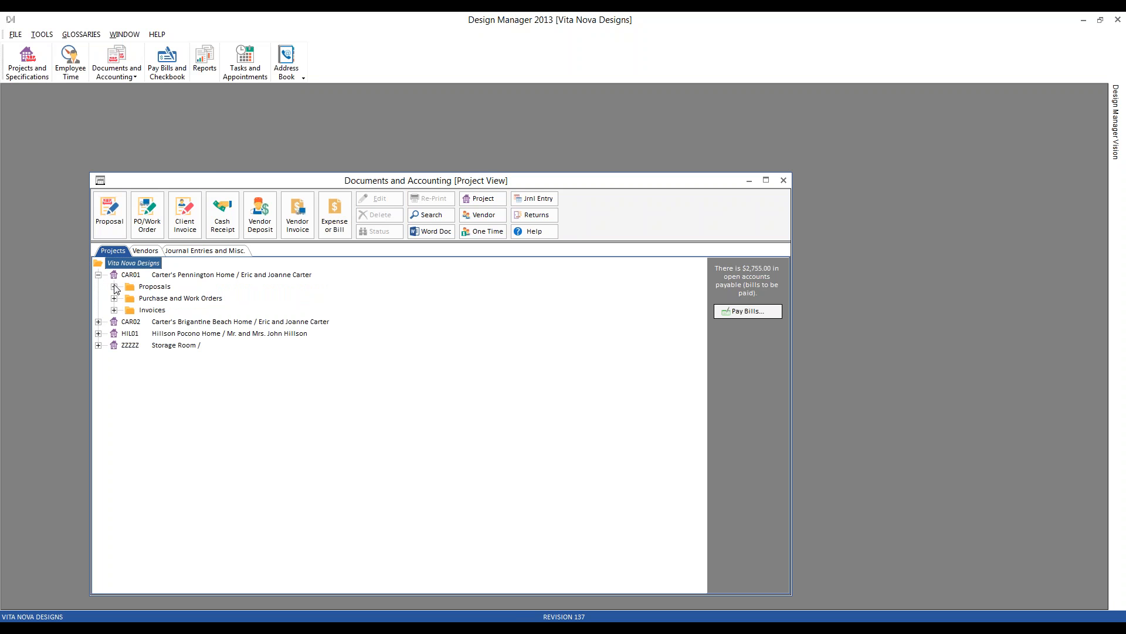
left_click(114, 286)
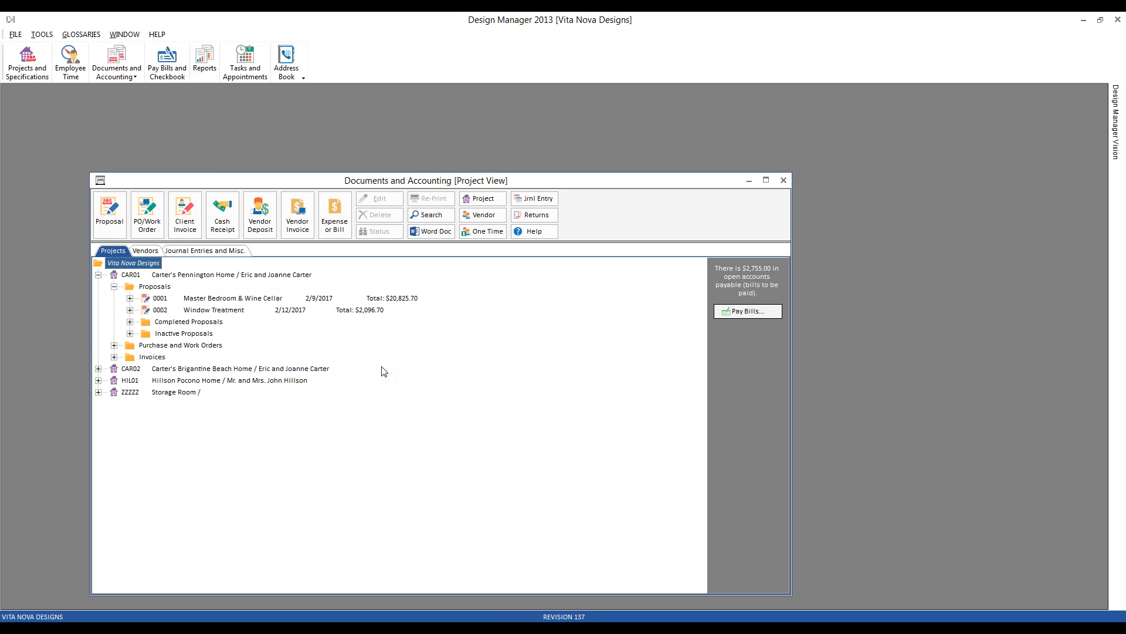
left_click(280, 301)
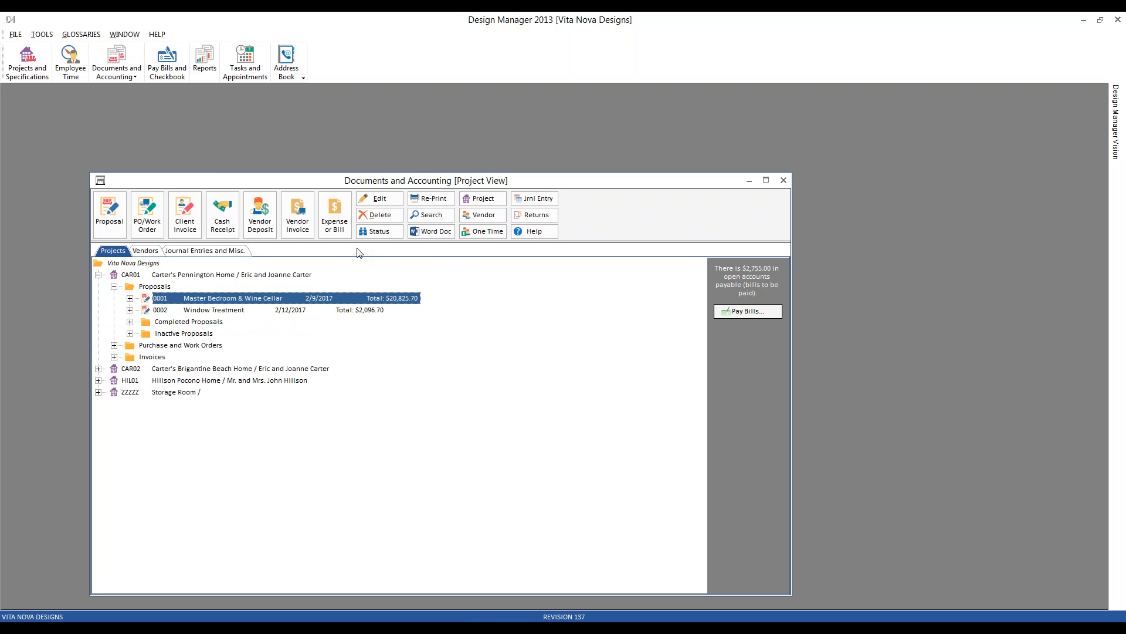
left_click(393, 234)
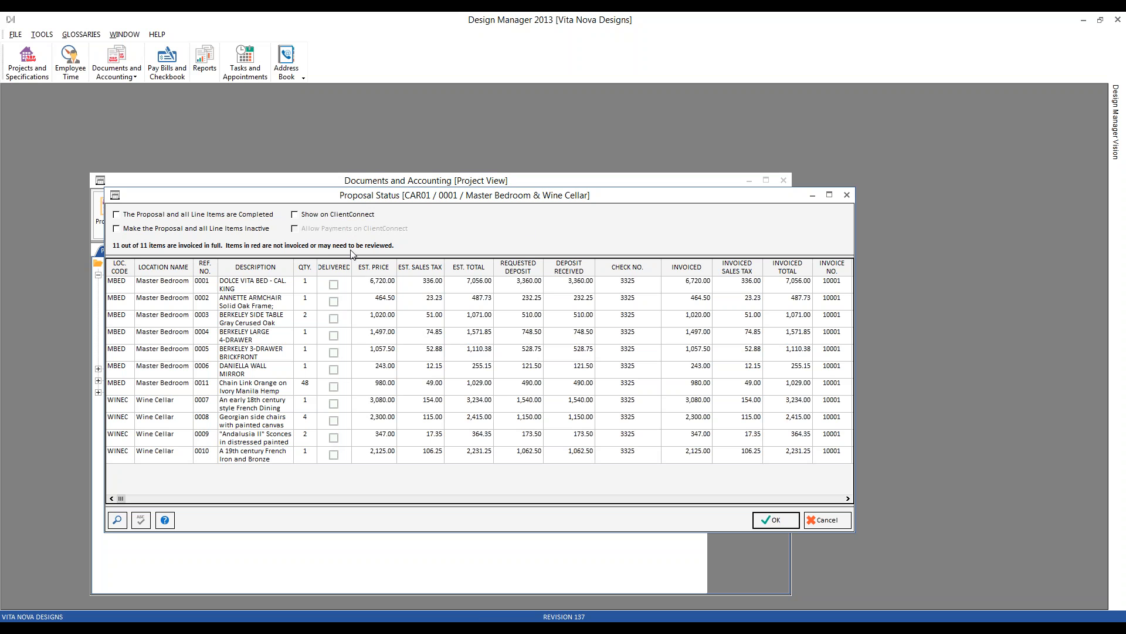
Step: Mark Master Bedroom items 0001 to 0006 and 0011 as delivered in the proposal status and save
left_click(334, 284)
left_click(334, 301)
left_click(333, 335)
left_click(333, 352)
left_click(334, 369)
left_click(334, 387)
left_click(334, 386)
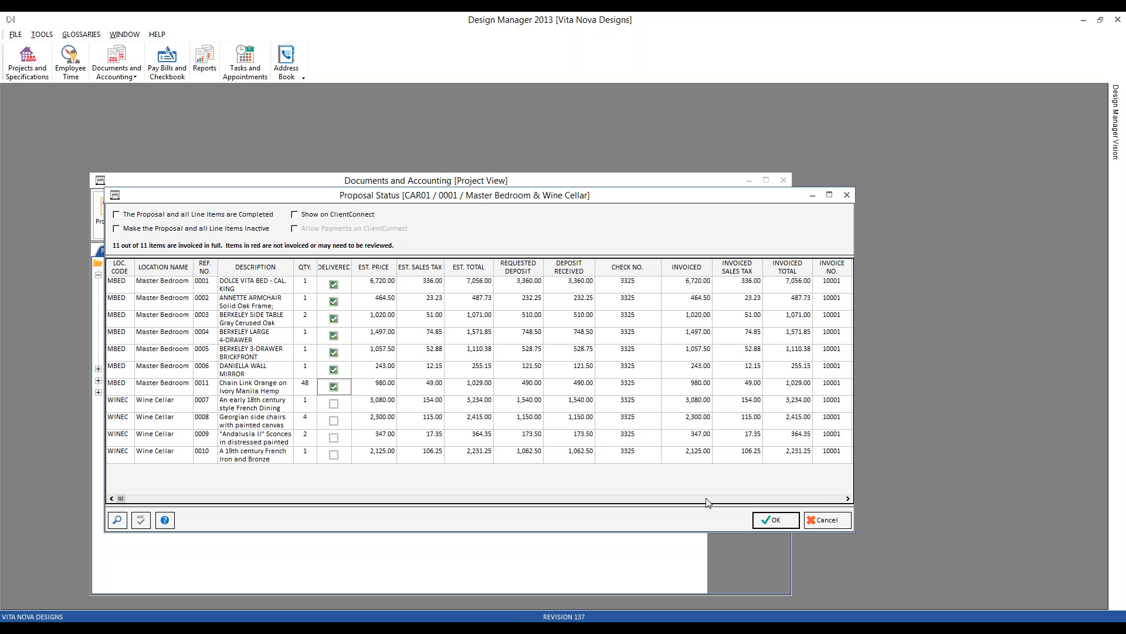
left_click(776, 519)
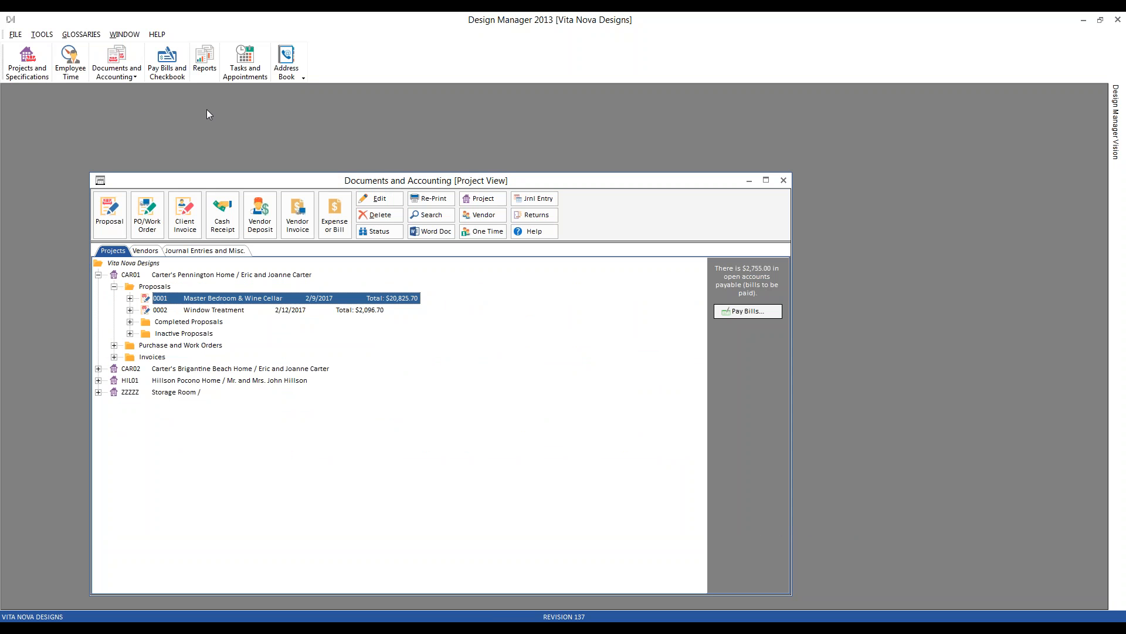
Step: In Projects and Specifications, locate component 001 of the Dolce Vita bed in CAR01's Master Bedroom
left_click(27, 61)
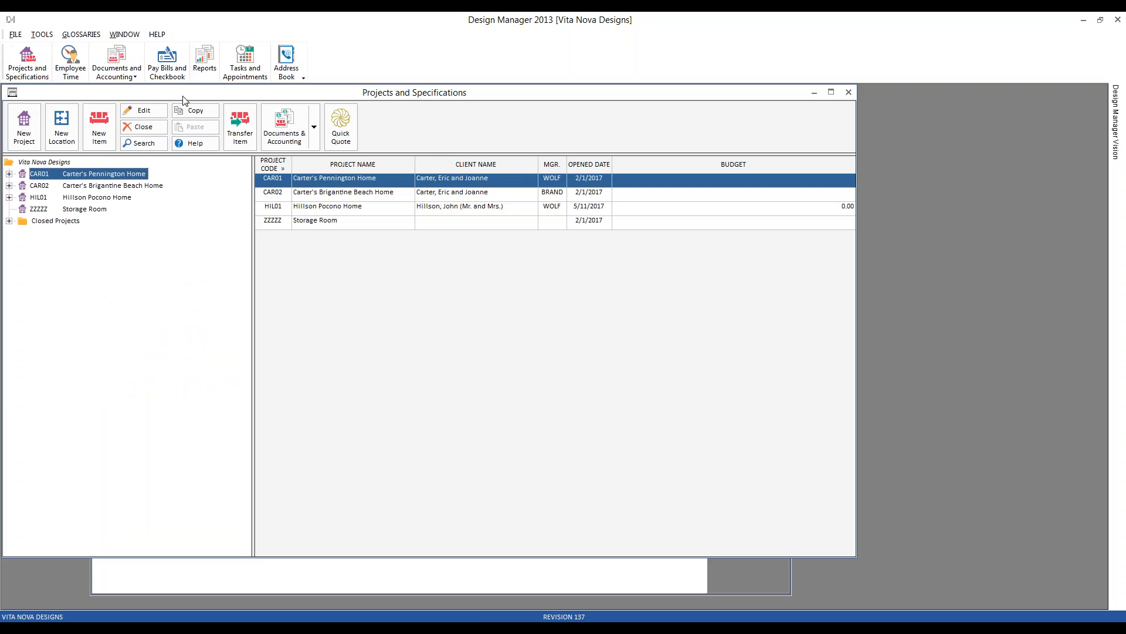
left_click_drag(187, 97, 283, 131)
double_click(117, 209)
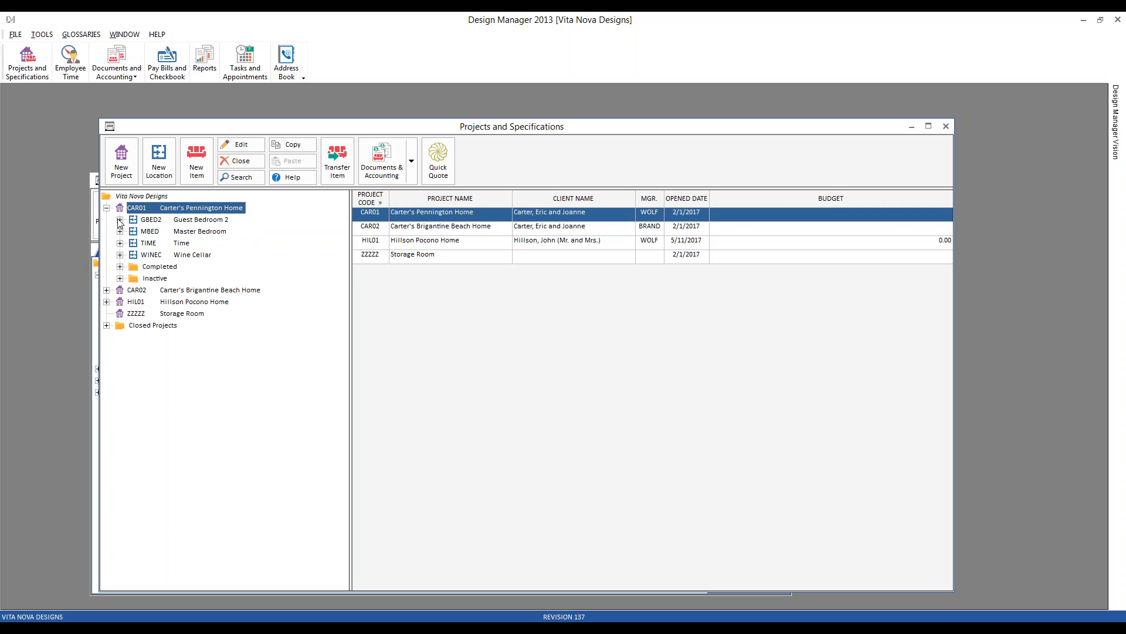
left_click(121, 231)
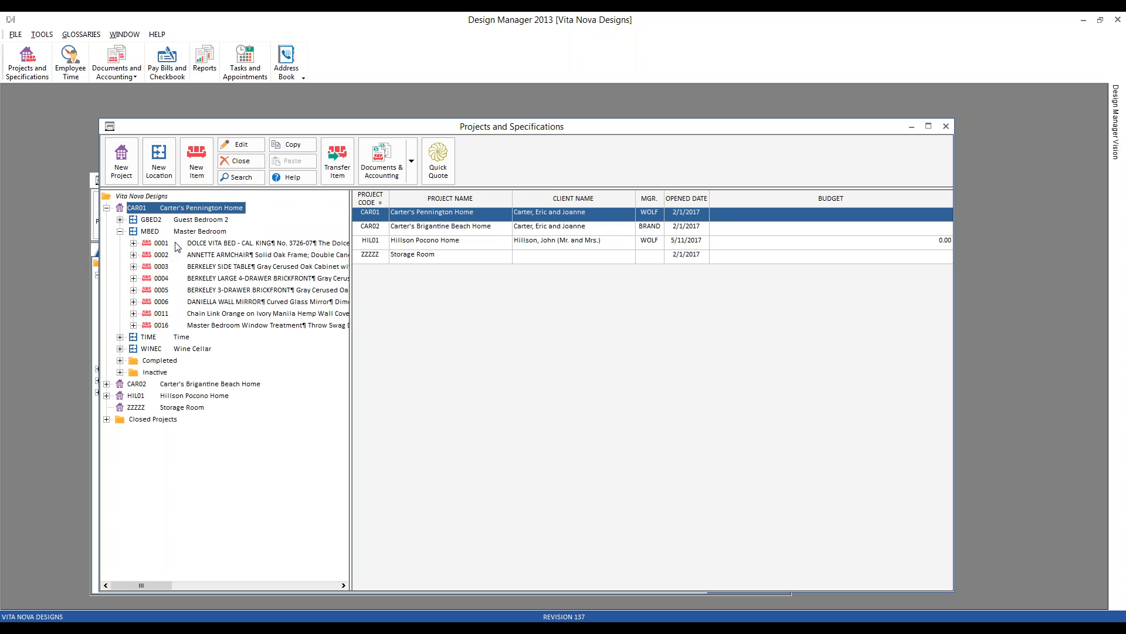
left_click(133, 243)
left_click(257, 255)
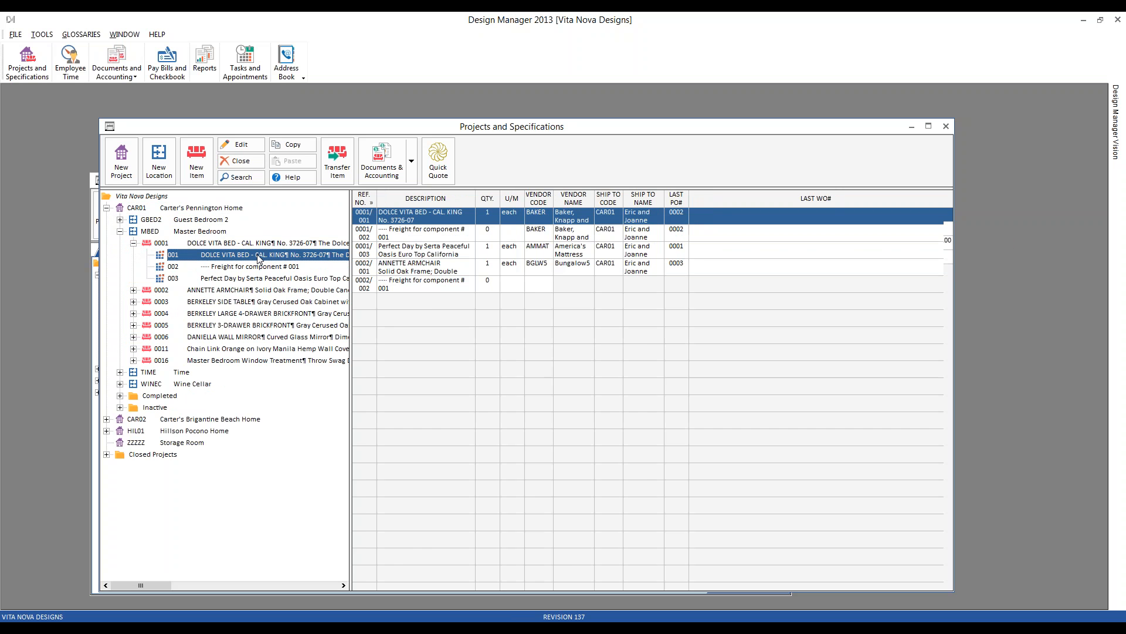
Step: Examine the order status dates of the Dolce Vita bed's component 001, including its Delivered Date, and close the component
left_click(240, 144)
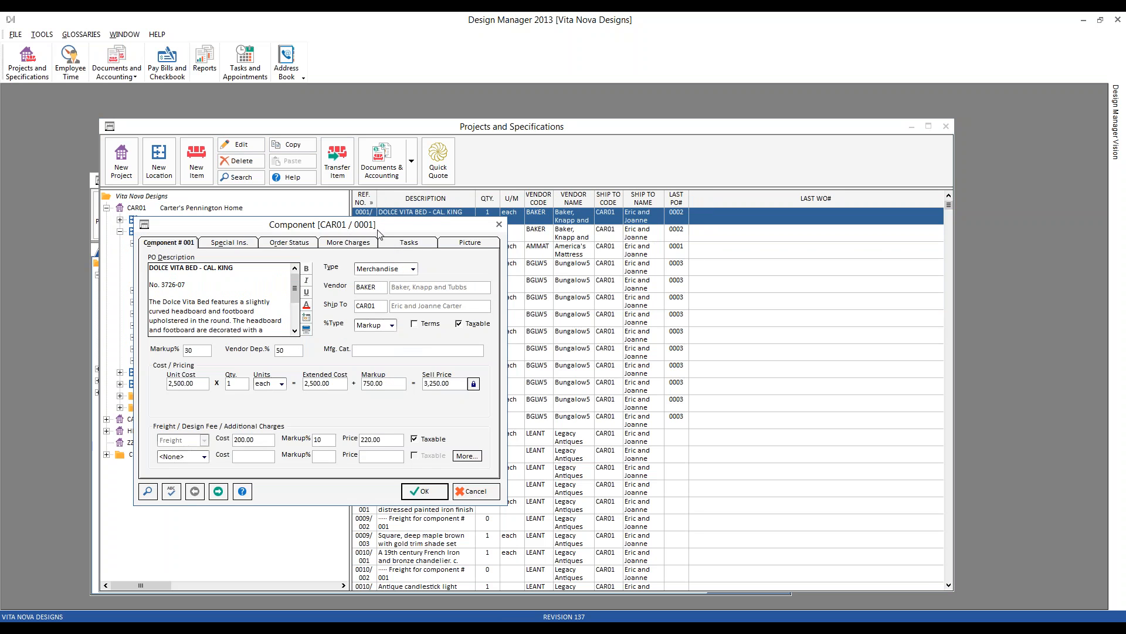
left_click_drag(385, 230, 427, 205)
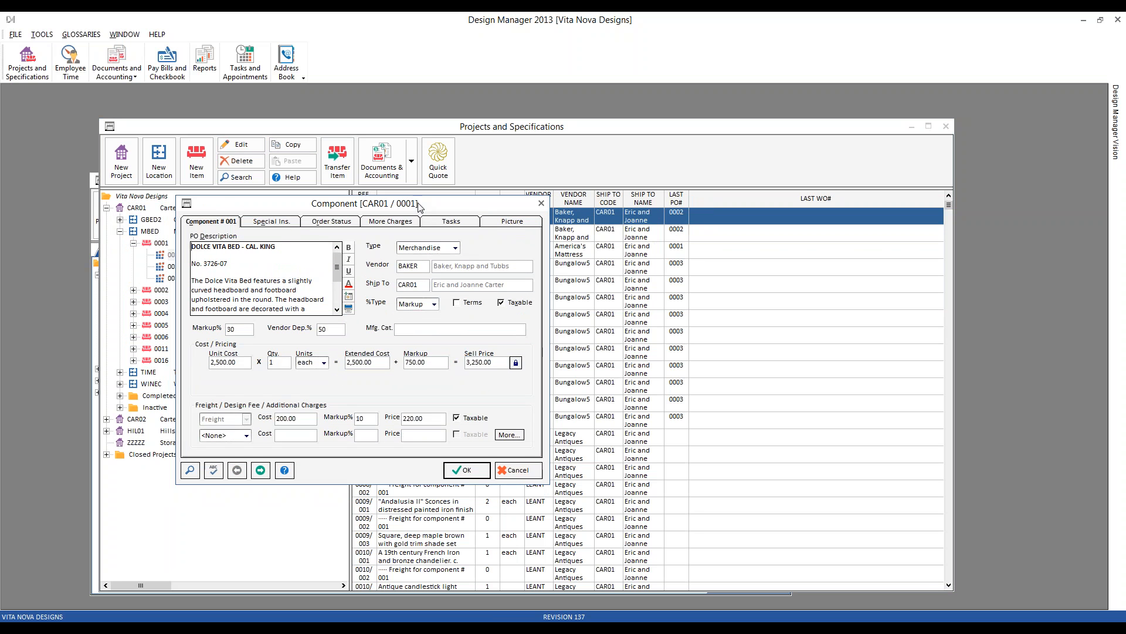
left_click(321, 222)
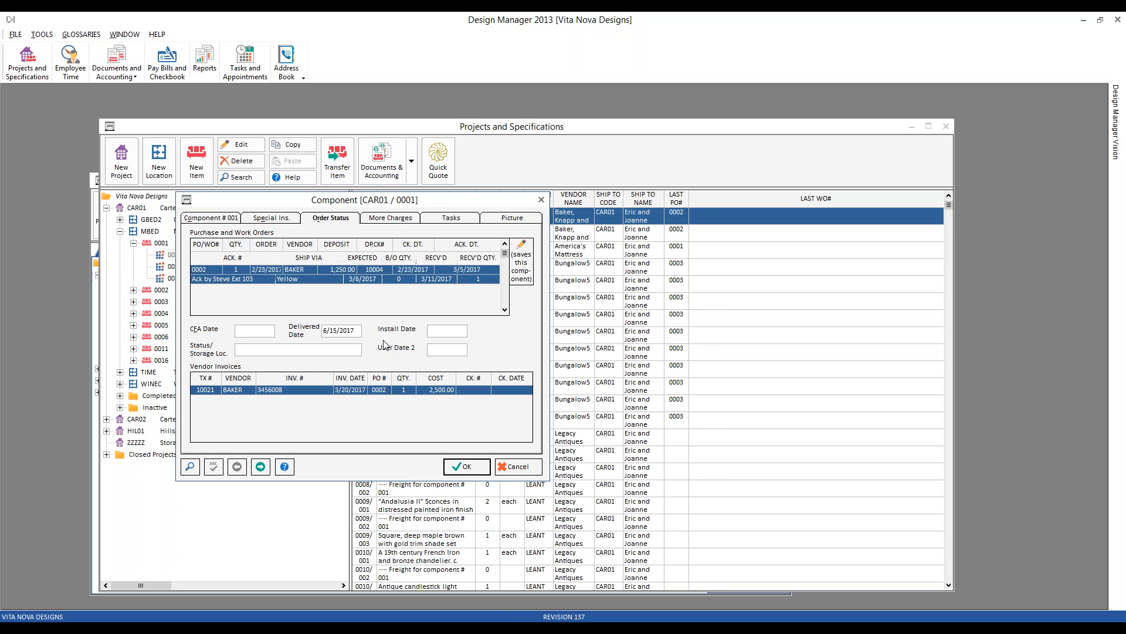
left_click(479, 470)
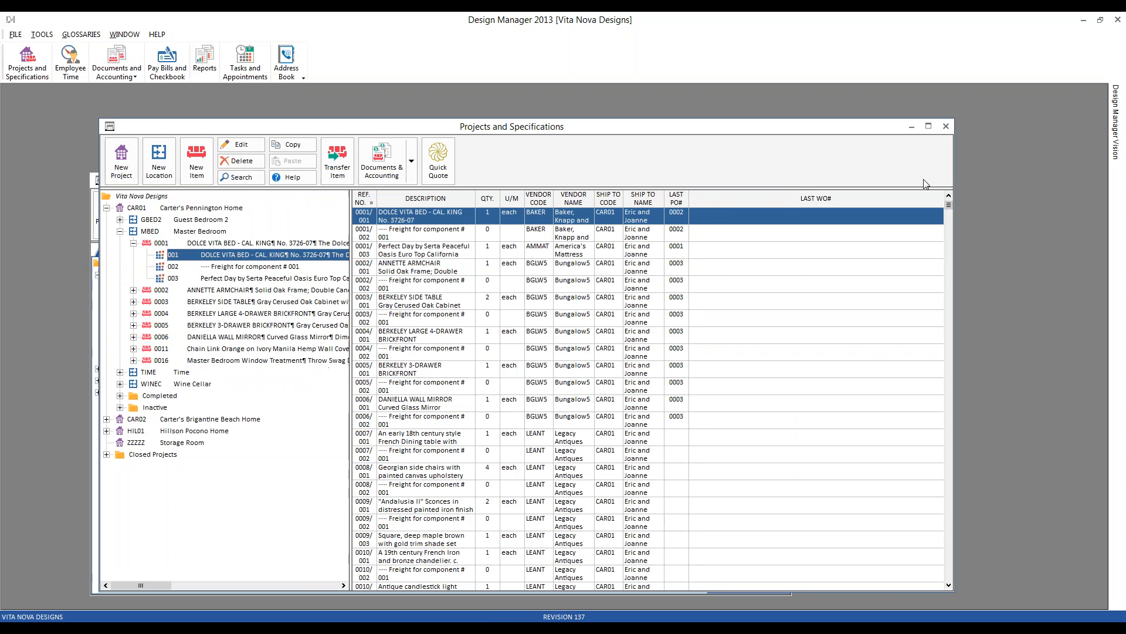
Step: Close Projects and Specifications, switch to Design Manager Pro and produce a re-print preview of project CAR01's delivery ticket 0001
left_click(946, 126)
left_click(783, 180)
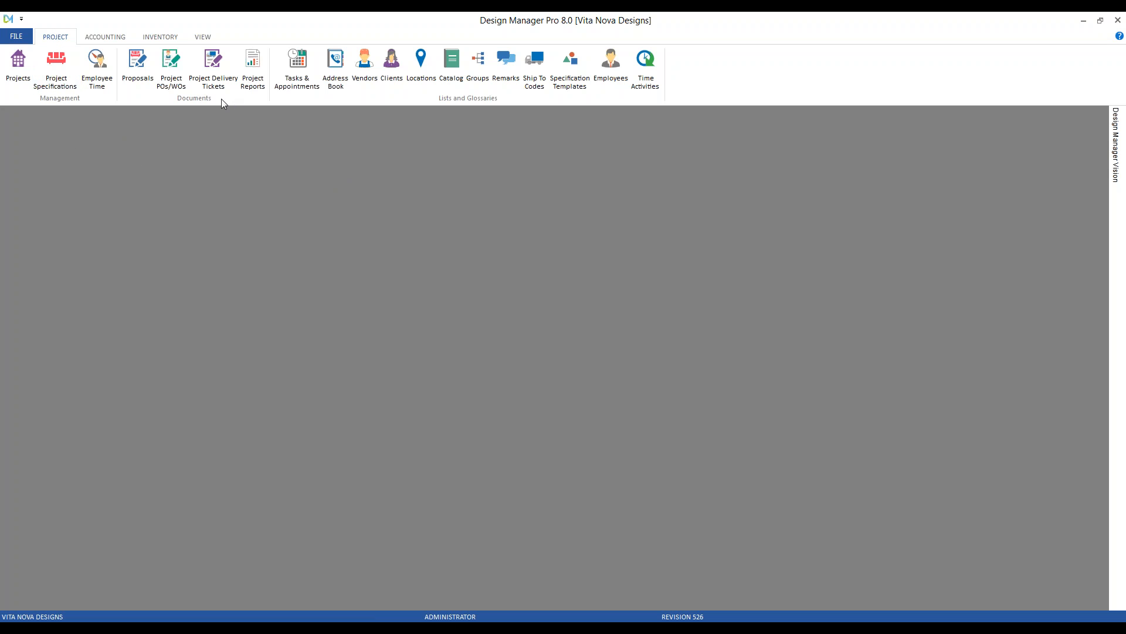
left_click(217, 62)
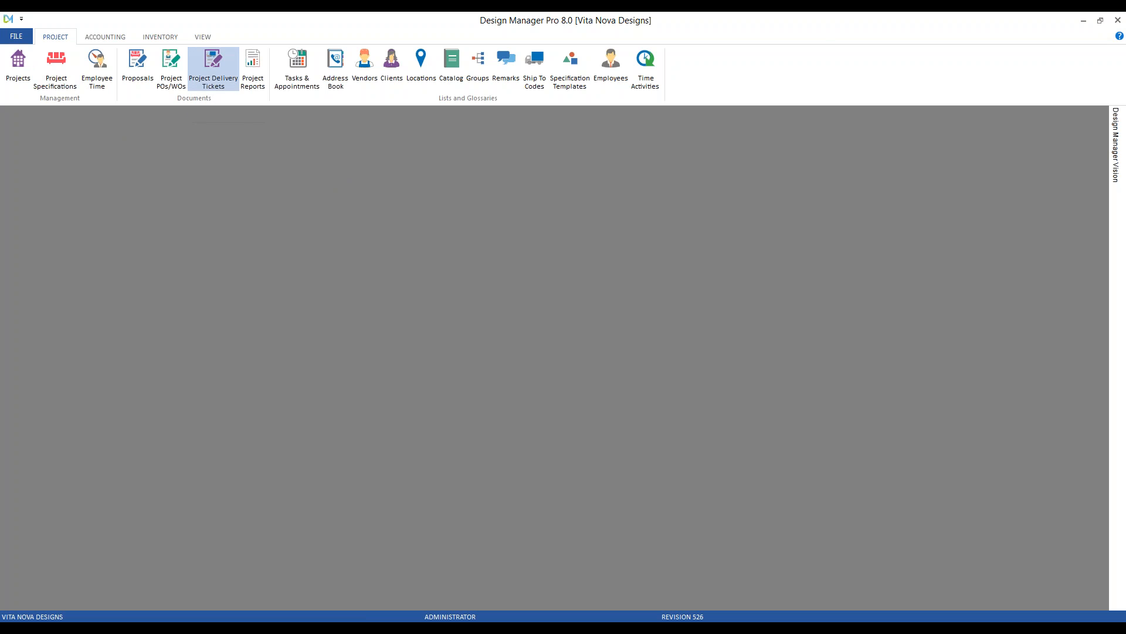
type("CAR01")
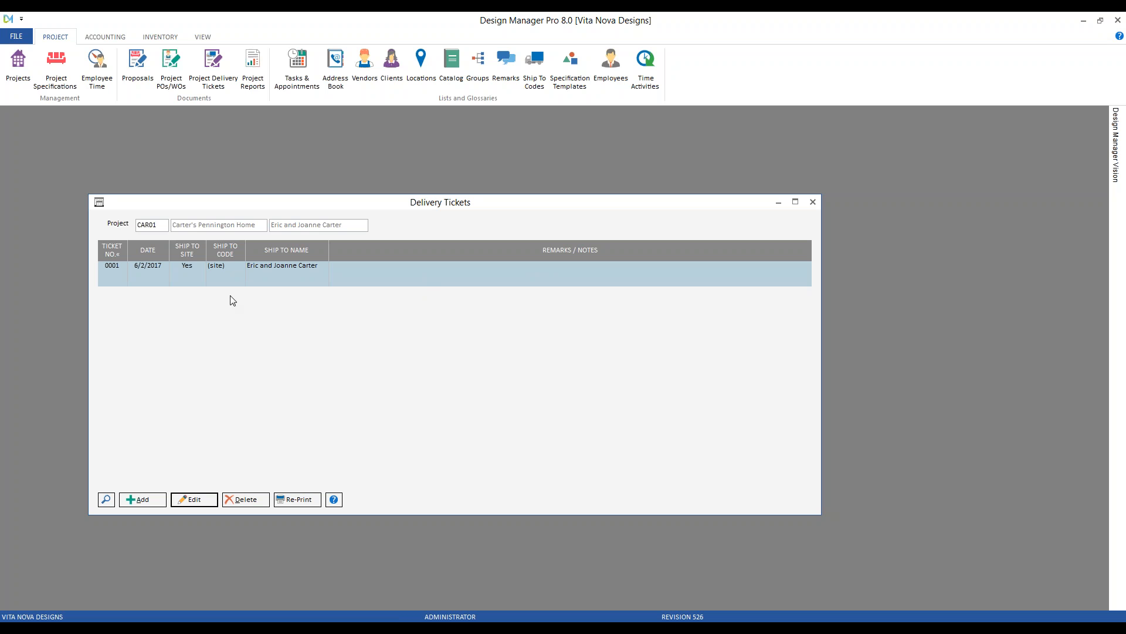
left_click(298, 499)
left_click_drag(275, 193, 243, 154)
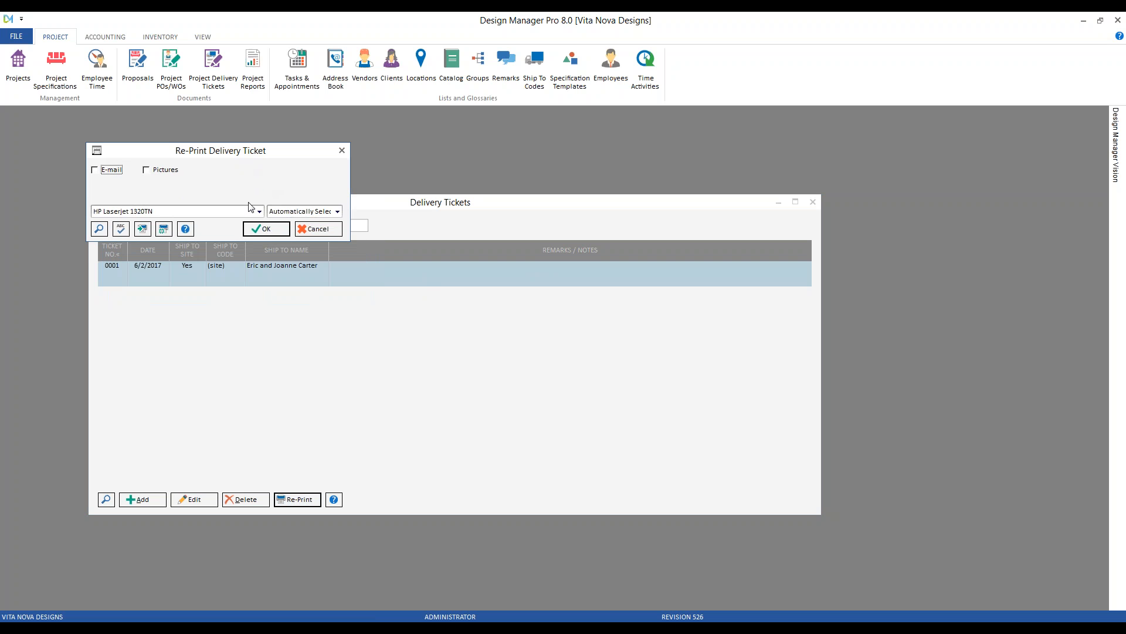
left_click(267, 228)
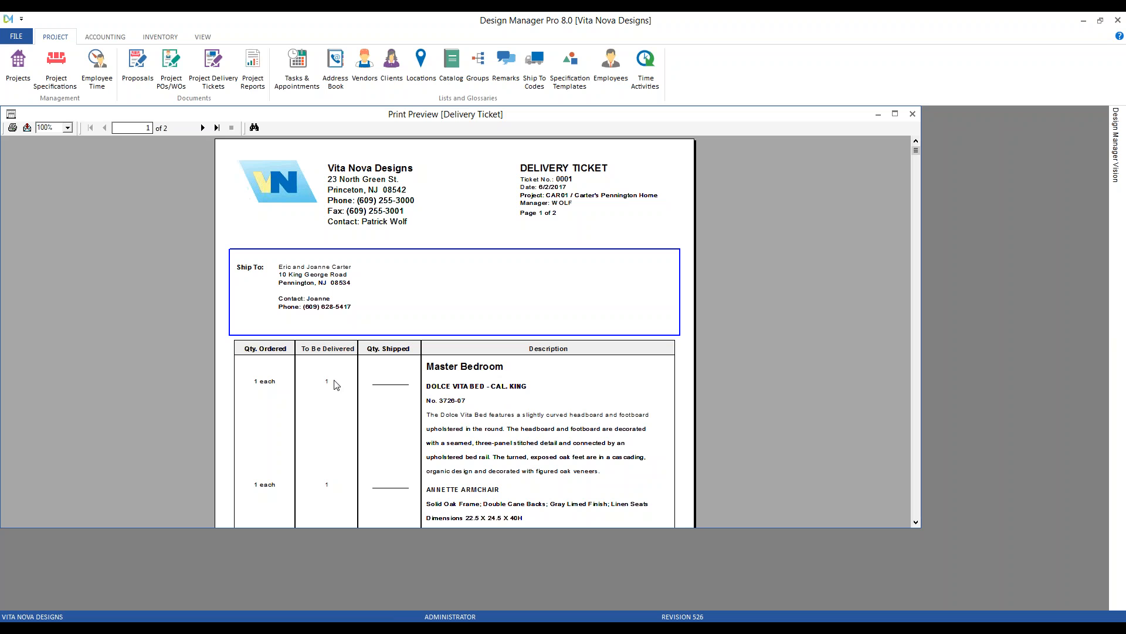
Step: Examine the items and quantities on both pages of the delivery ticket and close the preview
left_click(548, 399)
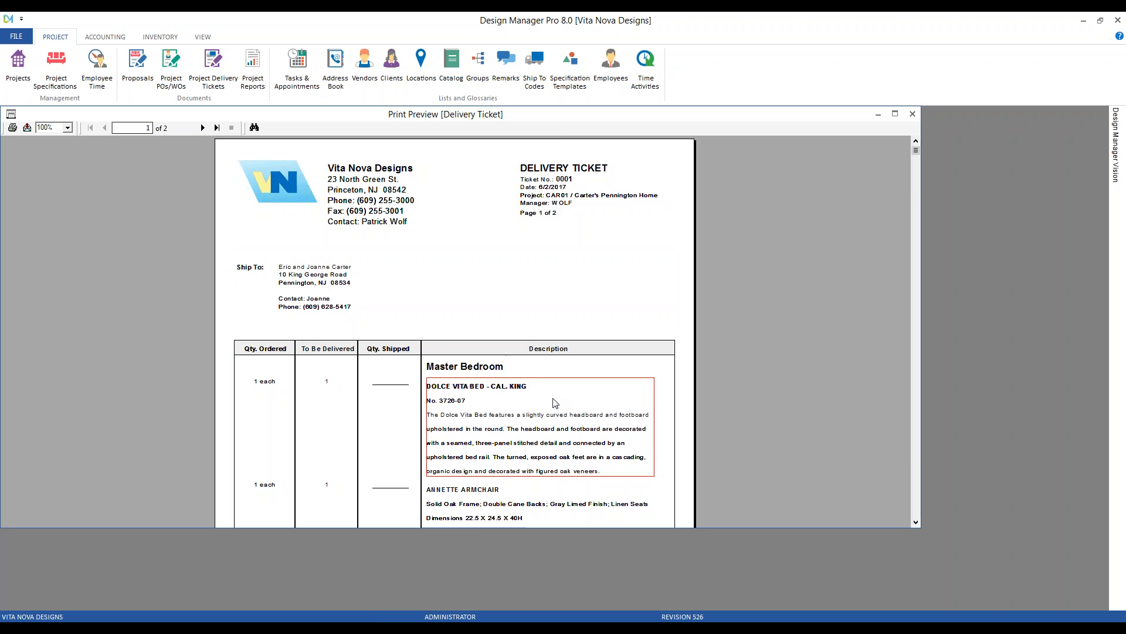
scroll(551, 402, "down", 3)
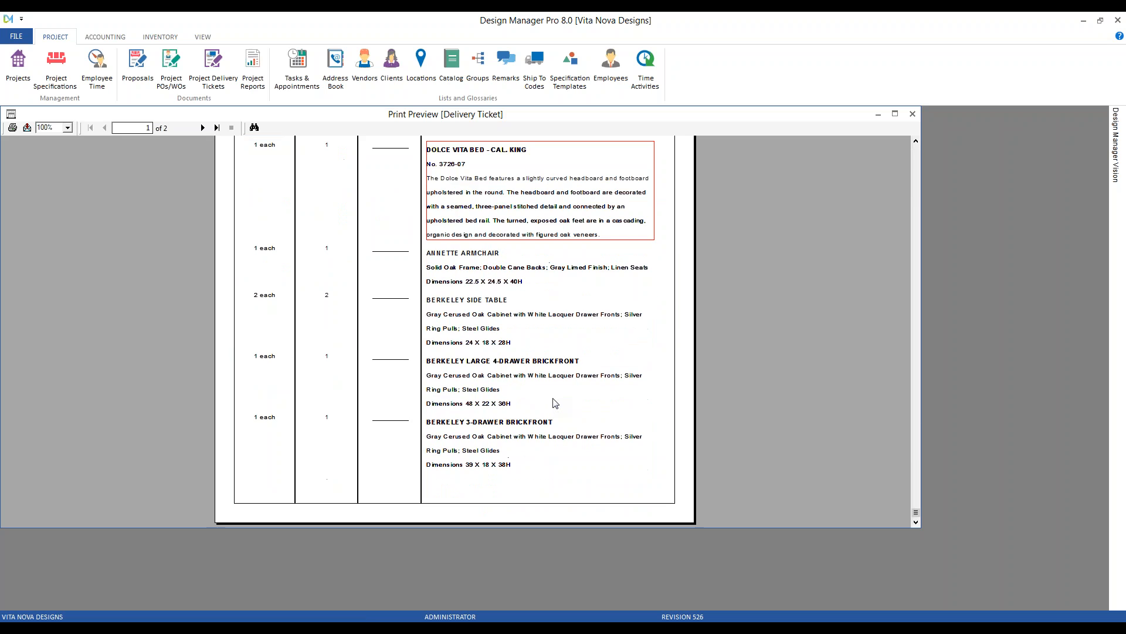
left_click(203, 127)
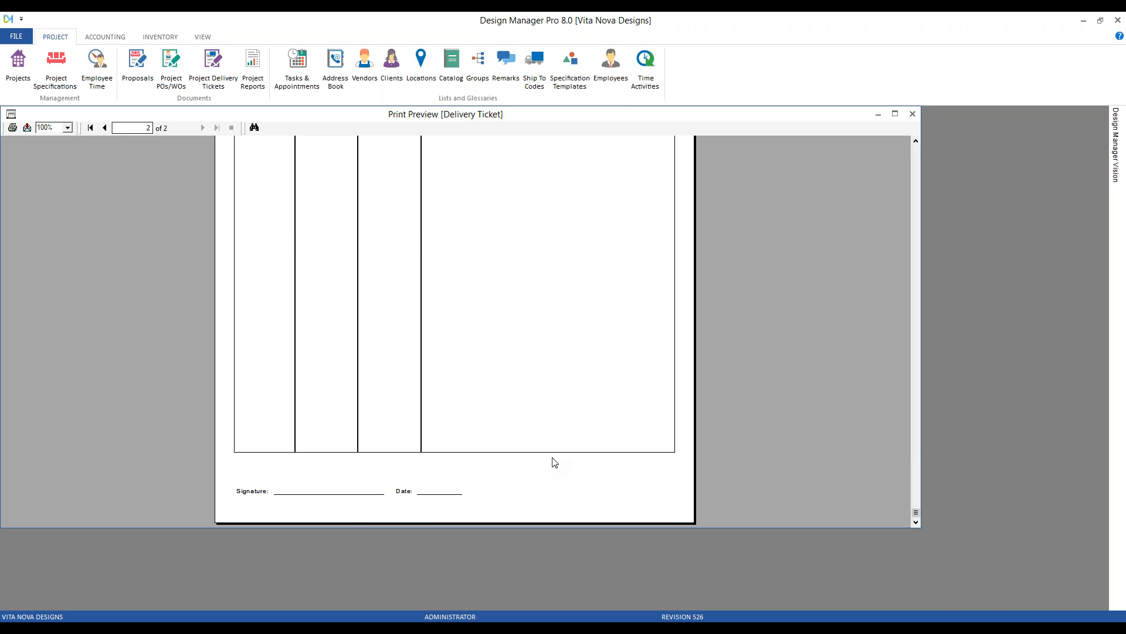
scroll(601, 316, "up", 5)
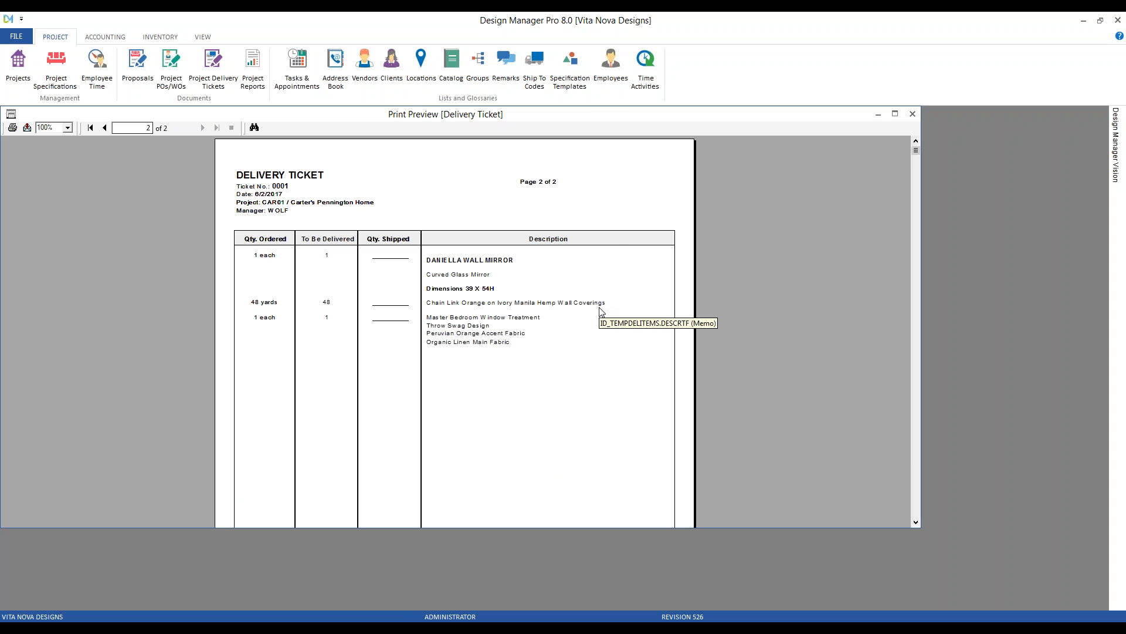
left_click(917, 115)
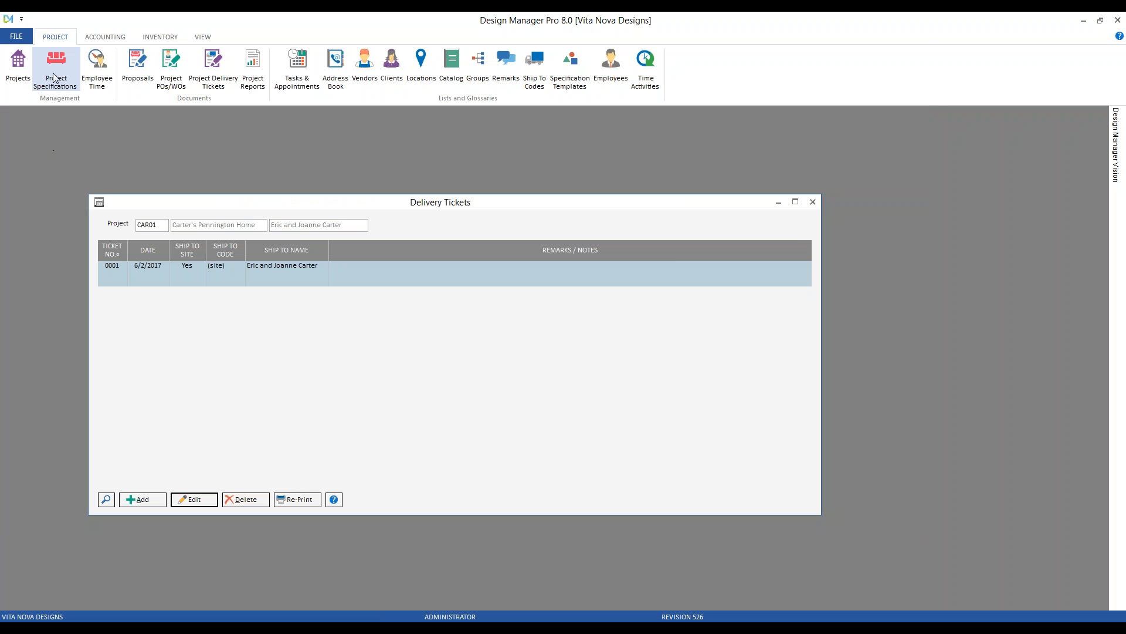
Step: Check the delivery ticket details in the status of CAR01's item 0001, the Dolce Vita bed, and close the Specifications and Delivery Tickets windows
left_click(55, 77)
type("CA")
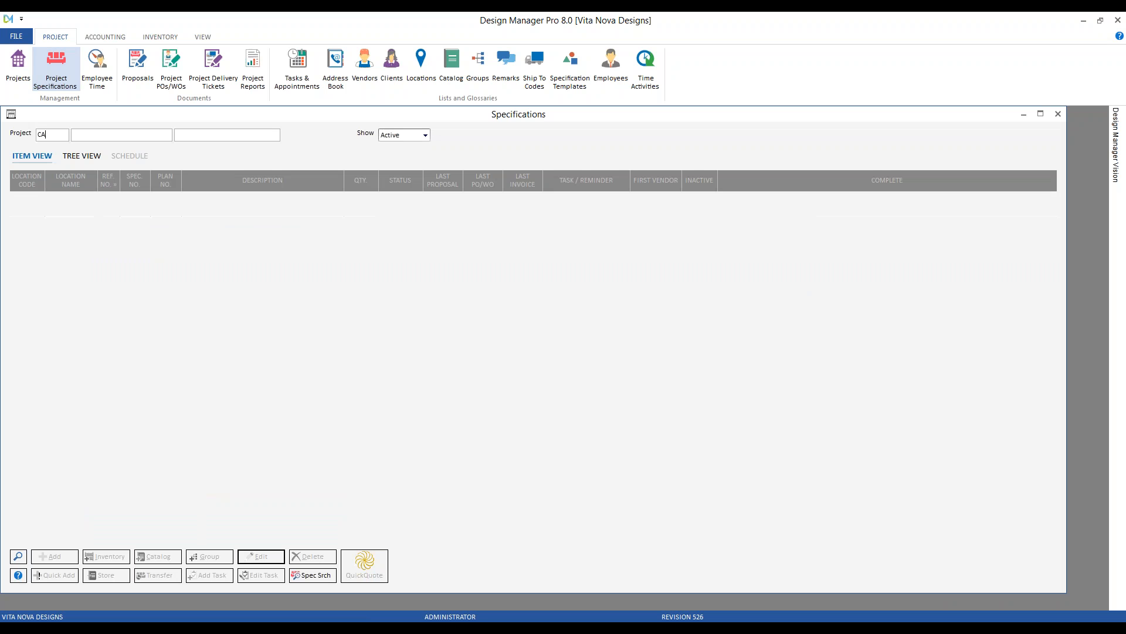
type("R01")
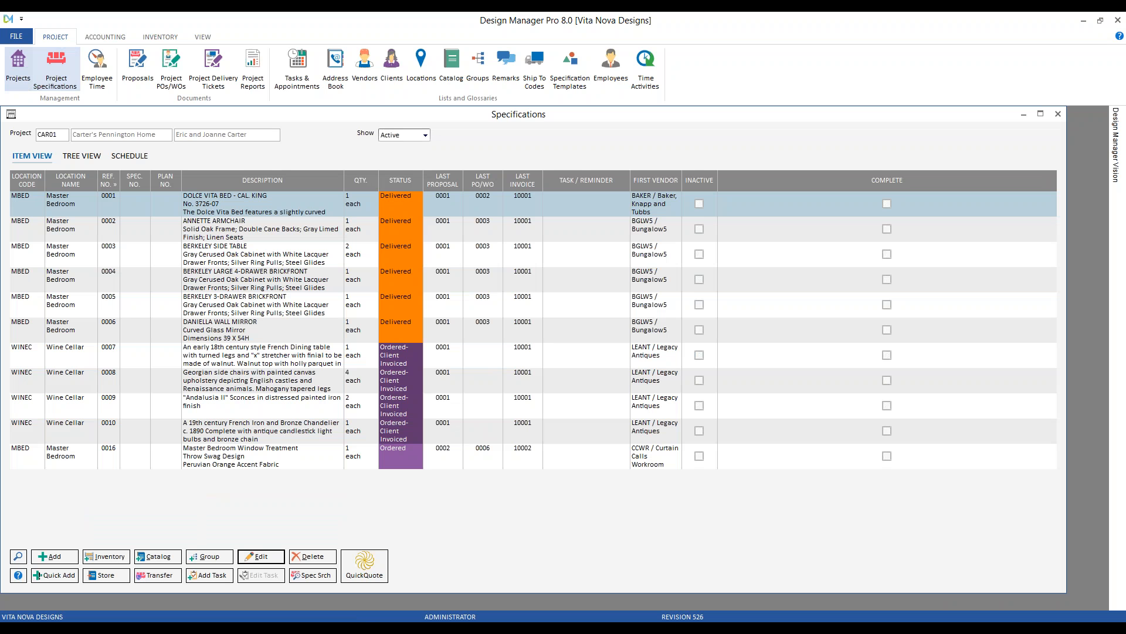
double_click(249, 201)
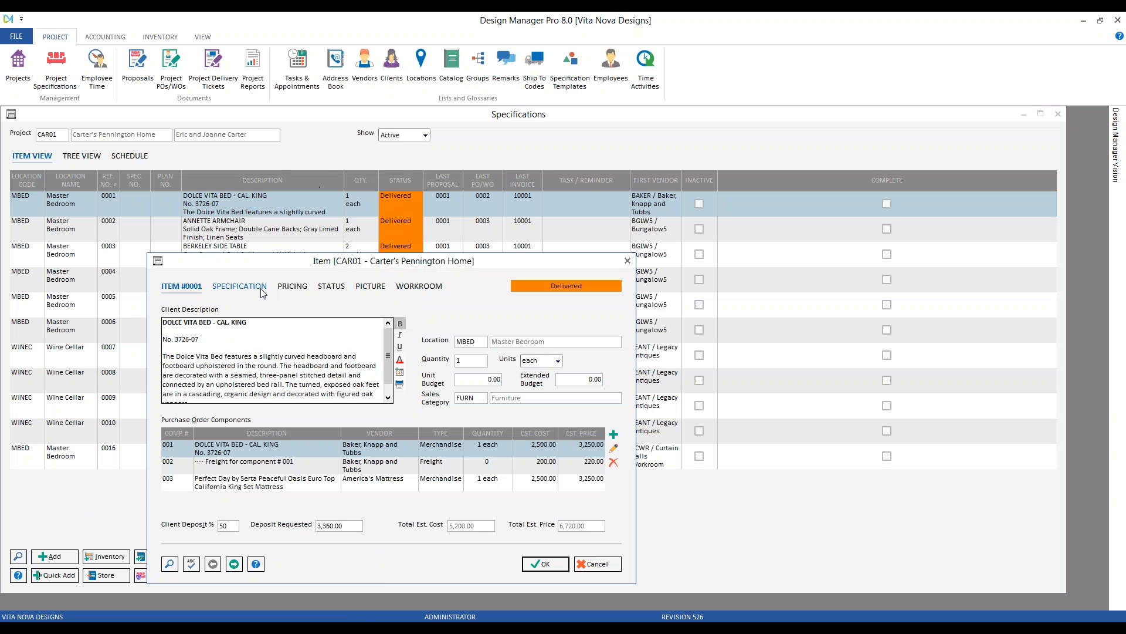
left_click(338, 293)
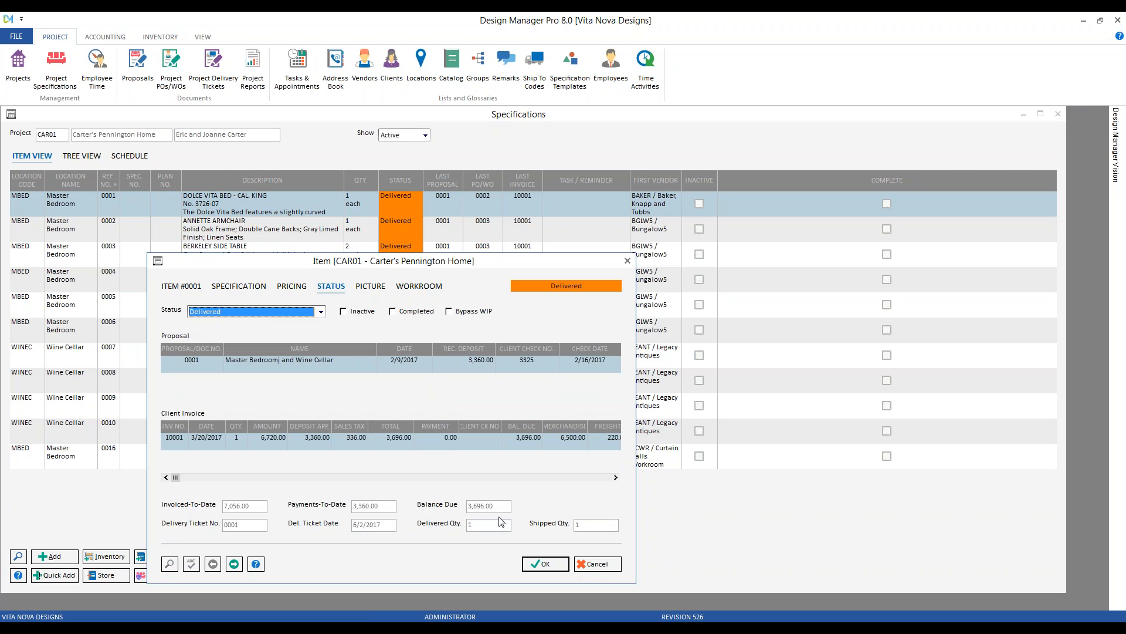
left_click(602, 564)
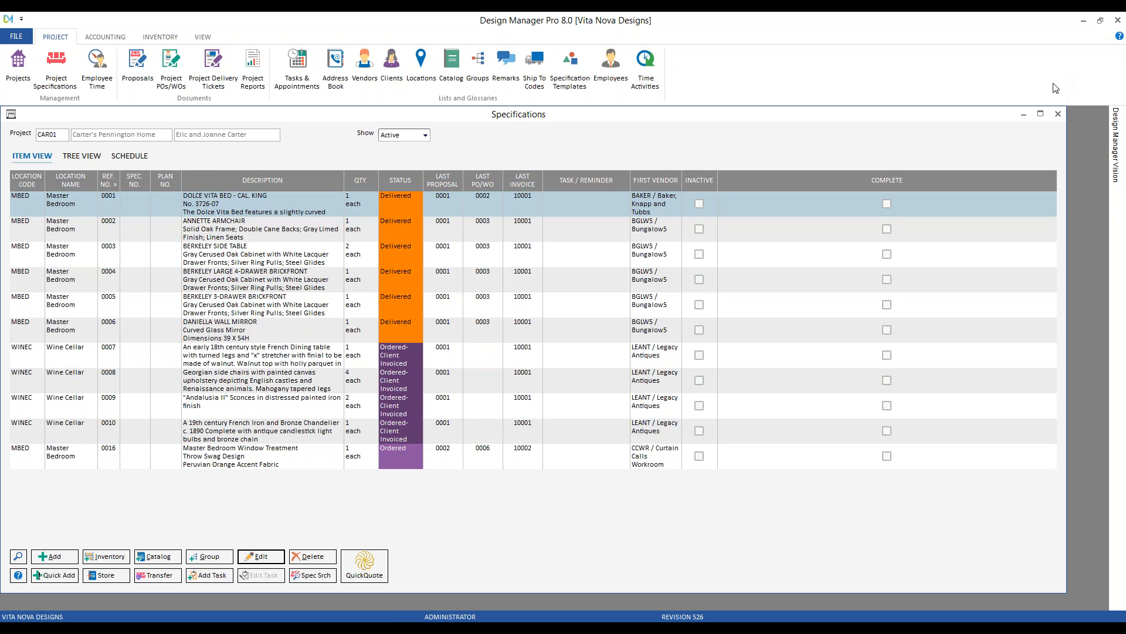
left_click(1058, 114)
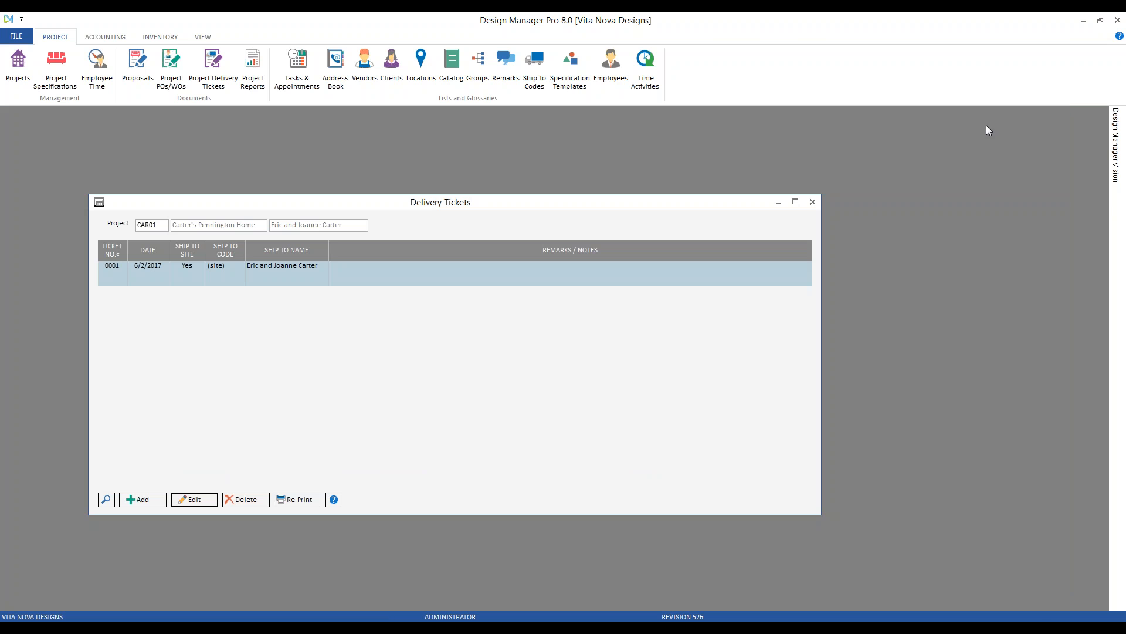
left_click(813, 201)
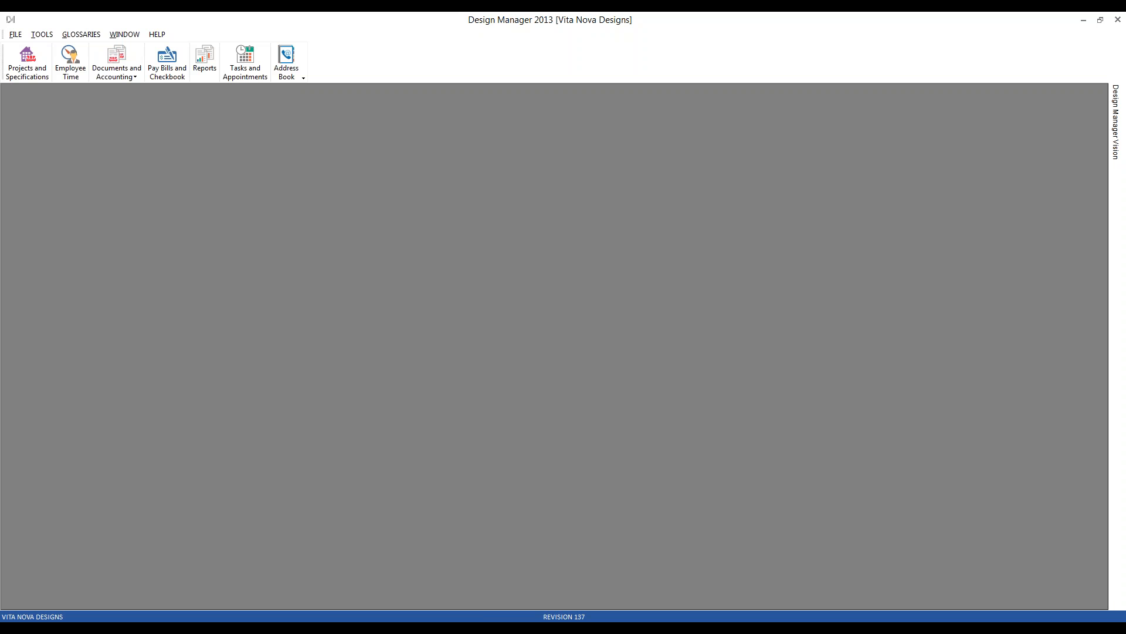
Step: Switch to Design Manager 2013 and open the Client Status report from the favorite reports
left_click(207, 62)
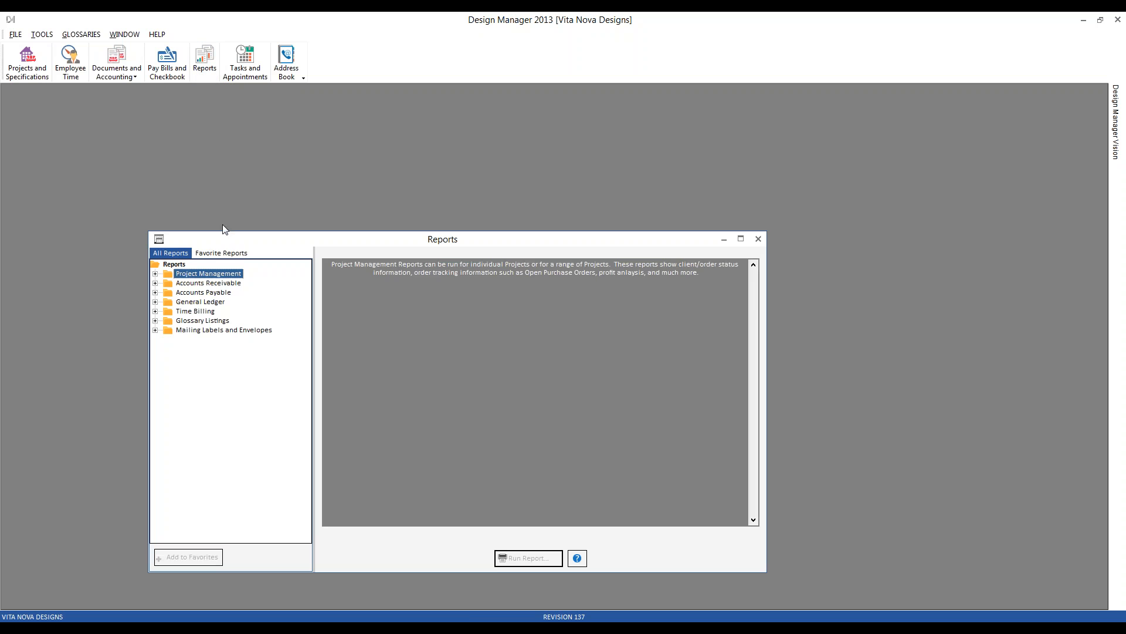
left_click_drag(224, 233, 133, 166)
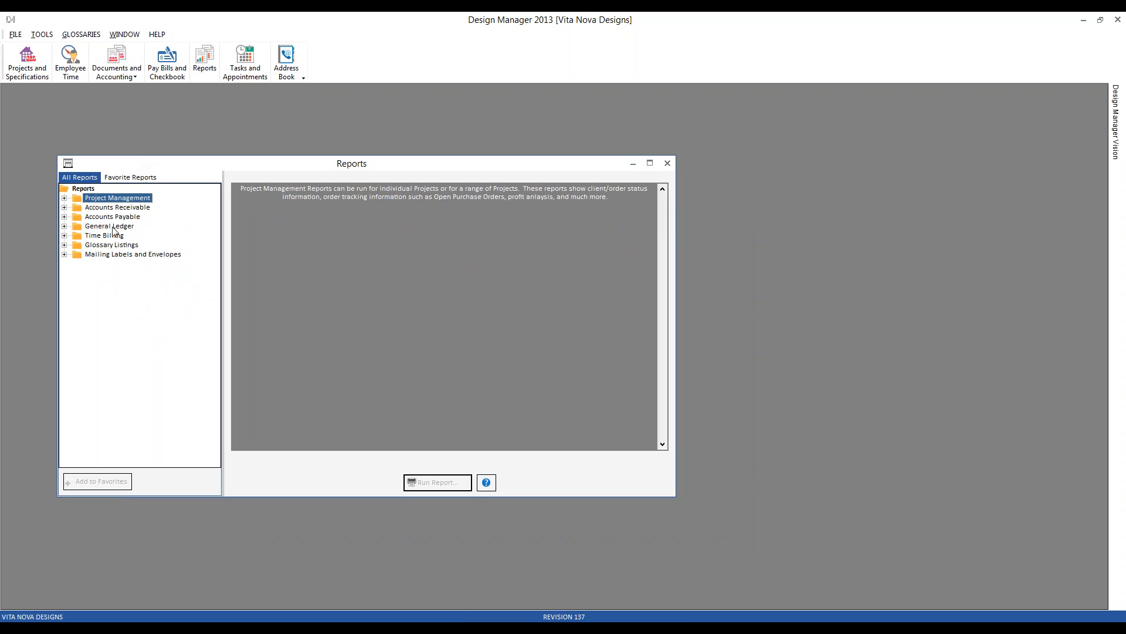
left_click(65, 197)
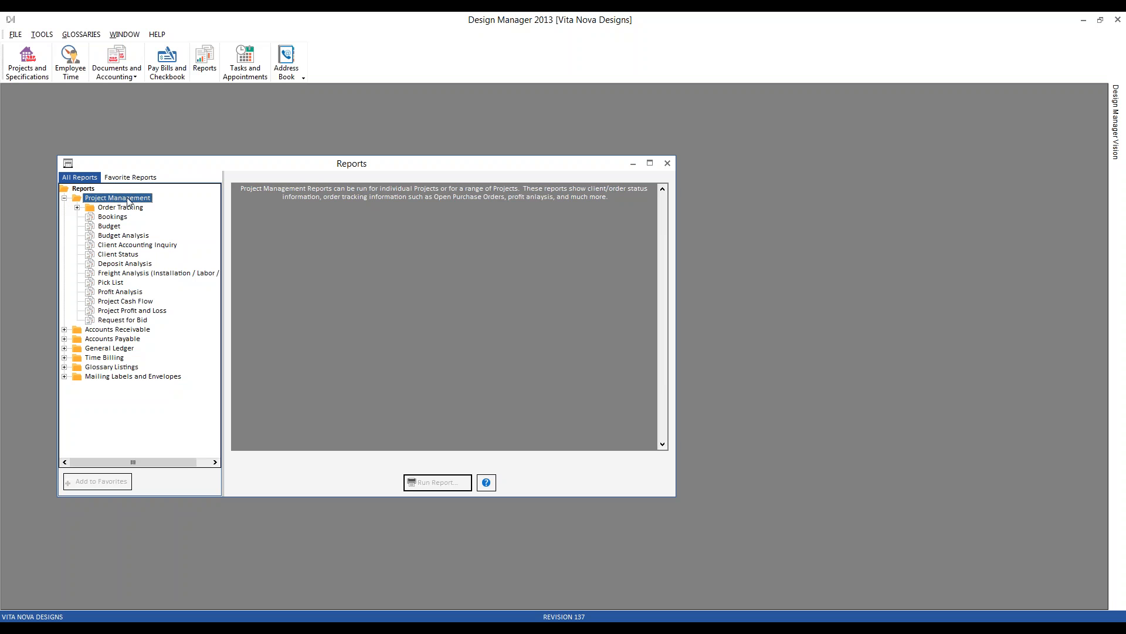
left_click(120, 255)
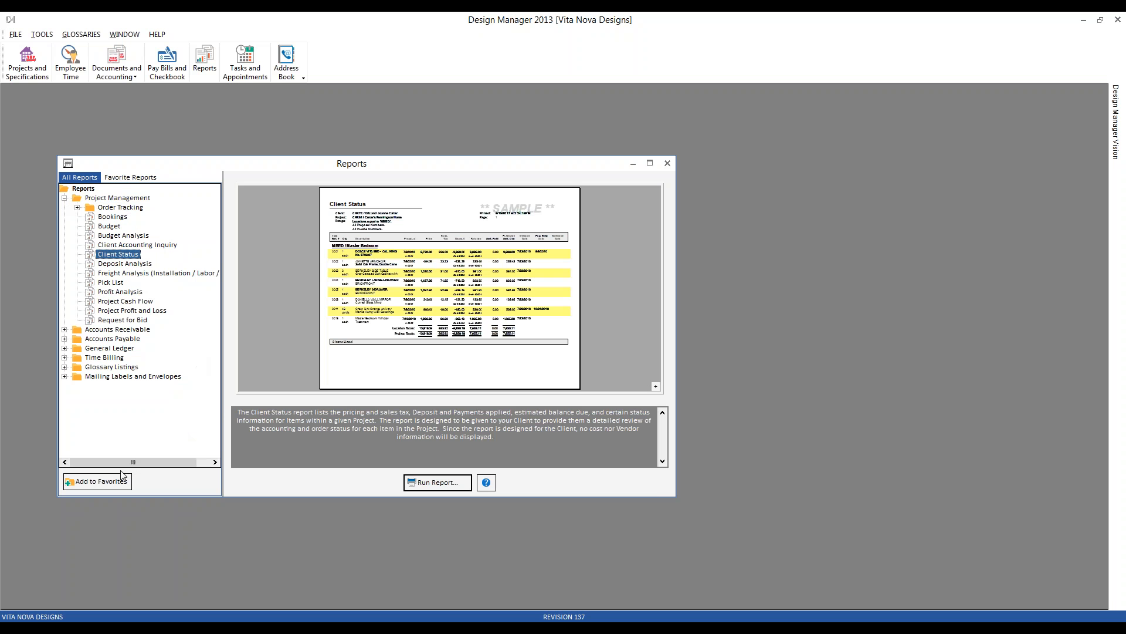
left_click(131, 177)
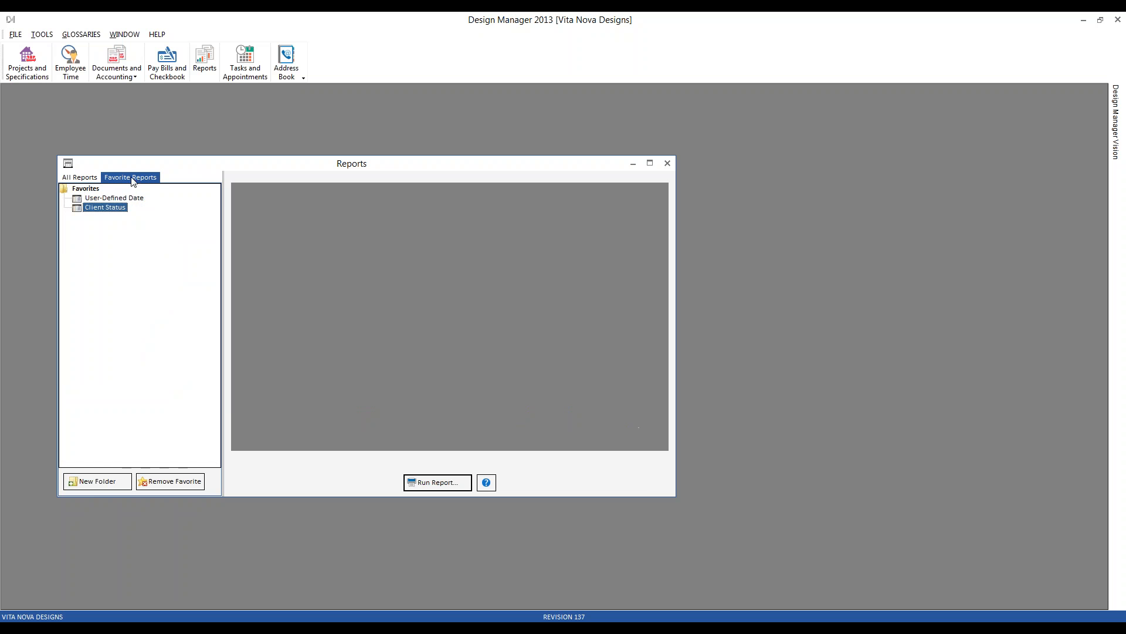
double_click(110, 212)
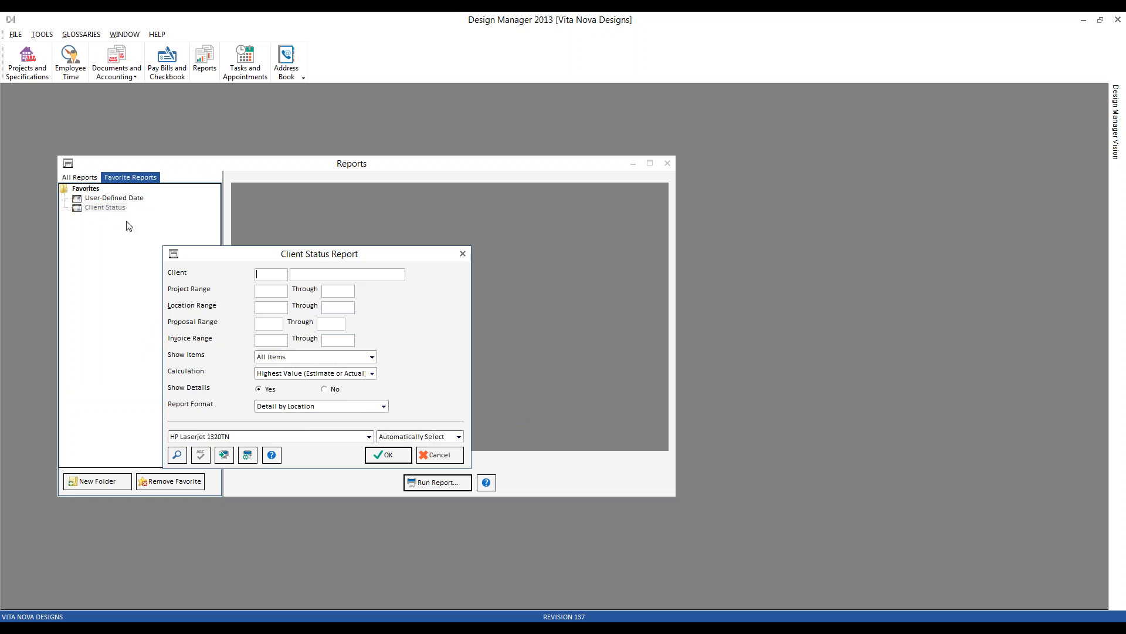
Step: Run the Client Status report for client code CARTE with the default ranges and options
left_click_drag(361, 258, 367, 217)
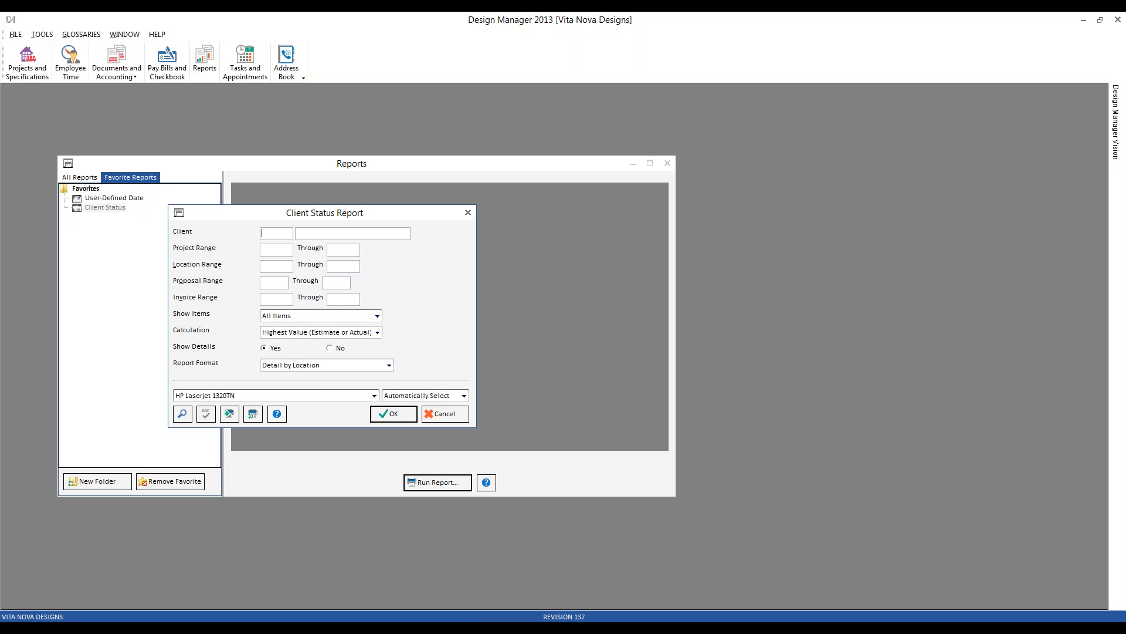
left_click(333, 251)
left_click(277, 284)
type("CARTE")
key("Tab")
left_click(409, 418)
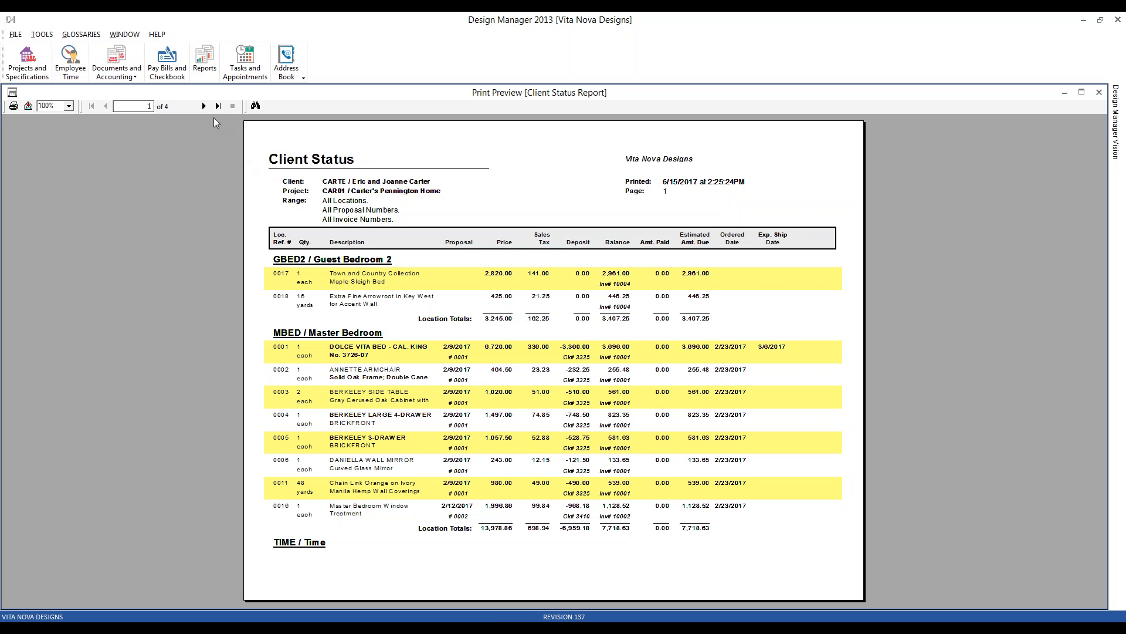
Step: Page through the Client Status report preview, return to its first page and examine the listed items
left_click(204, 106)
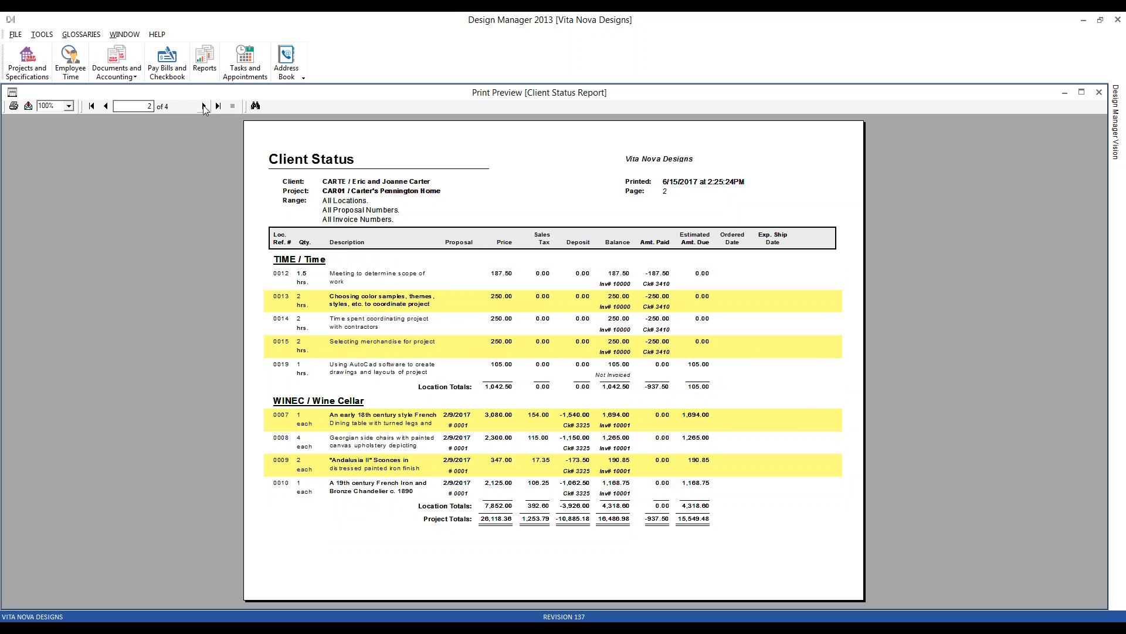
left_click(203, 106)
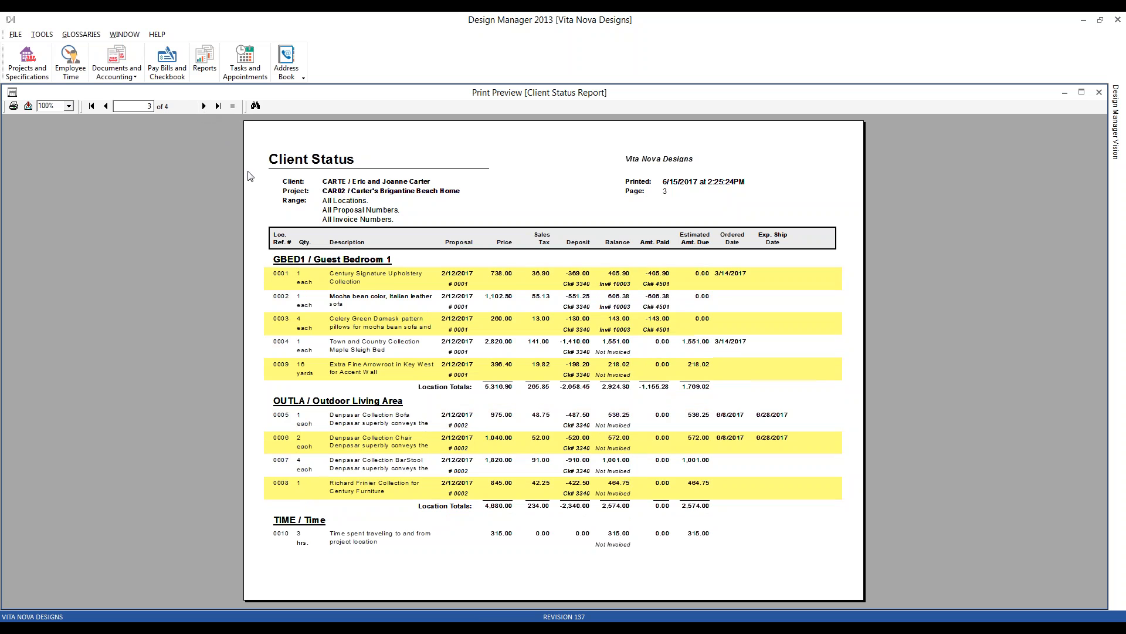
left_click(203, 107)
left_click(92, 106)
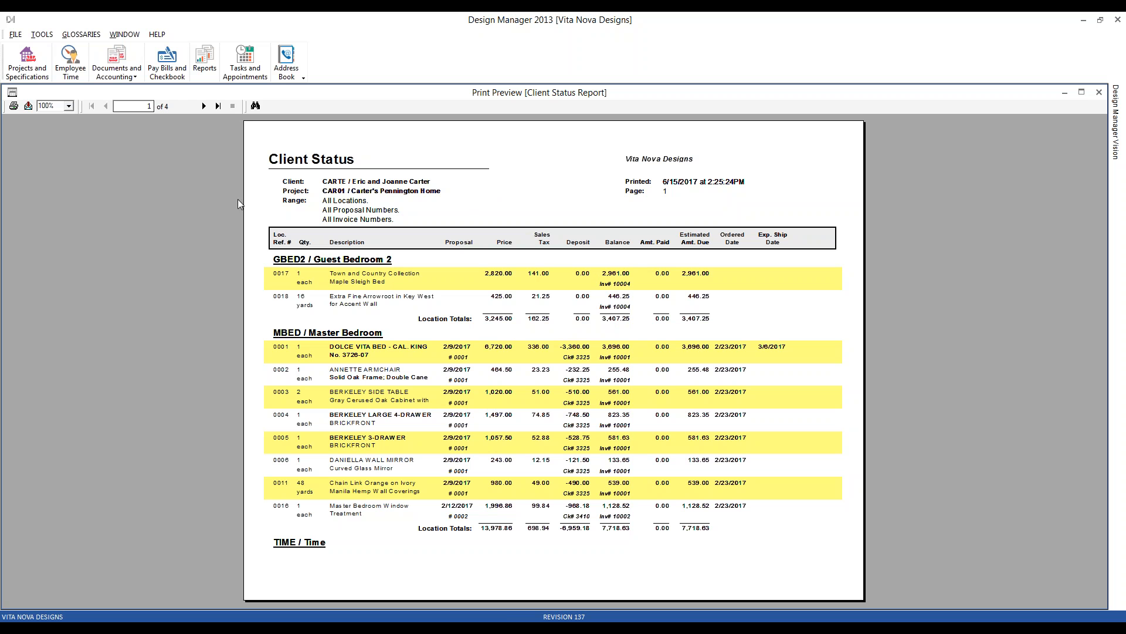
left_click(282, 275)
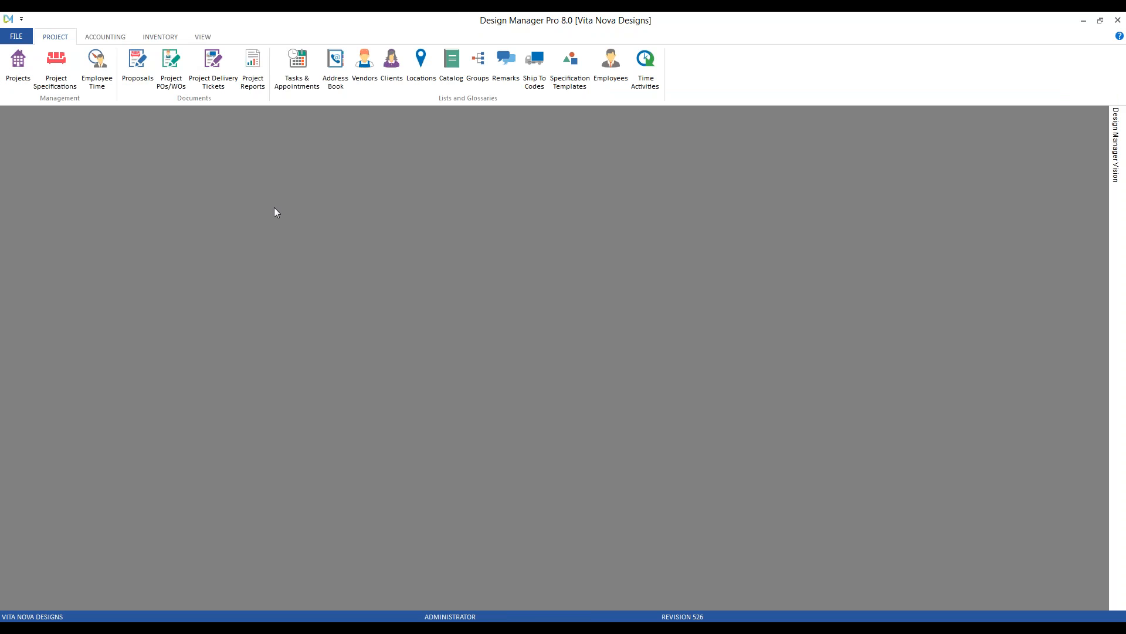
Step: In Design Manager Pro, locate the Client Status report among the favorite project reports
left_click(253, 66)
double_click(213, 136)
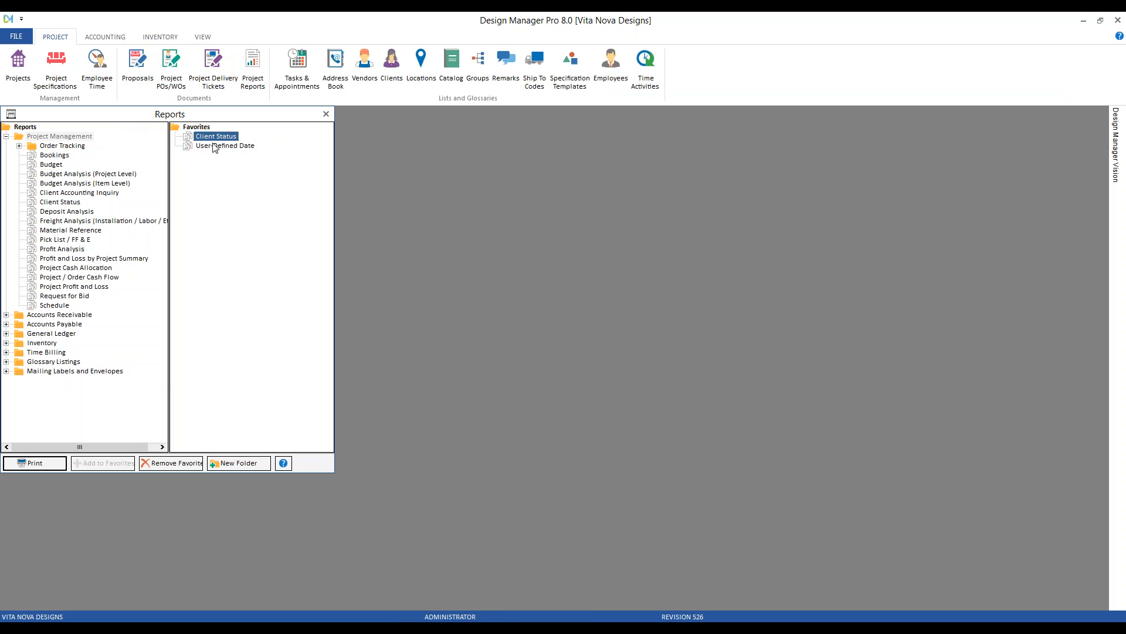
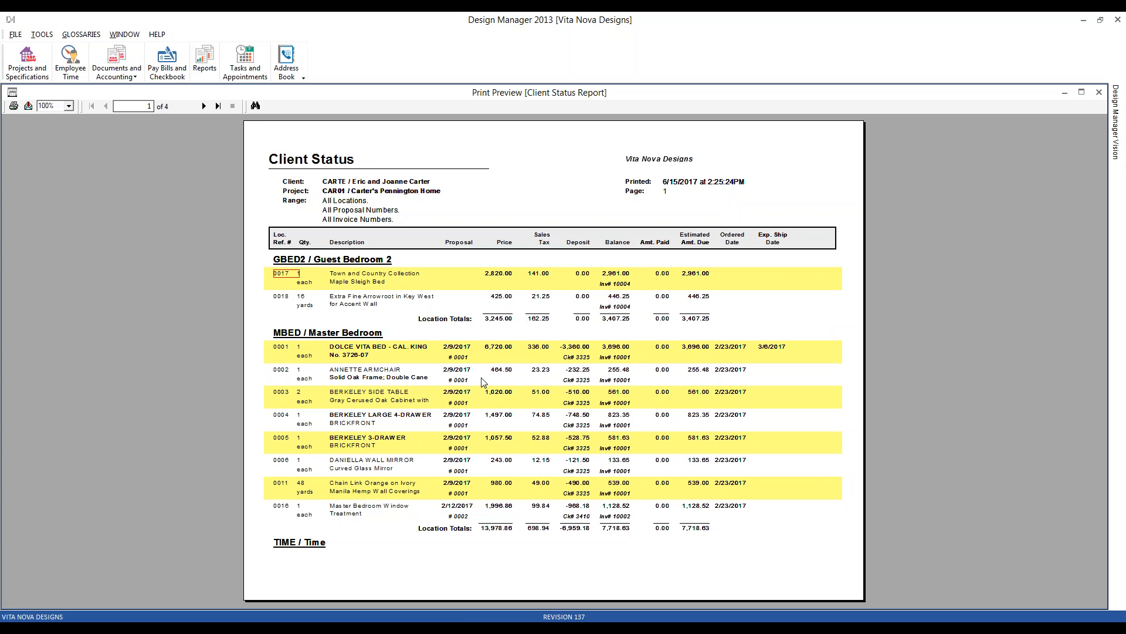
Step: In Design Manager 2013, point out the Dolce Vita bed's proposal, deposit check and invoice details in the report preview, and minimize it
left_click(460, 359)
left_click(580, 359)
left_click(613, 358)
left_click(1065, 93)
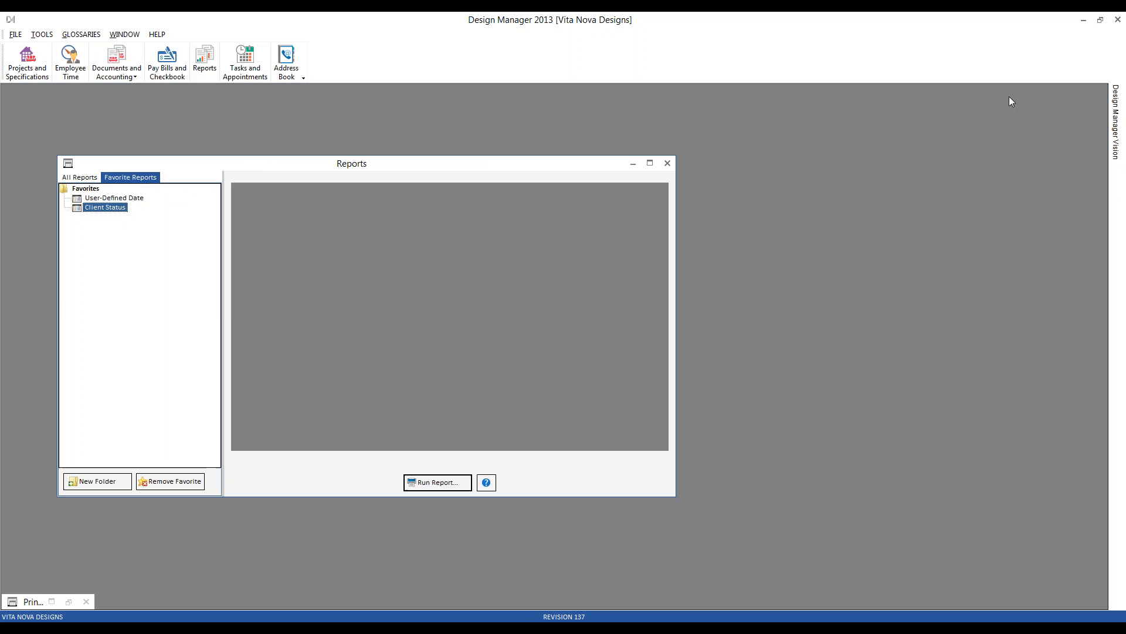
Step: Run the Client Status report again for client code CARTE with Show Details set to No, and close the preview after viewing it
double_click(102, 208)
type("CARTE")
key("Tab")
left_click_drag(167, 107, 351, 185)
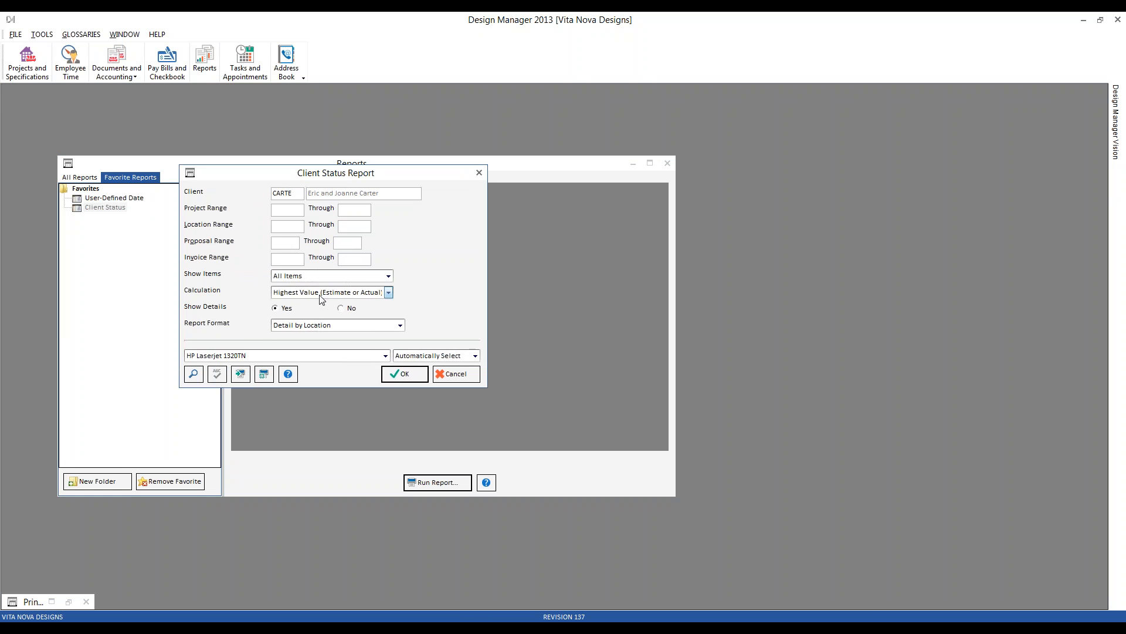
left_click(351, 308)
left_click(404, 374)
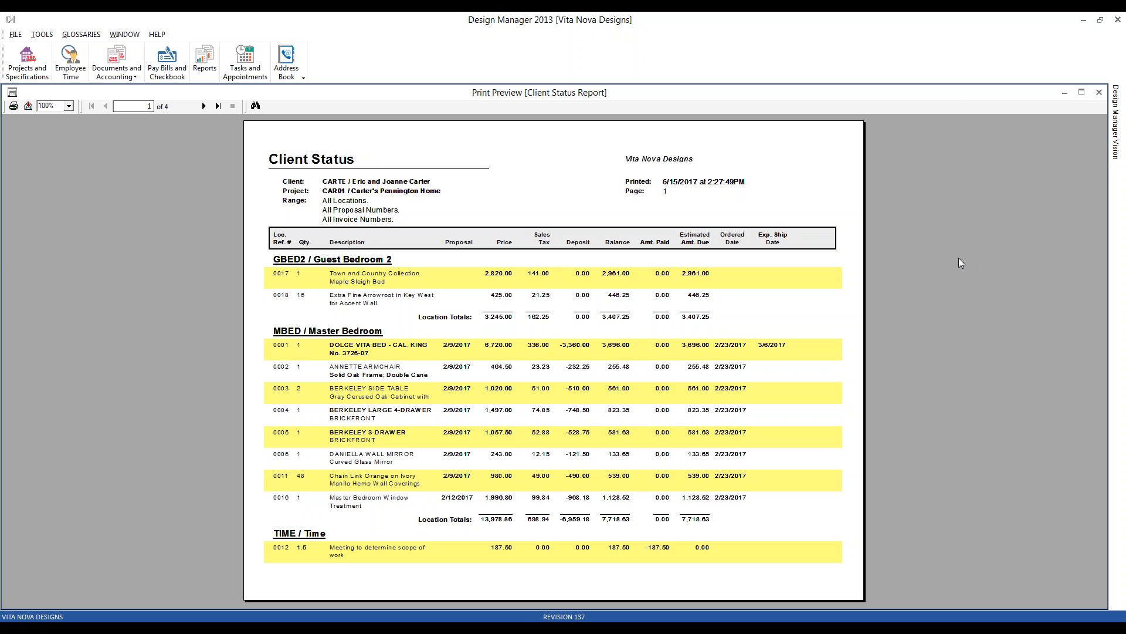
left_click(1100, 93)
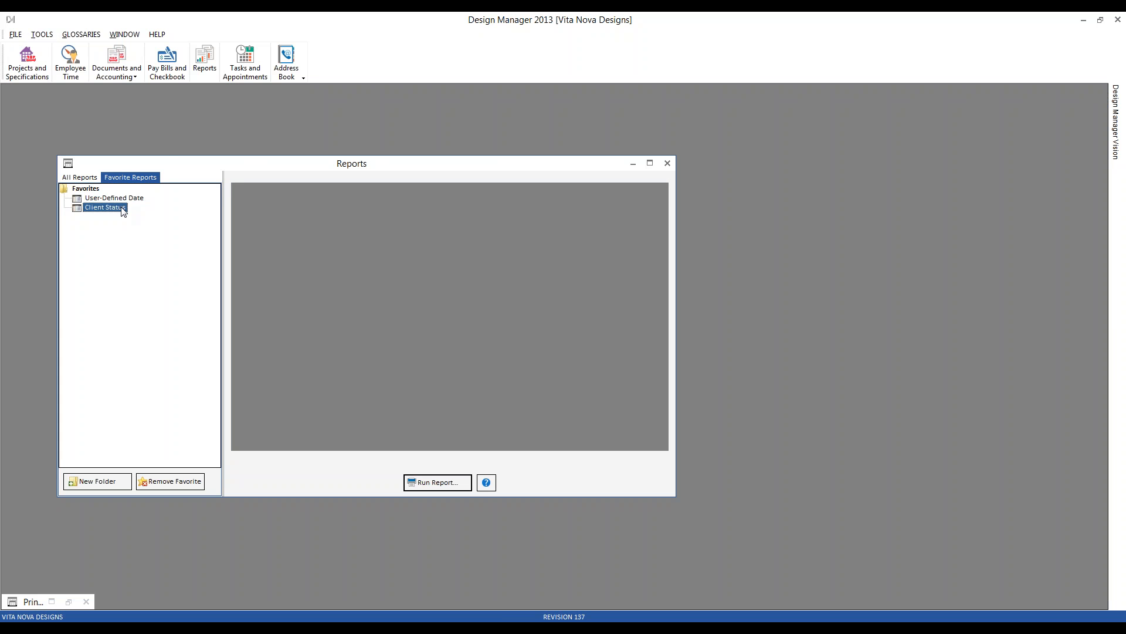
Step: Run the Client Status report for client code CARTE with the Detail by Proposal/Location report format
double_click(105, 207)
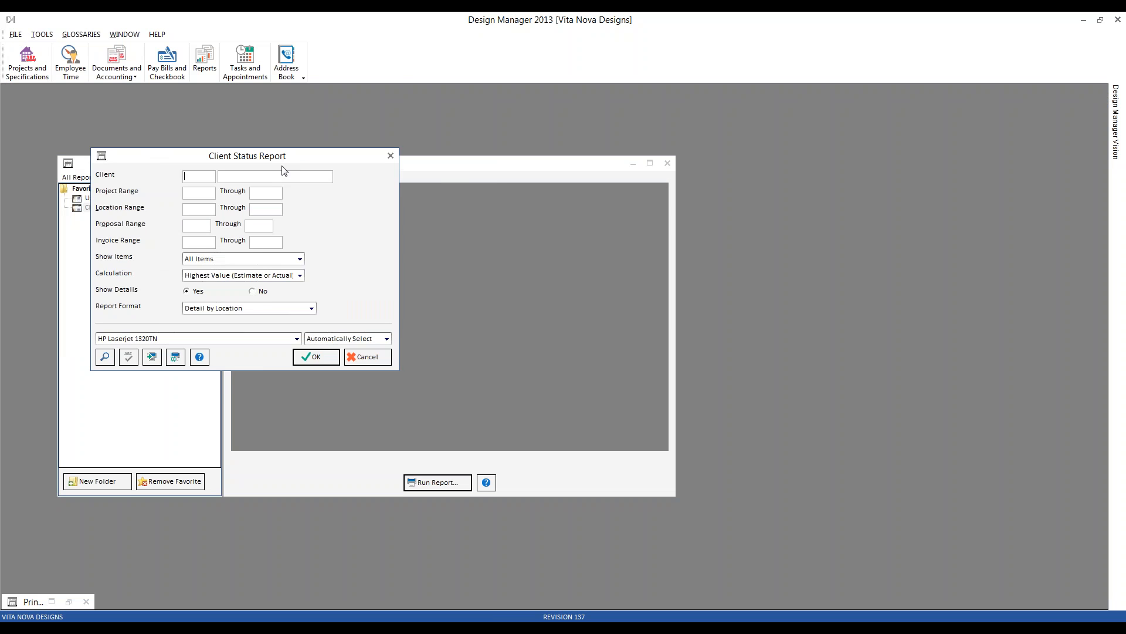
type("CAR")
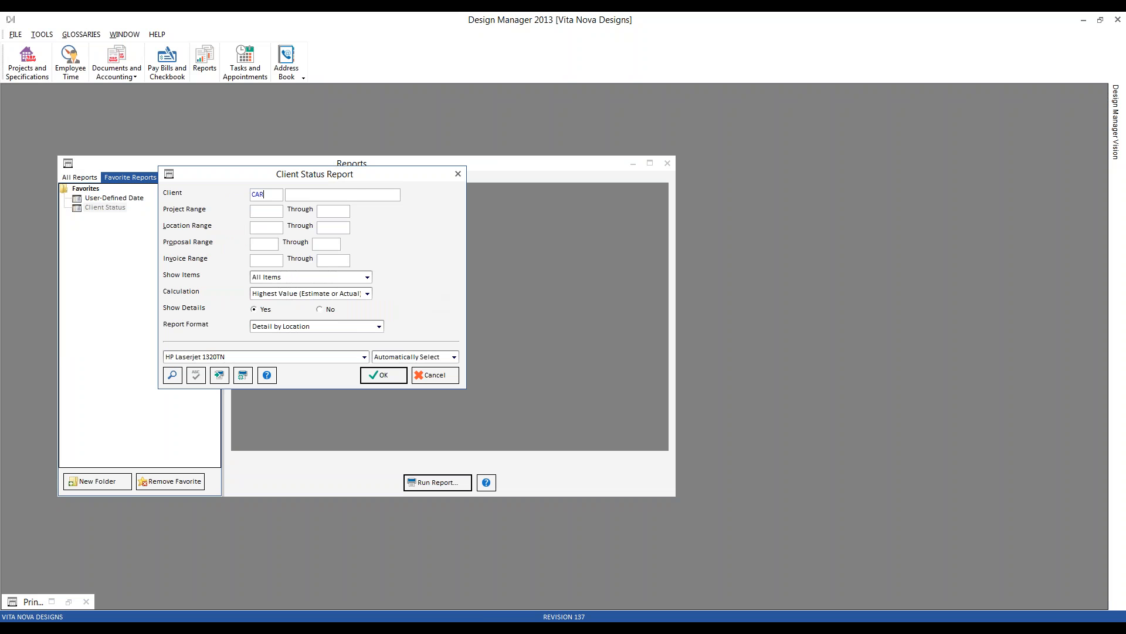
type("TE")
key("Tab")
left_click(380, 326)
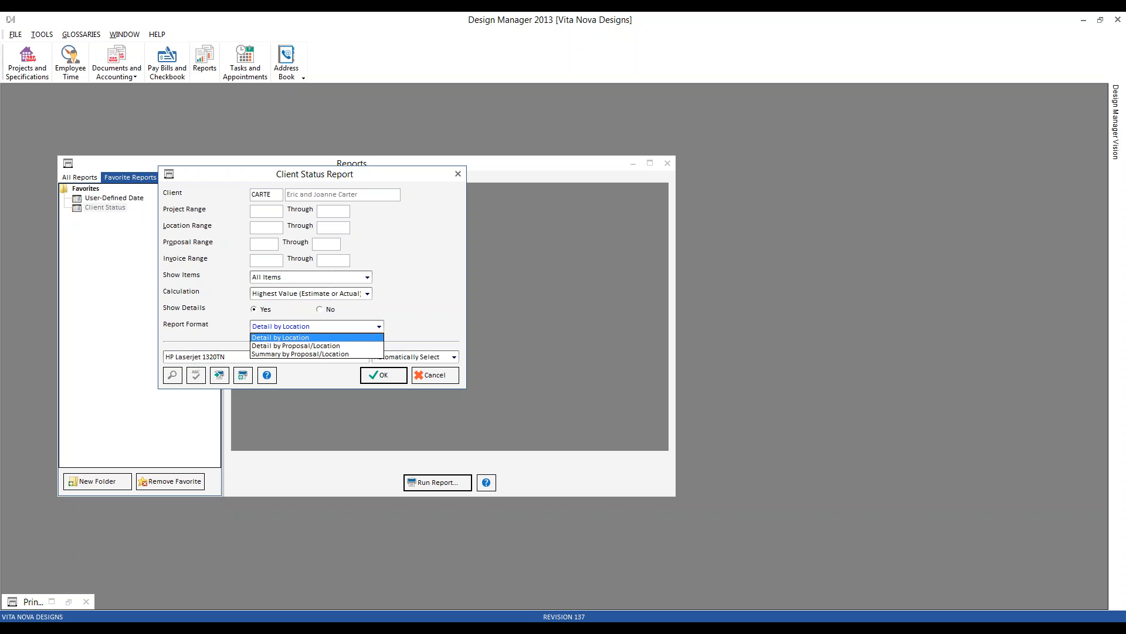
left_click(365, 346)
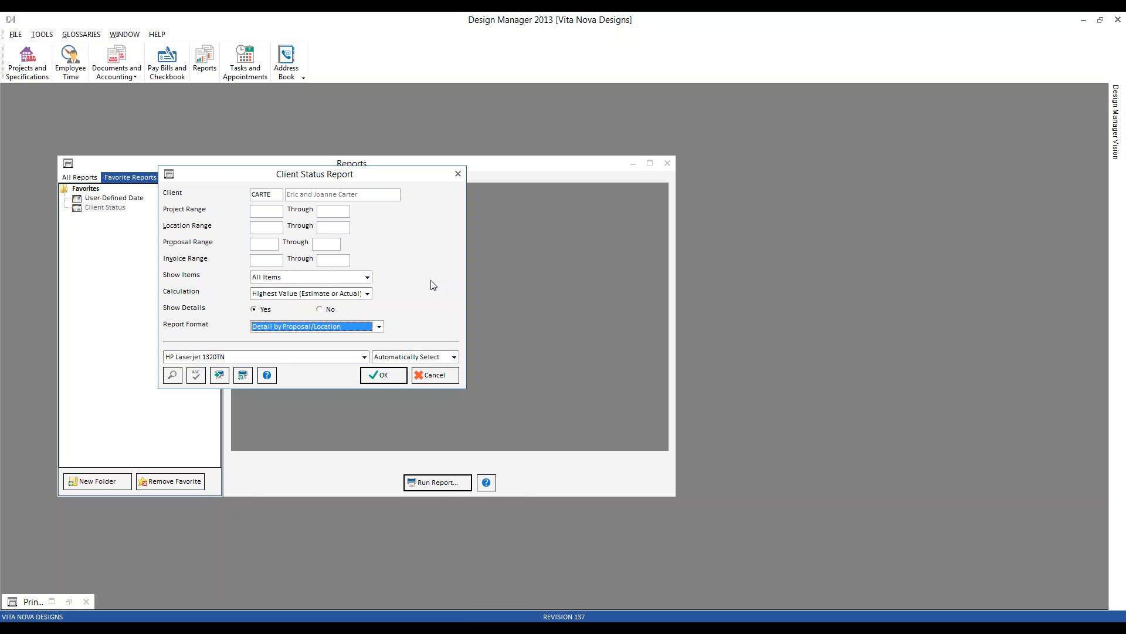
left_click(380, 380)
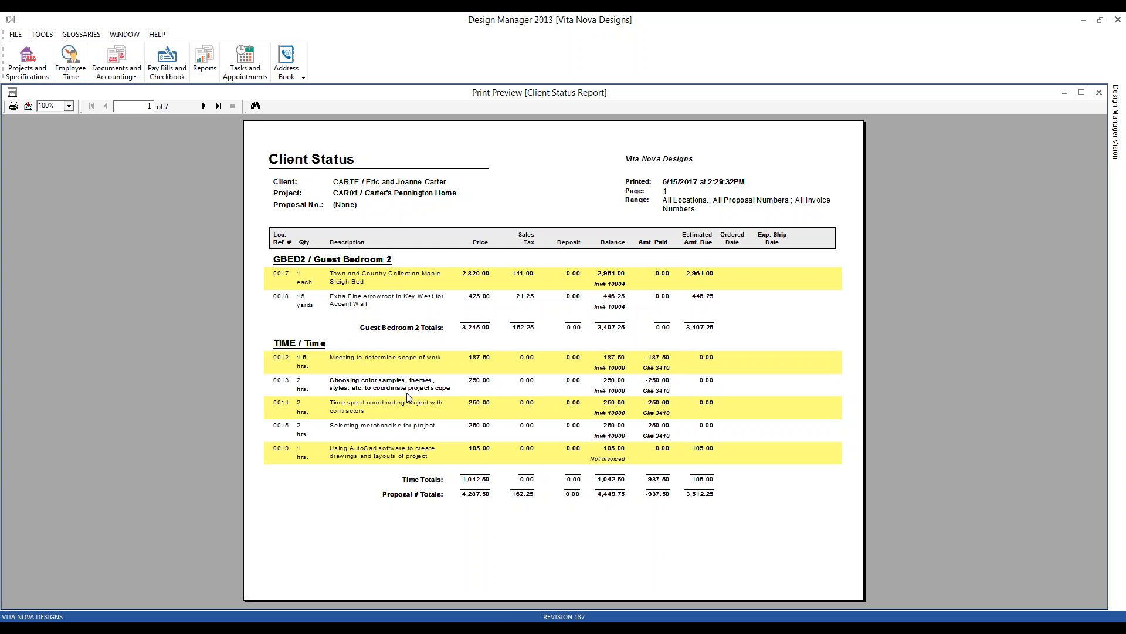
Step: Page through the proposal-grouped Client Status preview to page 4, examining the item details and totals, and close it
left_click(204, 106)
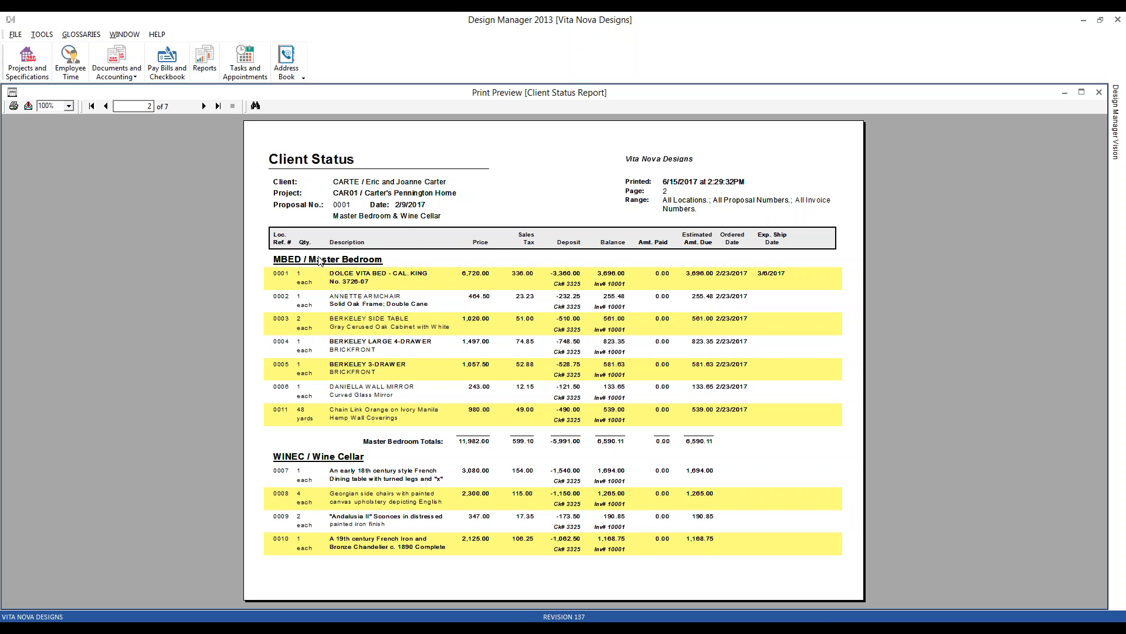
left_click(204, 105)
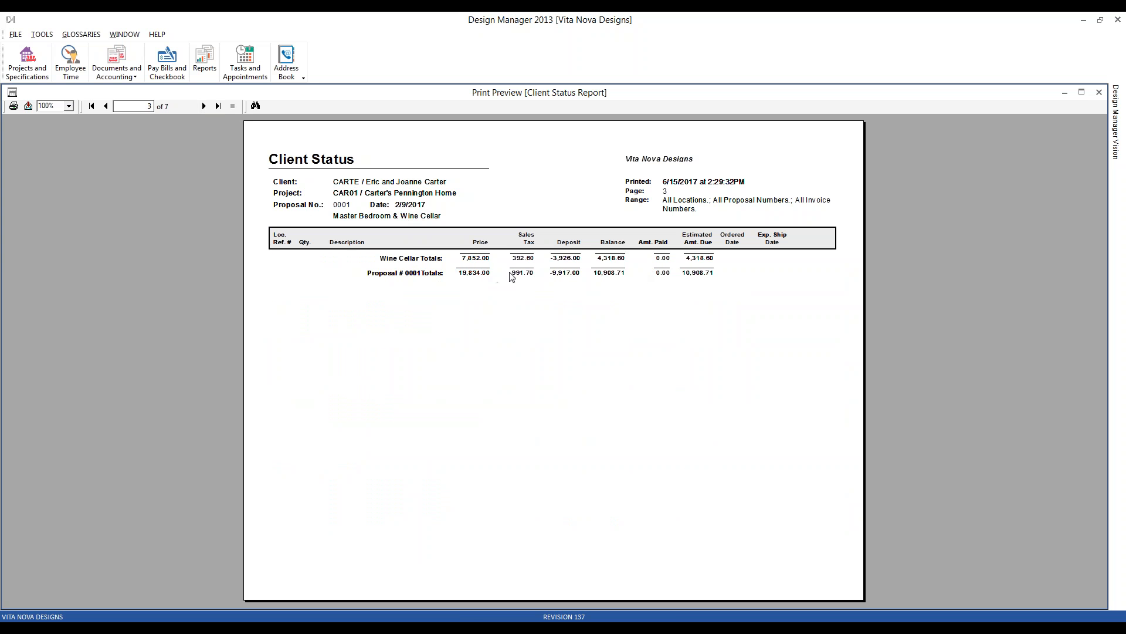
left_click(203, 107)
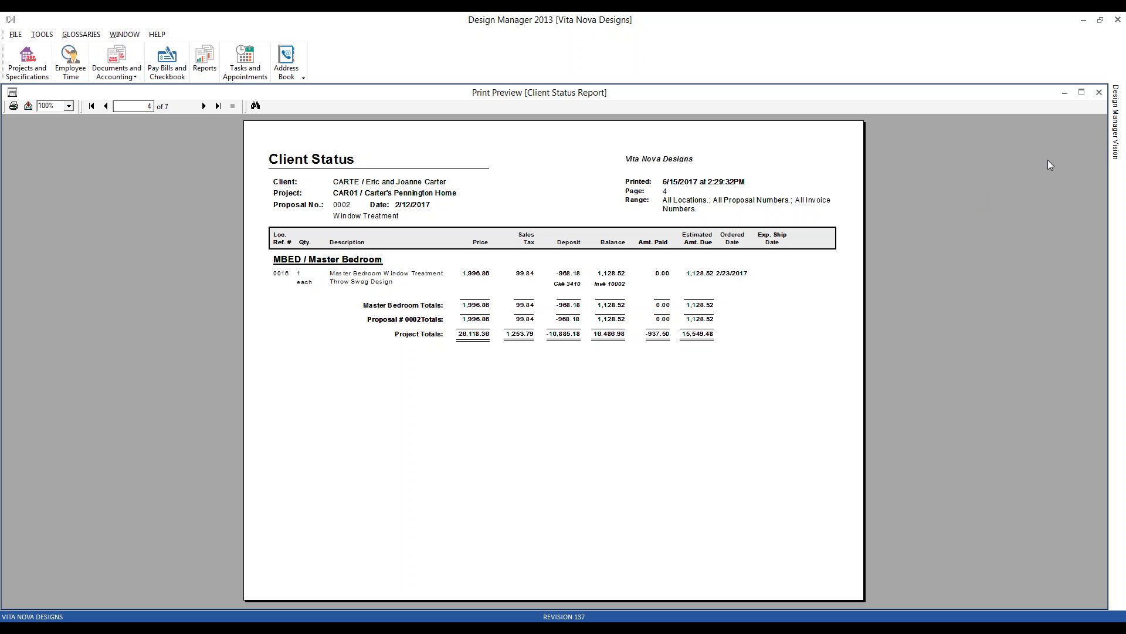
left_click(1099, 93)
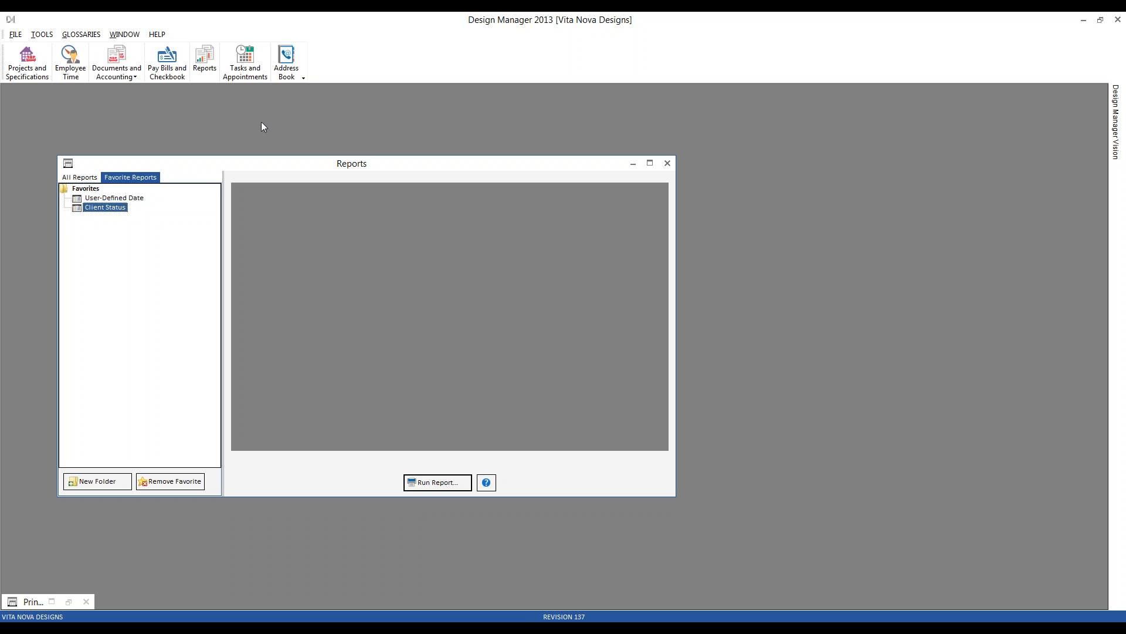
Step: Run the Client Status report for client code CARTE with the Summary by Proposal/Location report format
double_click(122, 209)
type("CARTE")
key("Tab")
left_click(296, 318)
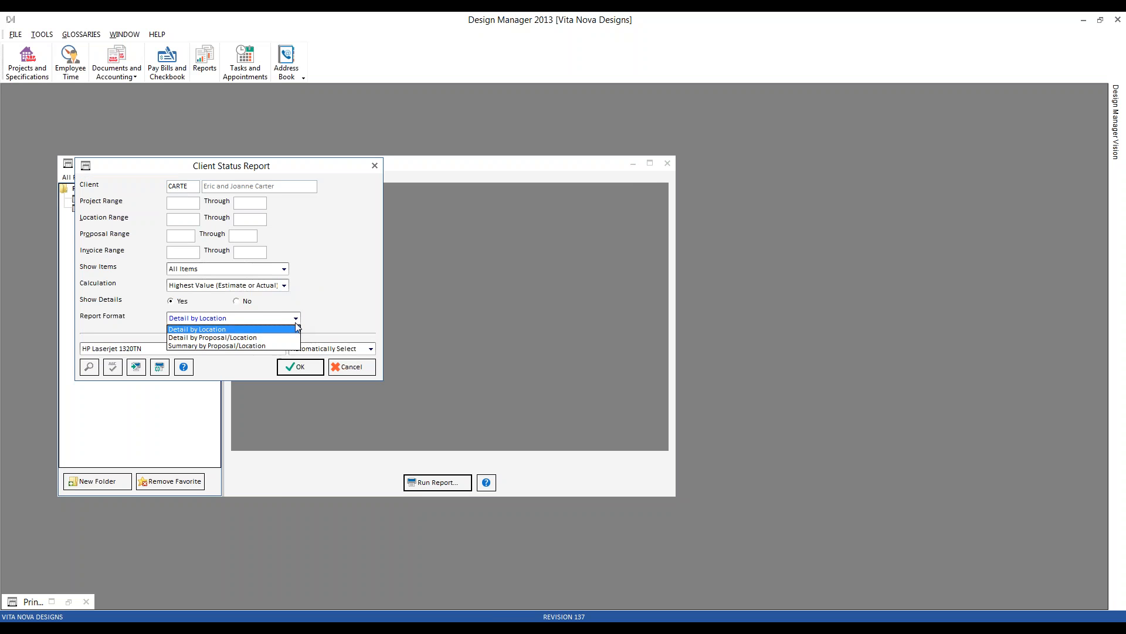
left_click(259, 346)
left_click(299, 366)
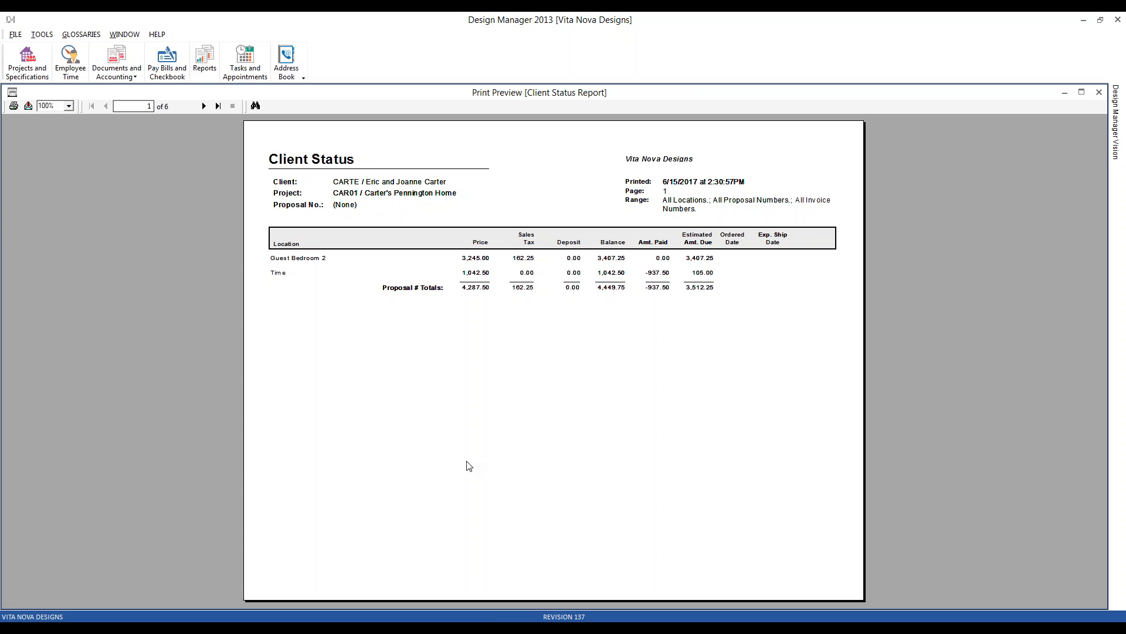
Step: Examine the location totals on the first two pages of the summary report and close the preview
left_click(298, 258)
left_click(203, 106)
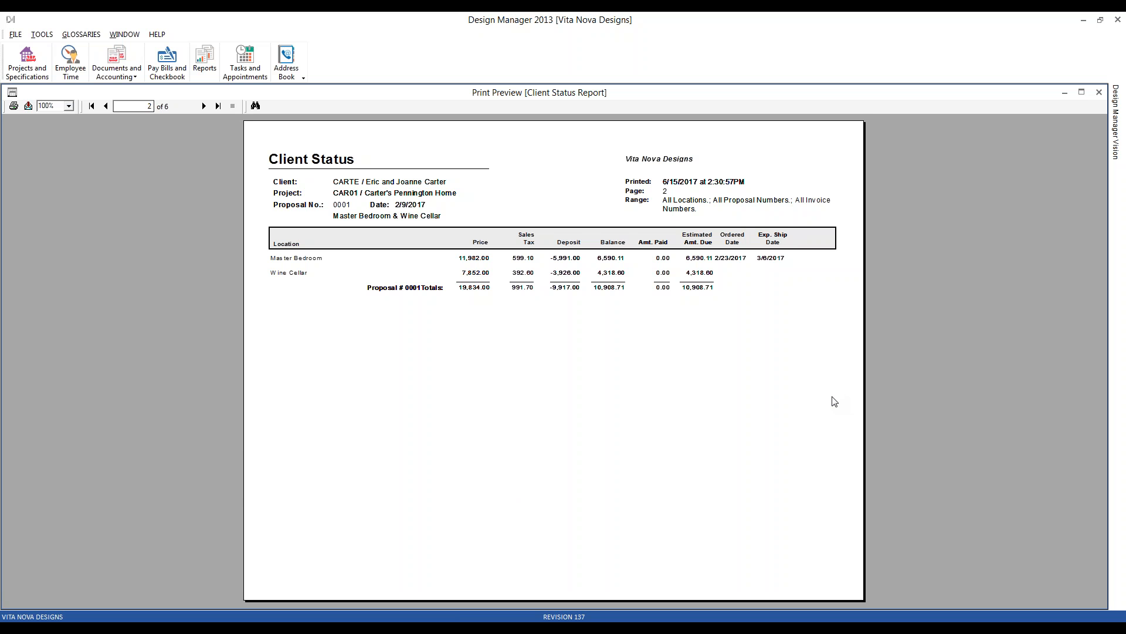
left_click(1099, 92)
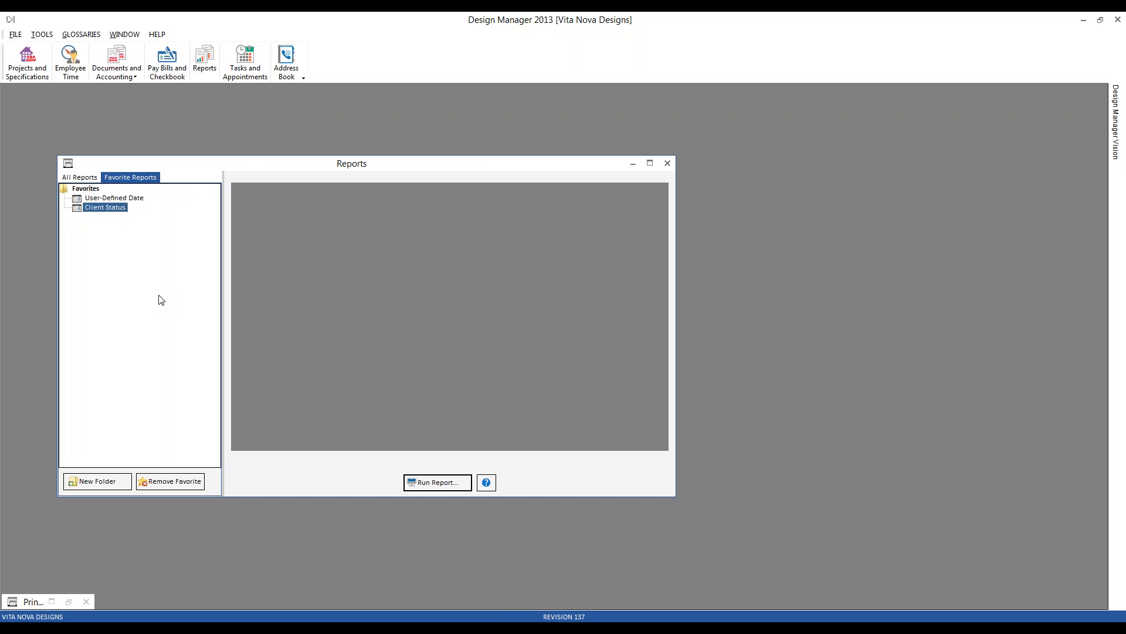
Step: Reopen the Client Status report options and set Show Items to Not Completed Items
double_click(112, 208)
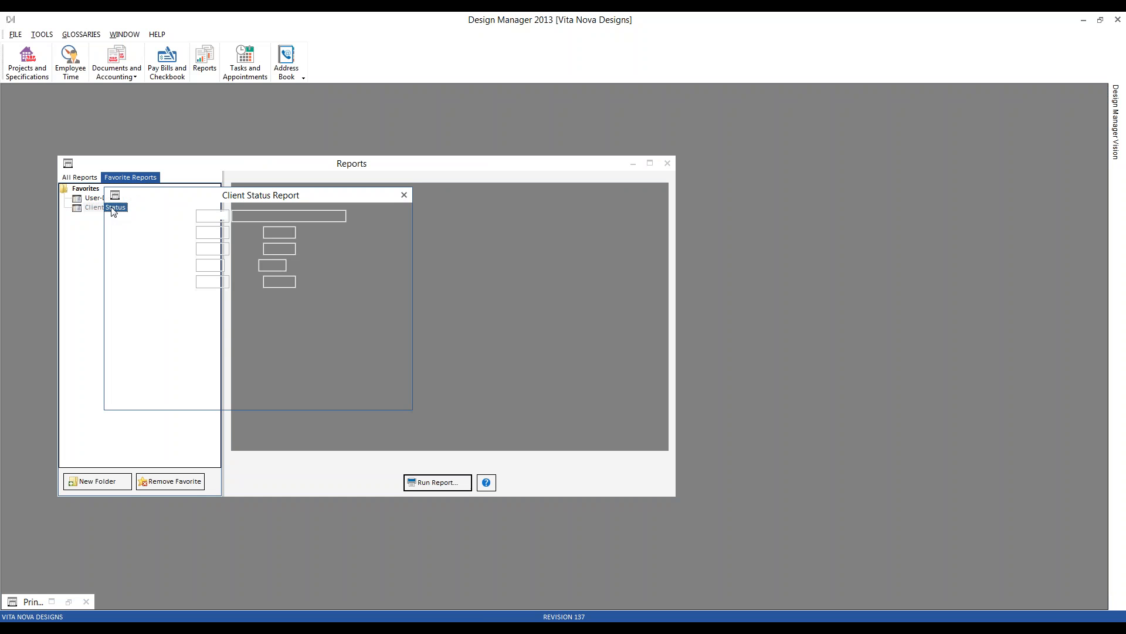
left_click_drag(187, 194, 320, 218)
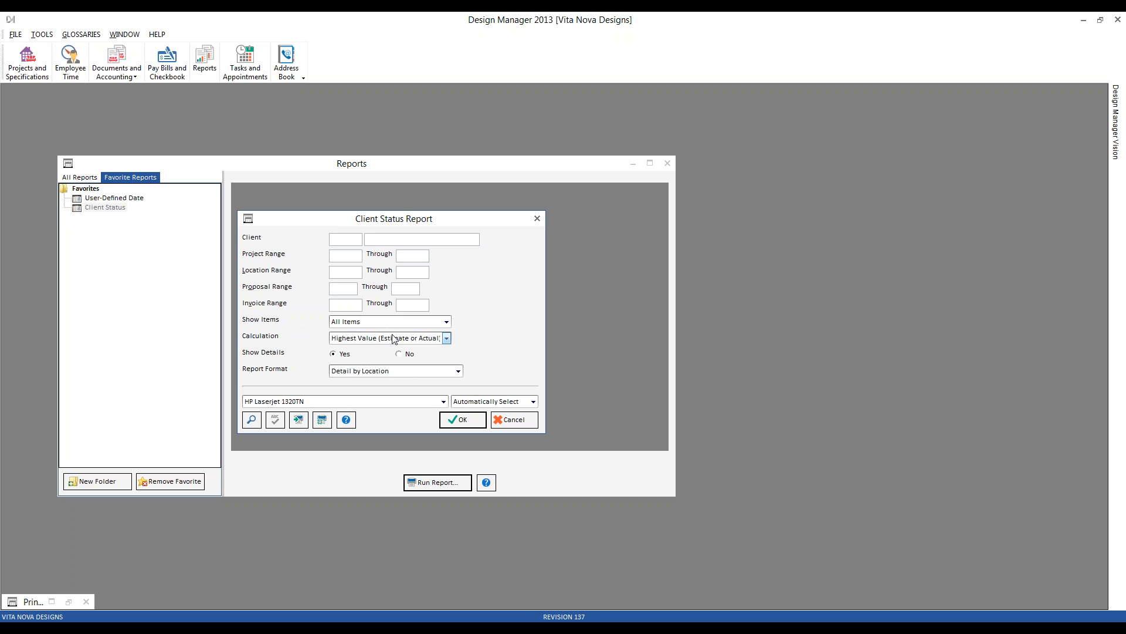
left_click(447, 321)
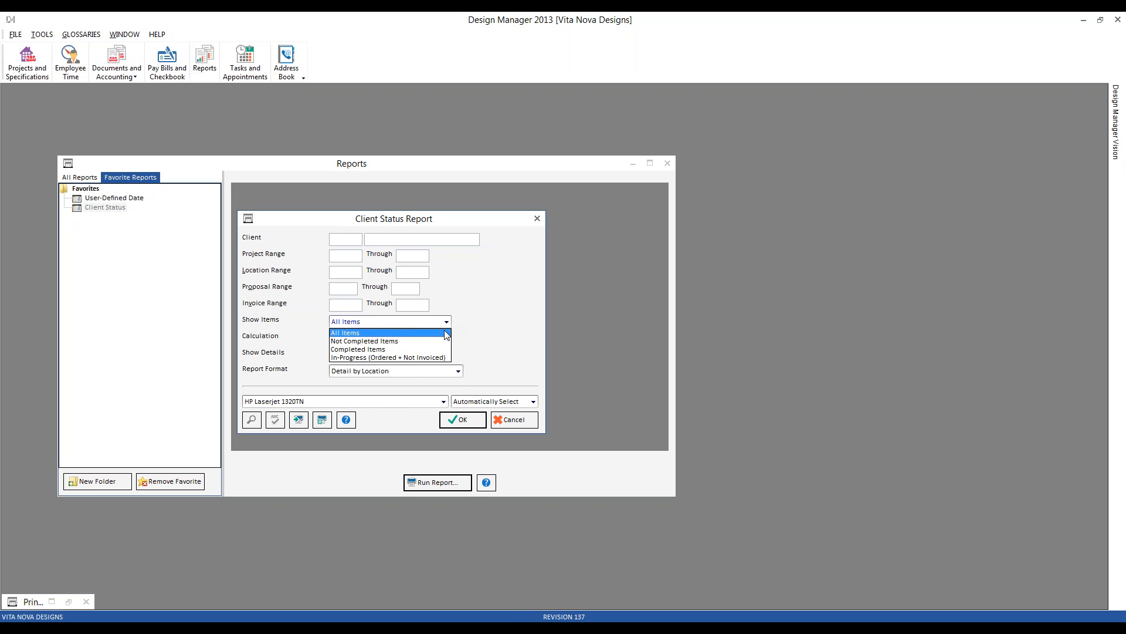
left_click(440, 341)
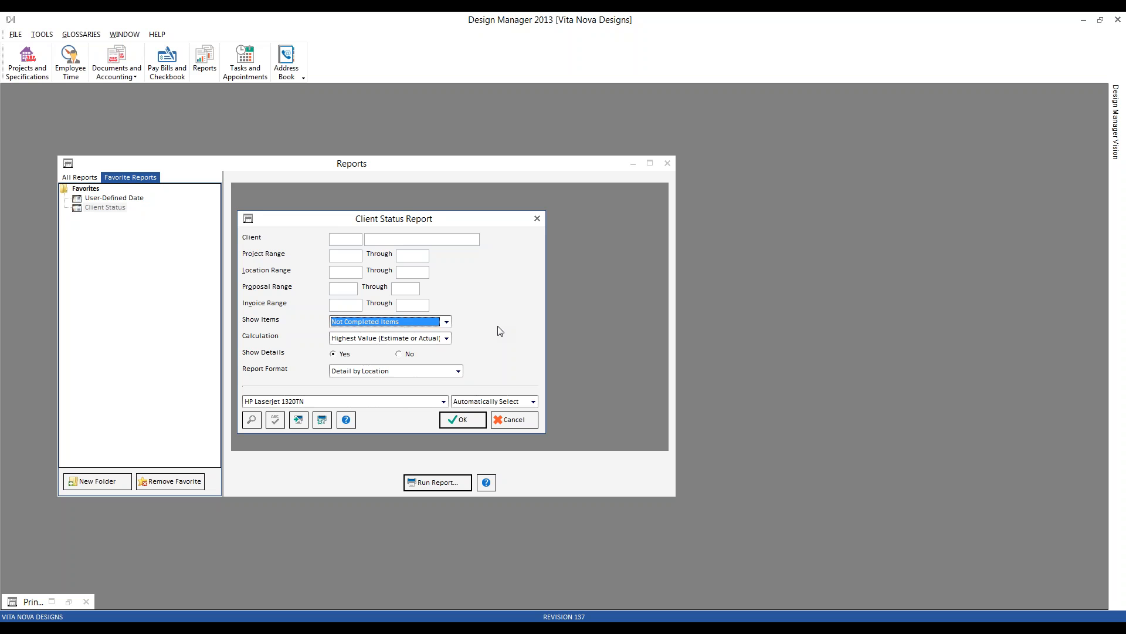
Step: In project CAR01's Master Bedroom, open the Dolce Vita bed item, examine its status options including Completed, and close it without changes
left_click(31, 66)
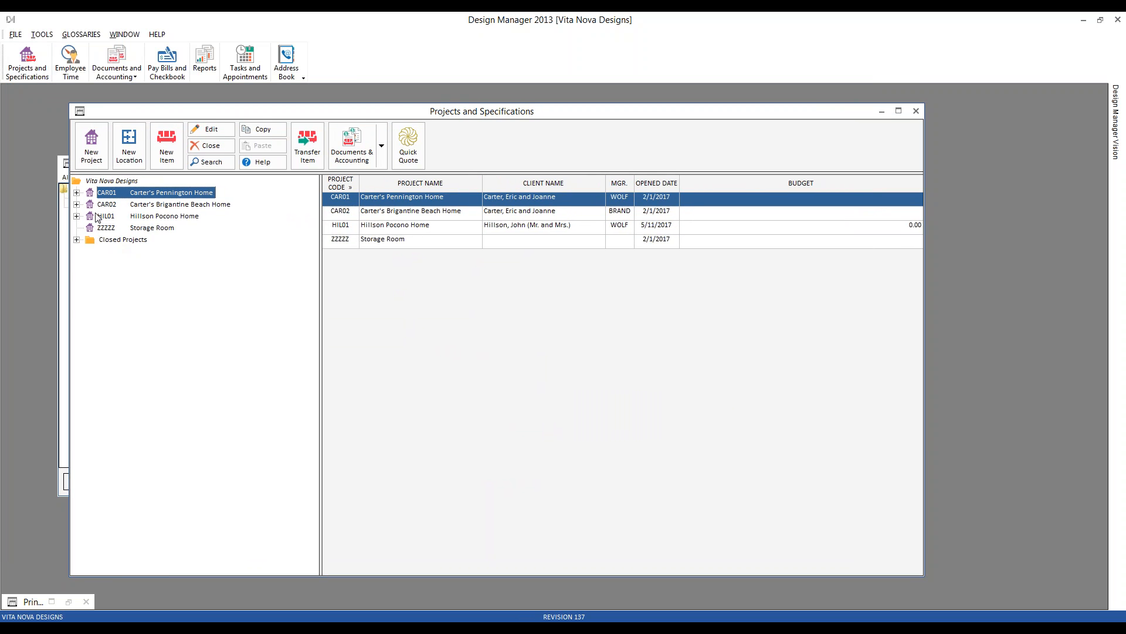
left_click(77, 193)
left_click(90, 216)
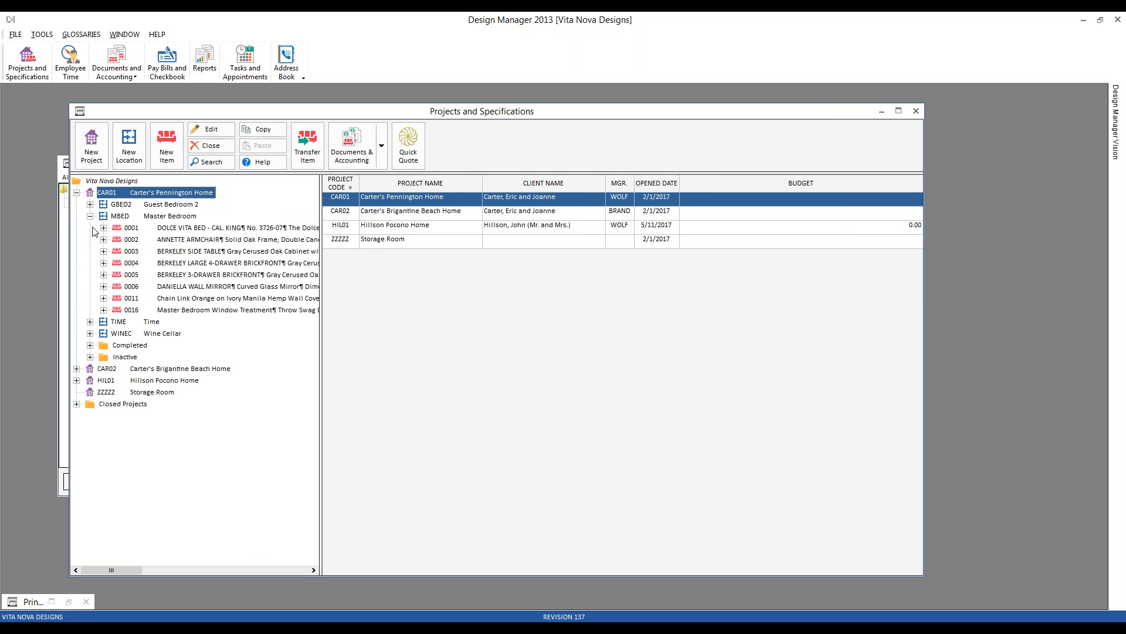
left_click(185, 229)
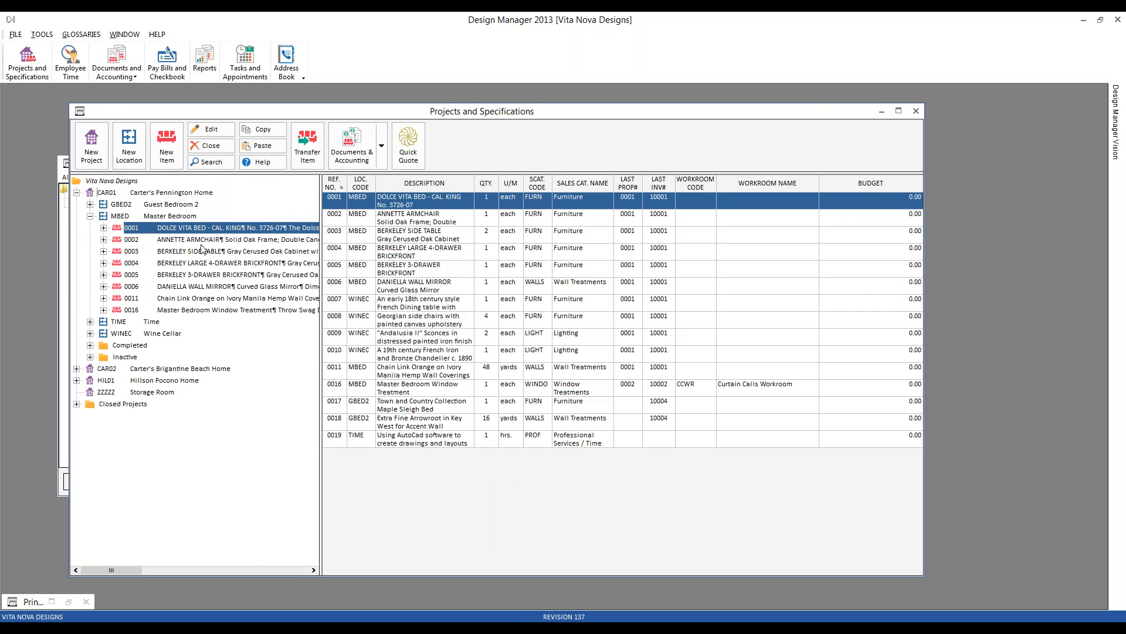
left_click(218, 132)
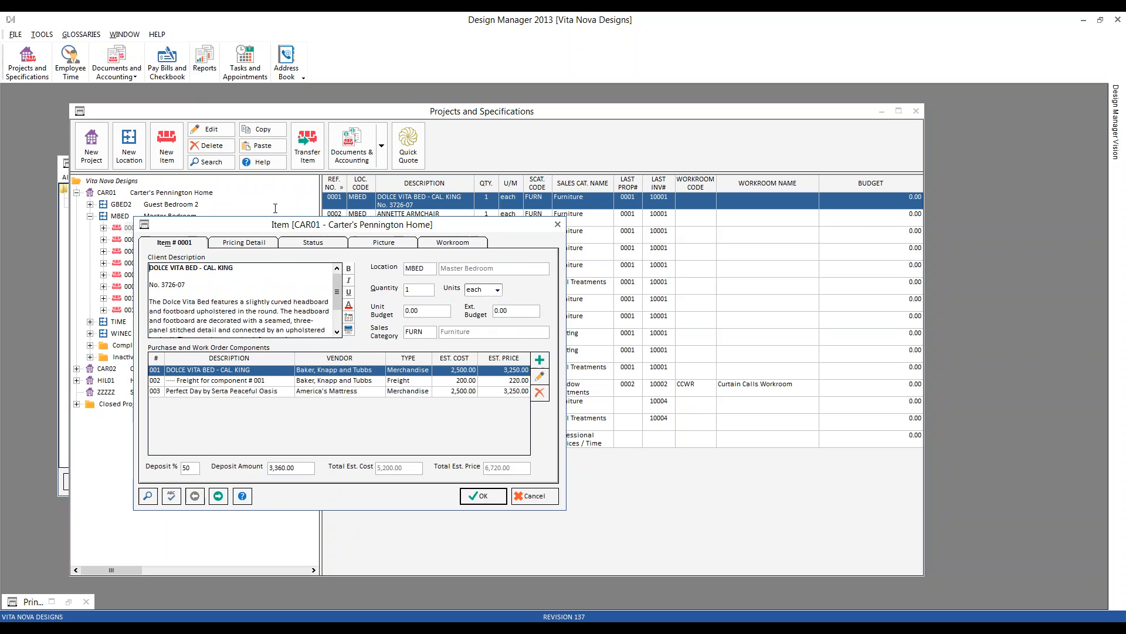
left_click_drag(270, 229, 261, 210)
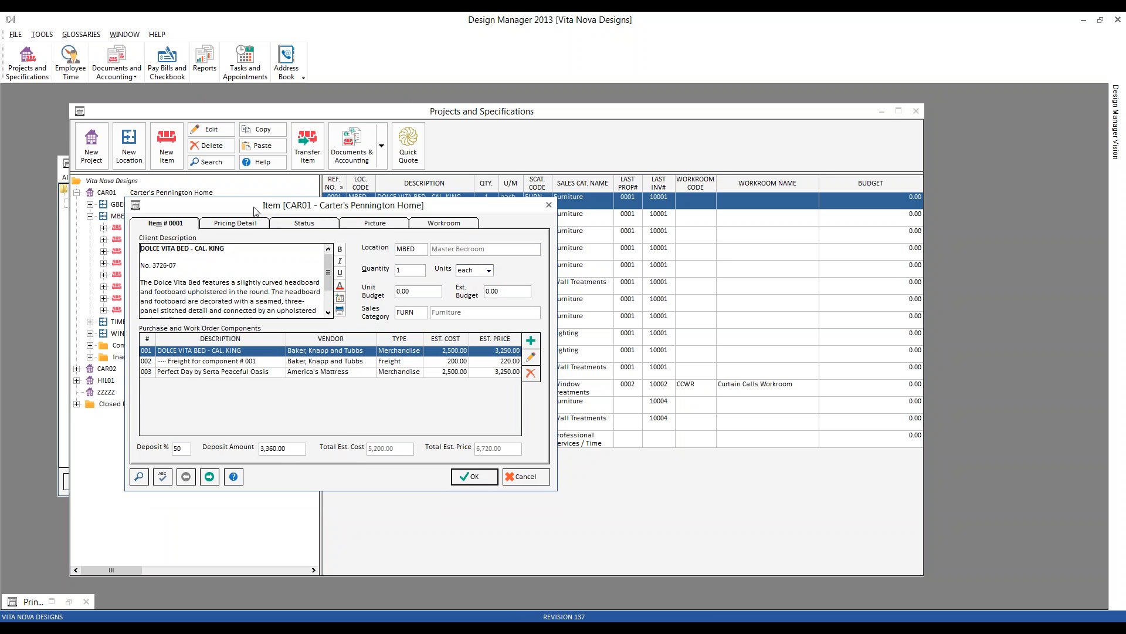
left_click(316, 225)
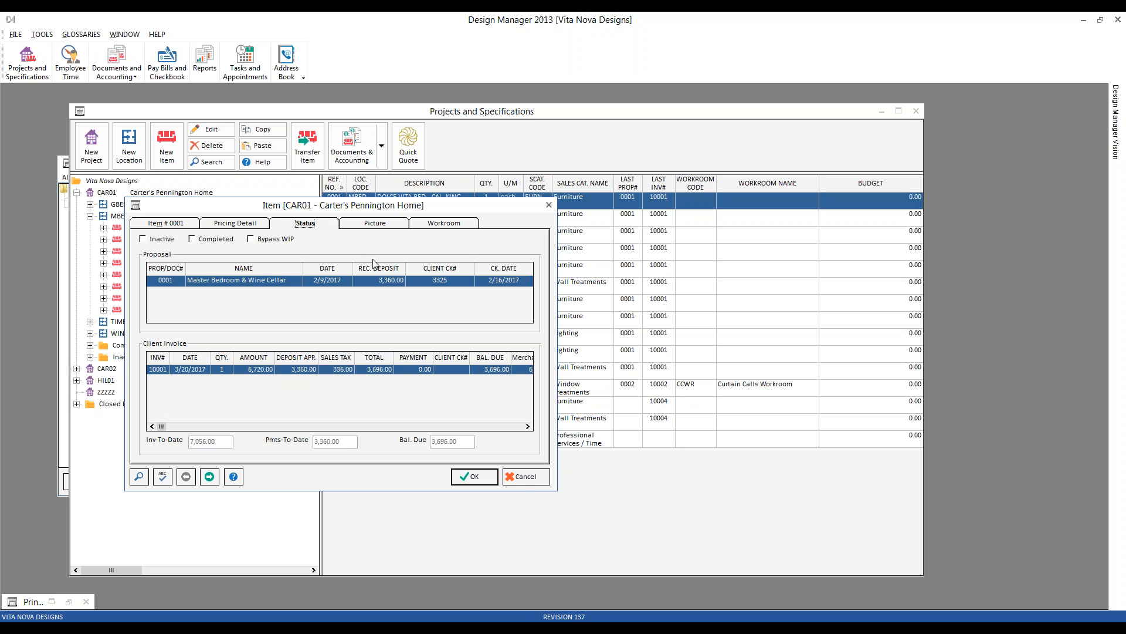
left_click(521, 478)
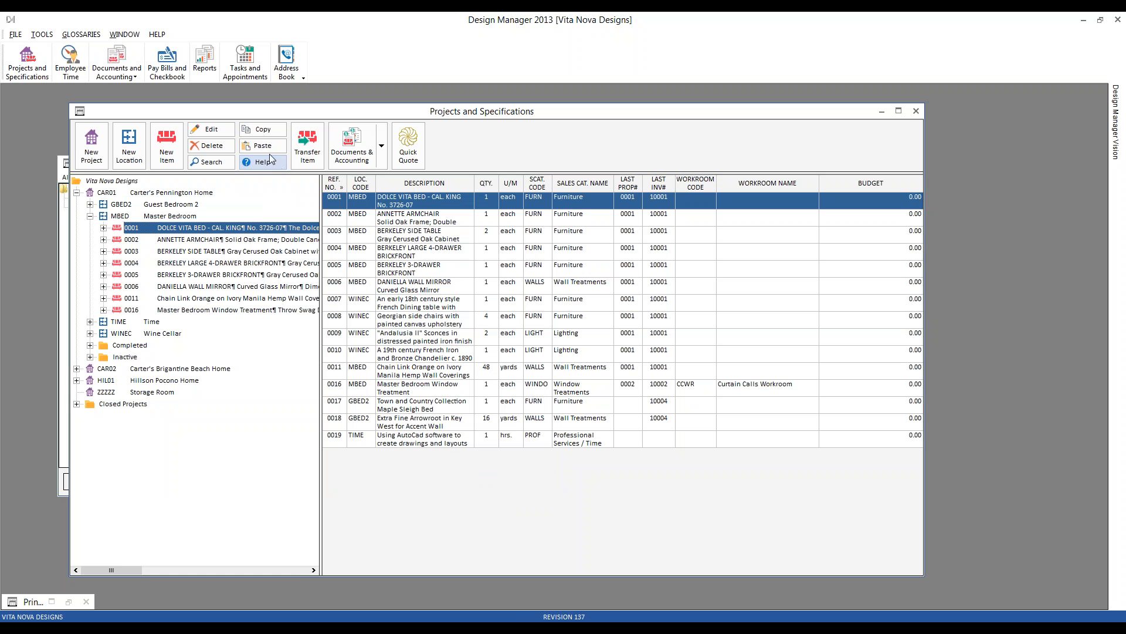
Step: Examine the completed Time items and the Inactive folder of project CAR01, and close the project specifications
left_click(90, 345)
left_click(104, 356)
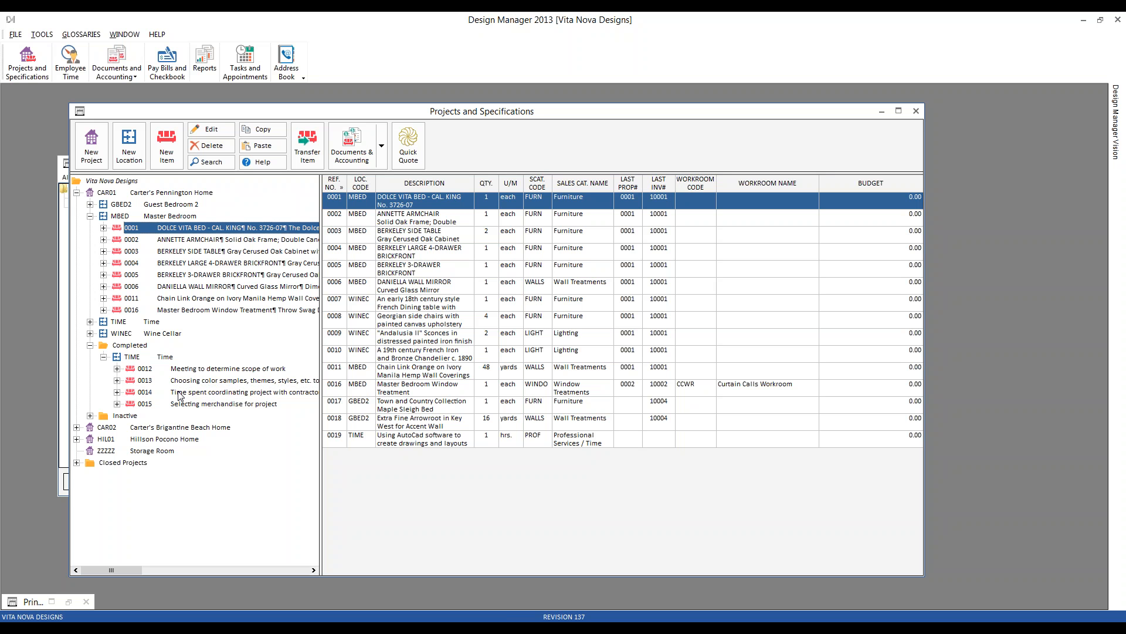
left_click(90, 345)
left_click(132, 348)
double_click(131, 351)
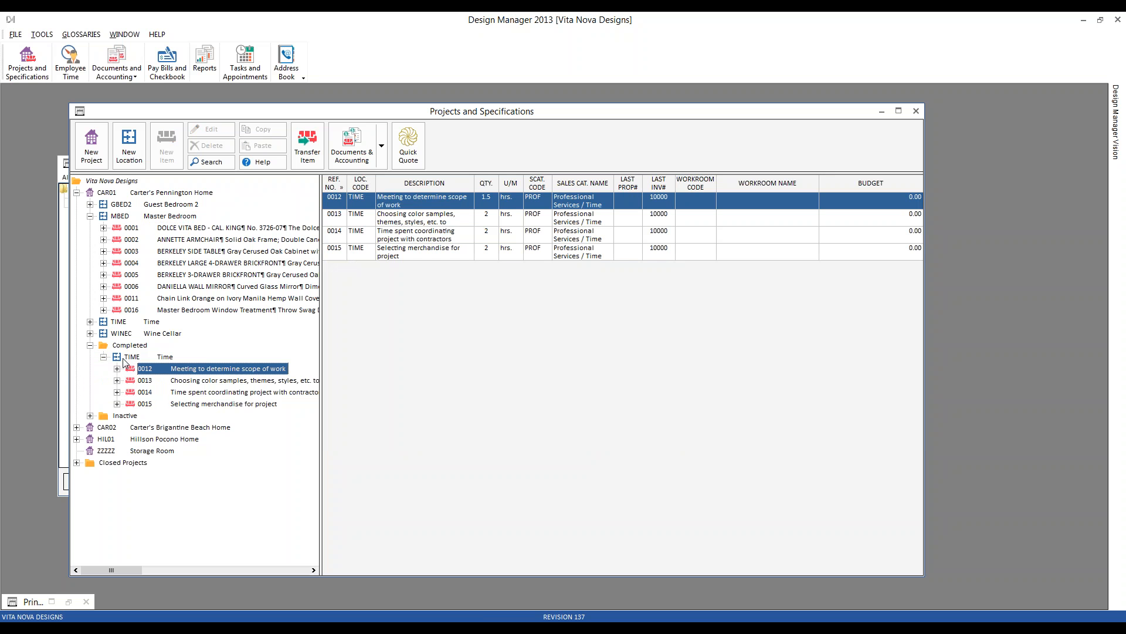
left_click(122, 416)
left_click(90, 345)
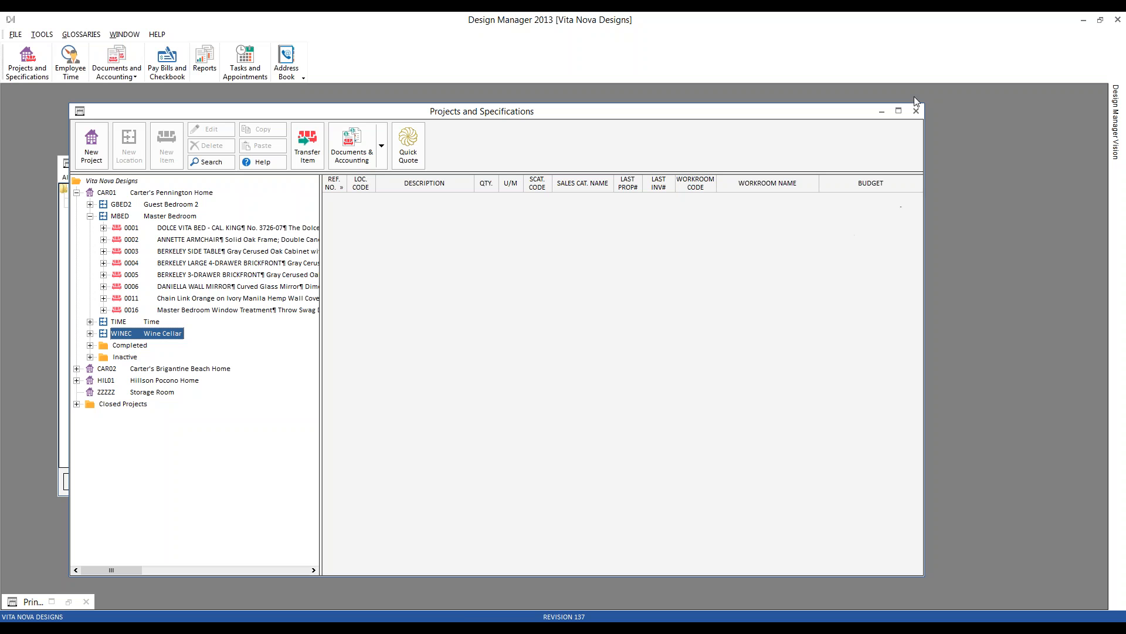
left_click(916, 111)
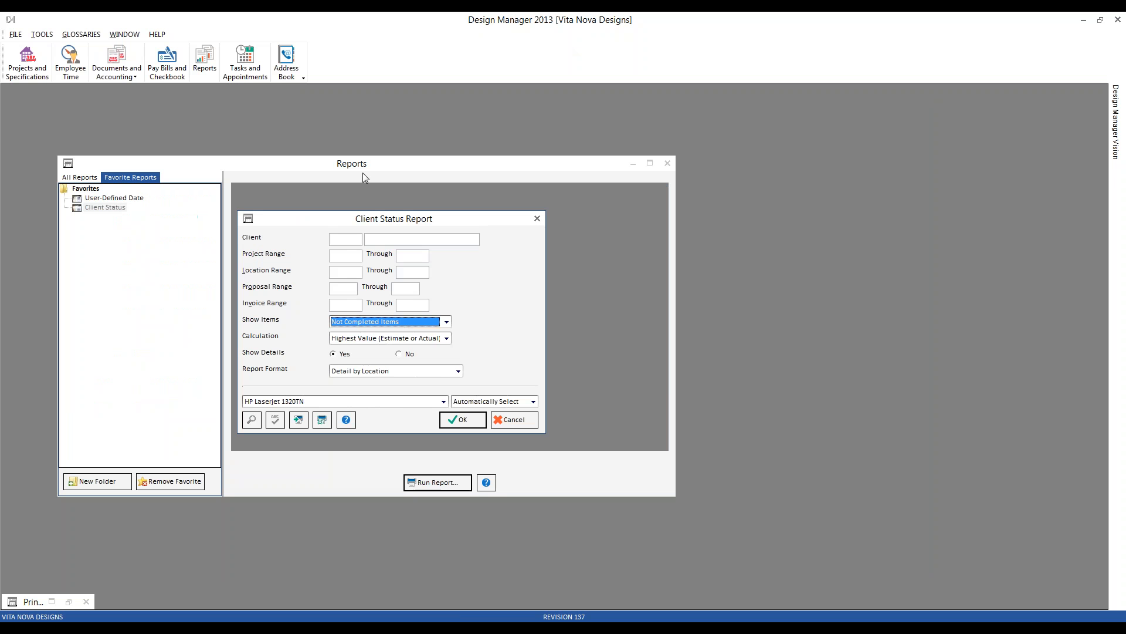
Step: Switch to Design Manager Pro, cancel the Client Status report options, and open the specifications of project CAR01
left_click(445, 604)
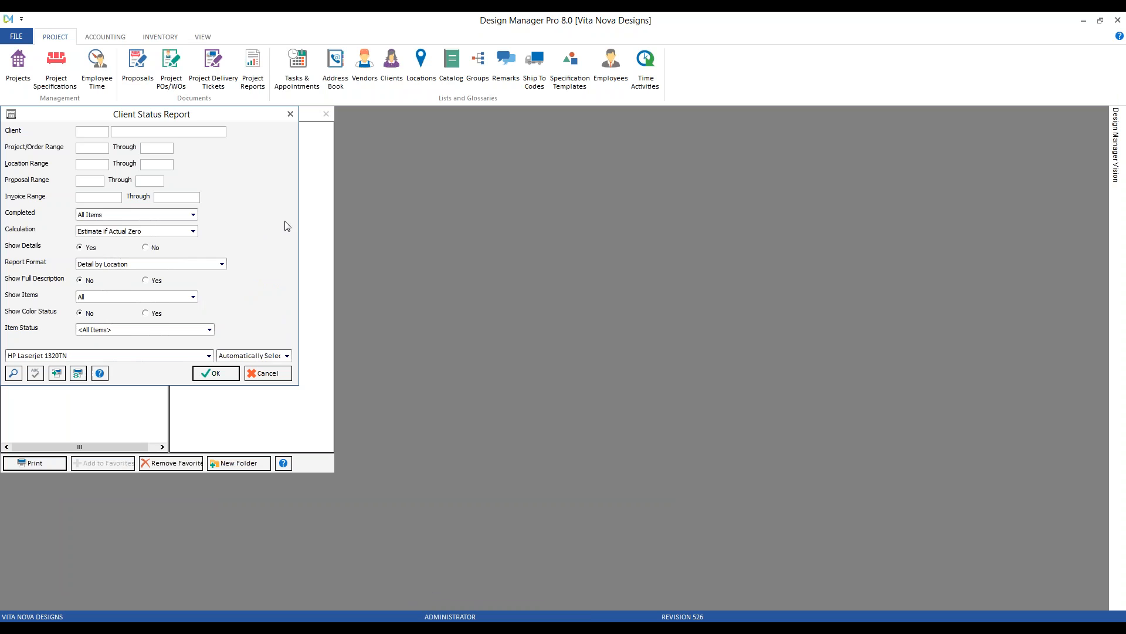
left_click(276, 376)
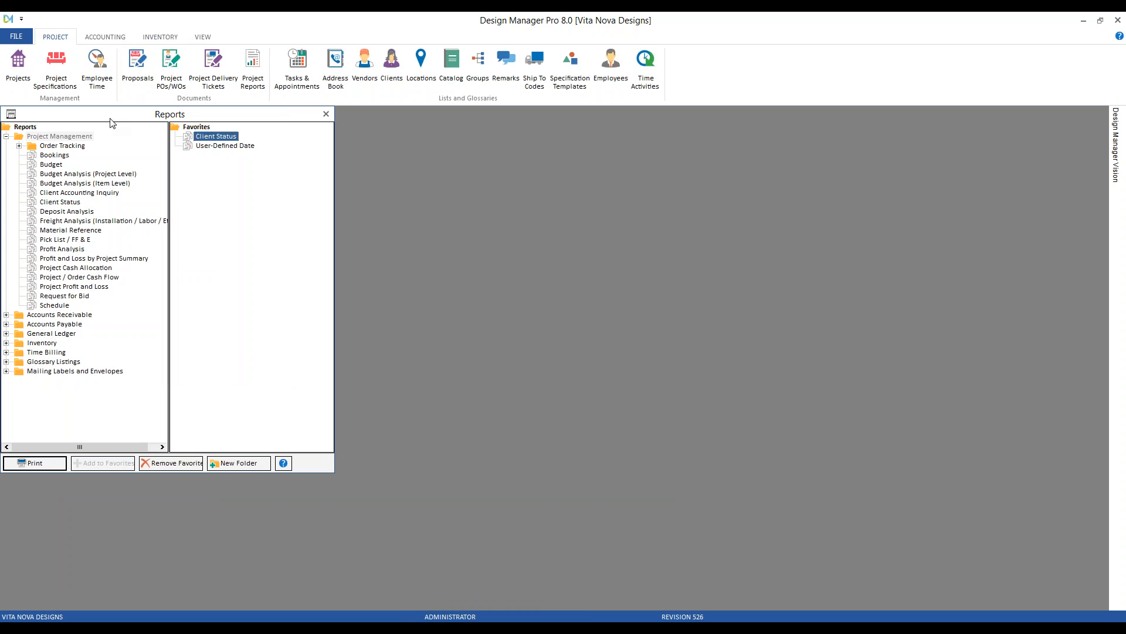
left_click_drag(106, 120, 117, 131)
left_click(57, 69)
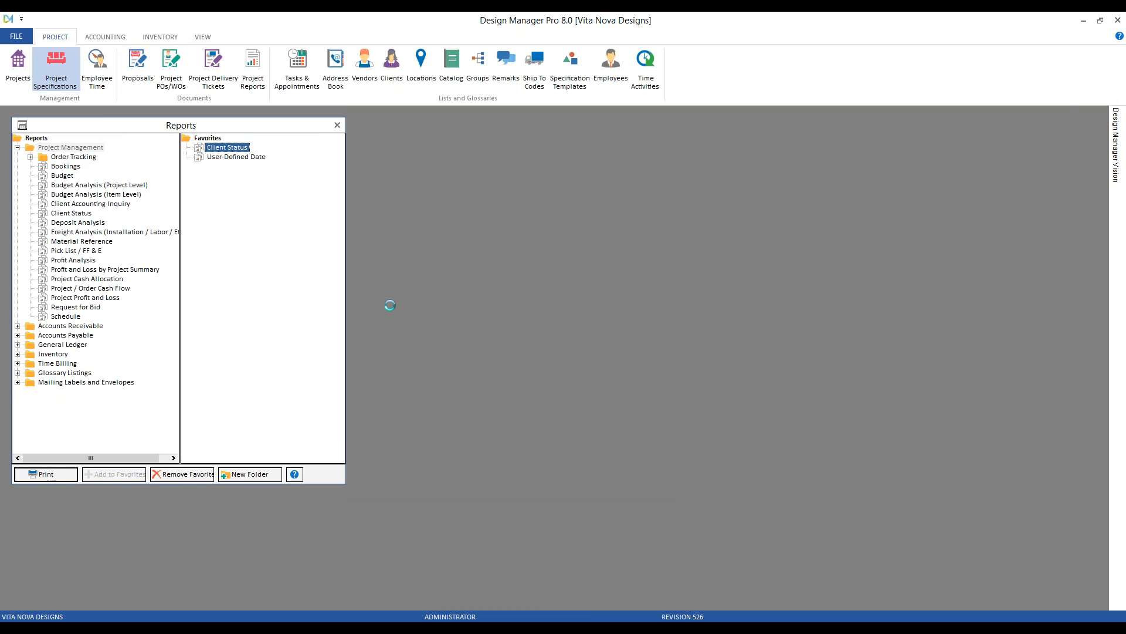
type("CAR01")
key("Tab")
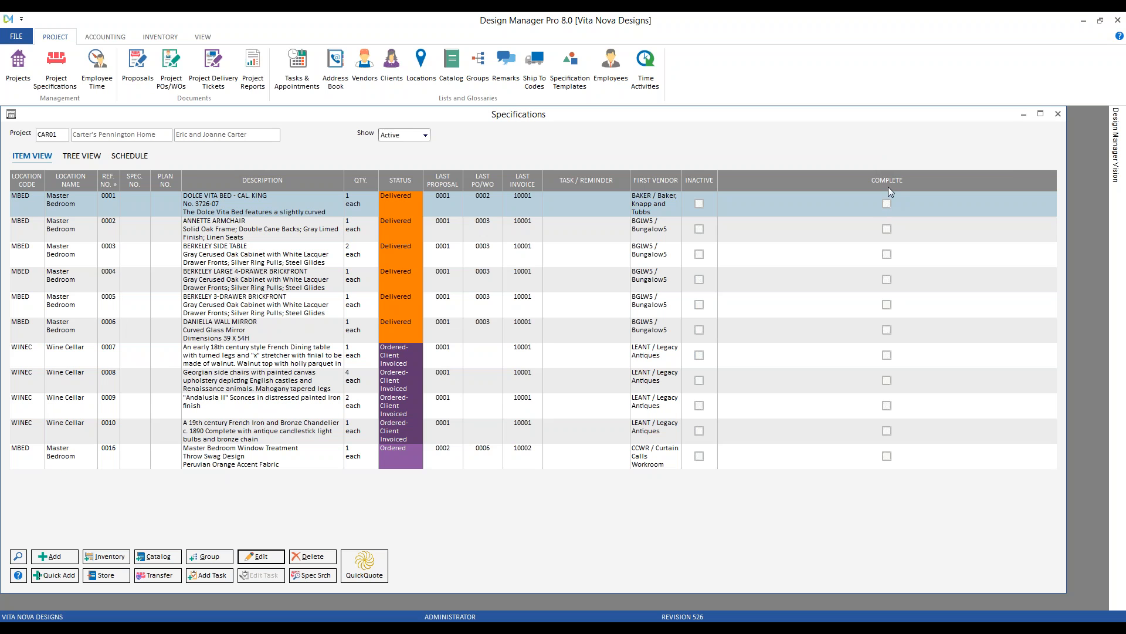
Step: Examine where the Dolce Vita bed can be marked completed, in the item list and its status details, and close the item without changes
left_click(886, 204)
double_click(562, 203)
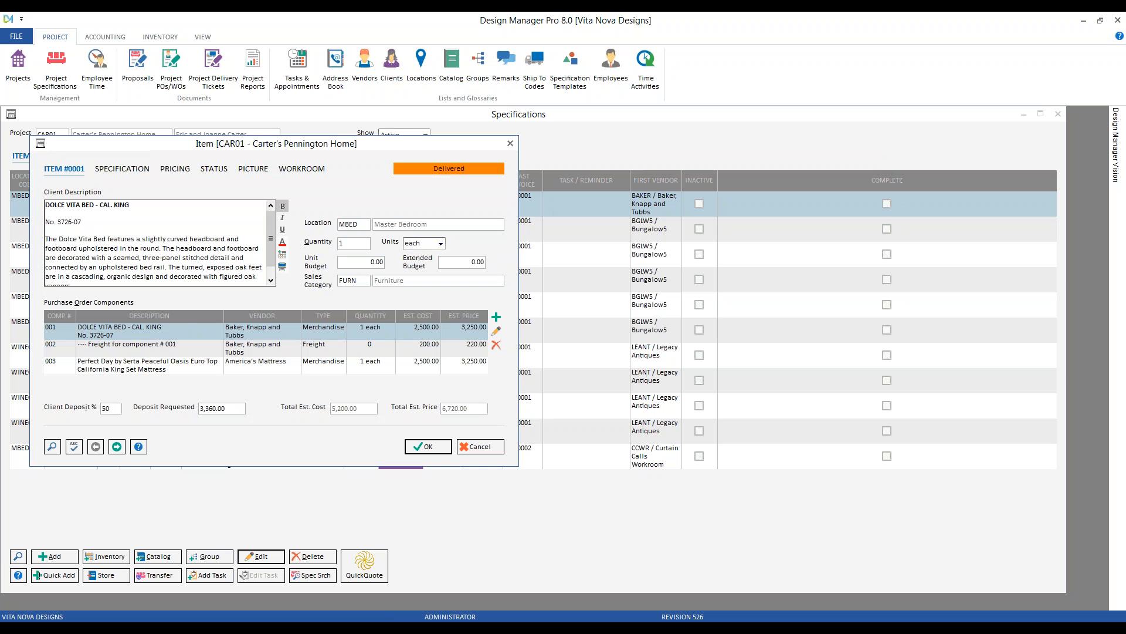
left_click(214, 169)
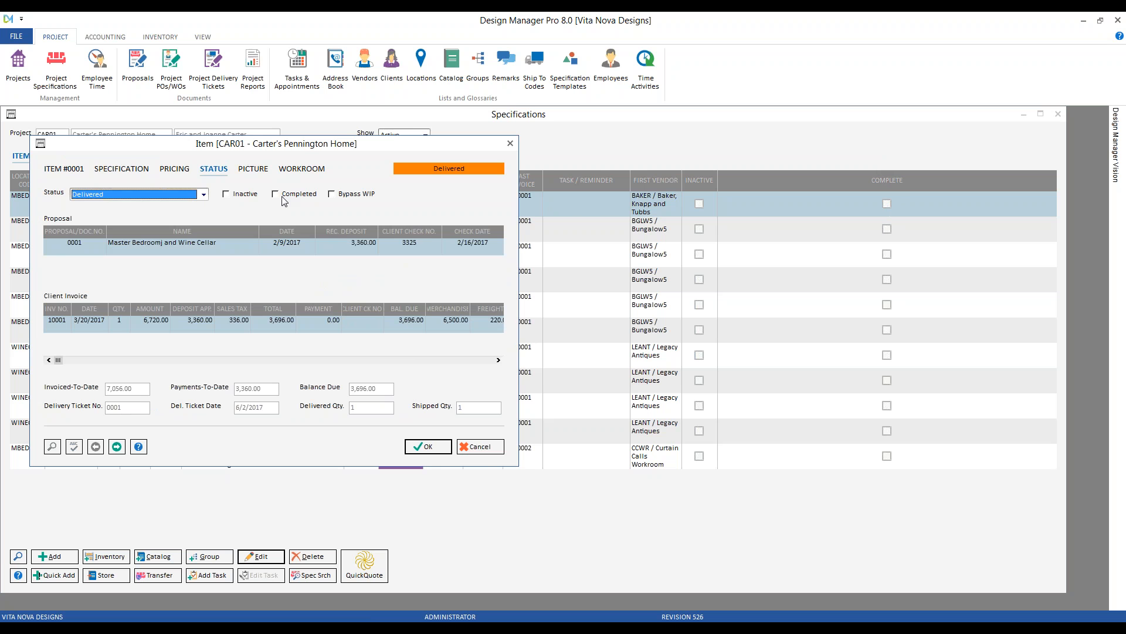
left_click(484, 449)
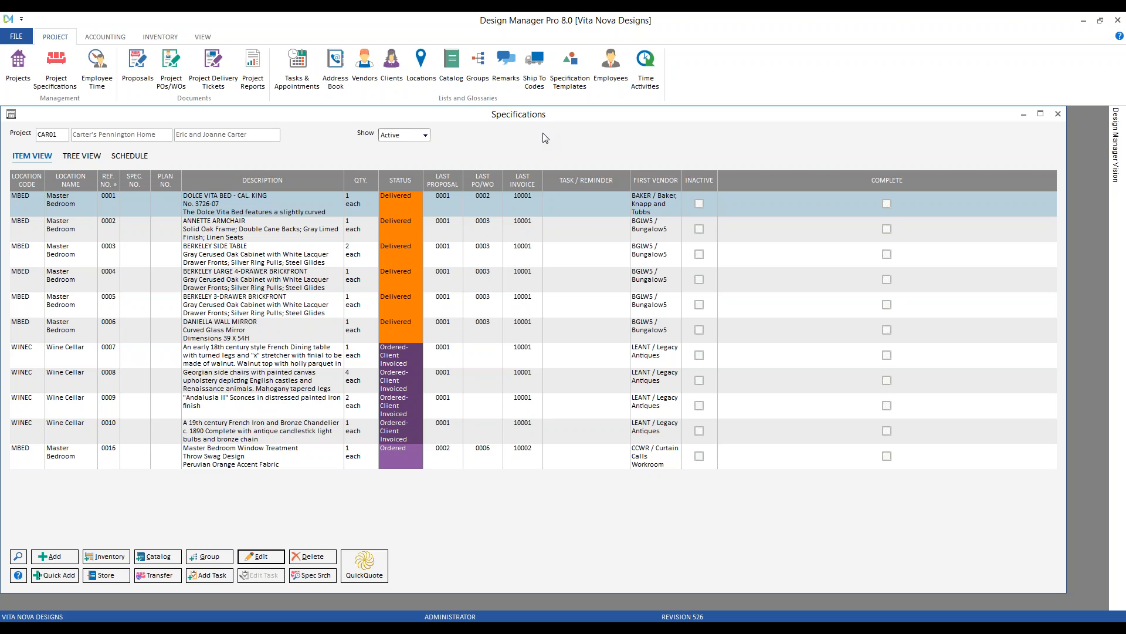
Step: Show the Complete items of project CAR01's specifications for review, and return the list to the Active items
left_click(411, 136)
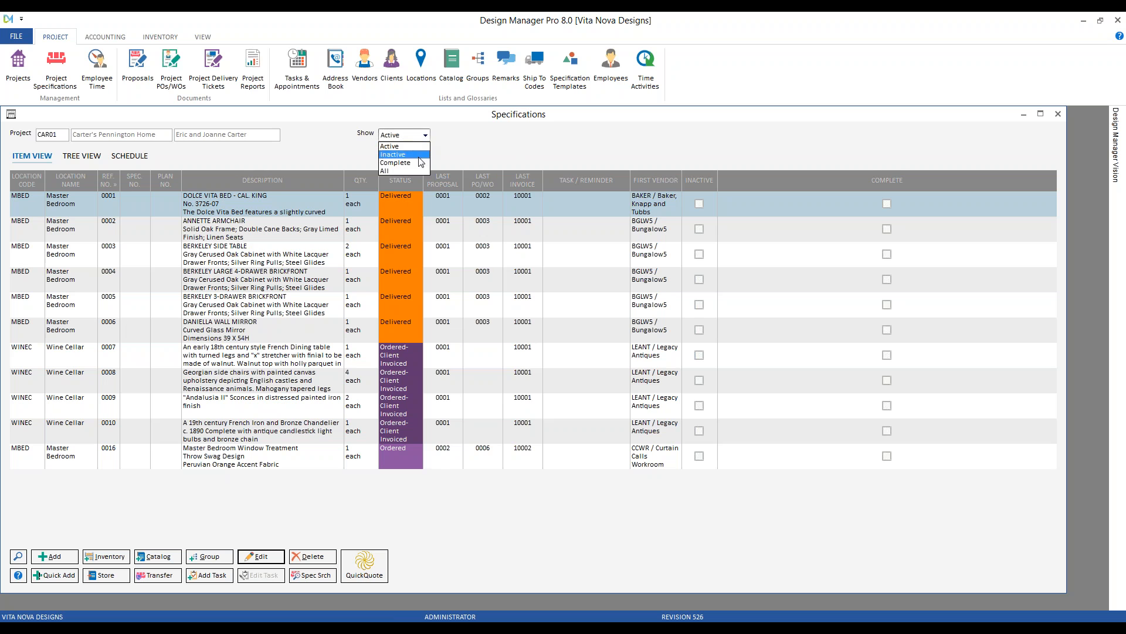
left_click(418, 166)
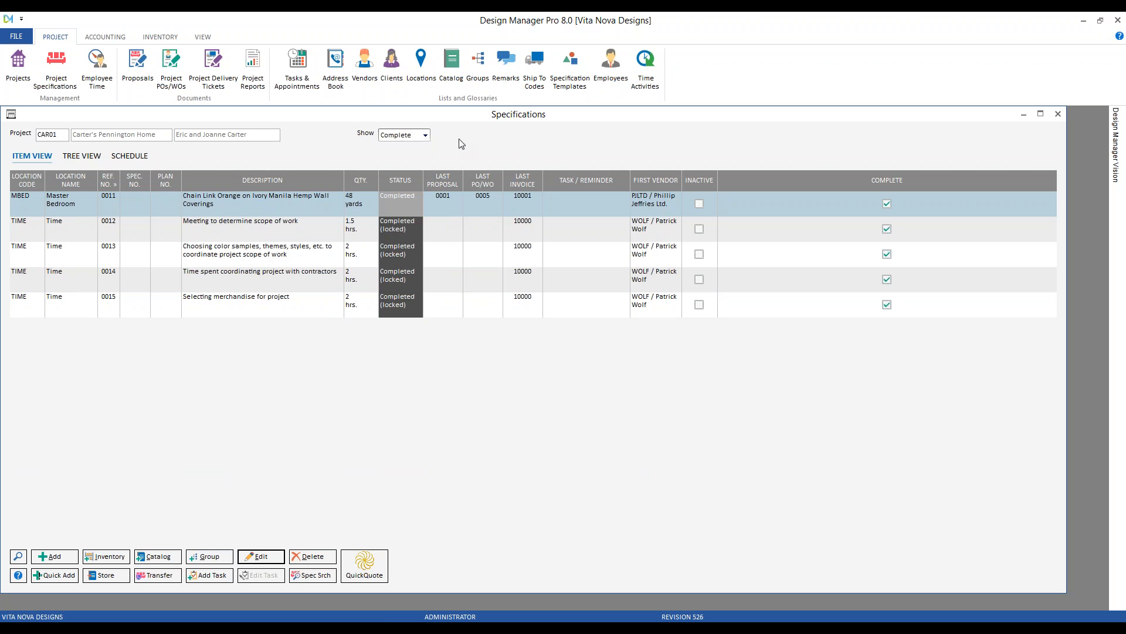
left_click(412, 138)
left_click(410, 147)
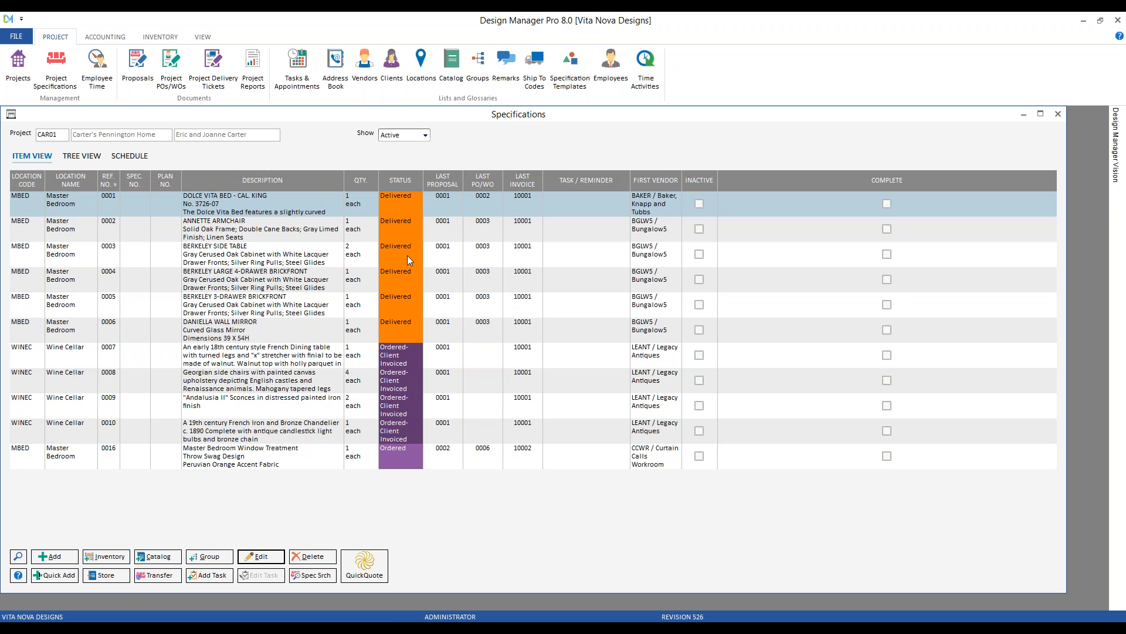
Step: Mark the Dolce Vita bed as Completed in the item list, and set its status back to Delivered
left_click(400, 199)
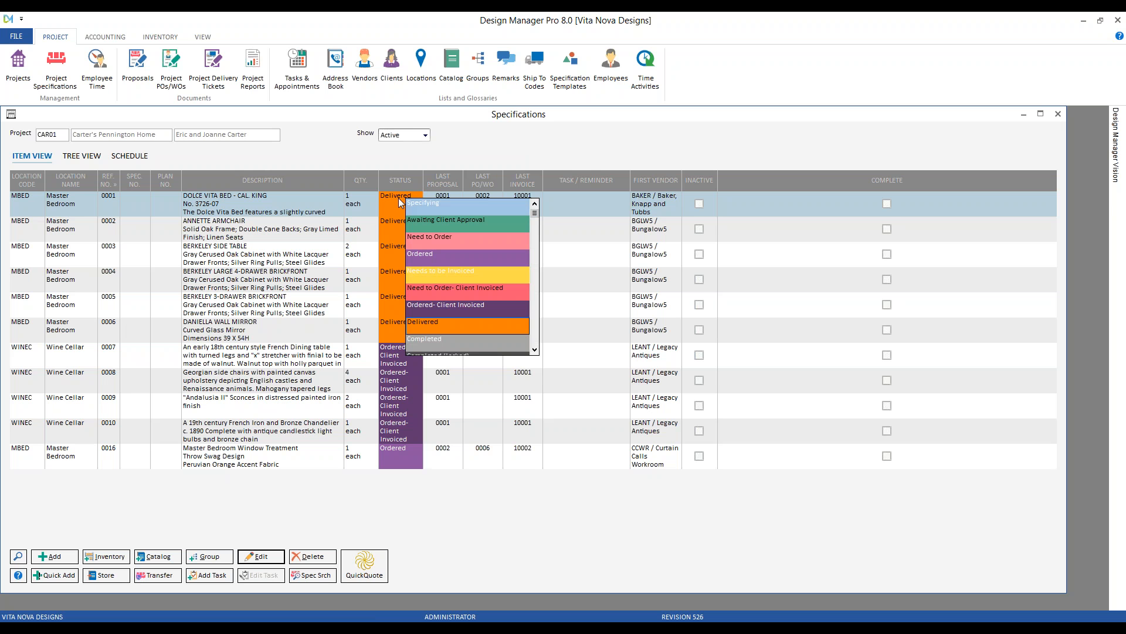
left_click(443, 343)
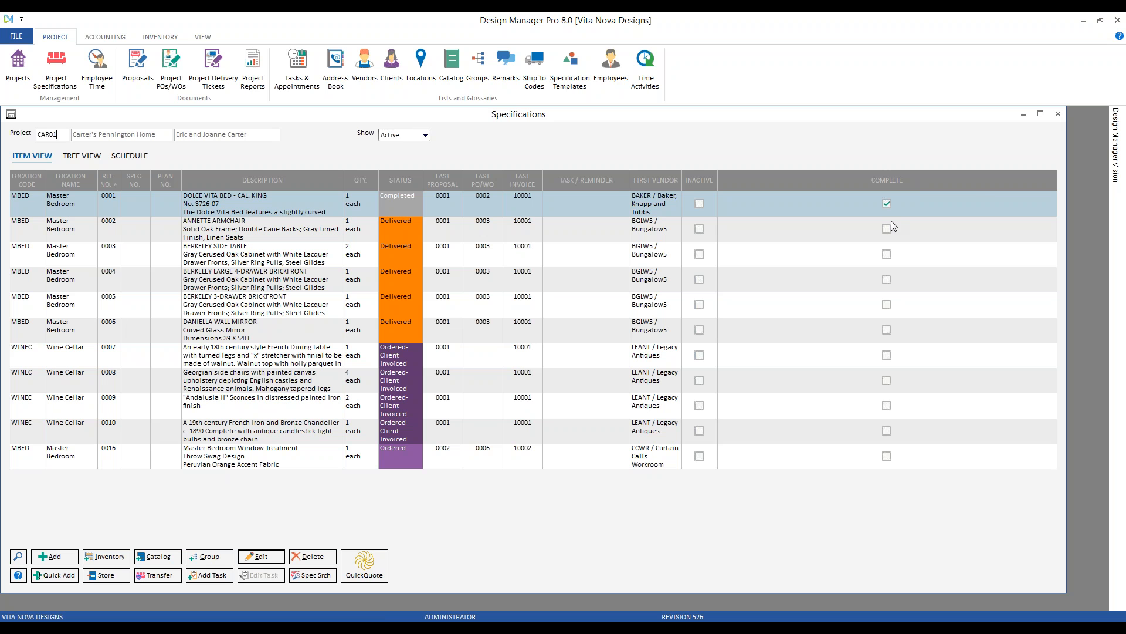
left_click(401, 205)
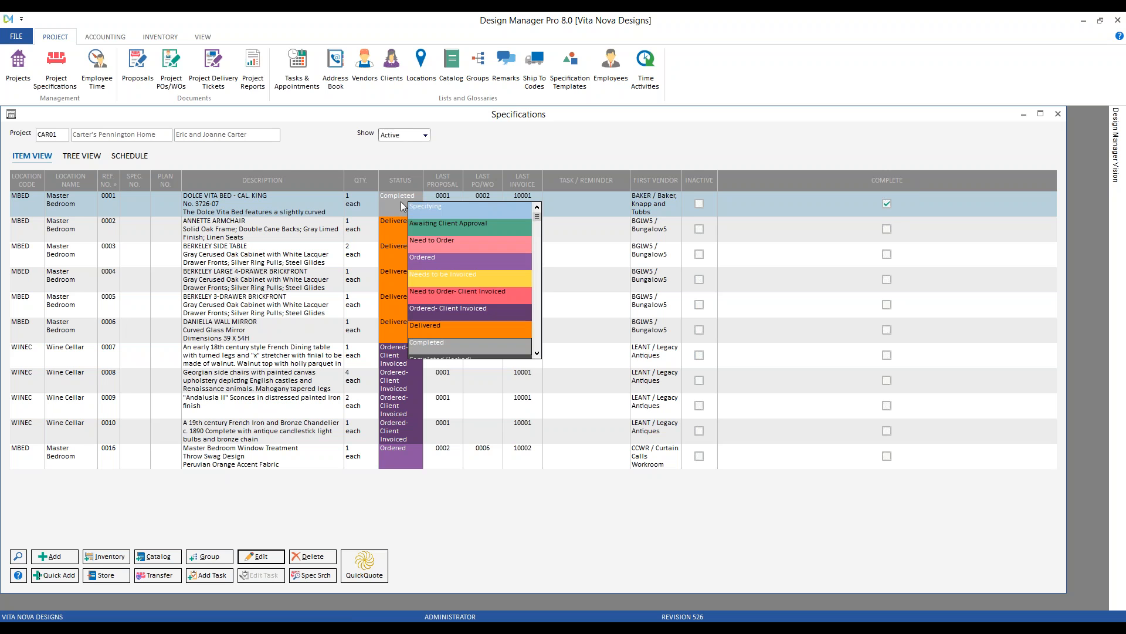
left_click(440, 327)
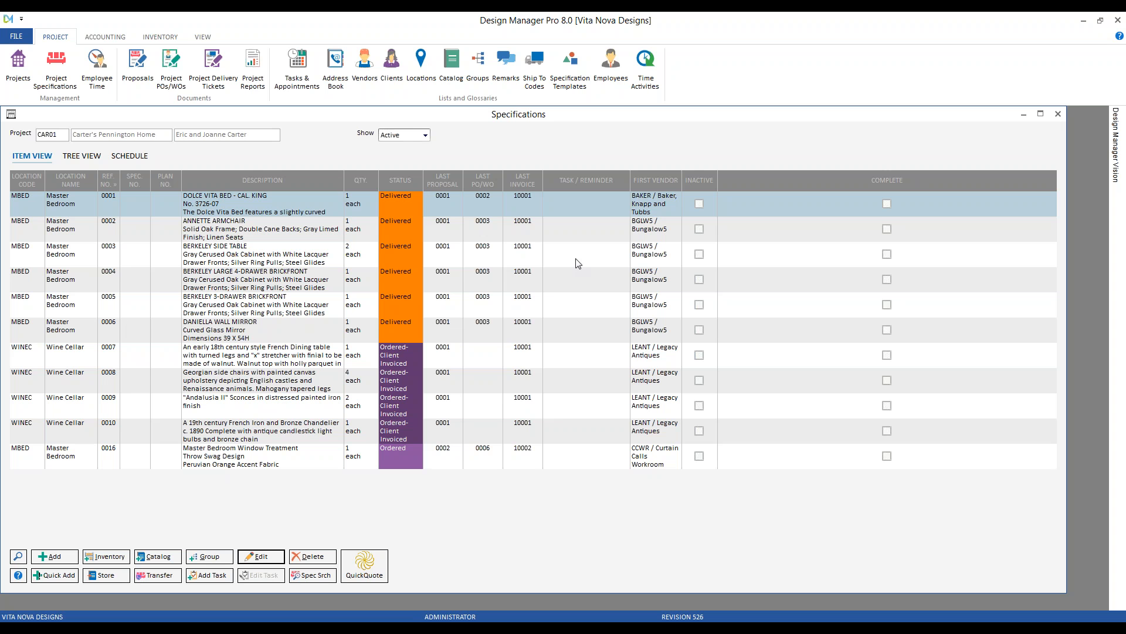
Step: Switch to the browser, show the Status Codes and Project Schedule in DM Pro video page, and return to Design Manager 2013
left_click(532, 300)
key("alt+Tab")
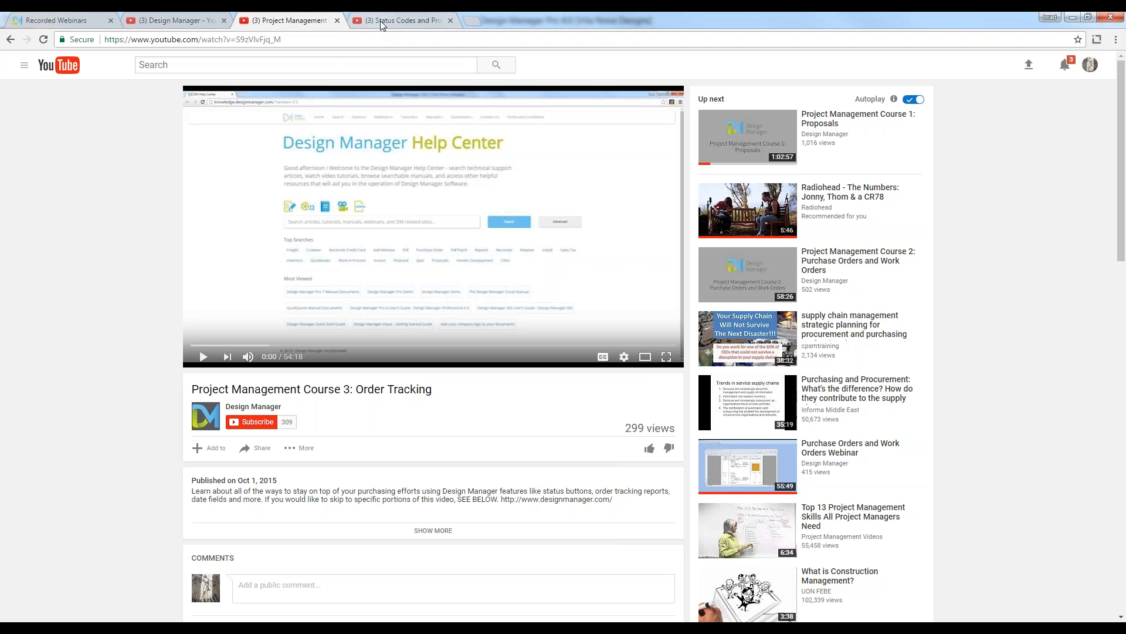
left_click(382, 23)
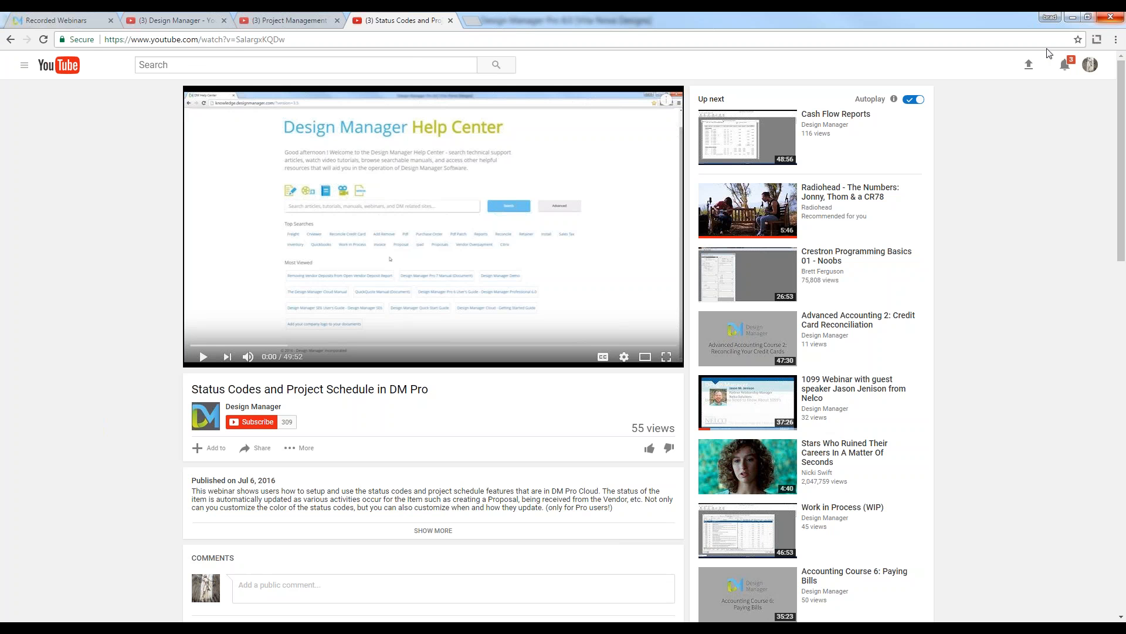
left_click(1122, 21)
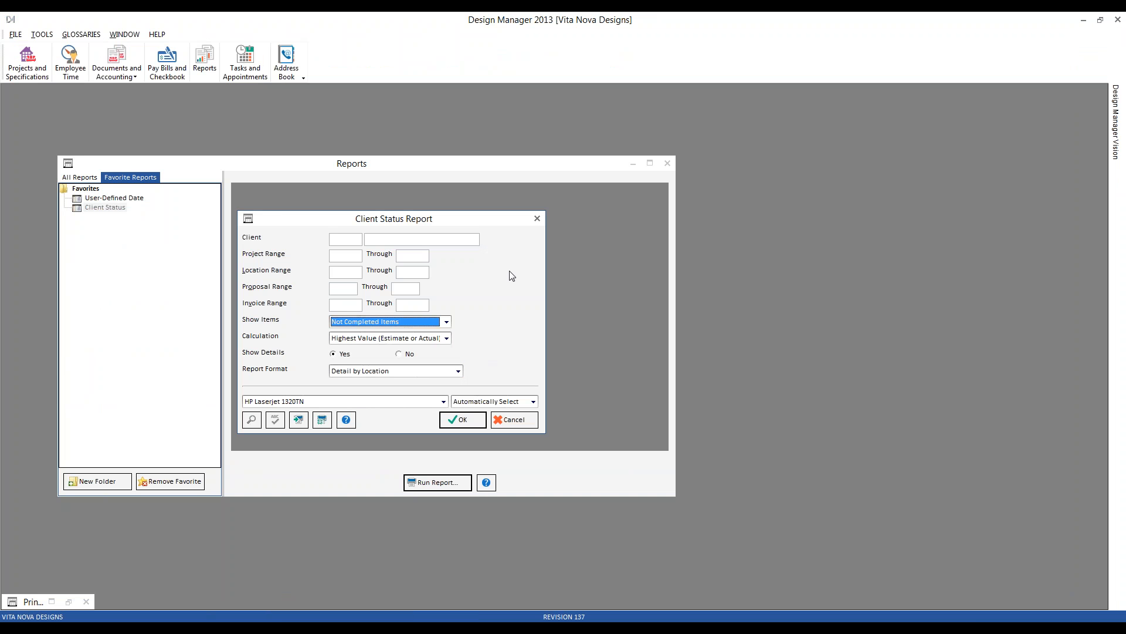
Step: Run the Client Status report for the client, entering the client code and limiting it to Not Completed Items
left_click(345, 239)
type("CARTE")
key("Tab")
left_click(446, 321)
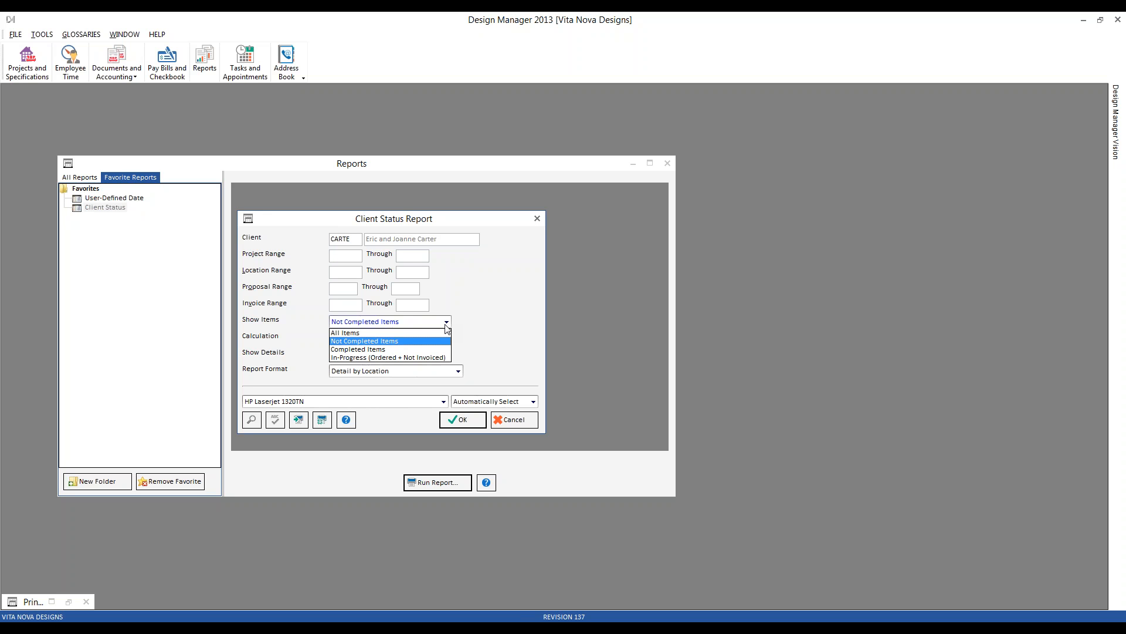
left_click(406, 341)
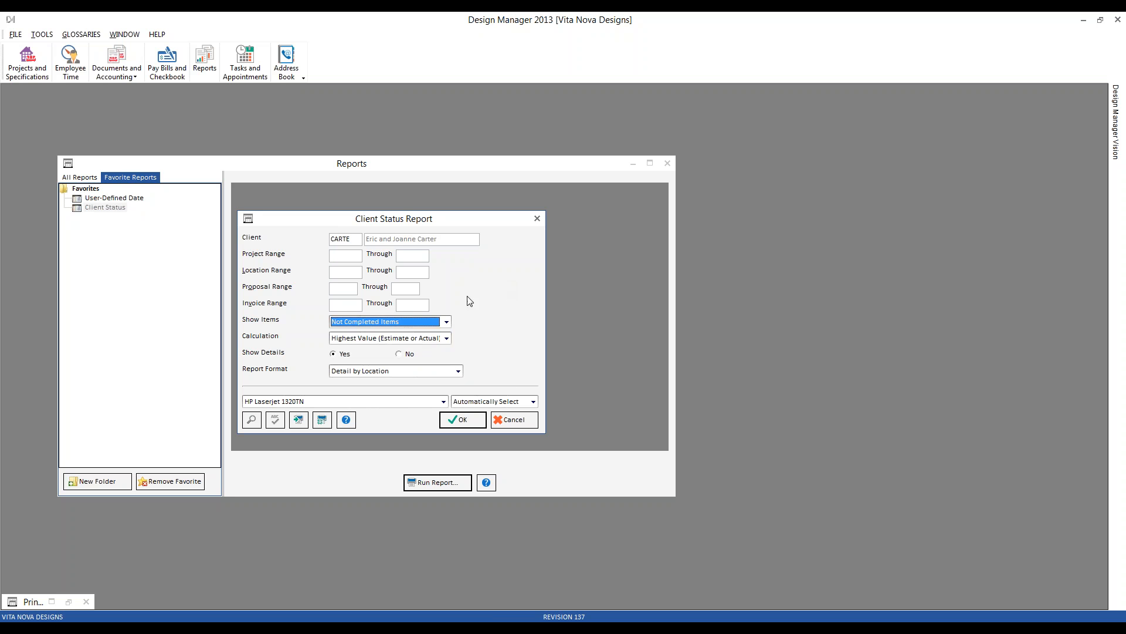
left_click(472, 420)
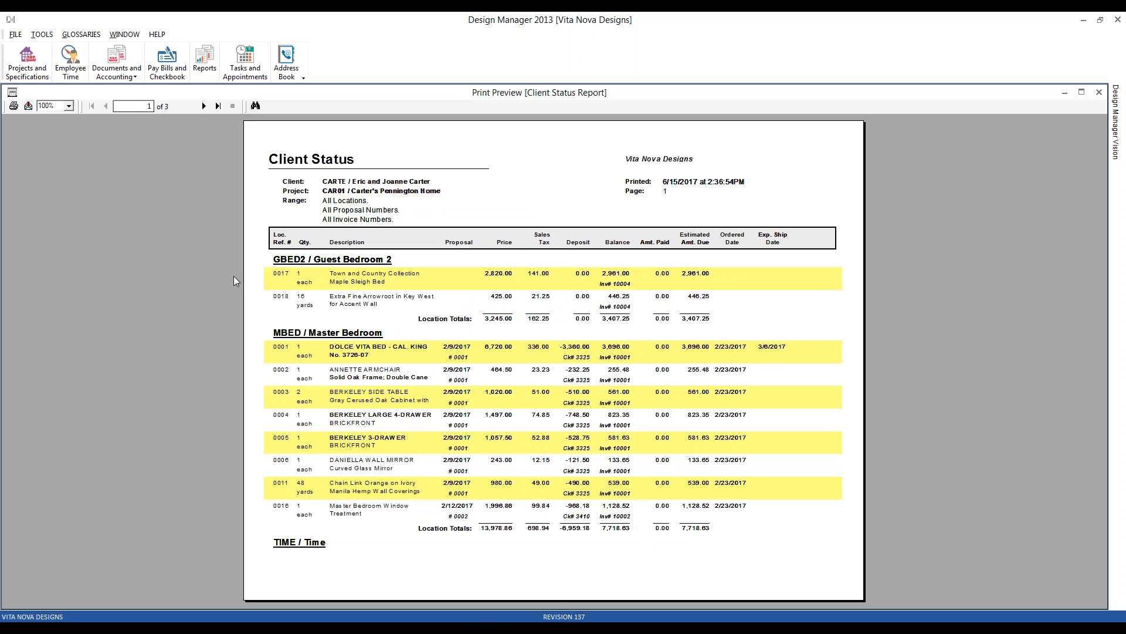
Step: Examine the Master Bedroom, Time and Wine Cellar entries across the Client Status report's pages, and close the preview
left_click_drag(2, 84, 250, 97)
left_click(414, 334)
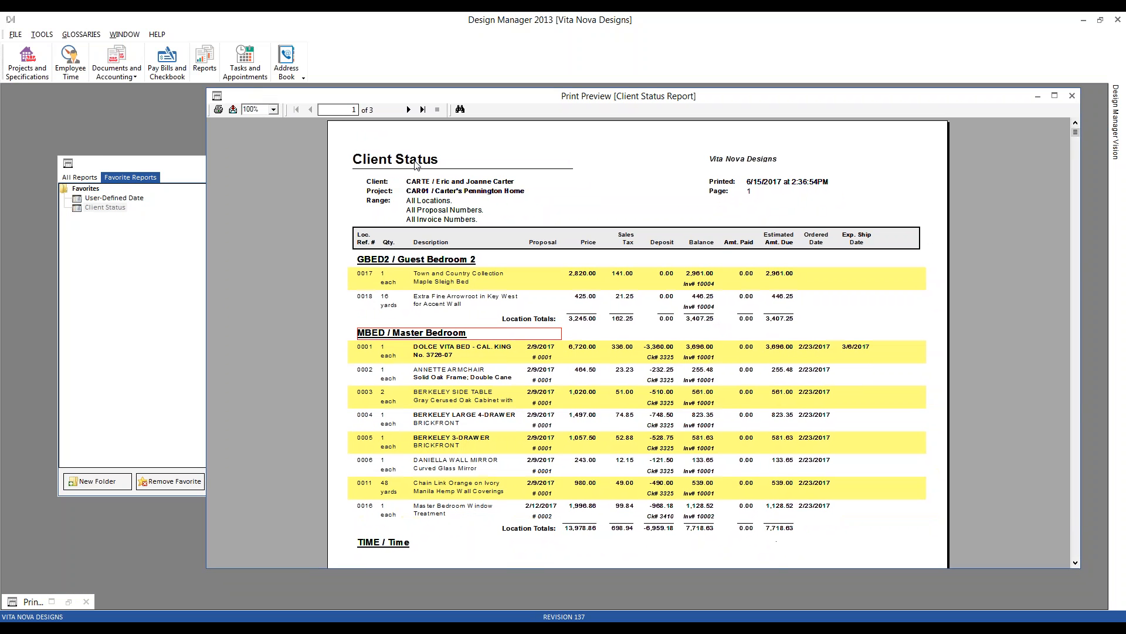
left_click(408, 109)
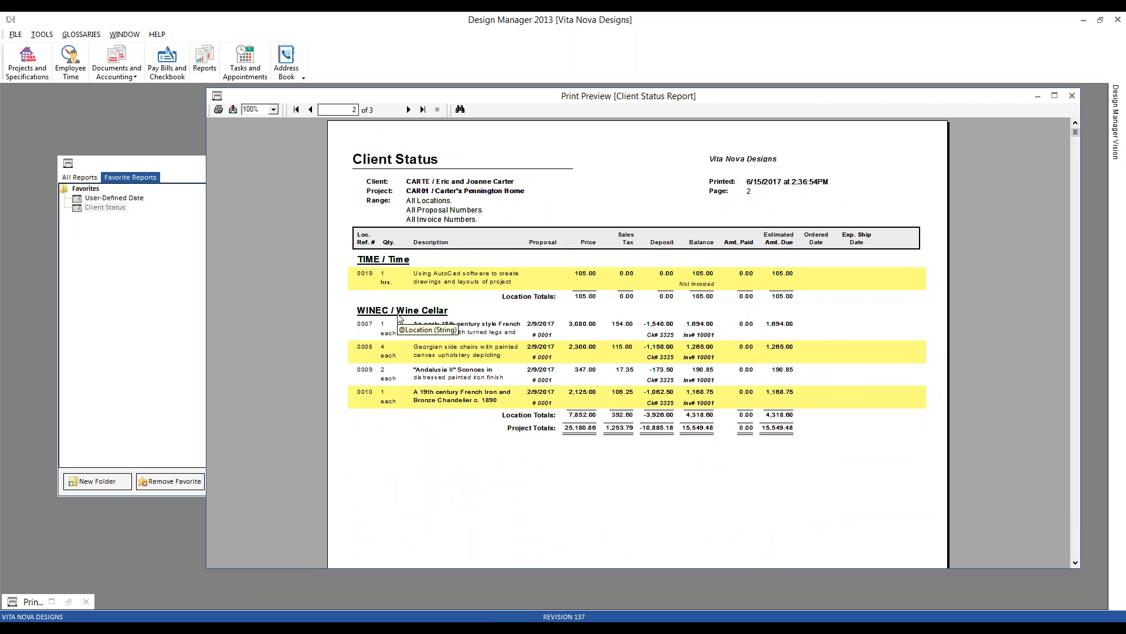
left_click(69, 601)
left_click(203, 106)
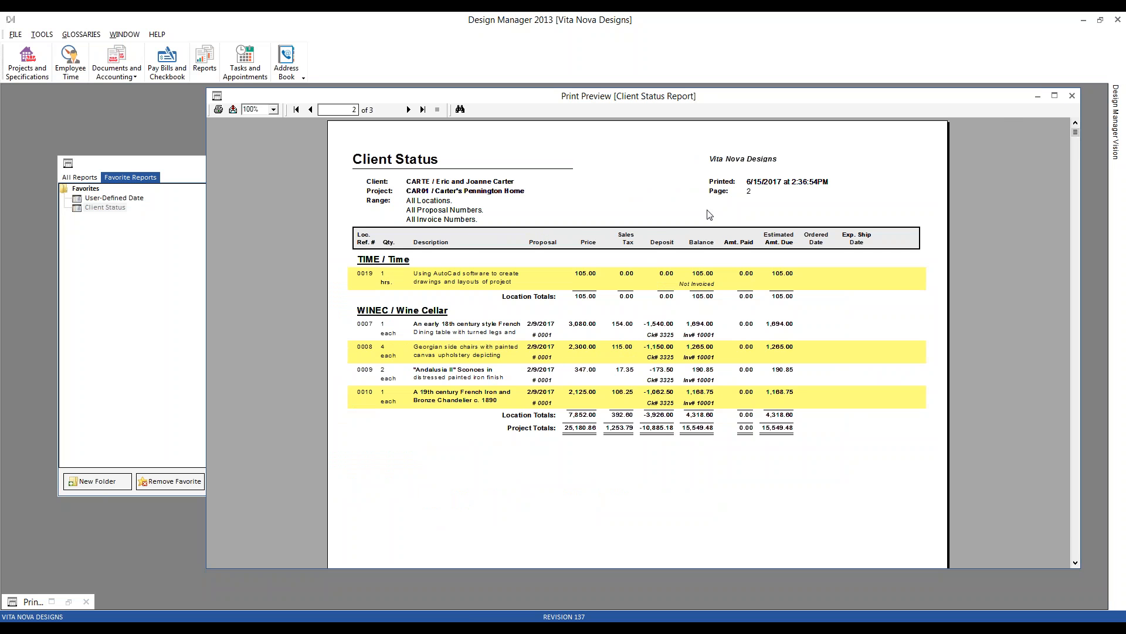
left_click(1073, 97)
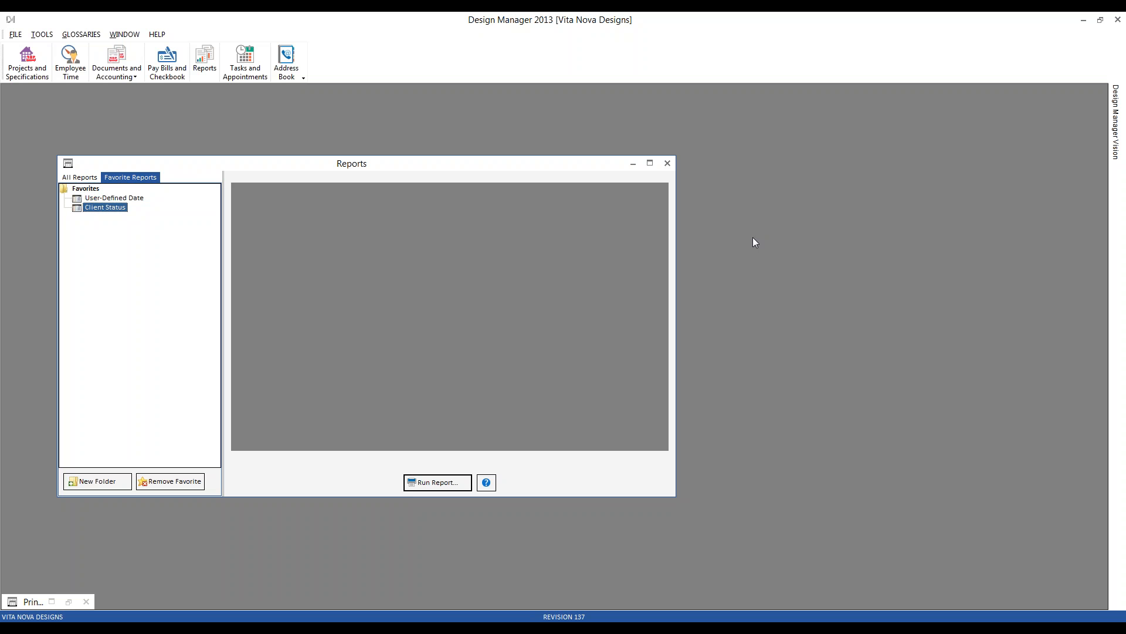
Step: Run the Client Status report for the same client showing only Completed Items, and close its preview after review
double_click(113, 212)
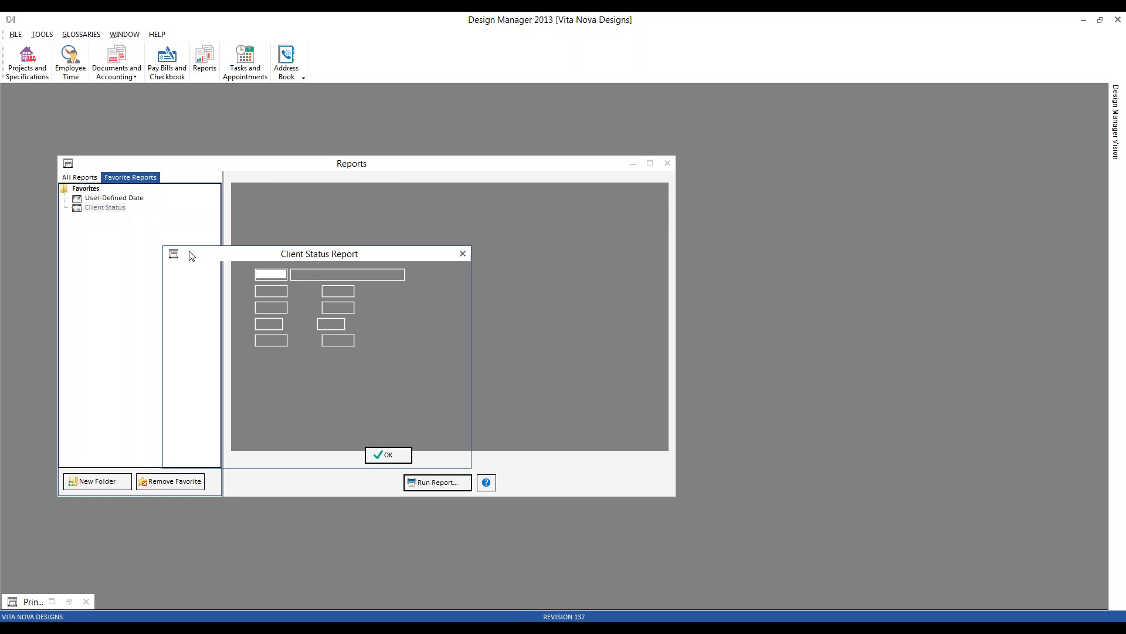
type("CARTE")
key("Tab")
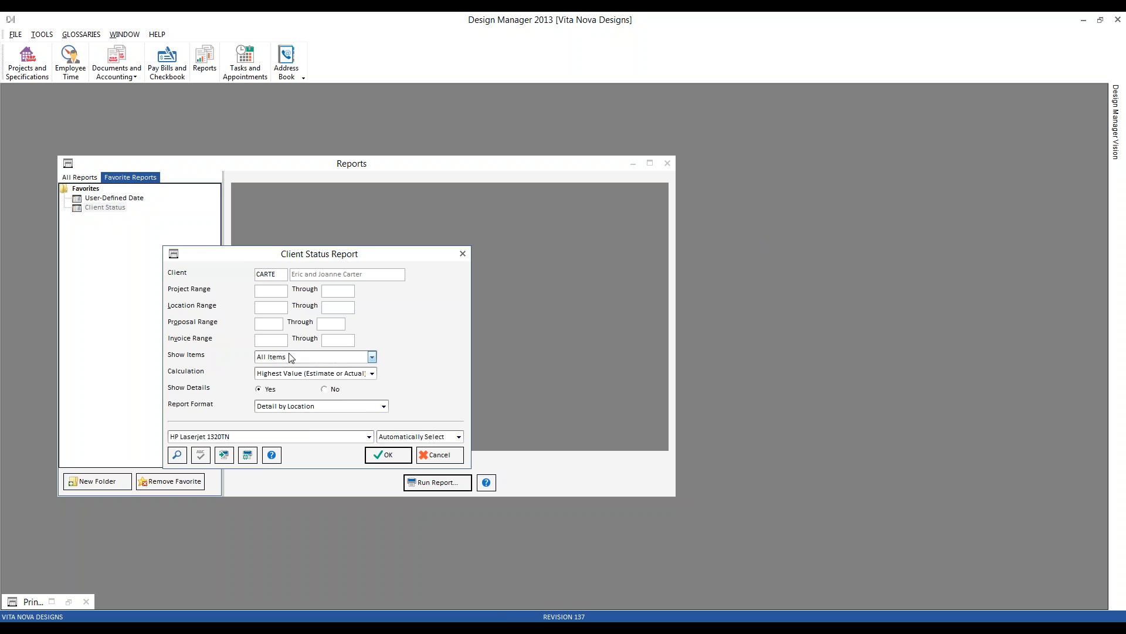
left_click(292, 356)
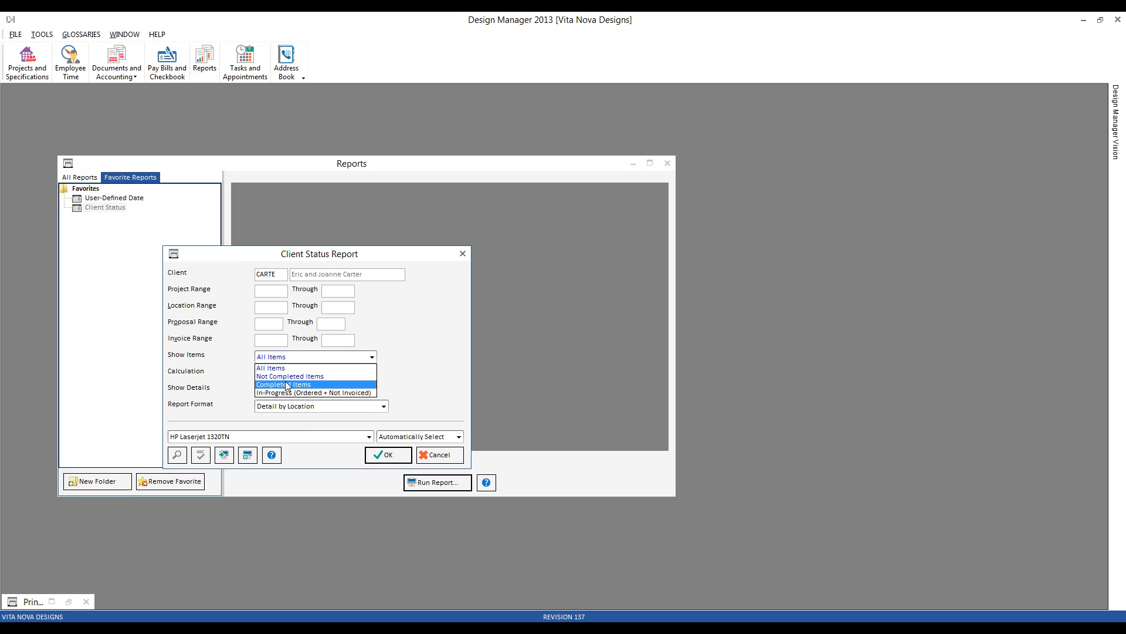
left_click(287, 385)
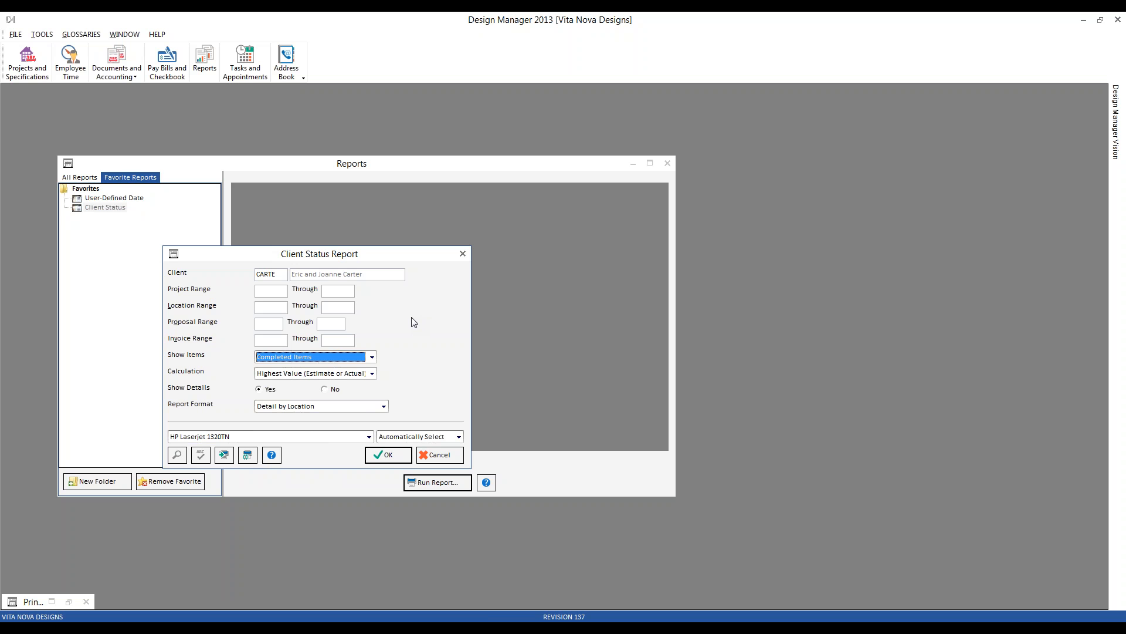
left_click(390, 457)
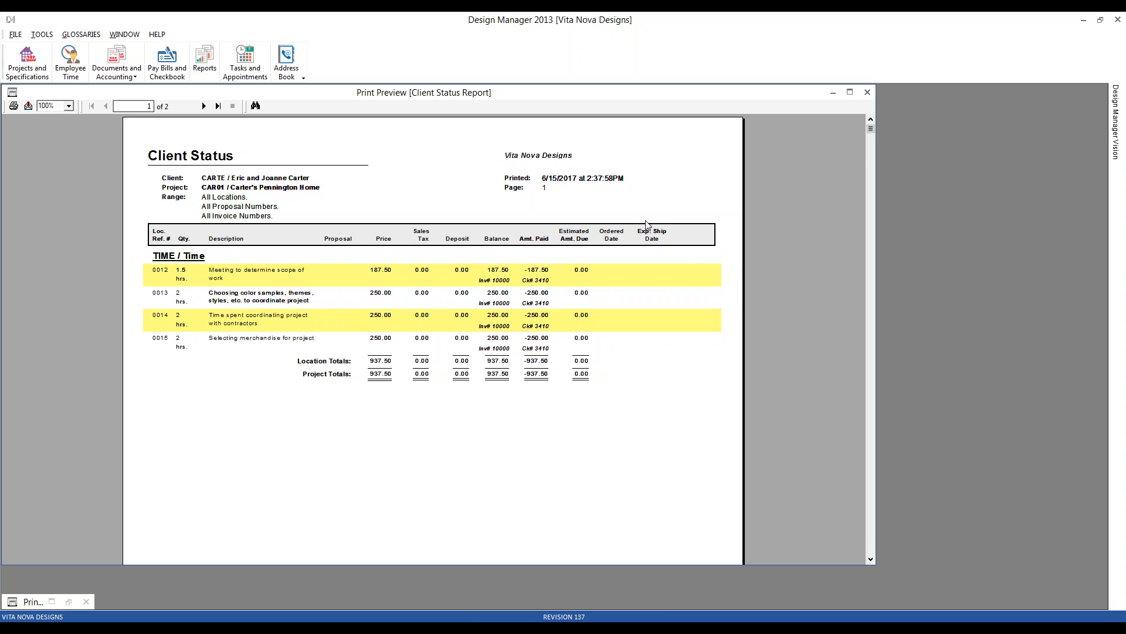
left_click(867, 93)
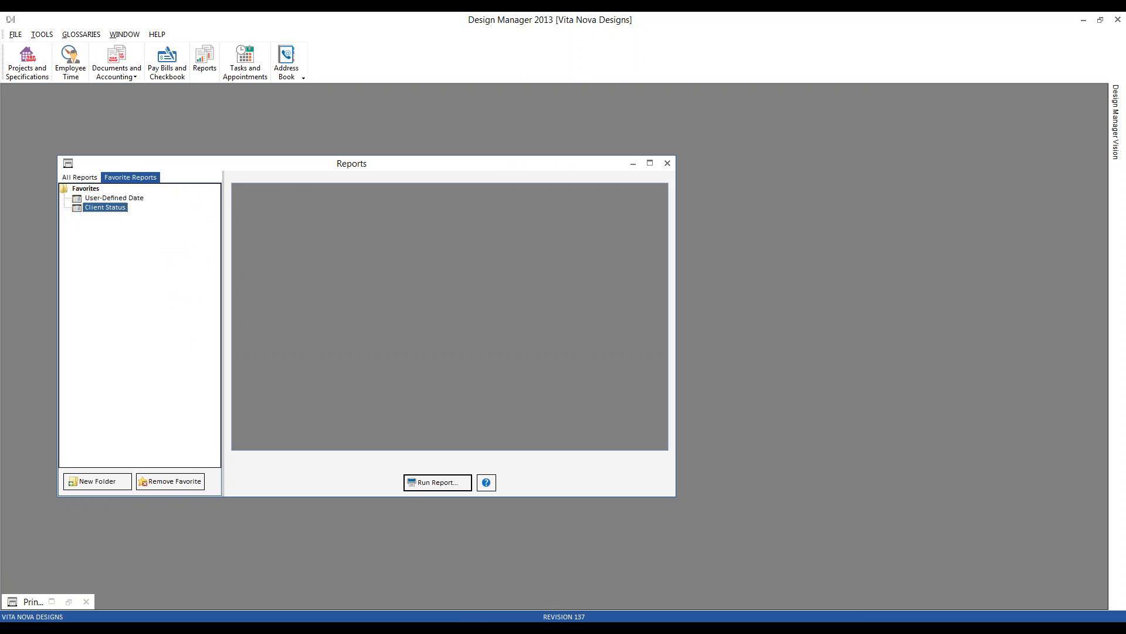
Step: Run the client's Client Status report for In-Progress (Ordered + Not Invoiced) items, and examine the invoicing state of each listed item
double_click(122, 209)
type("CARTE")
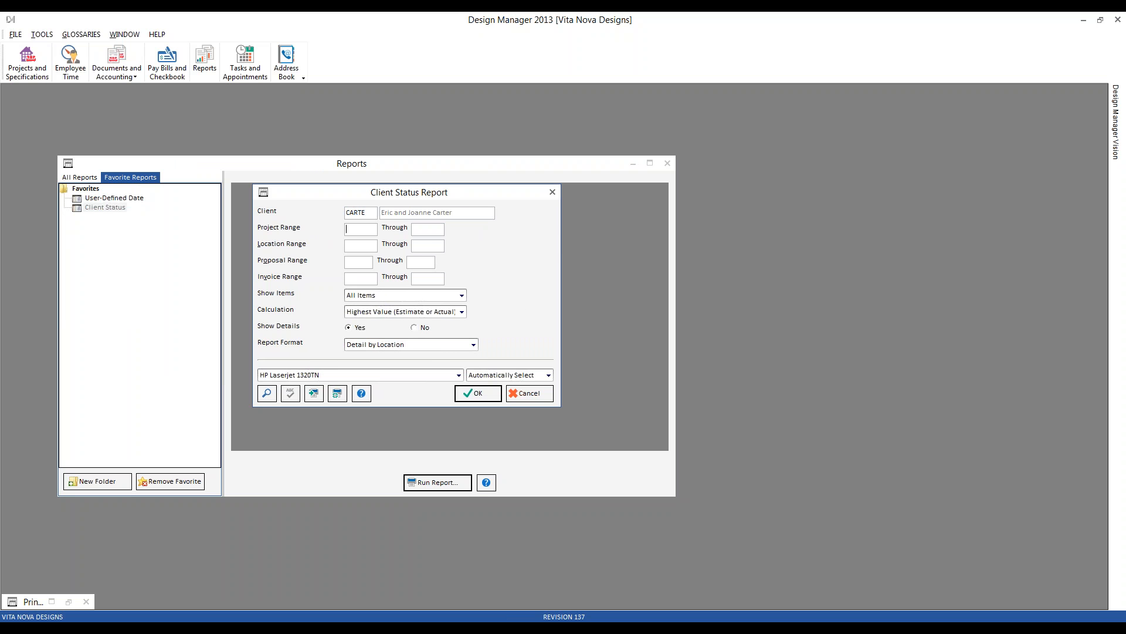
left_click(462, 295)
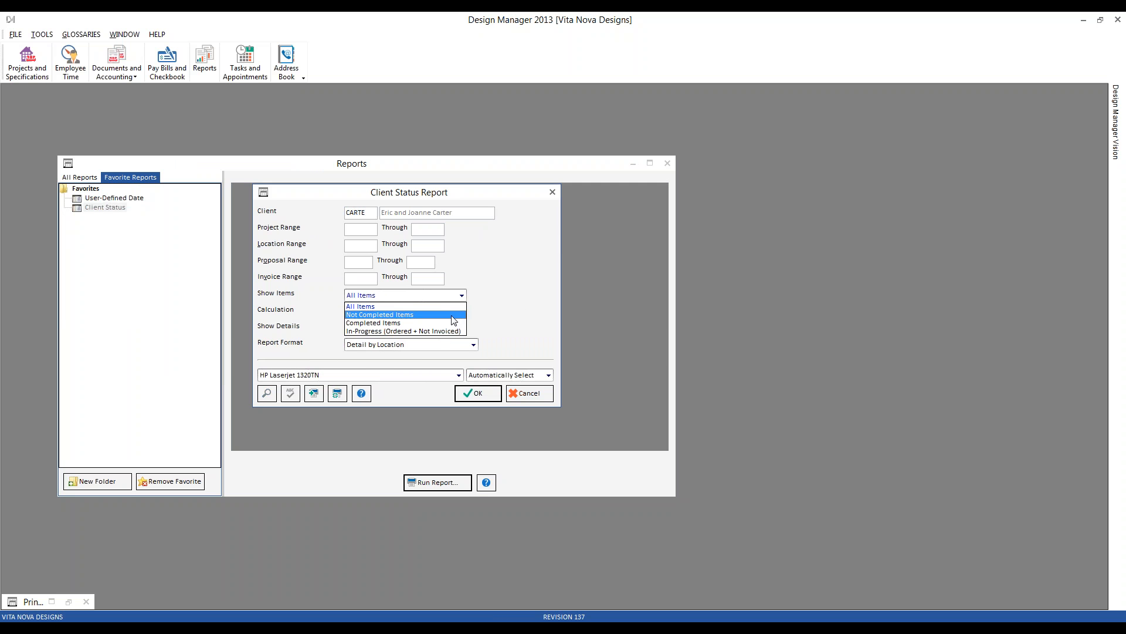
left_click(450, 331)
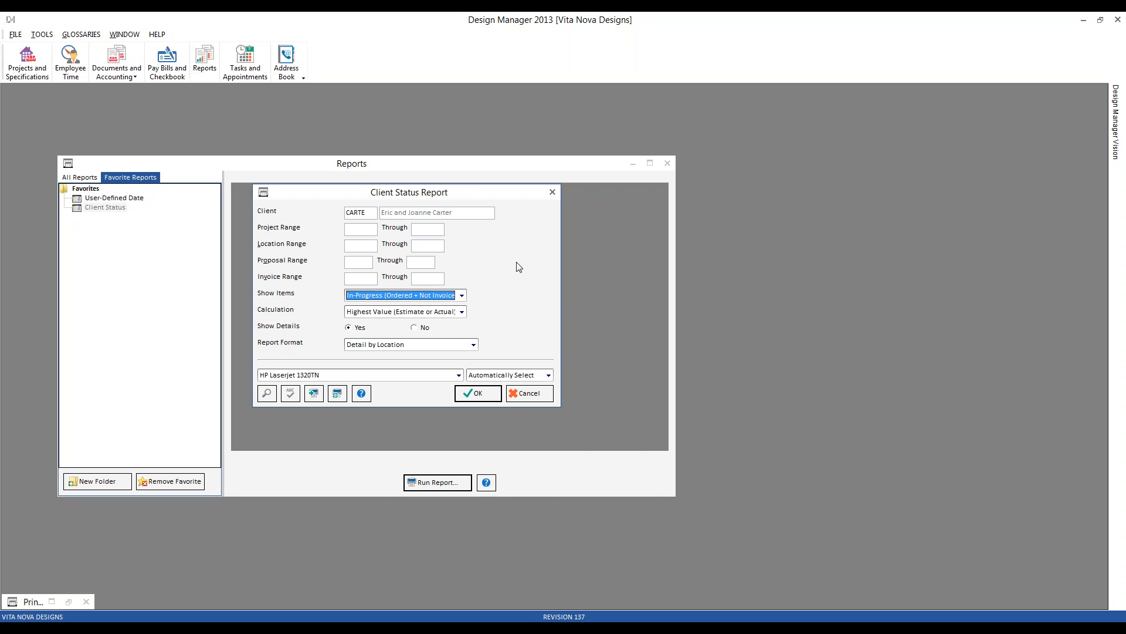
left_click(482, 393)
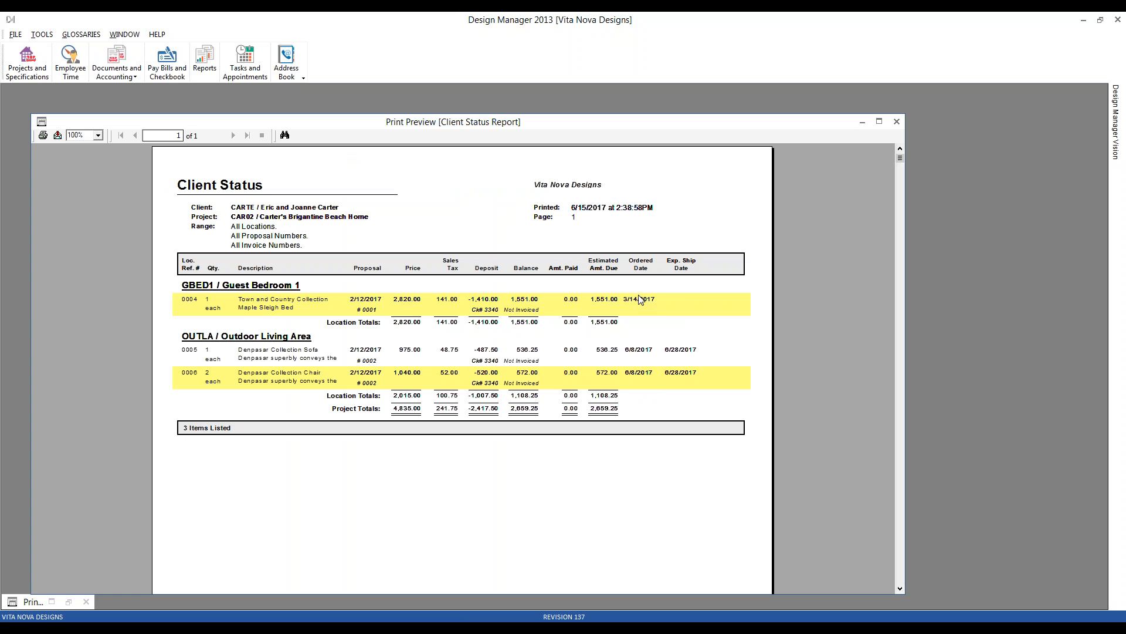
left_click(524, 310)
left_click(526, 363)
left_click(527, 385)
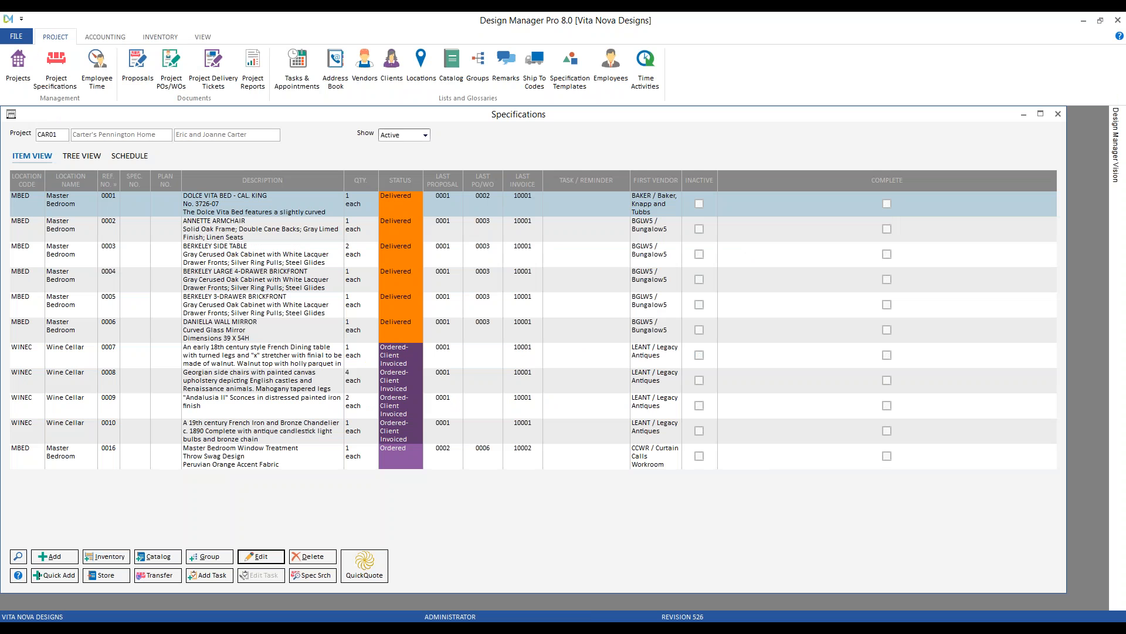
Step: In Design Manager Pro, close the CAR01 specifications and examine the Completed choices in the Client Status report options
left_click(1058, 114)
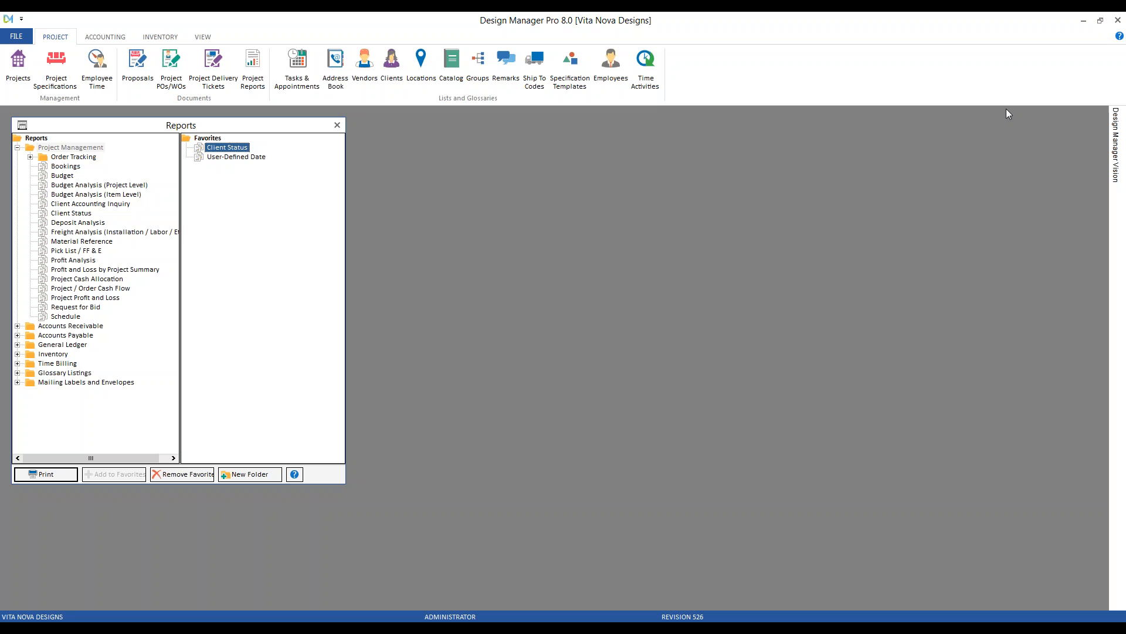
double_click(231, 152)
left_click(238, 259)
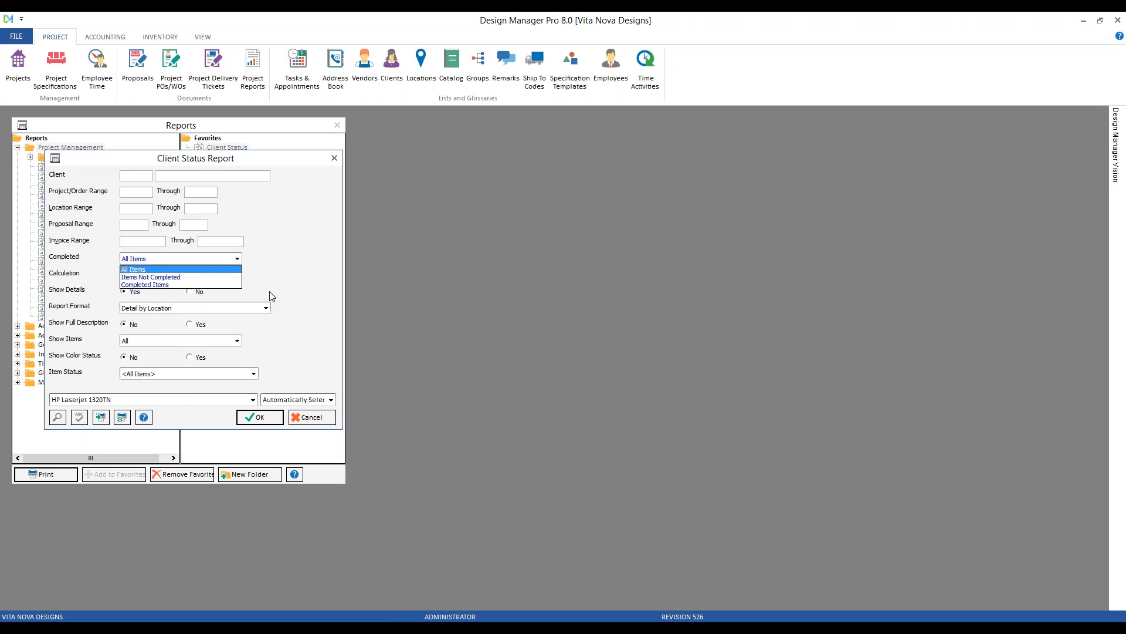
left_click(307, 299)
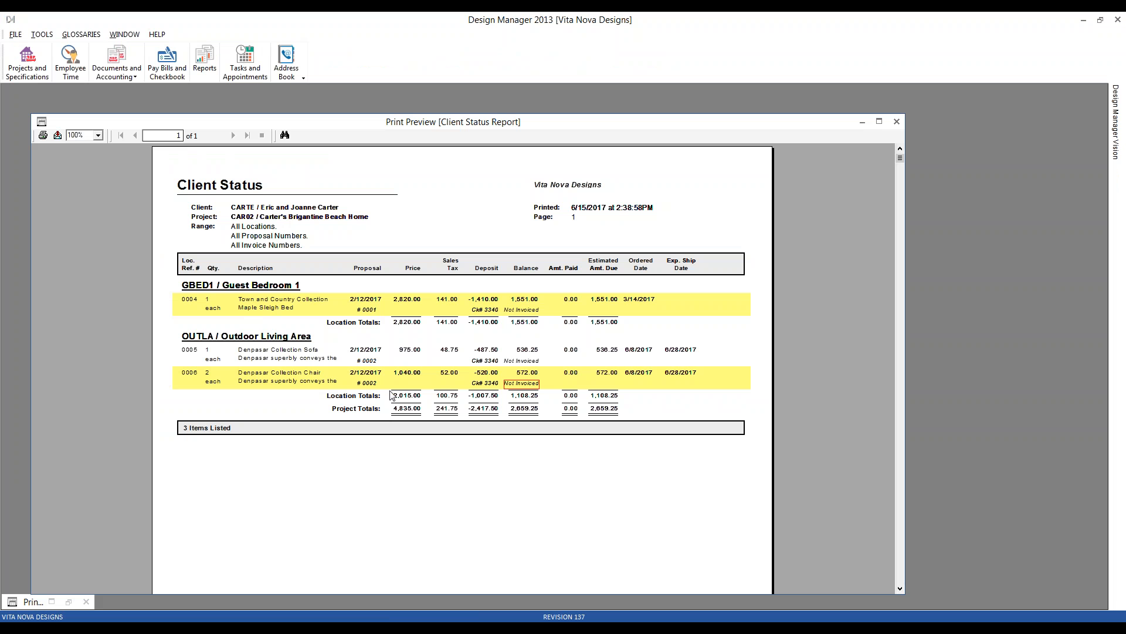
Step: In Design Manager 2013, close the open preview and run the client's Client Status report for project CAR01, location GBED2
left_click(896, 122)
double_click(94, 209)
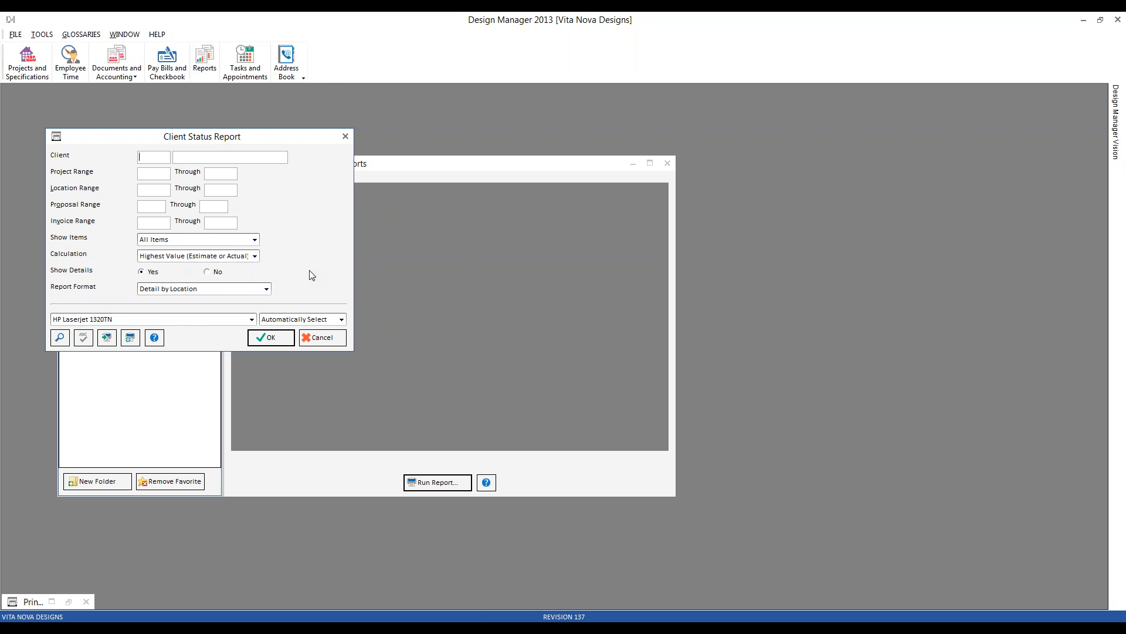
left_click_drag(233, 141, 365, 190)
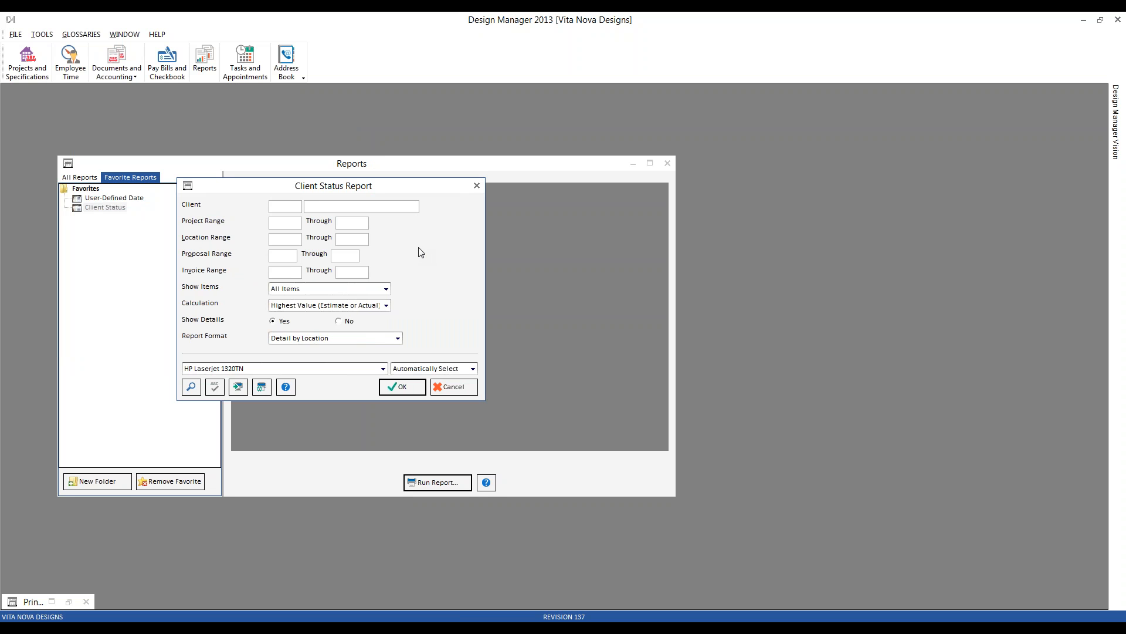
type("CARTE")
key("Tab")
type("CAR01")
key("Tab")
key("Tab")
key("Tab")
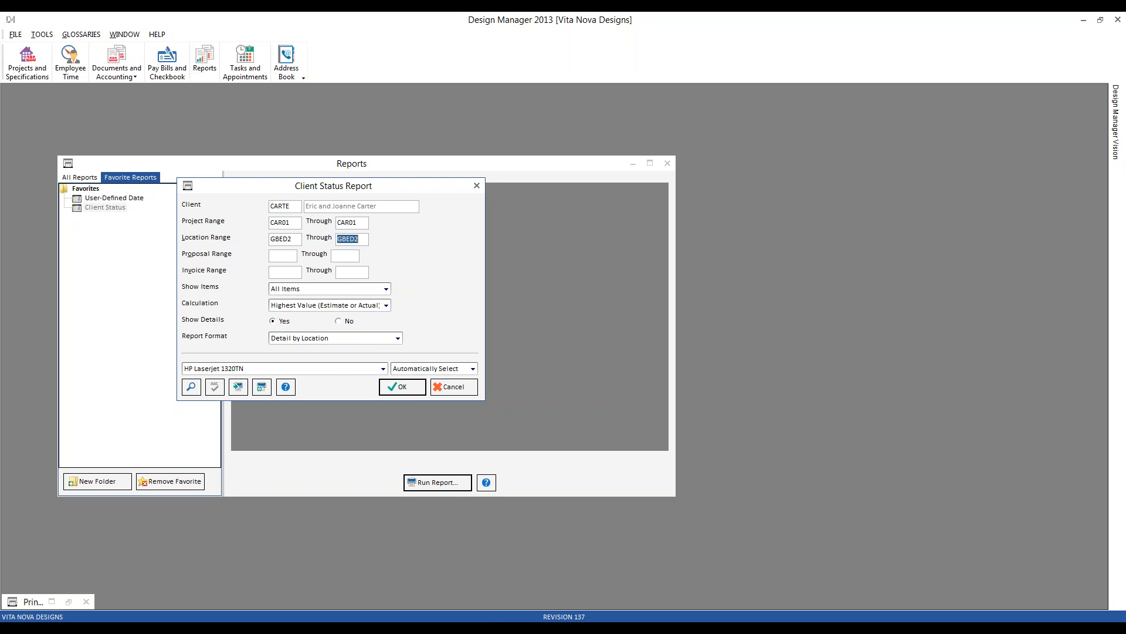
left_click(405, 387)
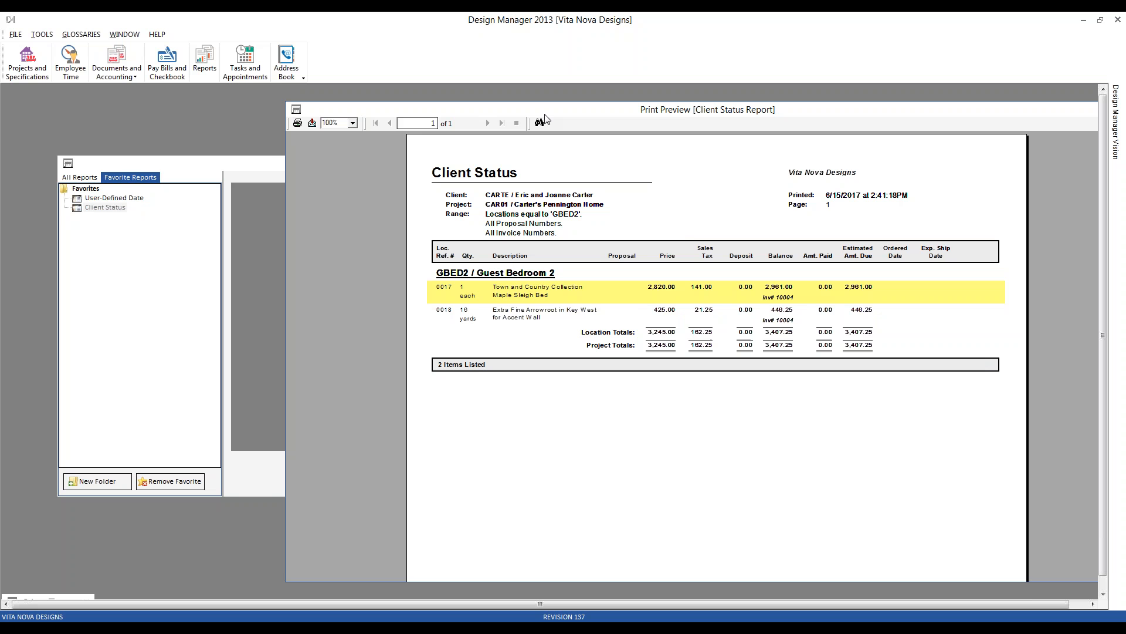
Step: Enlarge the GBED2 Client Status report preview to 125% and move its window away from the report list
left_click(354, 123)
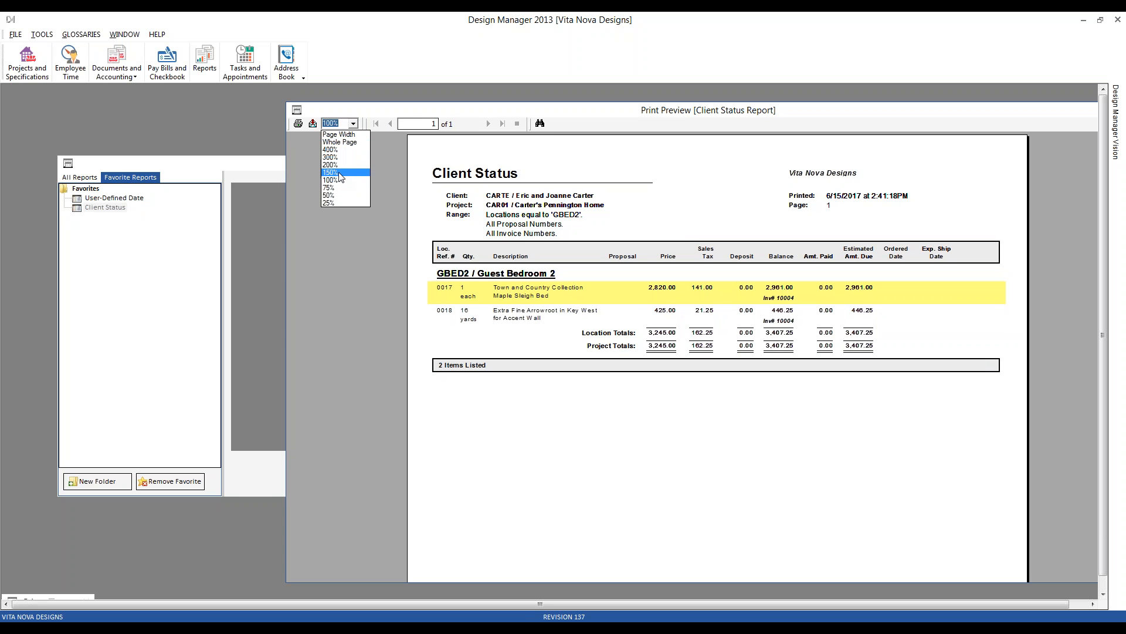
left_click(341, 176)
type("1")
key("BackSpace")
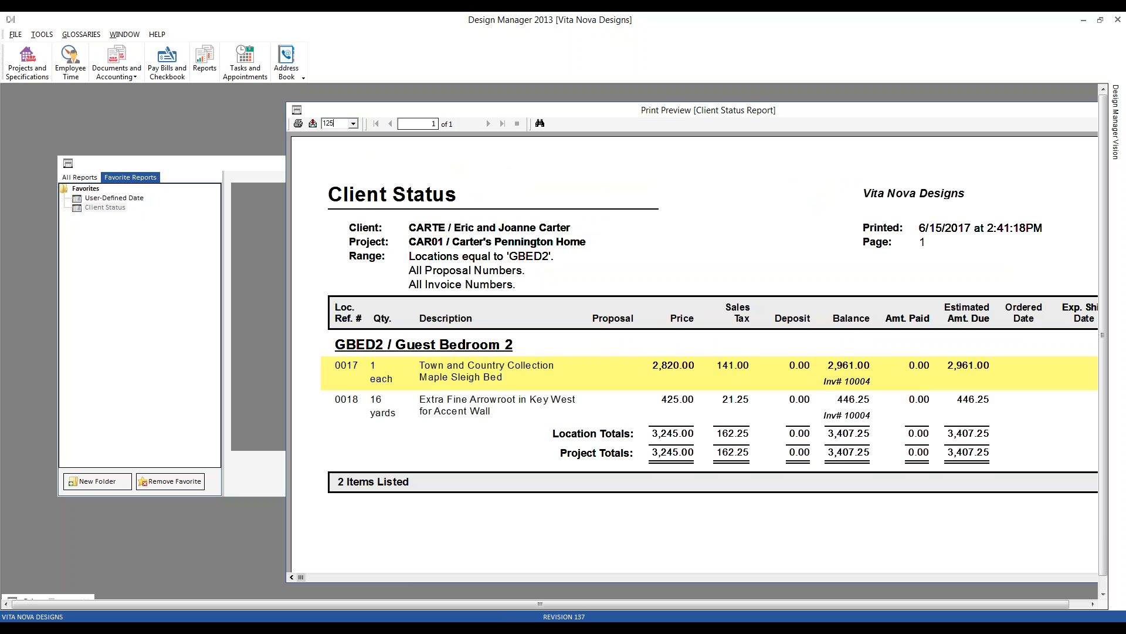
key("Return")
left_click_drag(482, 113, 514, 116)
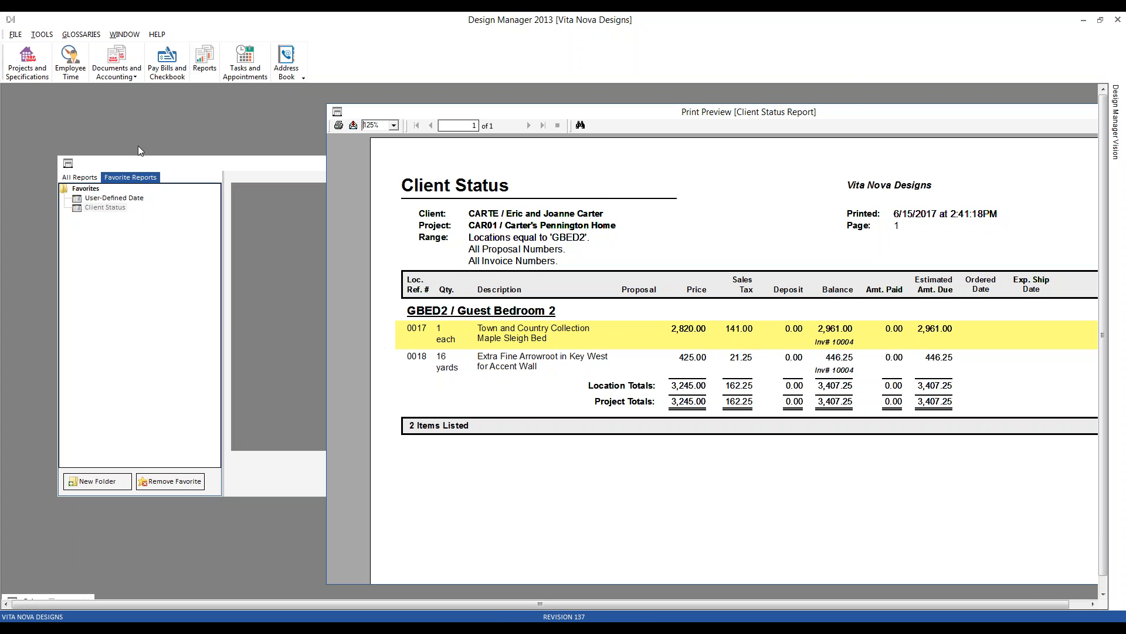
Step: Open item 0017, the maple sleigh bed, from project CAR01's Guest Bedroom 2 for editing and place the report preview beside it
left_click(27, 62)
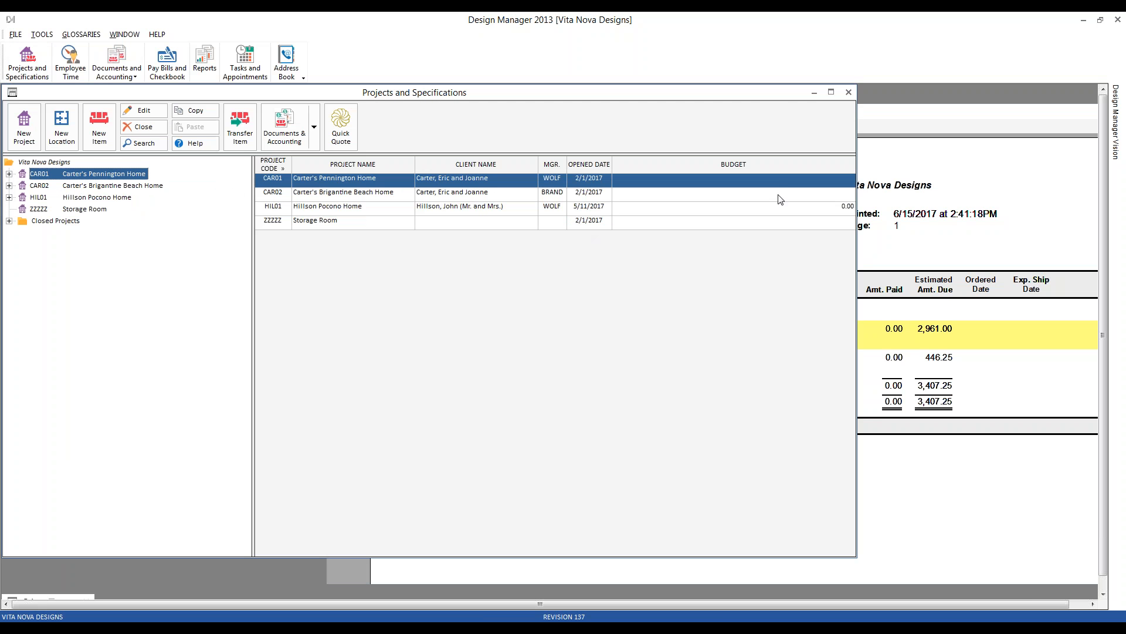
left_click(9, 174)
left_click(22, 185)
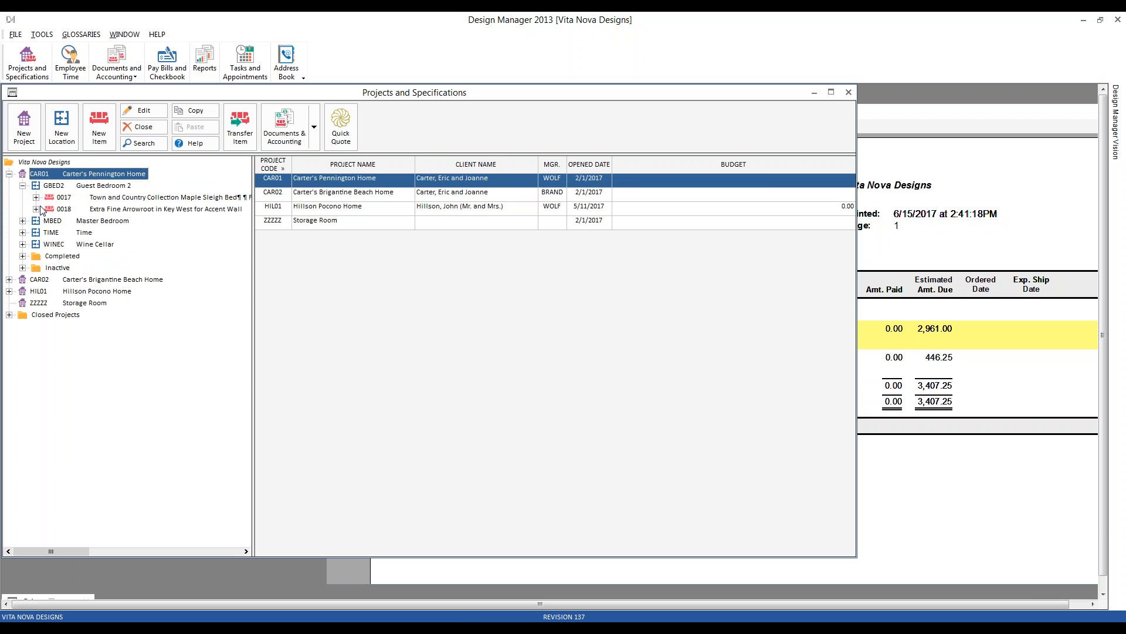
left_click(85, 201)
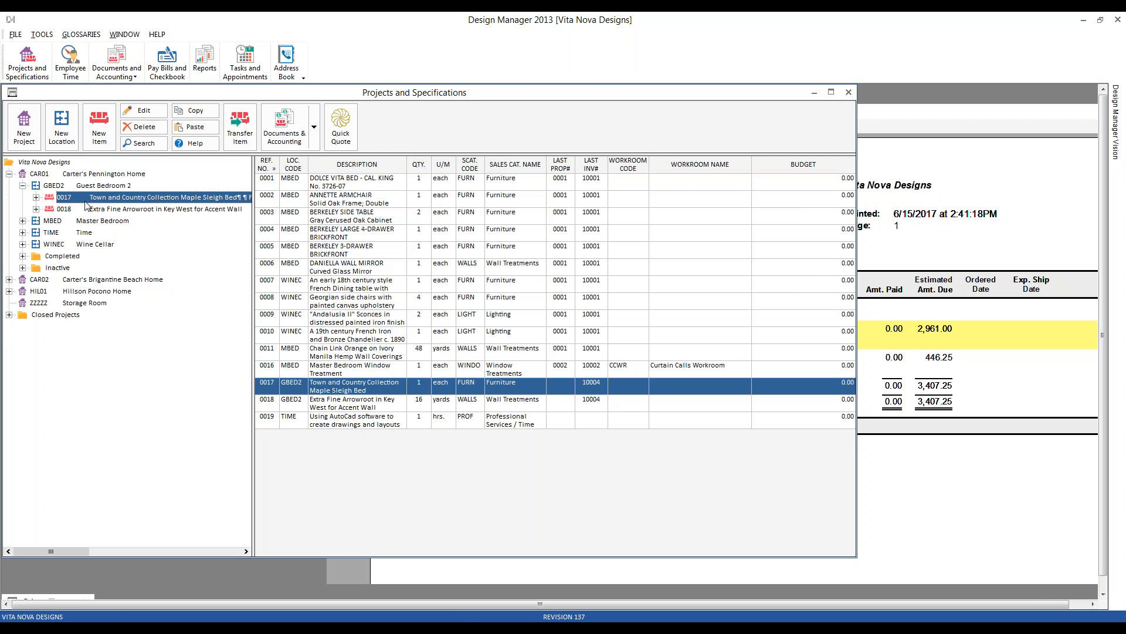
left_click(144, 112)
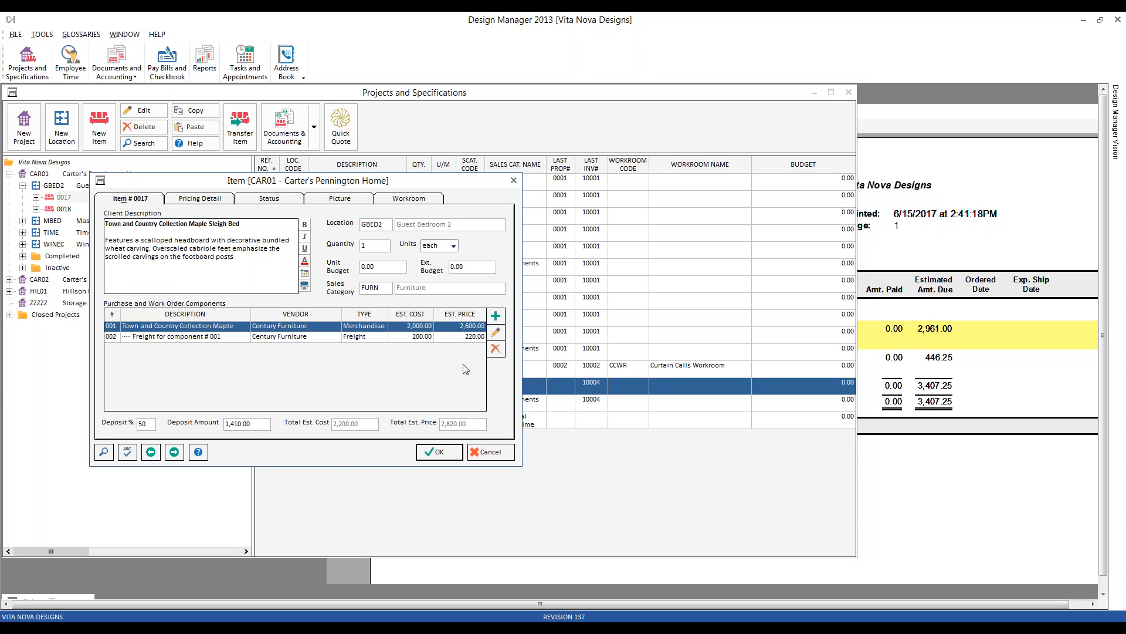
left_click(939, 121)
left_click_drag(384, 112, 585, 127)
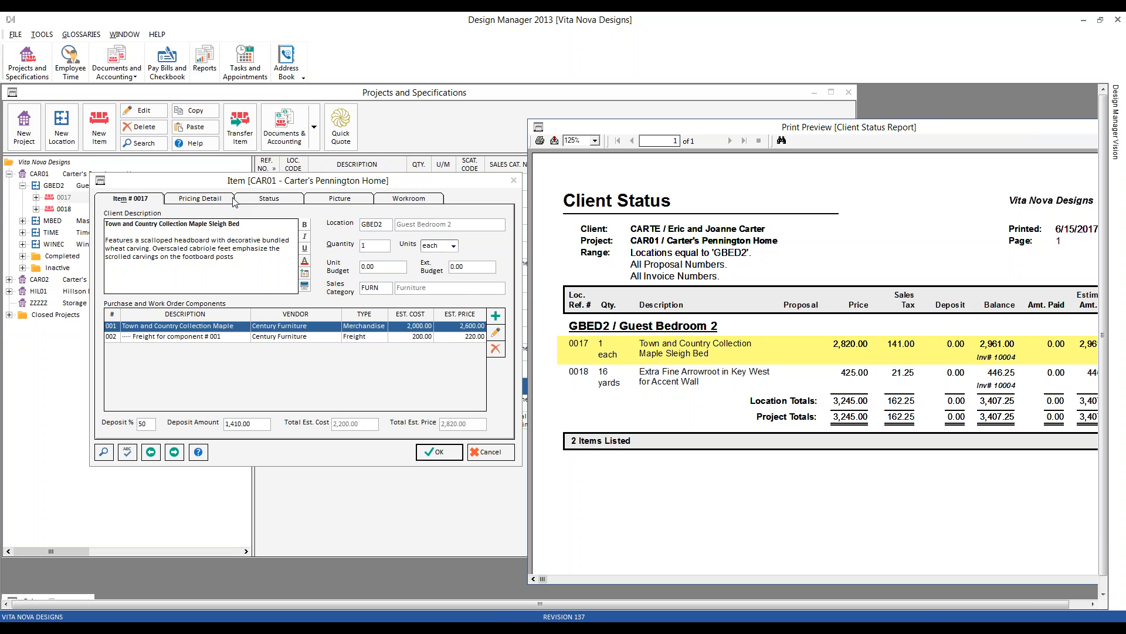
Step: Compare item 0017's pricing detail and client invoice status with its line on the Client Status report
left_click(212, 201)
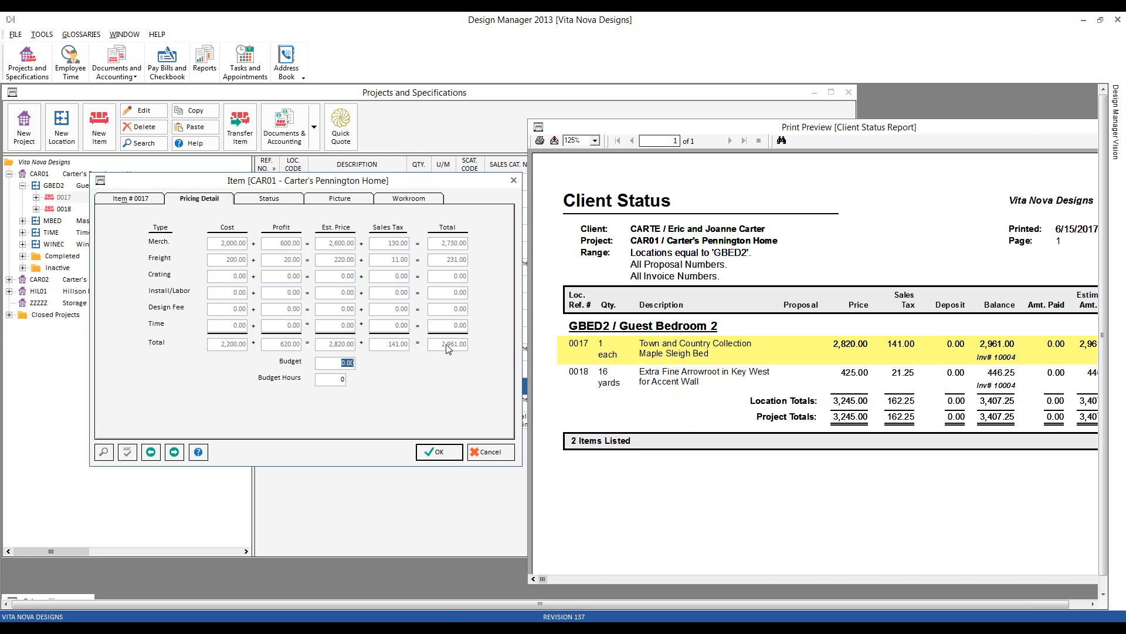
left_click(268, 199)
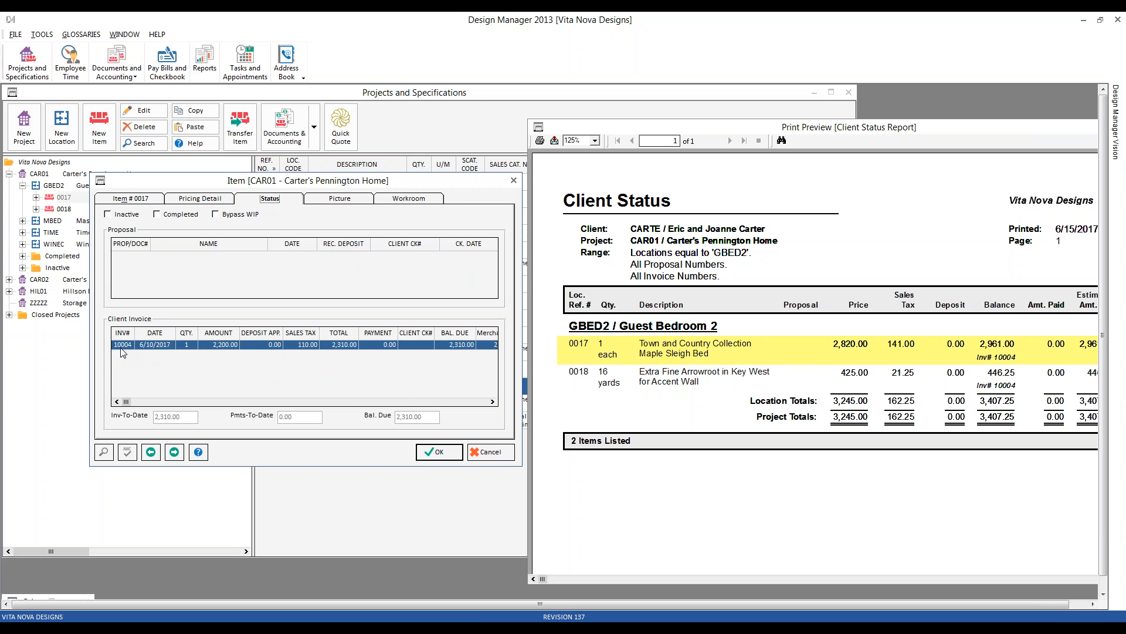
left_click(995, 357)
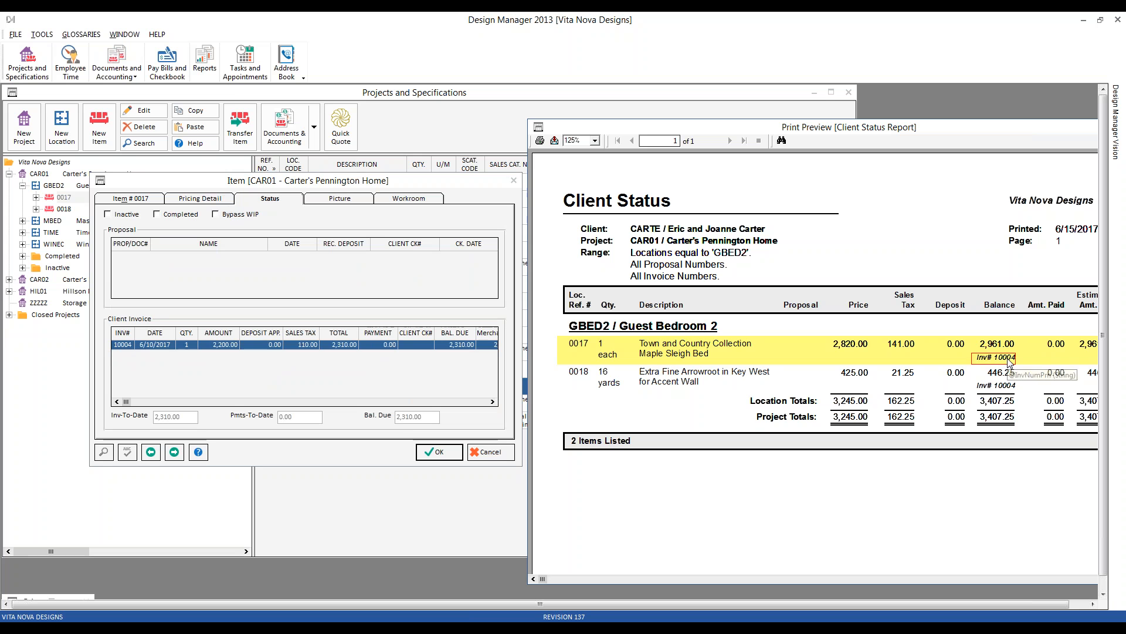
left_click(338, 362)
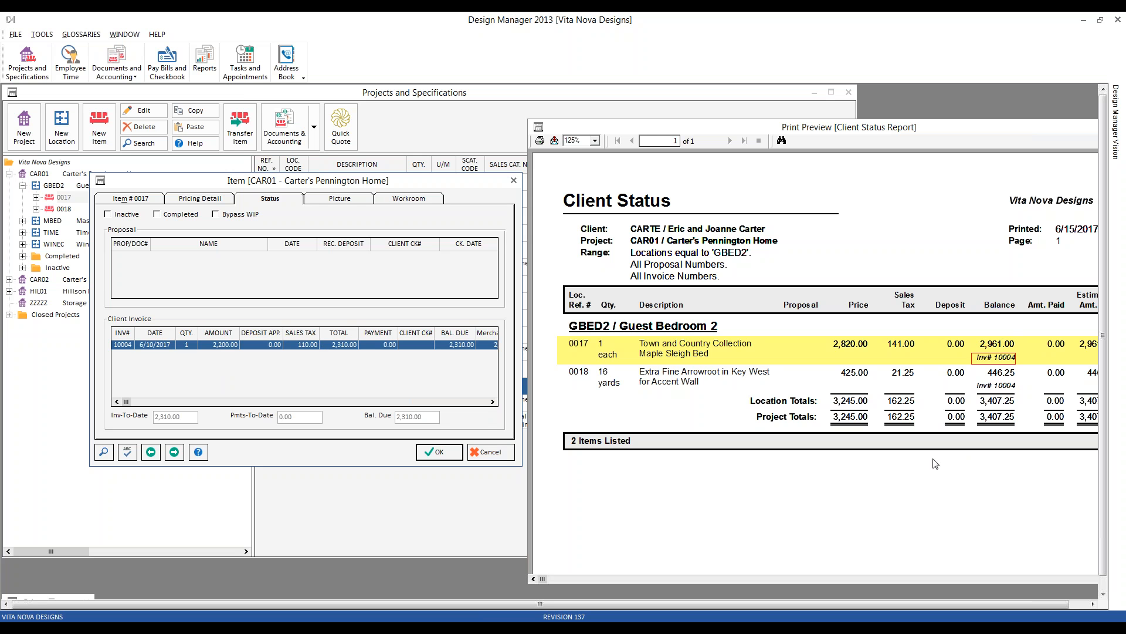
left_click(155, 202)
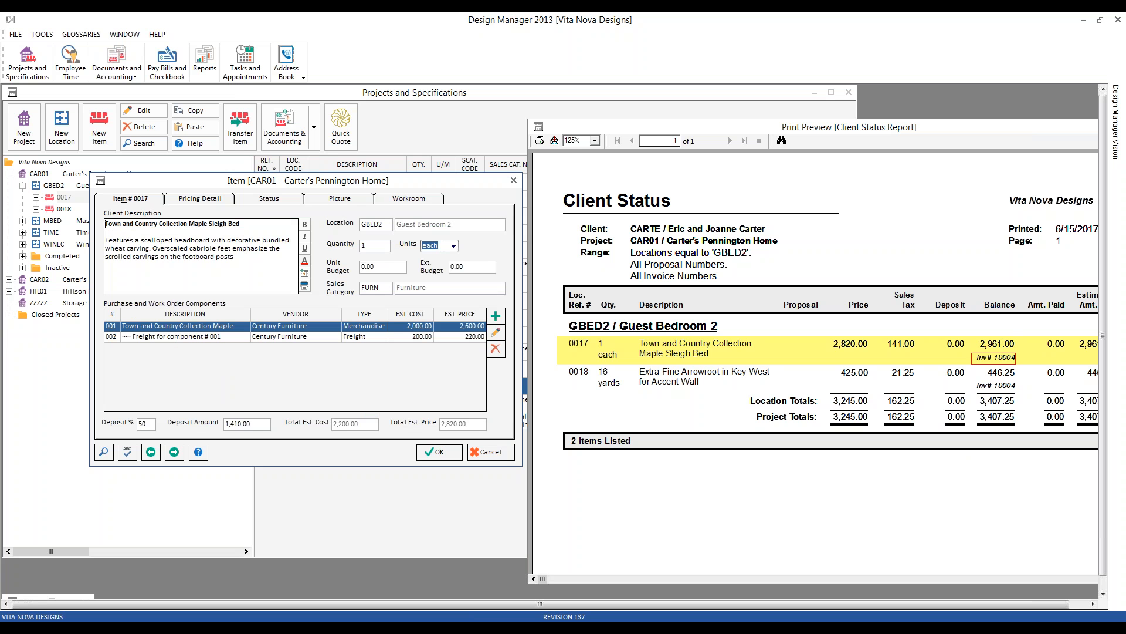
Step: Compare item 0018's pricing detail and client invoice with its Client Status report line, and close the preview and the item without saving
left_click(174, 452)
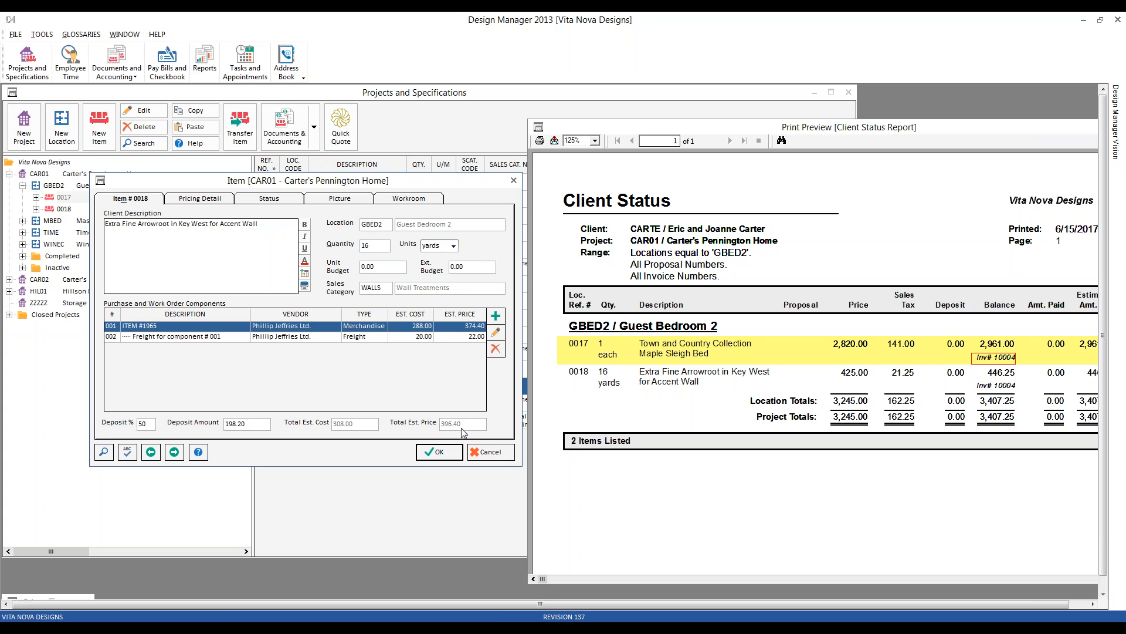
left_click(207, 200)
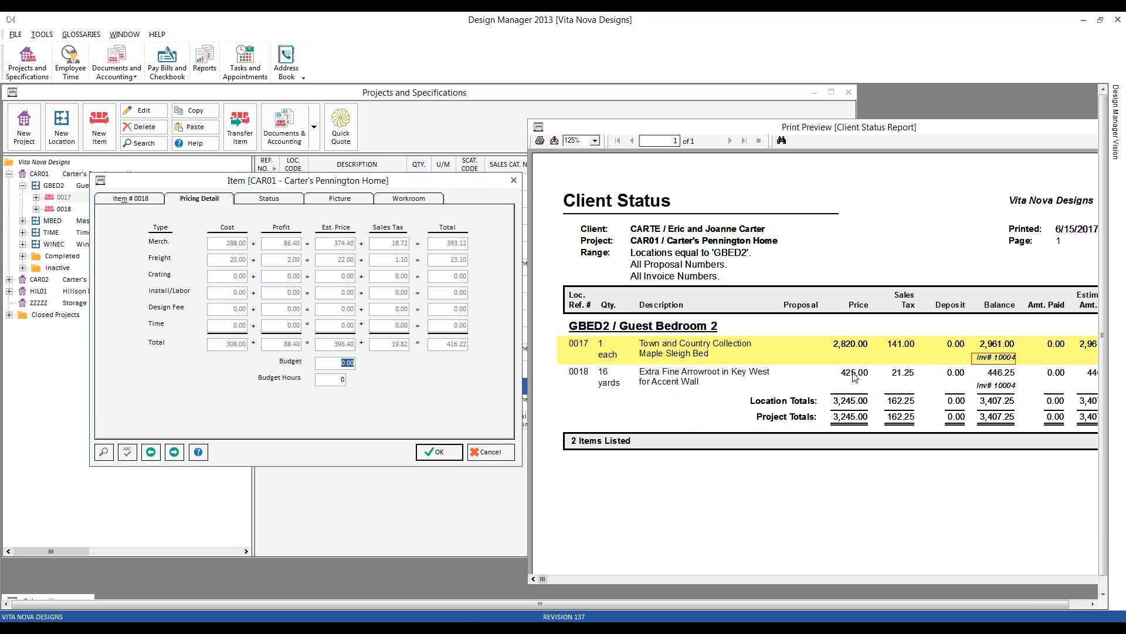
mouse_move(867, 377)
left_click(905, 376)
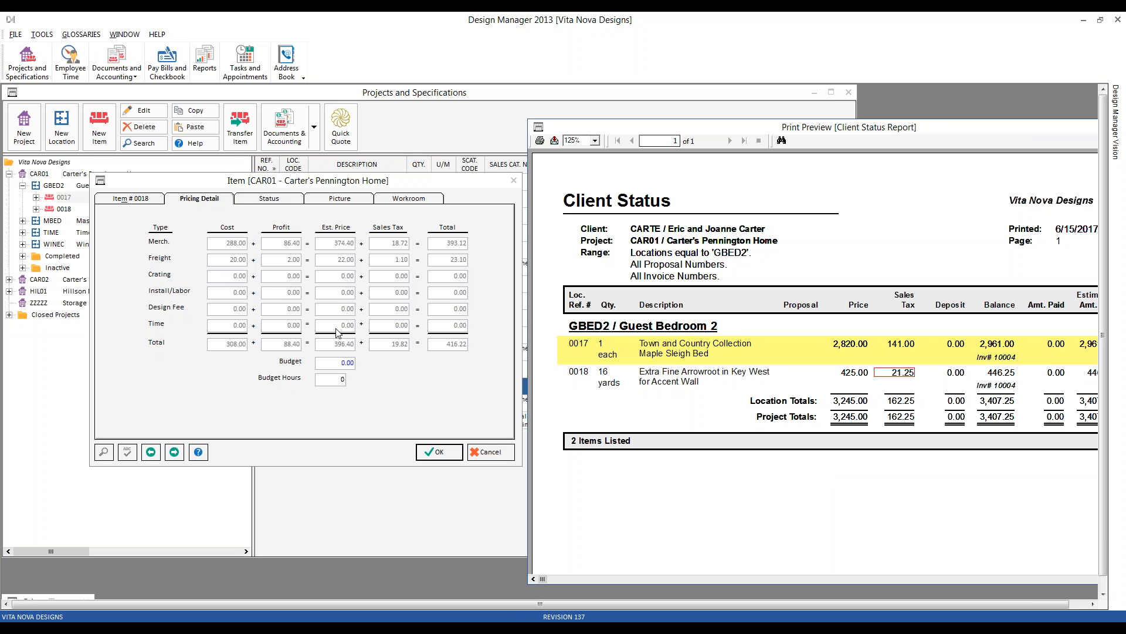
left_click(270, 200)
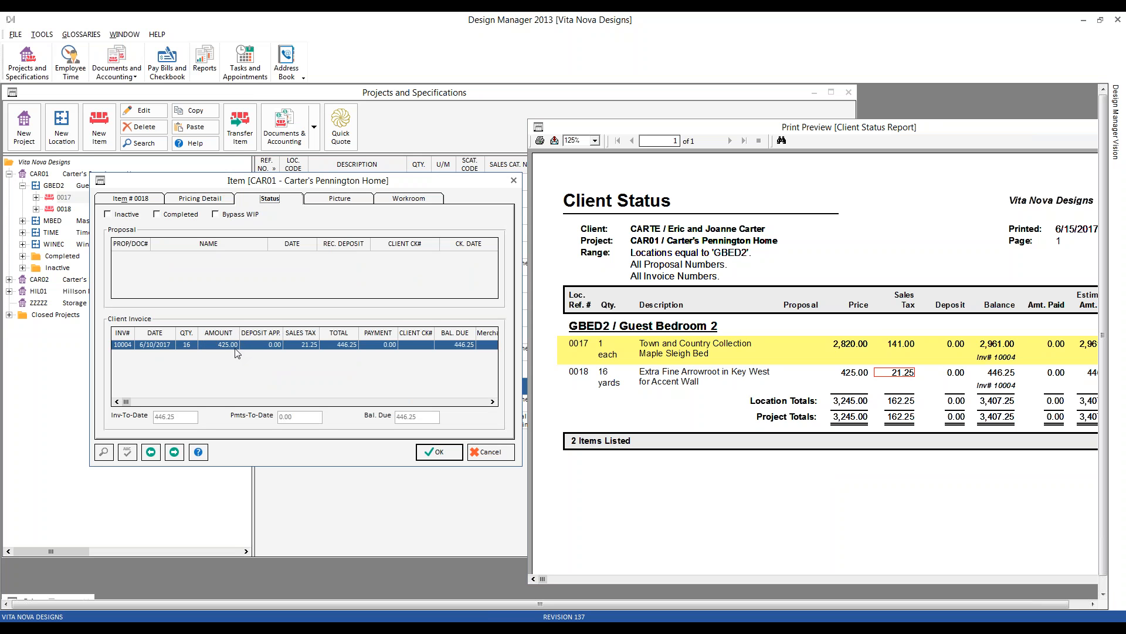
left_click(845, 371)
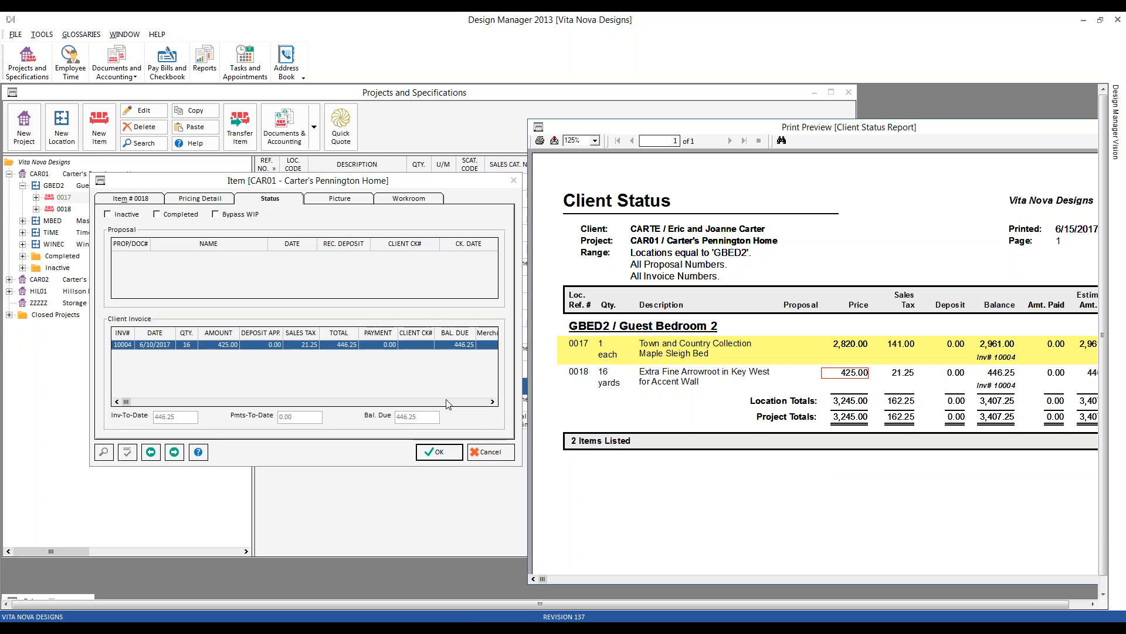
left_click(897, 374)
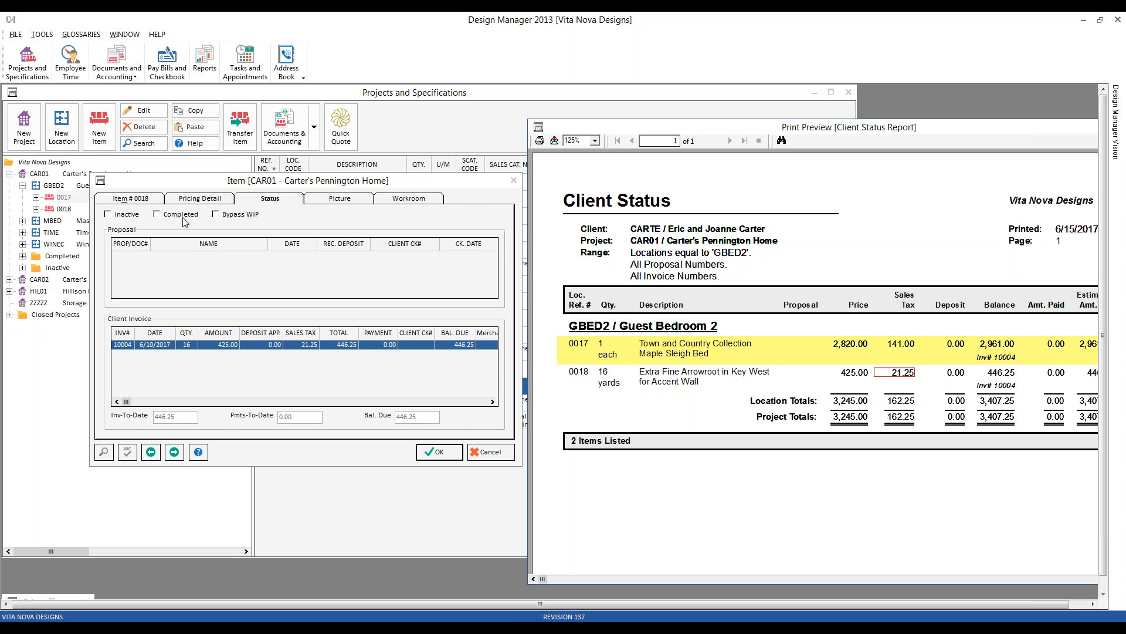
left_click(143, 198)
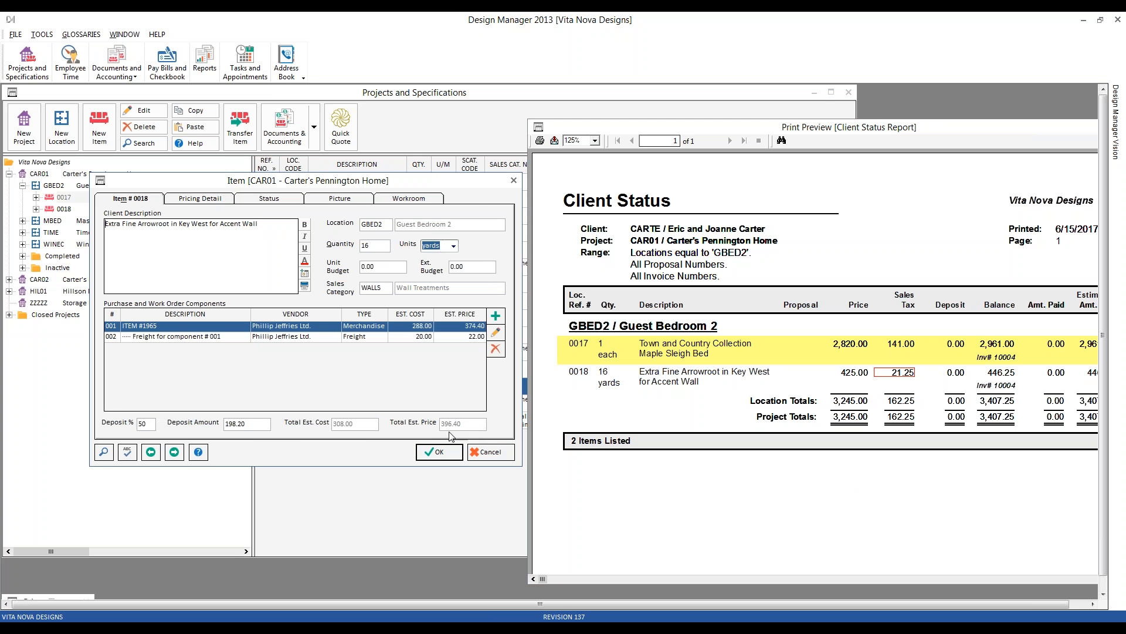
left_click(245, 201)
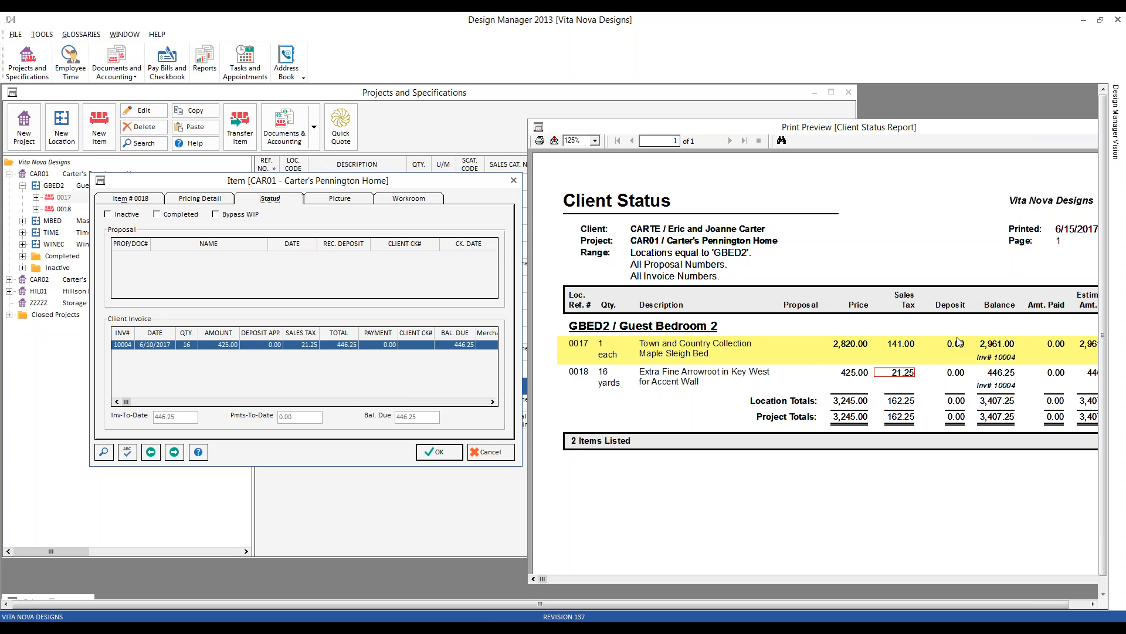
double_click(540, 127)
left_click(490, 453)
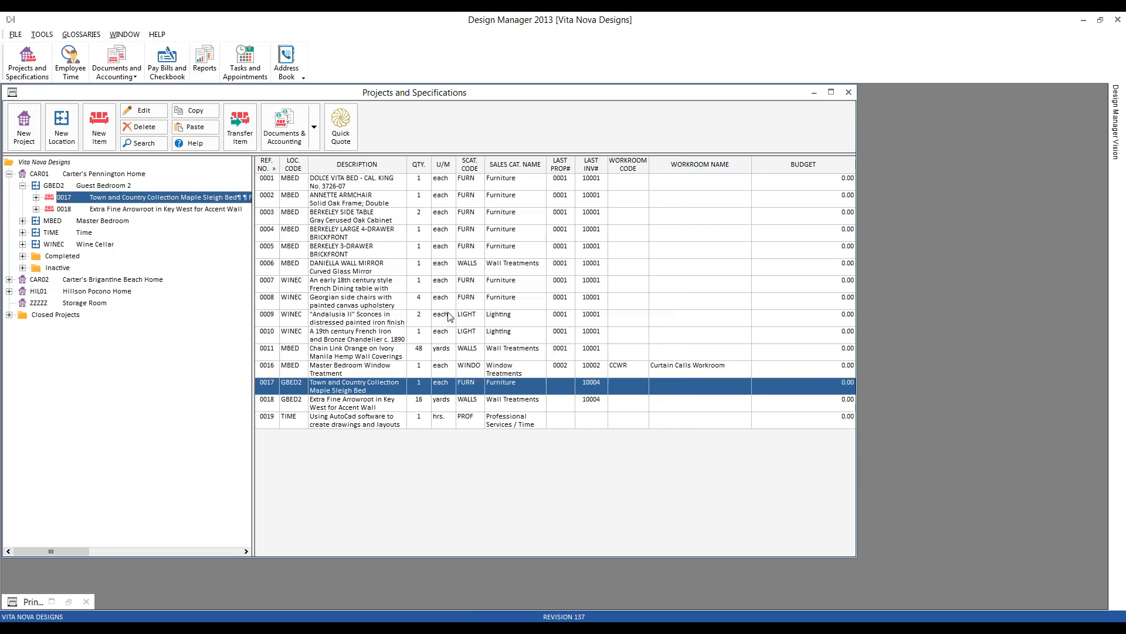
Step: Run the Client Status report for the client of project HIL01, limited to invoice 10005
left_click(205, 58)
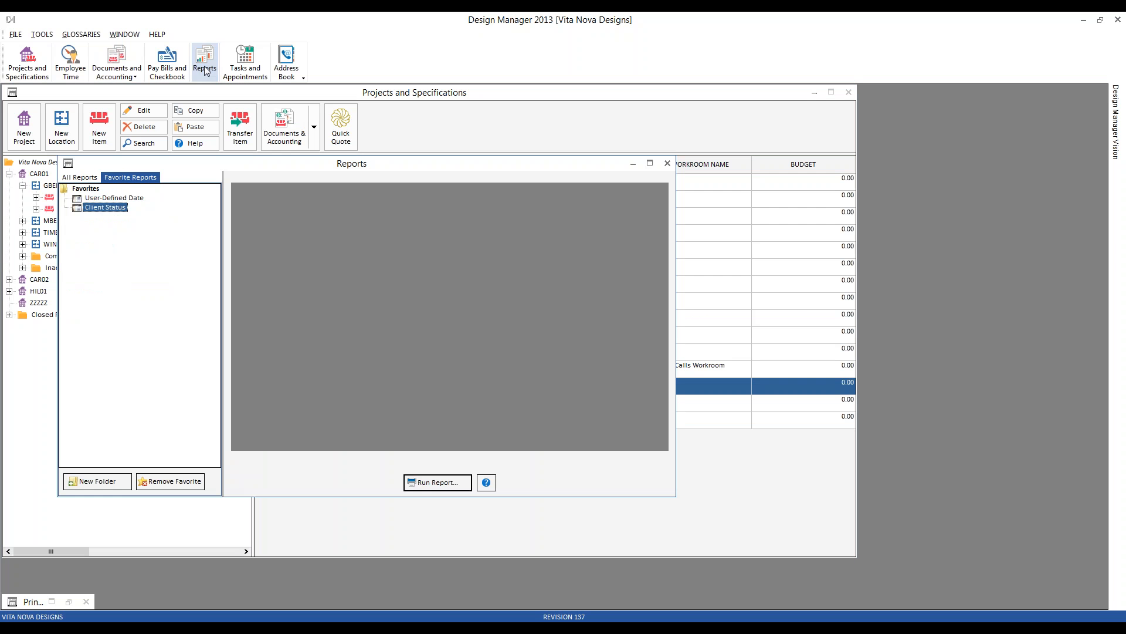
double_click(111, 208)
type("HILL")
key("Tab")
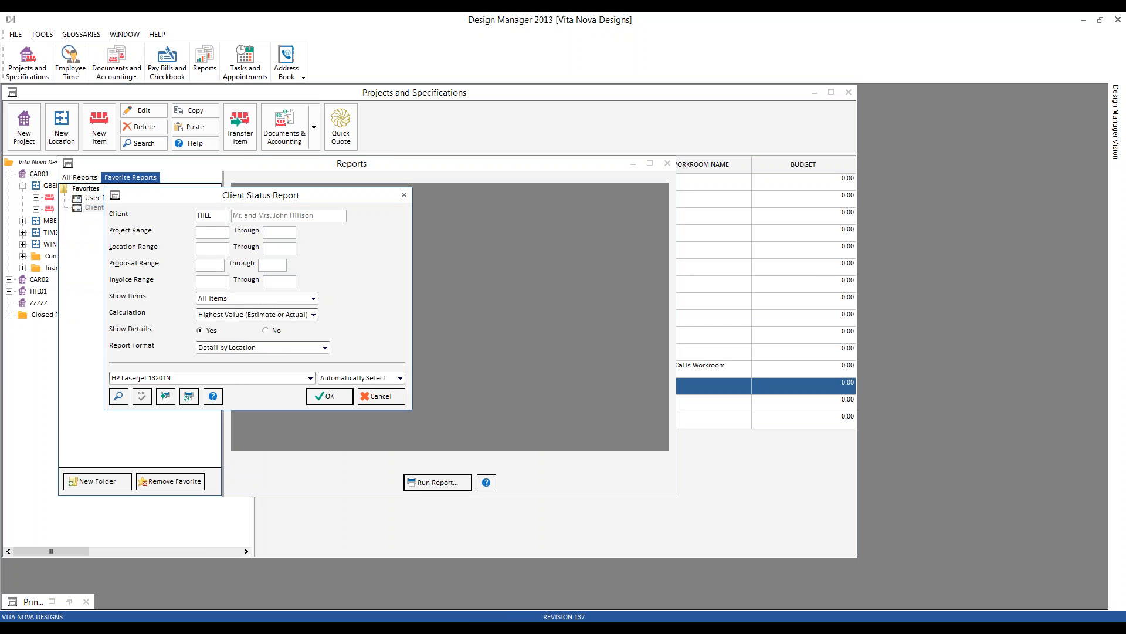
left_click(218, 282)
type("10005")
key("Tab")
key("Return")
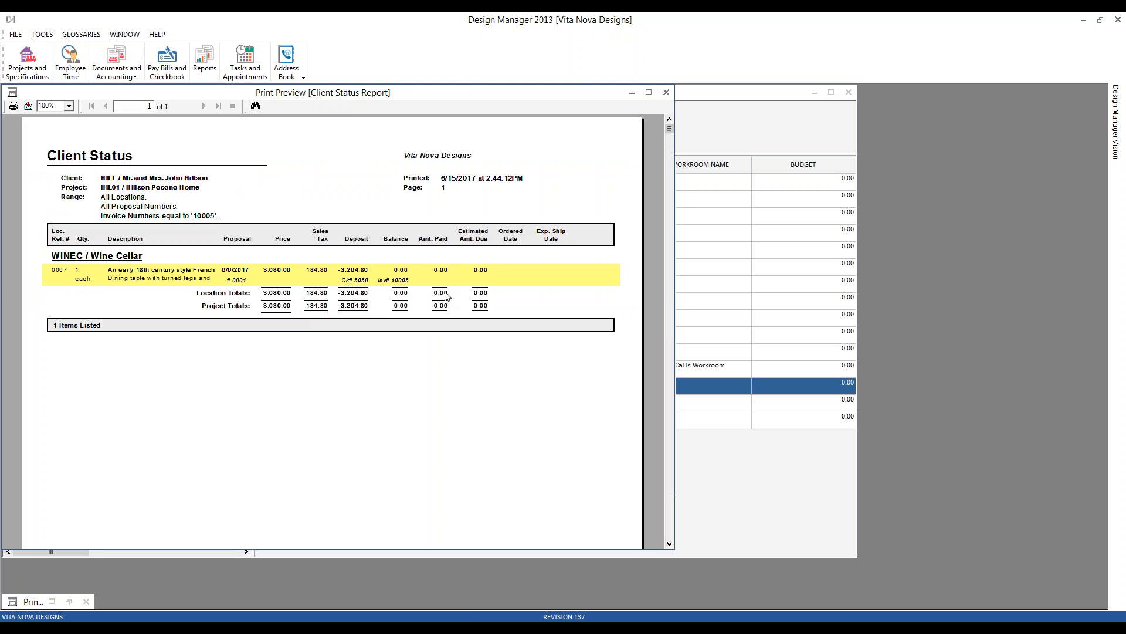
Step: Enlarge the new report preview to 125%, move it aside and minimize the Reports window
left_click(56, 106)
type("125")
key("Return")
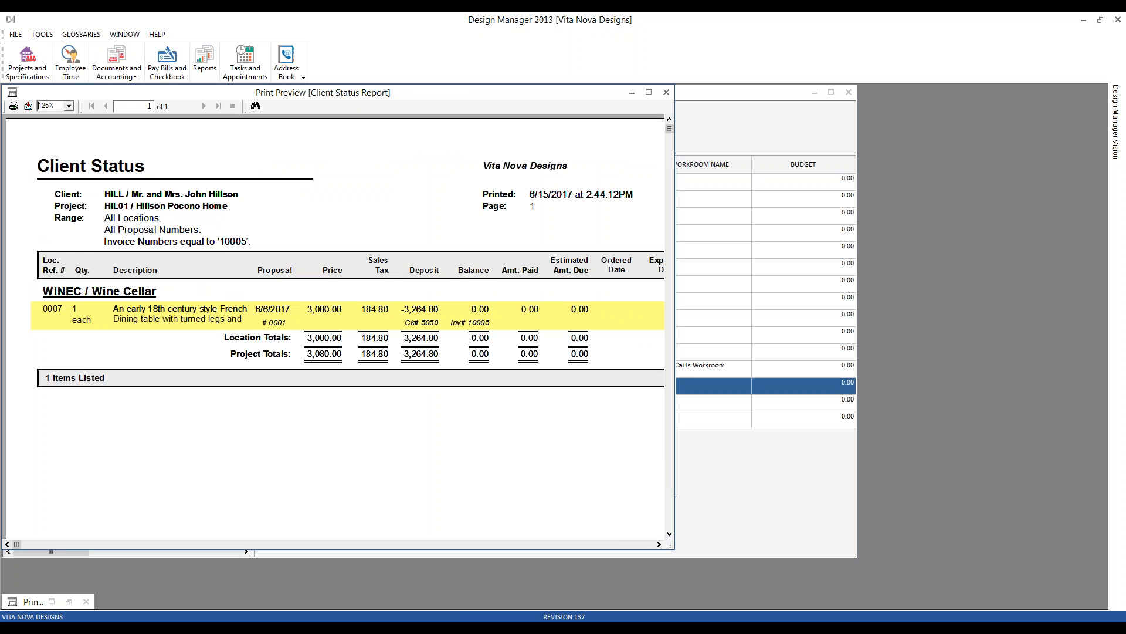
left_click_drag(145, 93, 644, 109)
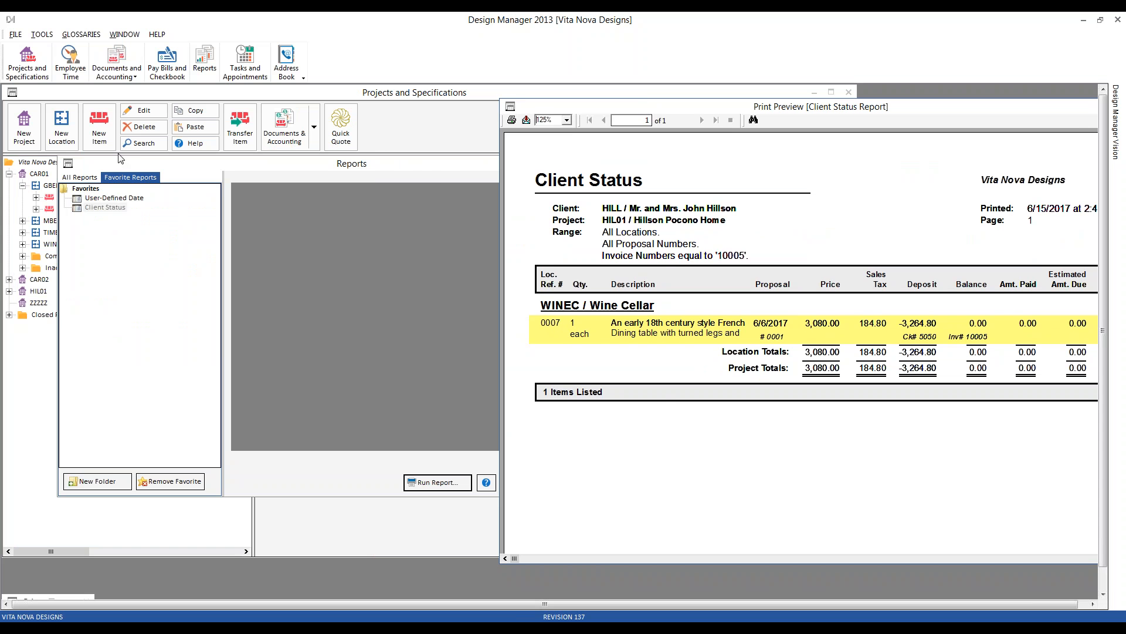
left_click_drag(438, 170, 429, 167)
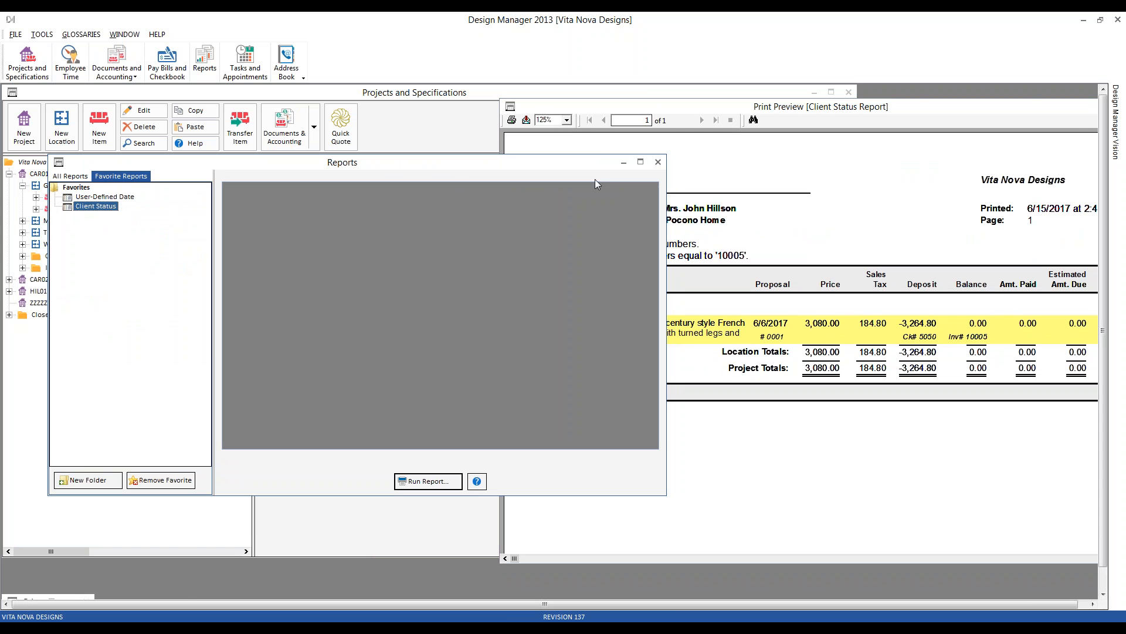
left_click(623, 165)
Step: Open item 0007, the French dining table, from project HIL01's Wine Cellar for editing and place it beside the report preview
left_click(9, 174)
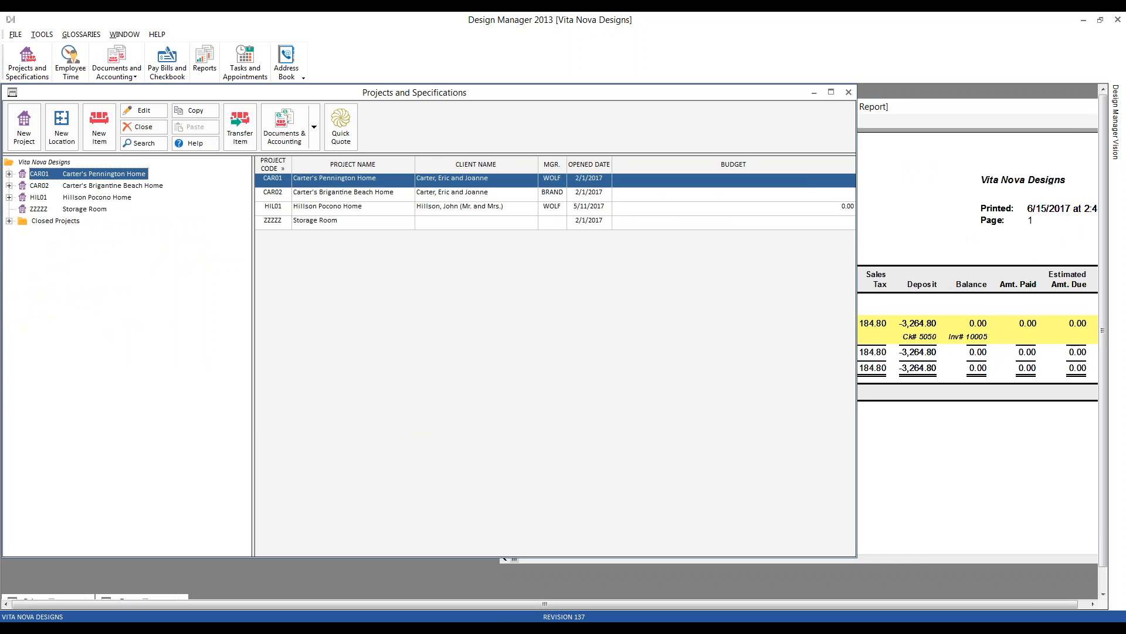
left_click(9, 197)
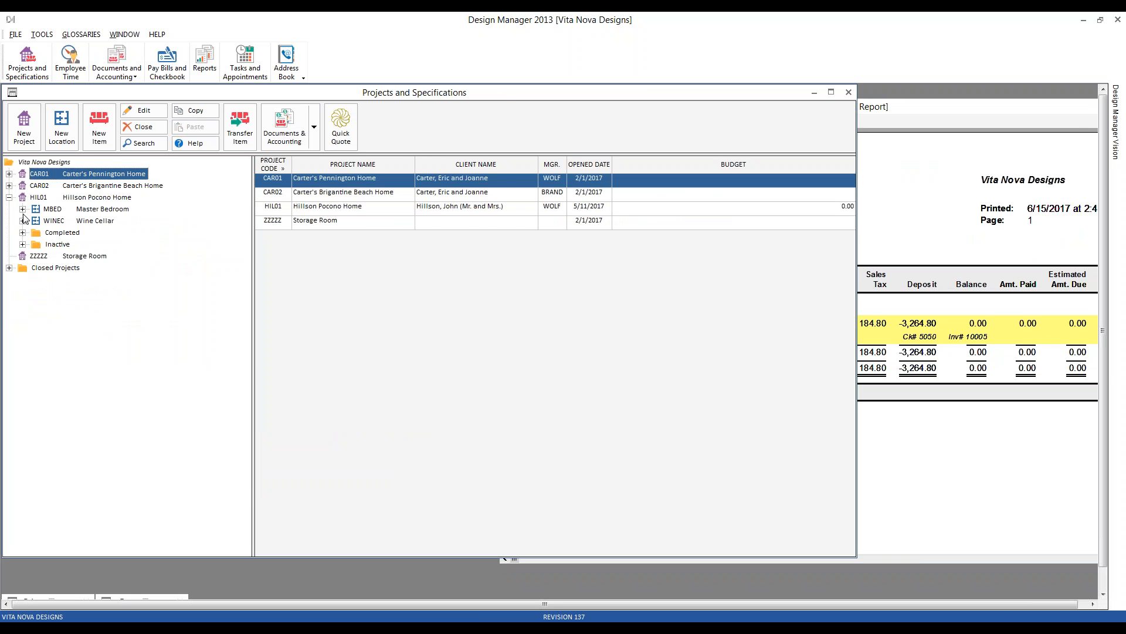
left_click(22, 220)
left_click(129, 233)
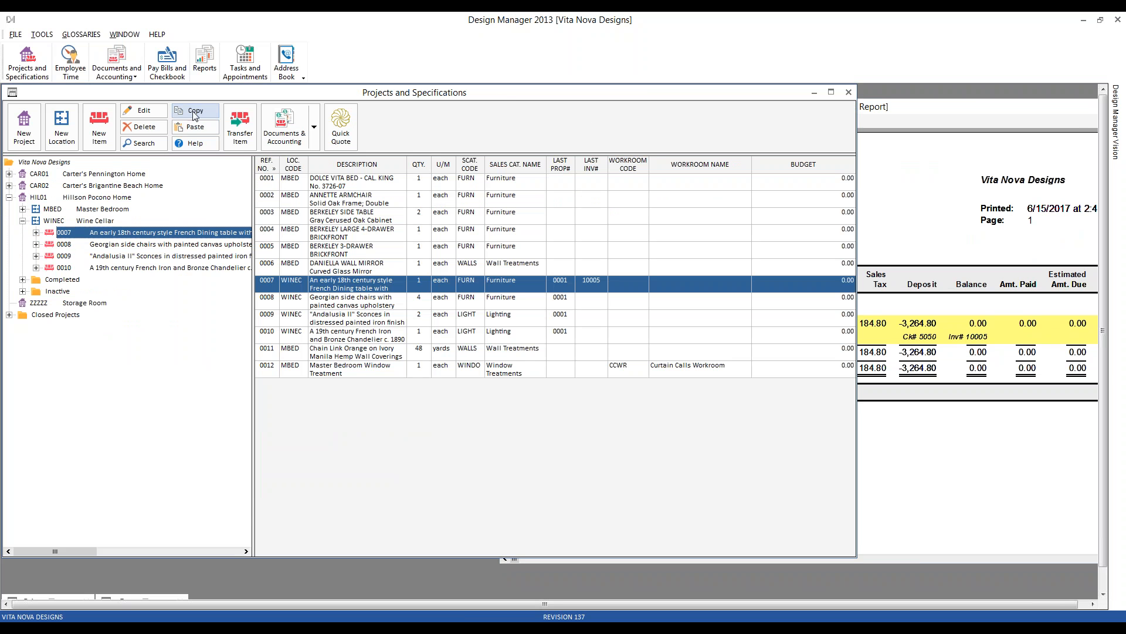
left_click(144, 110)
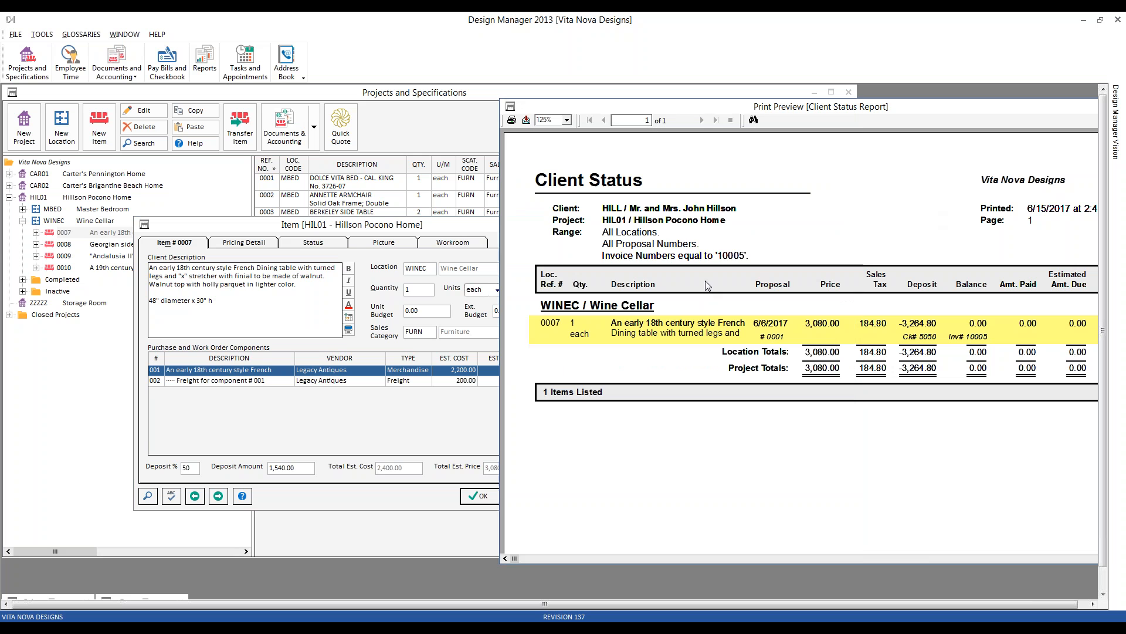
left_click(300, 230)
left_click_drag(287, 227, 213, 177)
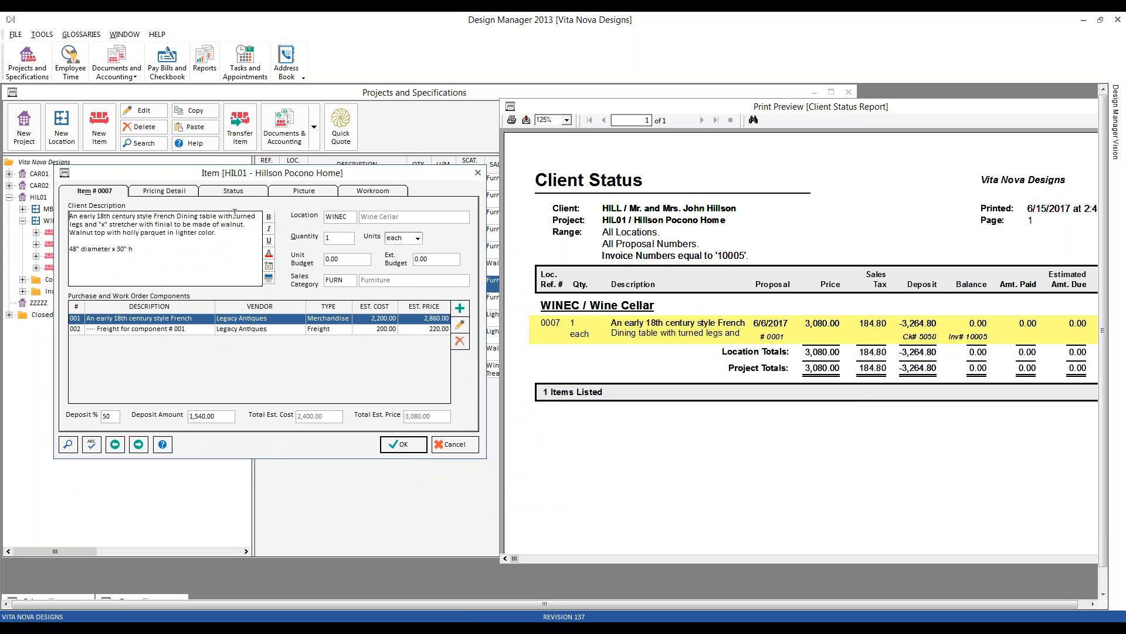
Step: Compare item 0007's proposal deposit and client invoice status with the deposit on its Client Status line, and close the item without saving
left_click(230, 194)
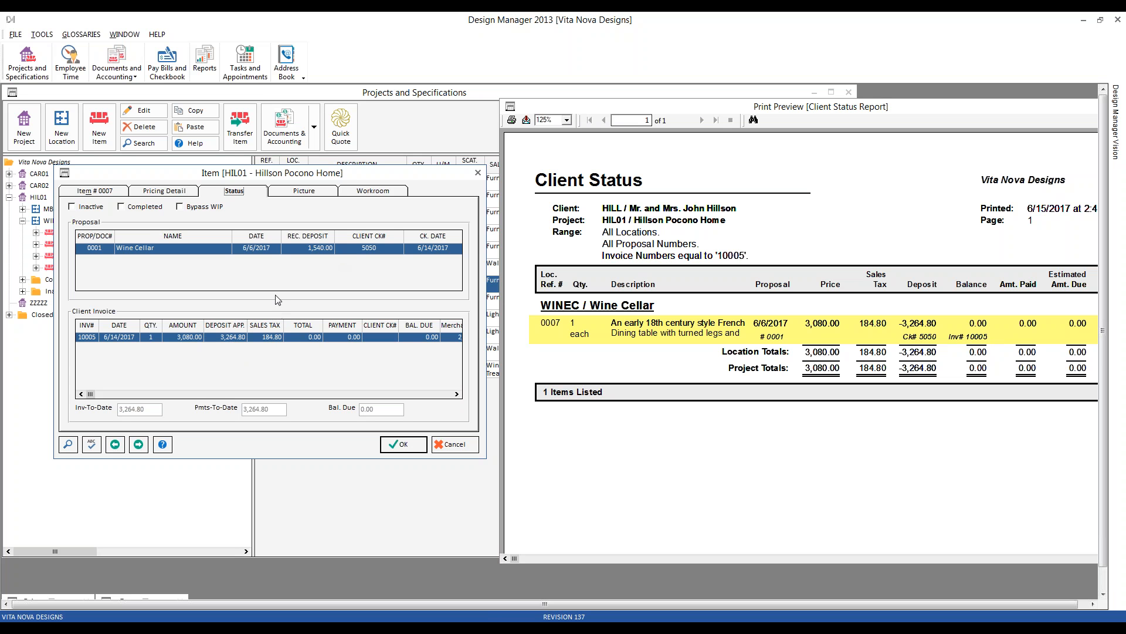
left_click(923, 324)
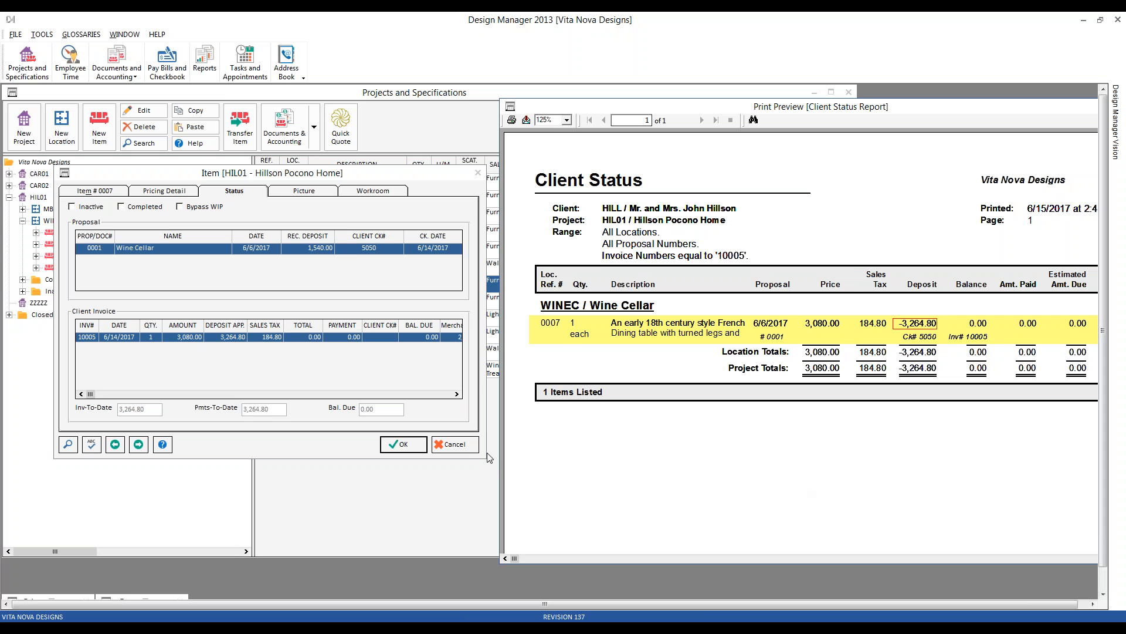
left_click(462, 445)
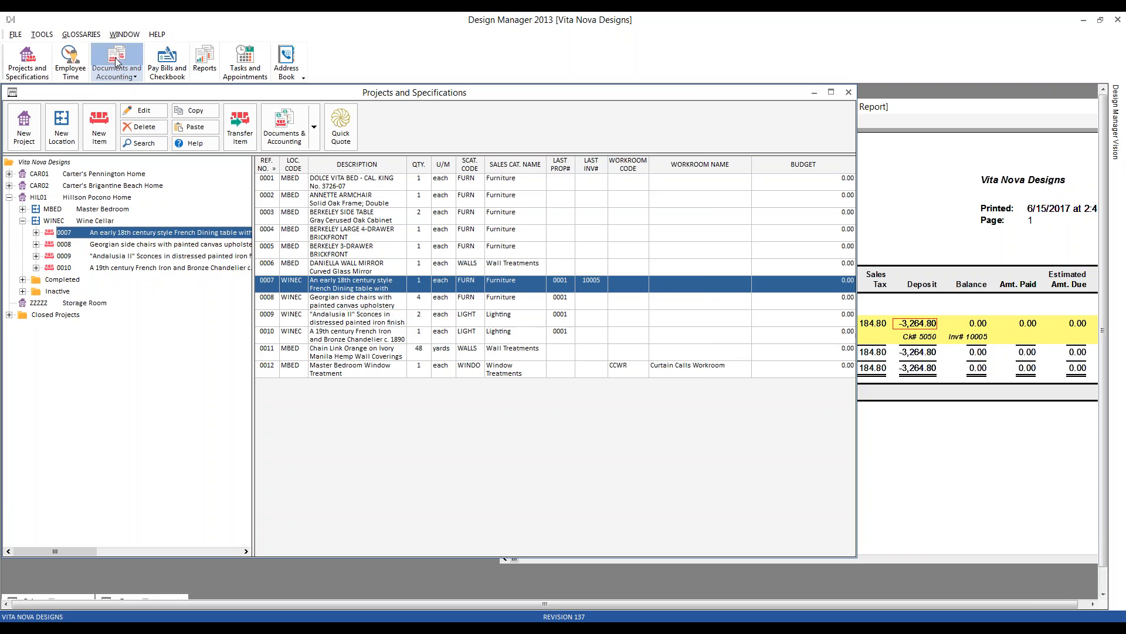
Step: Examine the retainer summary of project HIL01 in Documents and Accounting, and close the invoice 10005 report preview
left_click(124, 77)
left_click(10, 210)
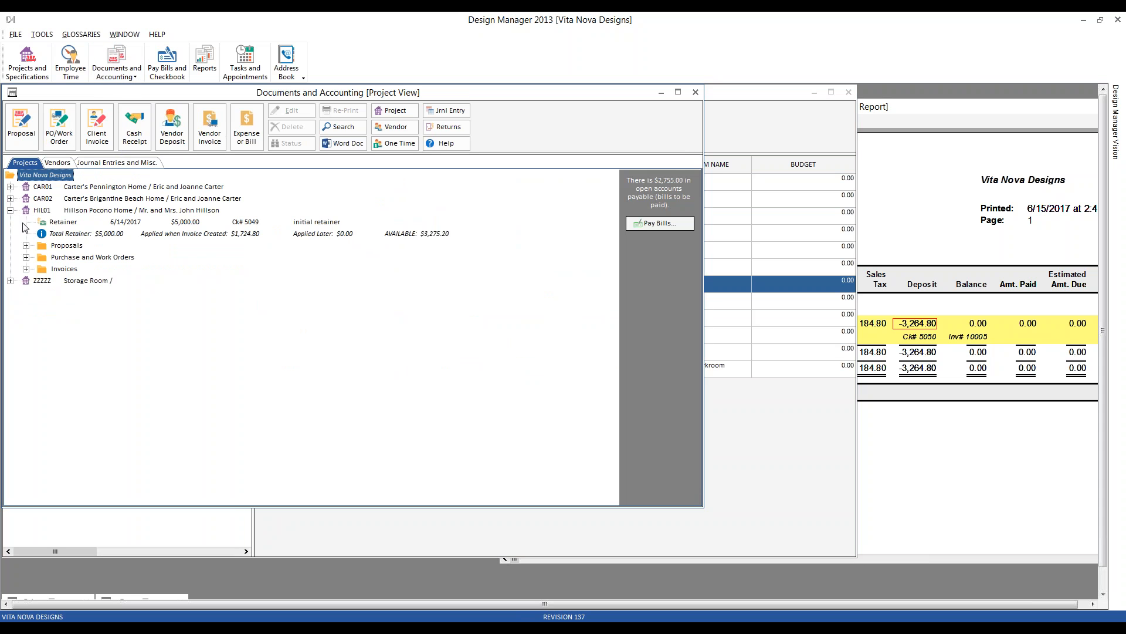
left_click(83, 234)
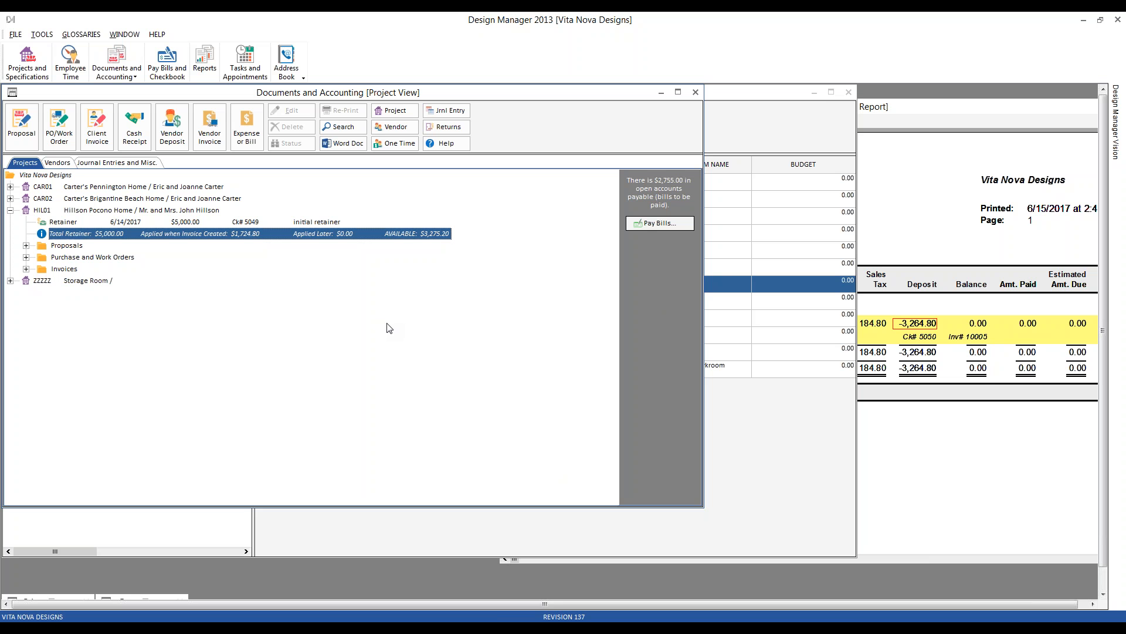
left_click(994, 200)
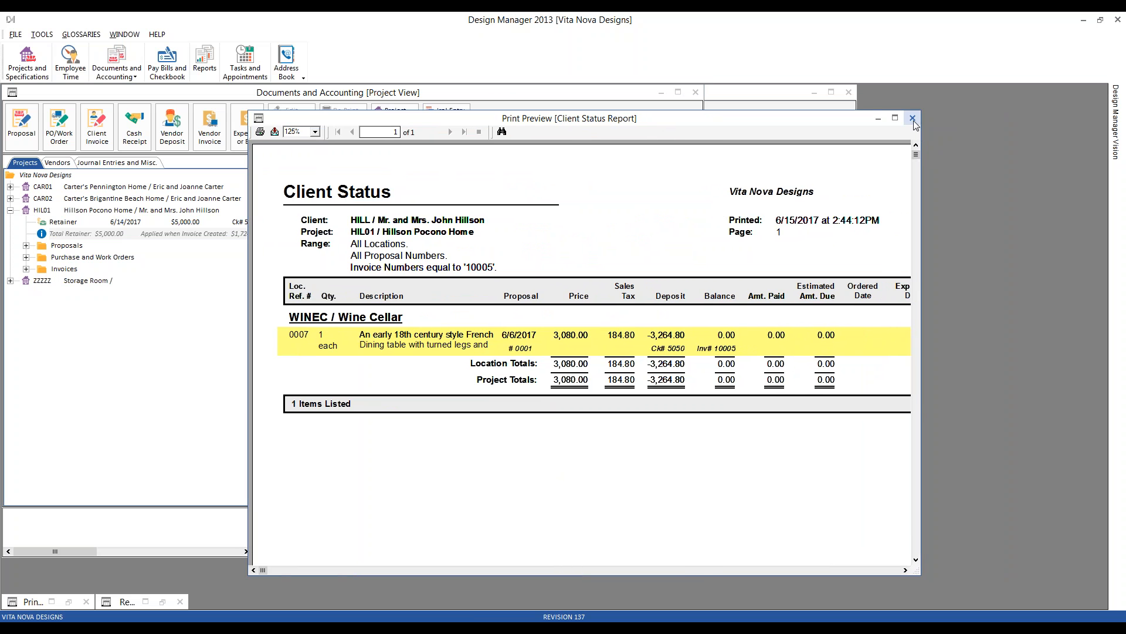
left_click(914, 119)
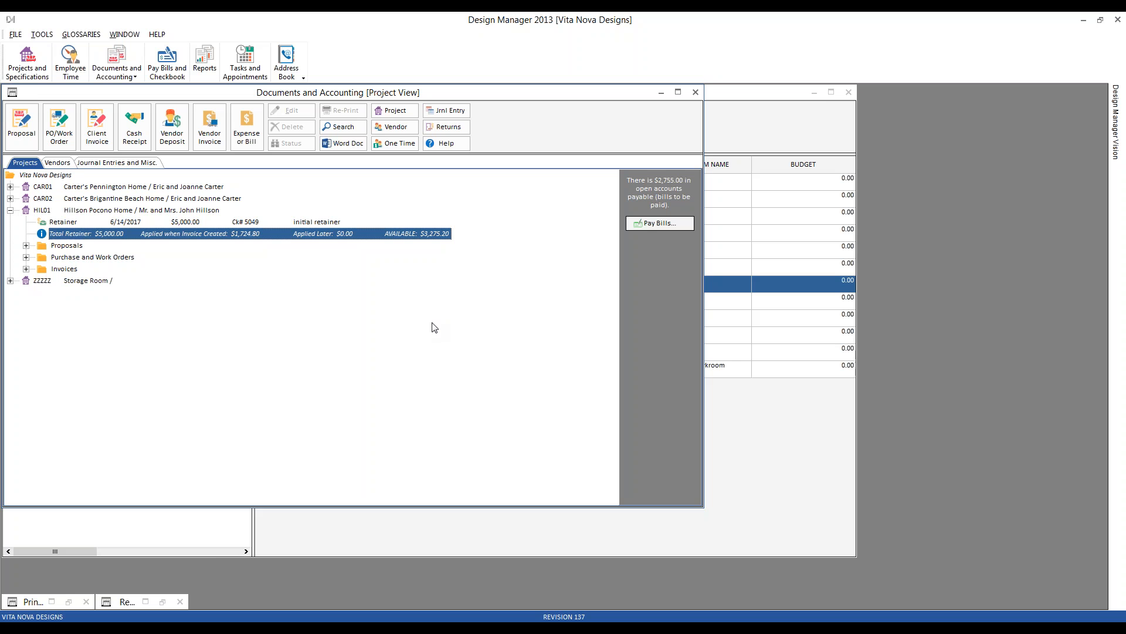
Step: Restore the minimized report preview, open the options of the favorite Client Status report, and set its calculation to Estimate
left_click(70, 602)
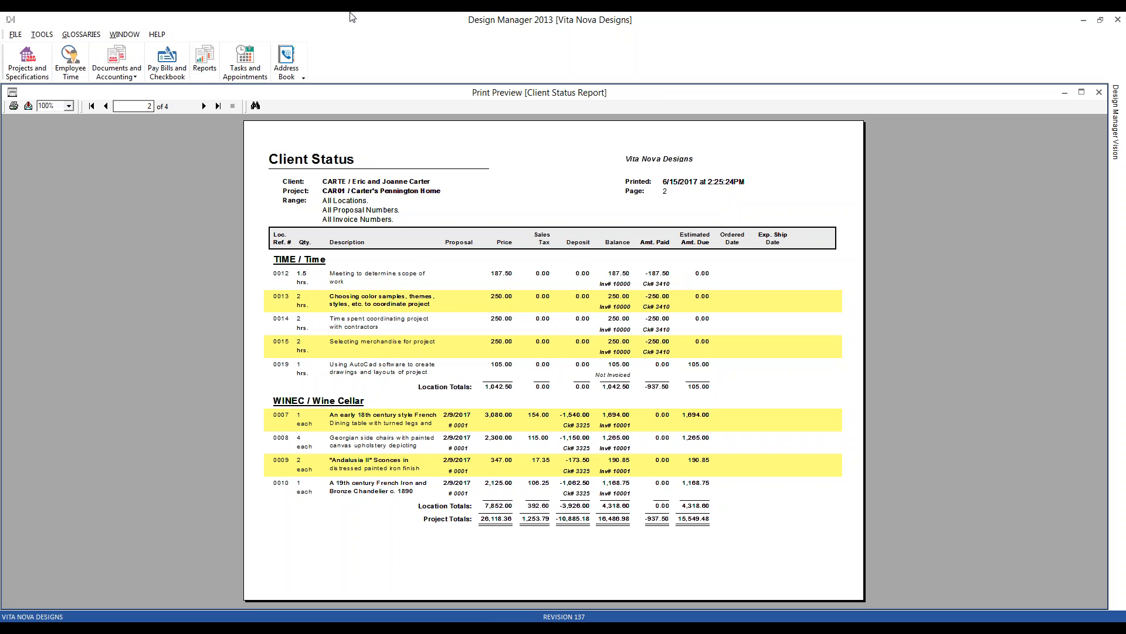
left_click(204, 59)
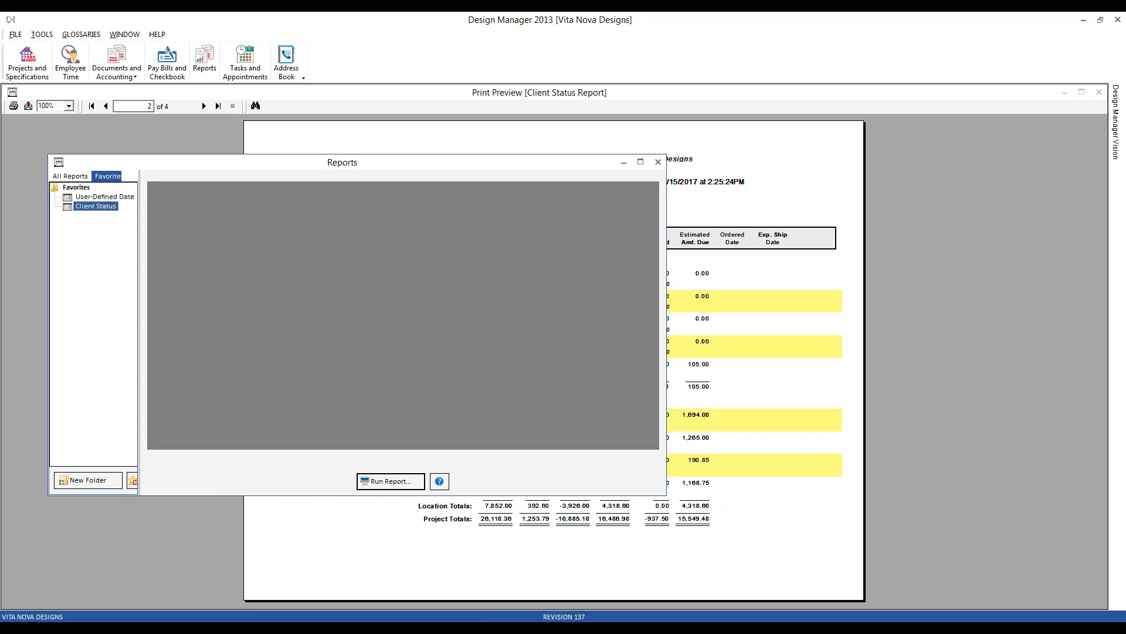
double_click(91, 209)
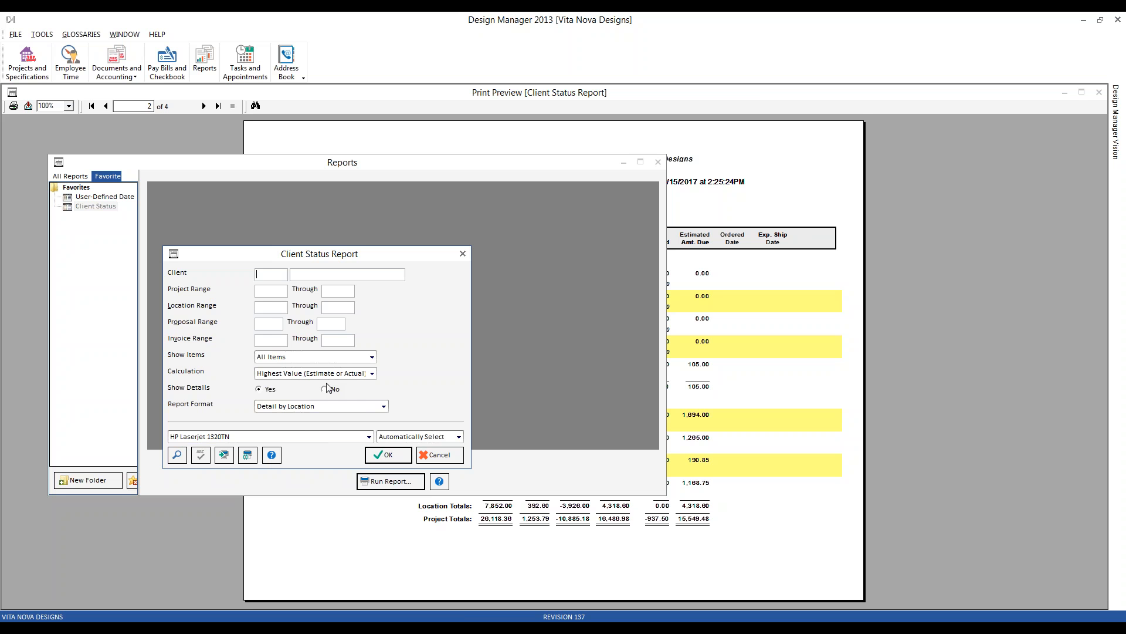
left_click(357, 374)
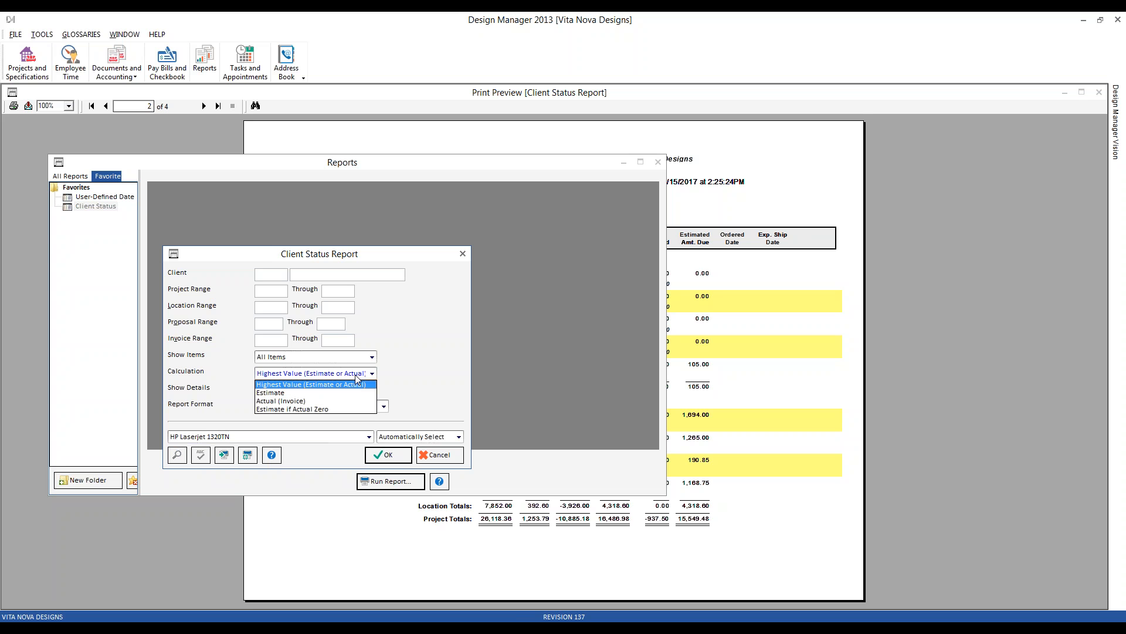
left_click(351, 391)
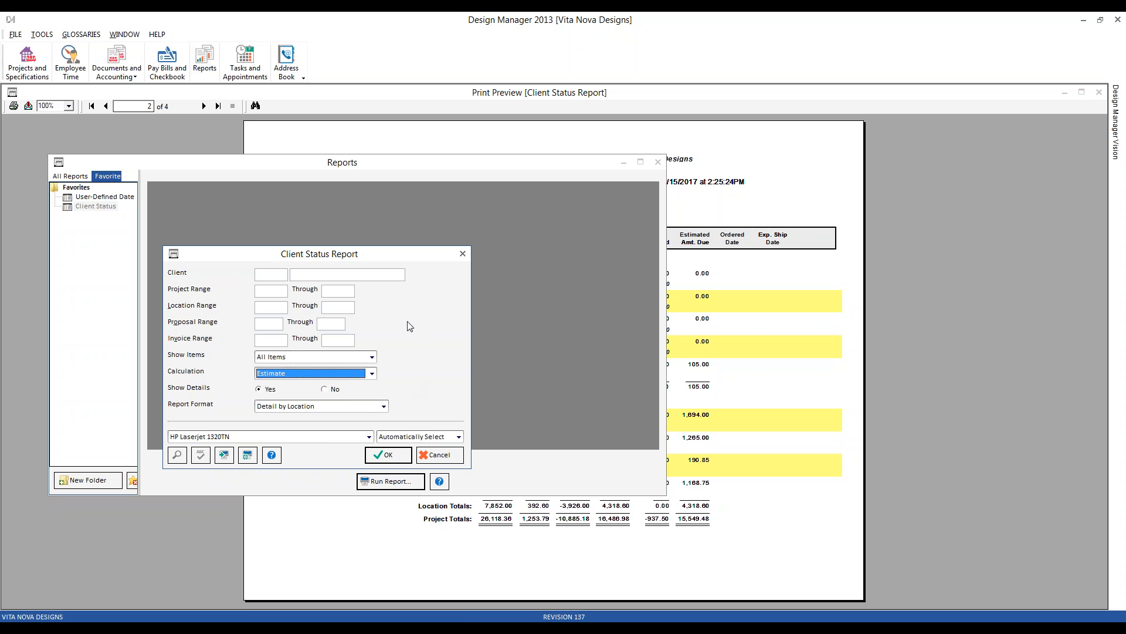
Step: Close the older preview and run the Client Status report for the client of project CAR01, limited to location GBED2
left_click(275, 274)
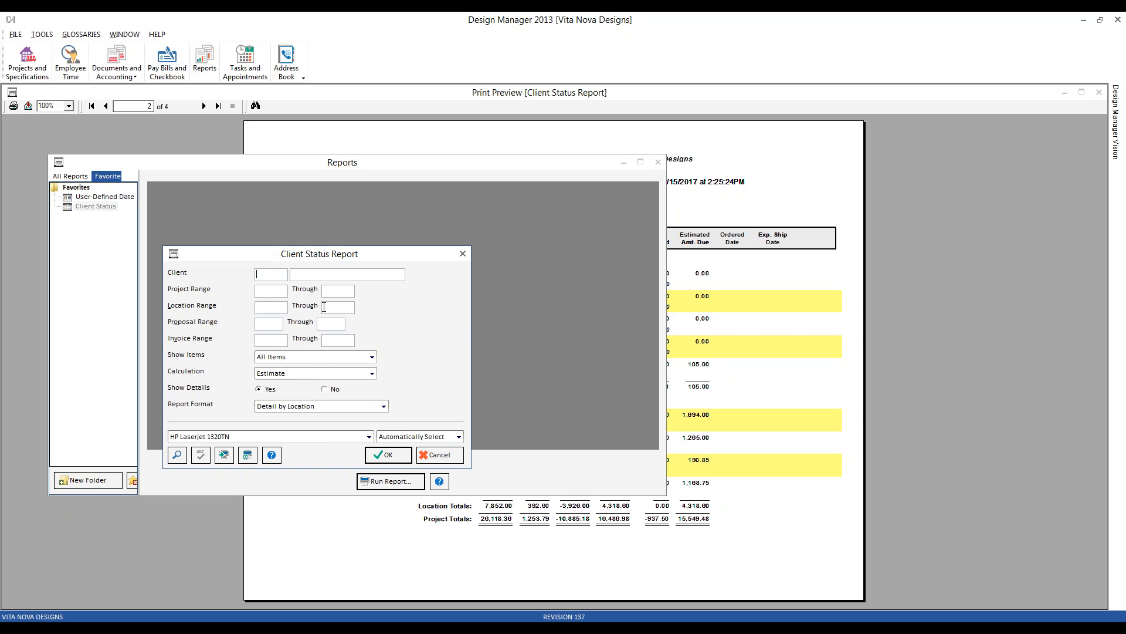
left_click(1095, 96)
left_click(1098, 92)
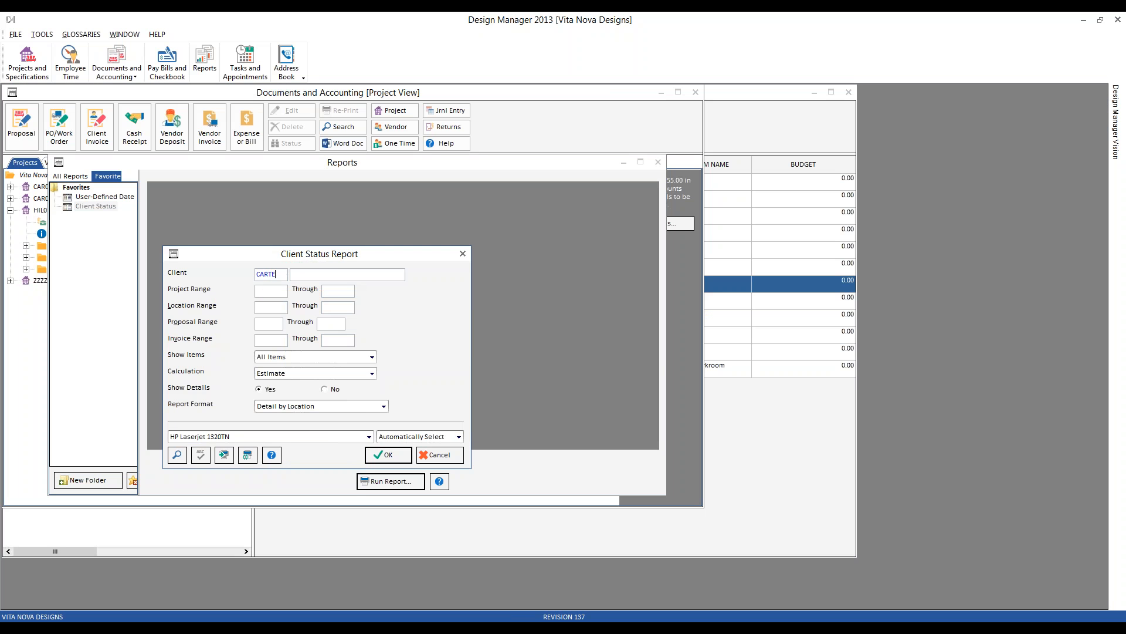
type("CAR01")
key("Tab")
key("Tab")
type("GBED")
key("Tab")
key("Return")
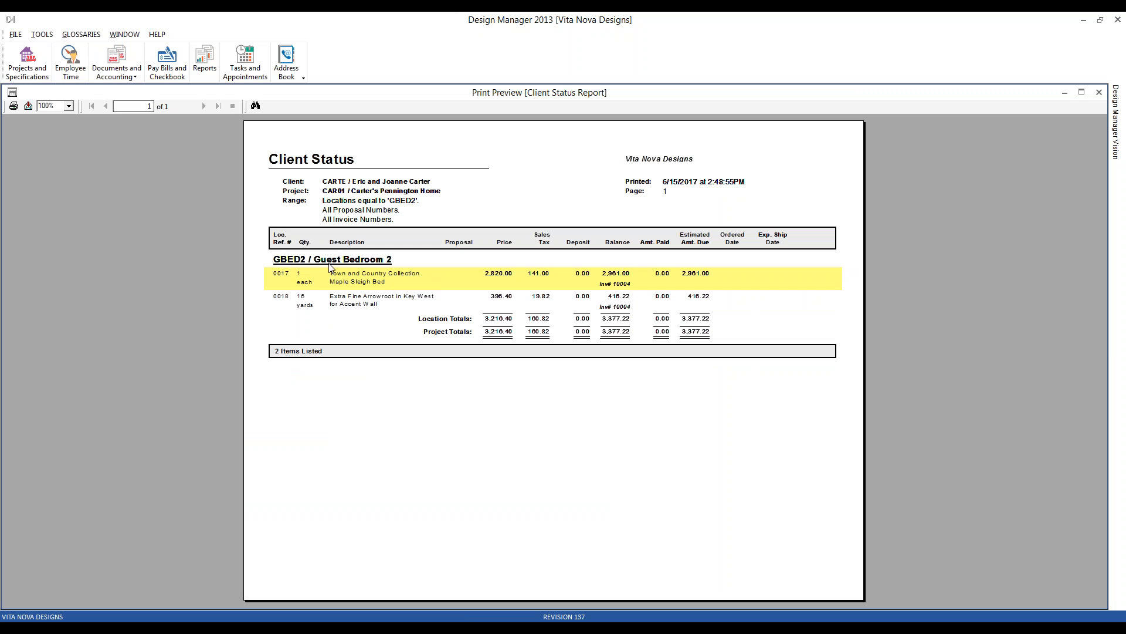
Step: Enlarge the Guest Bedroom 2 report preview to 125% and move it aside
double_click(55, 102)
type("125")
key("Return")
left_click_drag(73, 95, 469, 84)
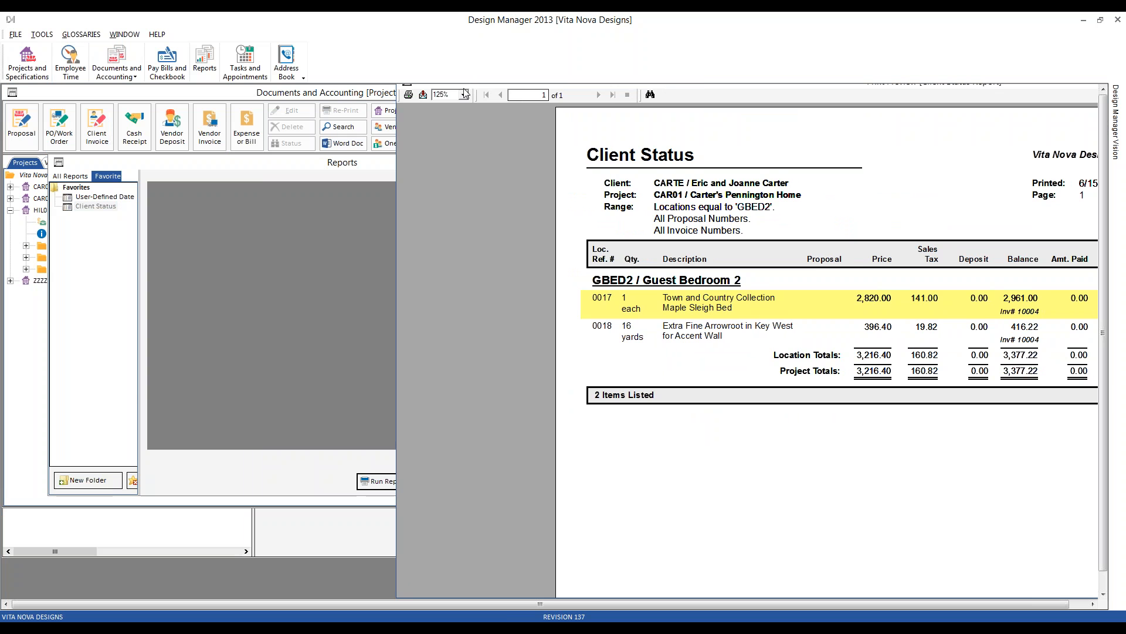
Step: Open item 0017, the maple sleigh bed, from project CAR01's Guest Bedroom 2 for editing beside the report preview
left_click(82, 95)
left_click(9, 187)
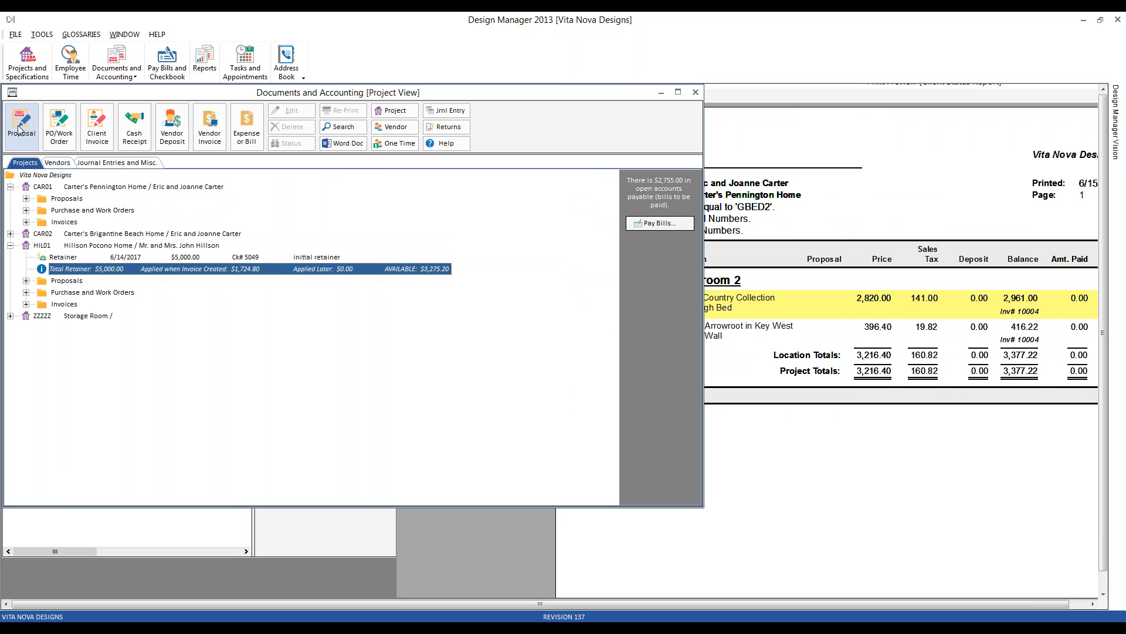
left_click(712, 99)
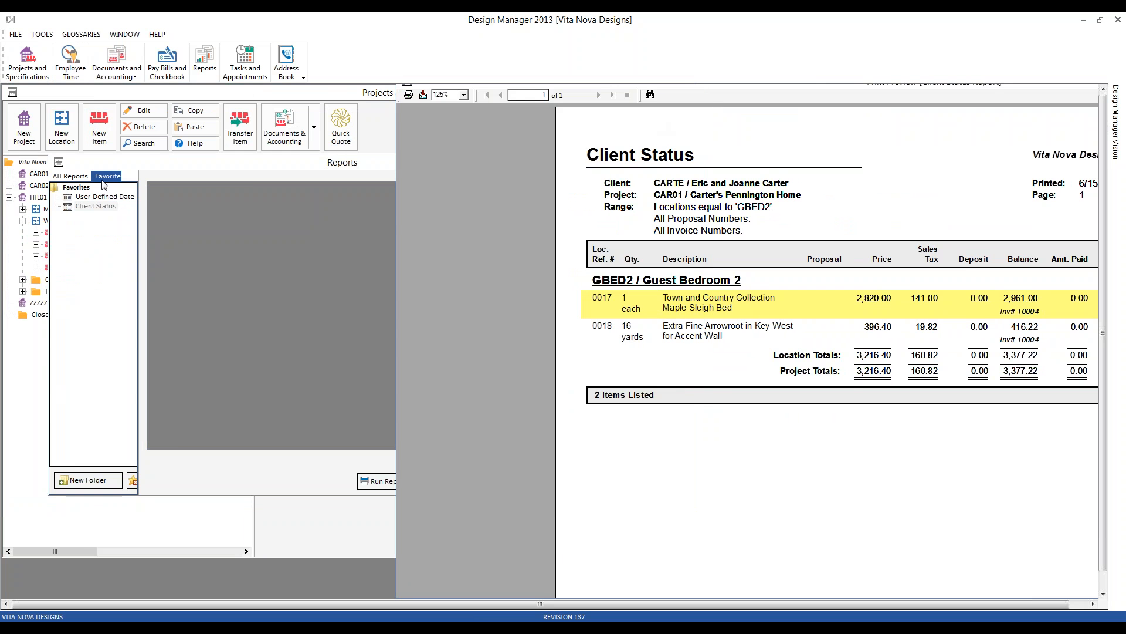
left_click(10, 174)
left_click(61, 197)
left_click(142, 111)
left_click(904, 178)
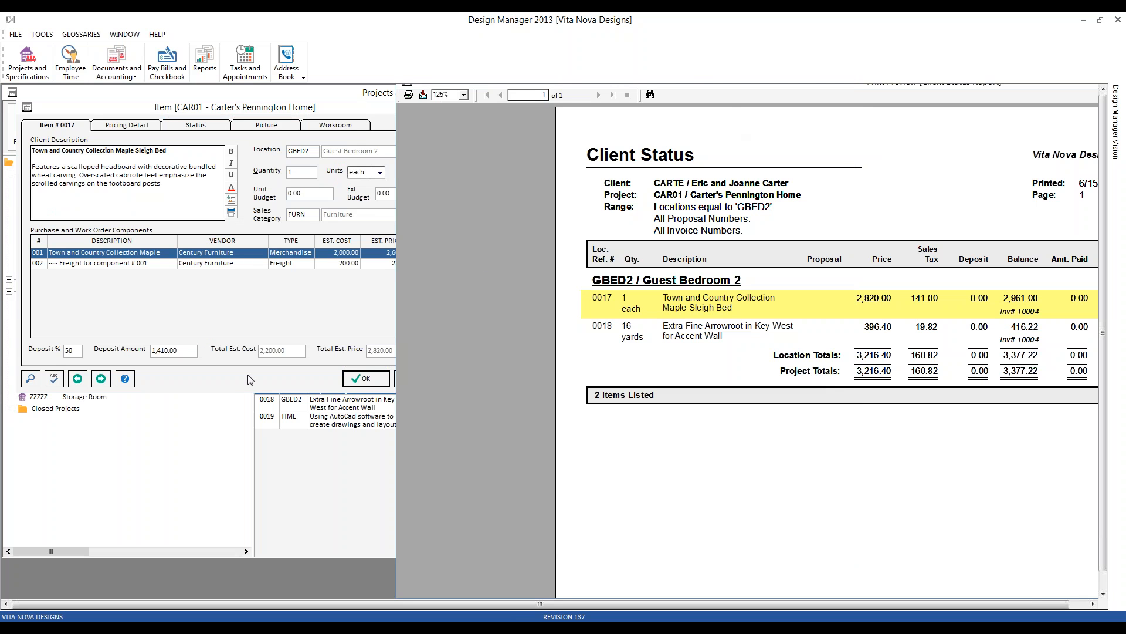
Step: Compare item 0017's estimated pricing and client invoice with the price on its Client Status report line
left_click(217, 328)
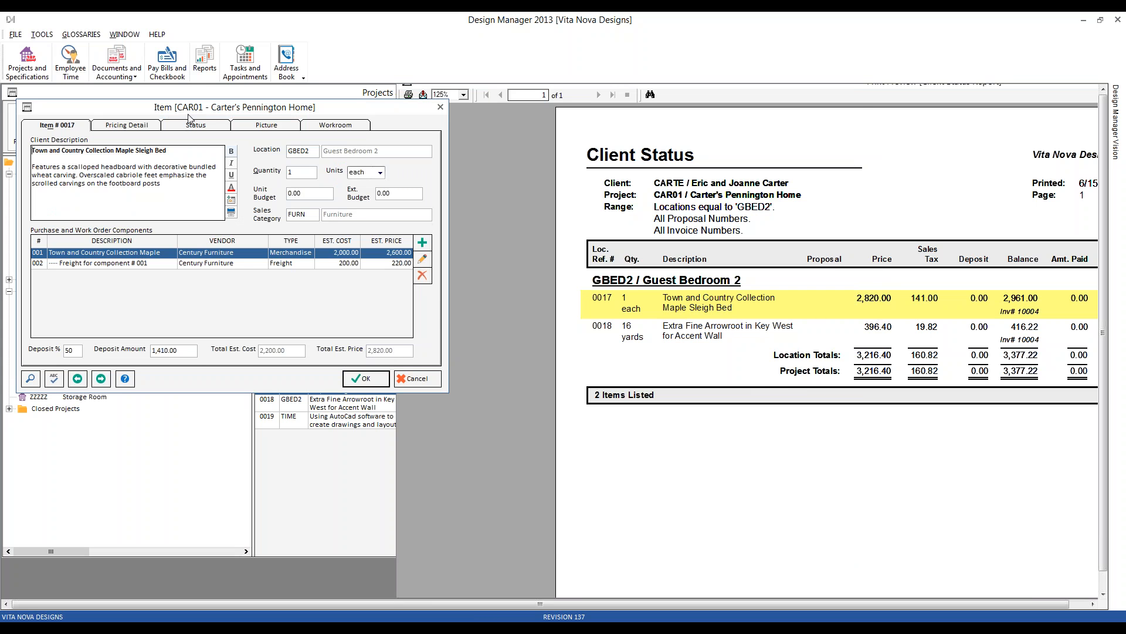
left_click(150, 126)
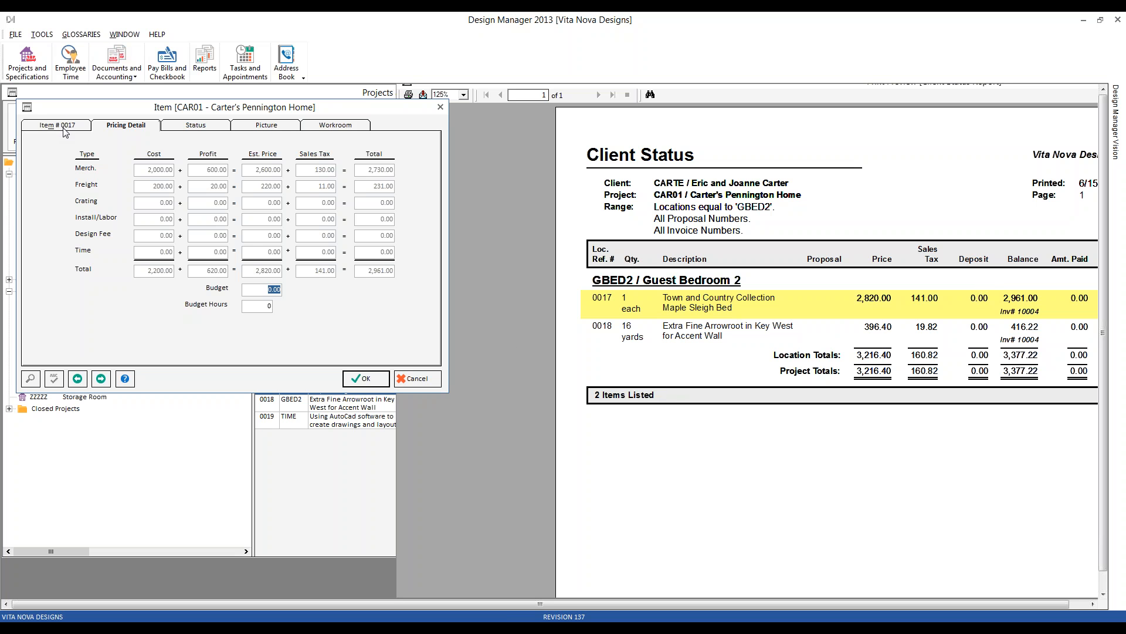
left_click(200, 132)
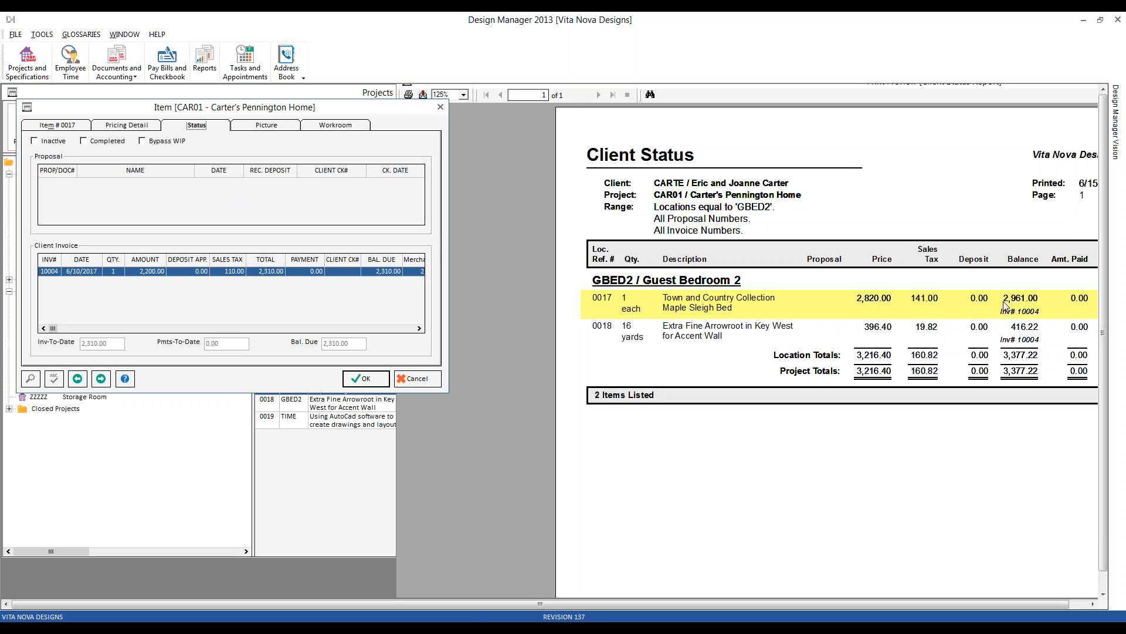
left_click(885, 300)
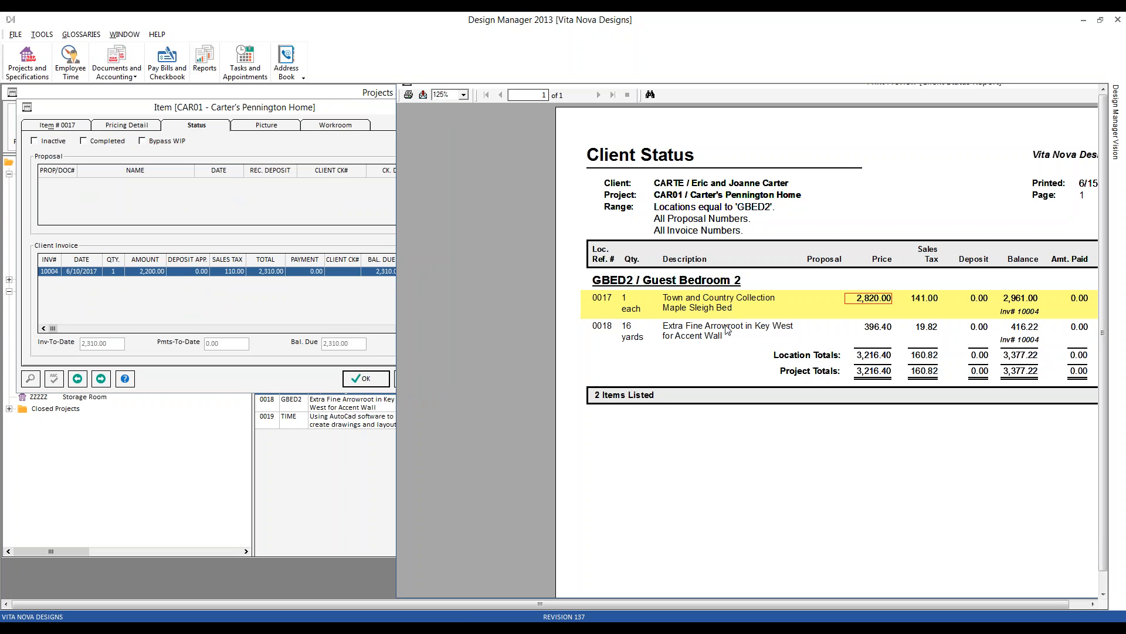
left_click(70, 127)
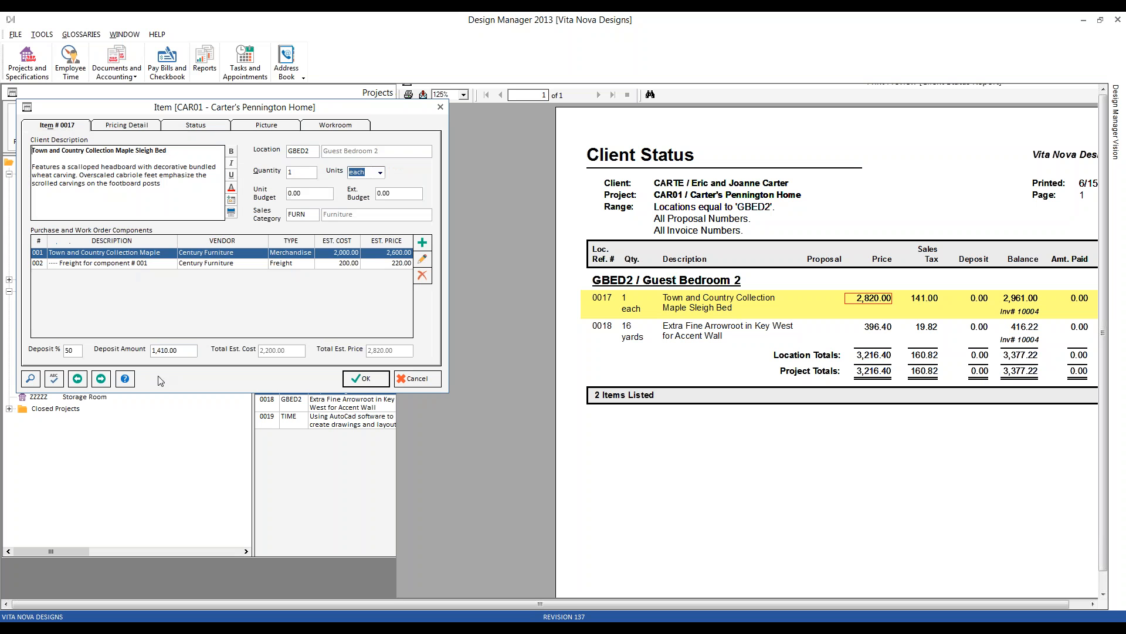
Step: Go to item 0018, compare its estimate and client invoice with its report line, and close the item without saving
left_click(101, 378)
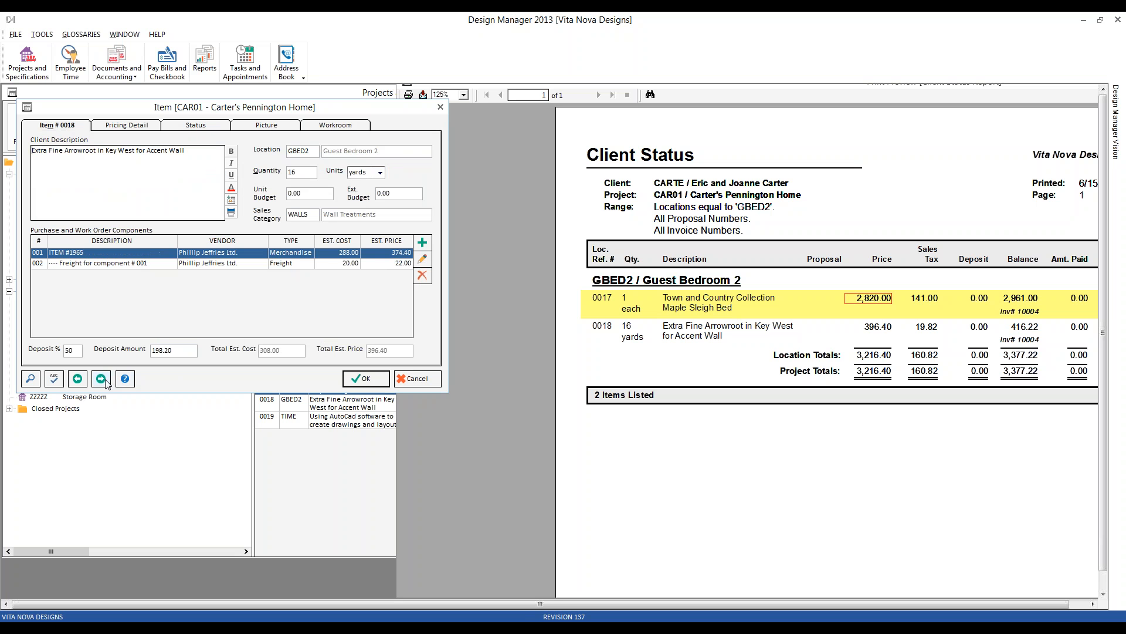
left_click(883, 329)
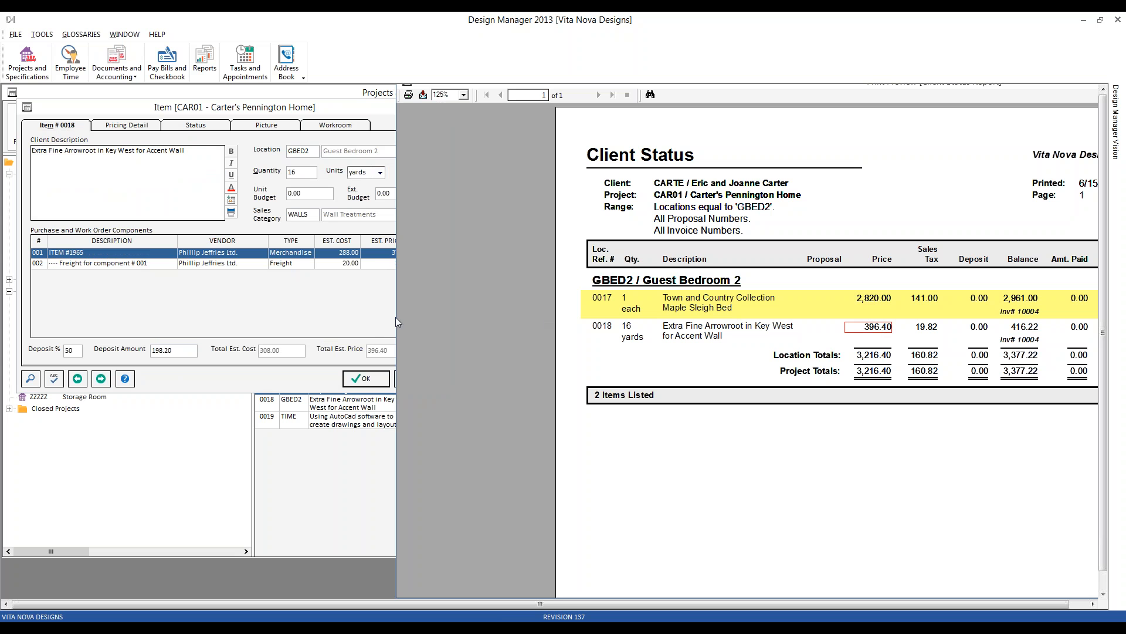
left_click(367, 350)
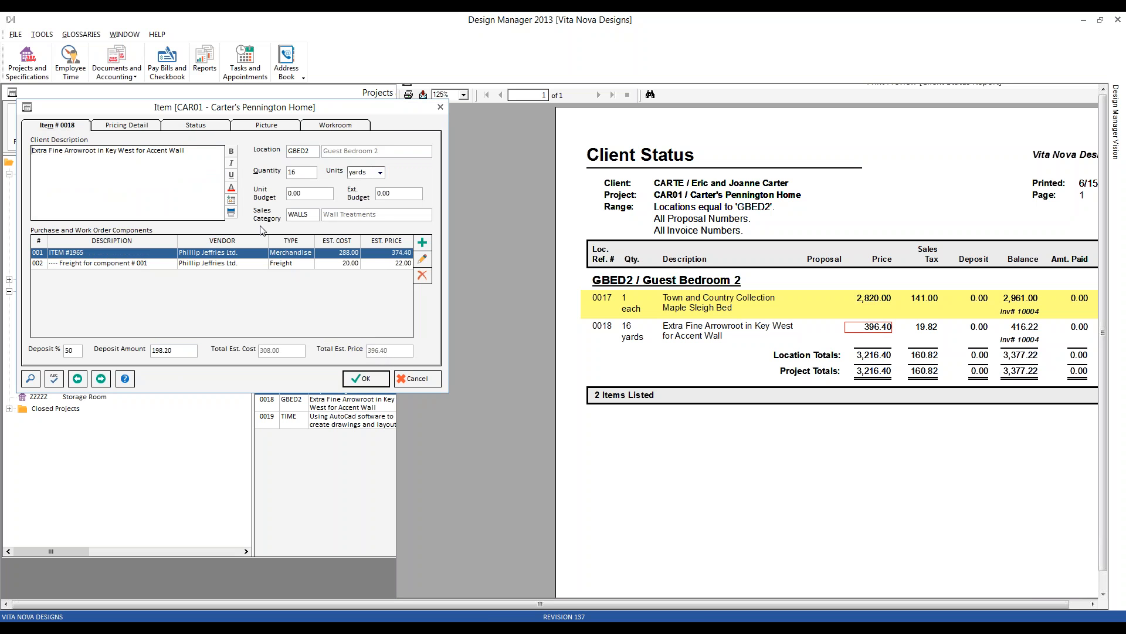
left_click(197, 126)
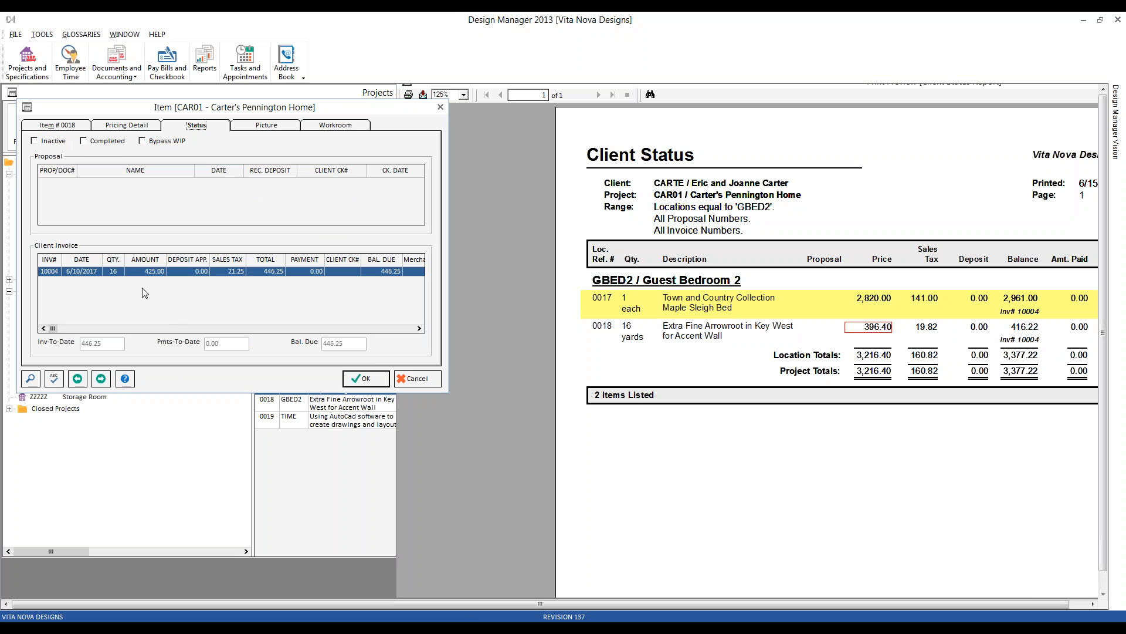
left_click(414, 380)
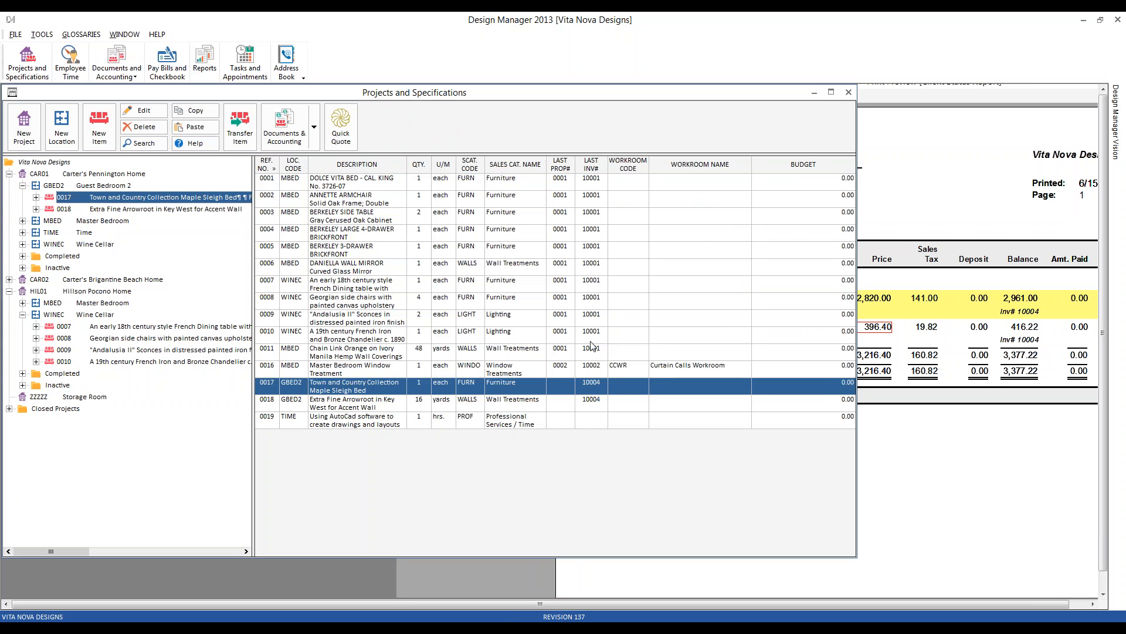
Step: Clear the workspace by closing the report preview and the Reports window and minimizing Projects and Specifications
left_click(1031, 92)
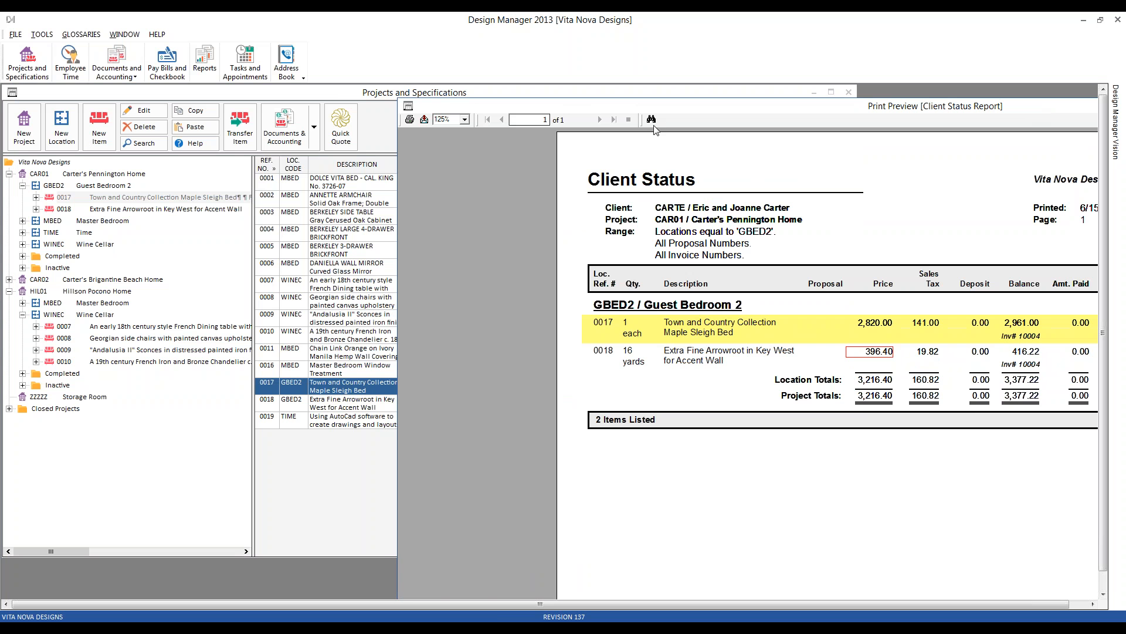
left_click(418, 96)
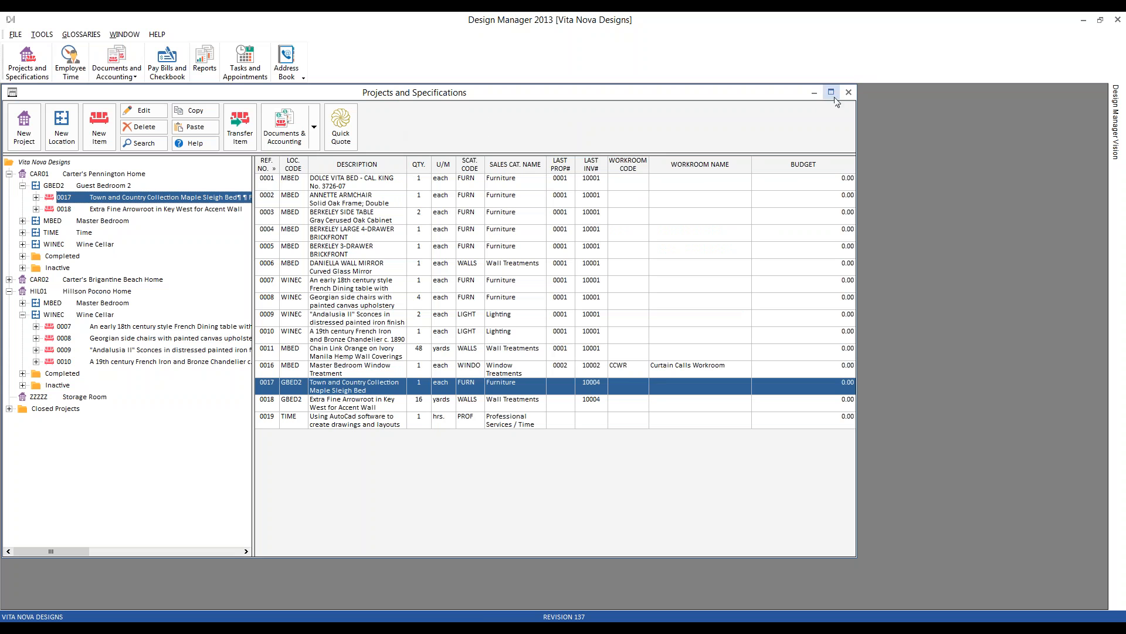
left_click(204, 58)
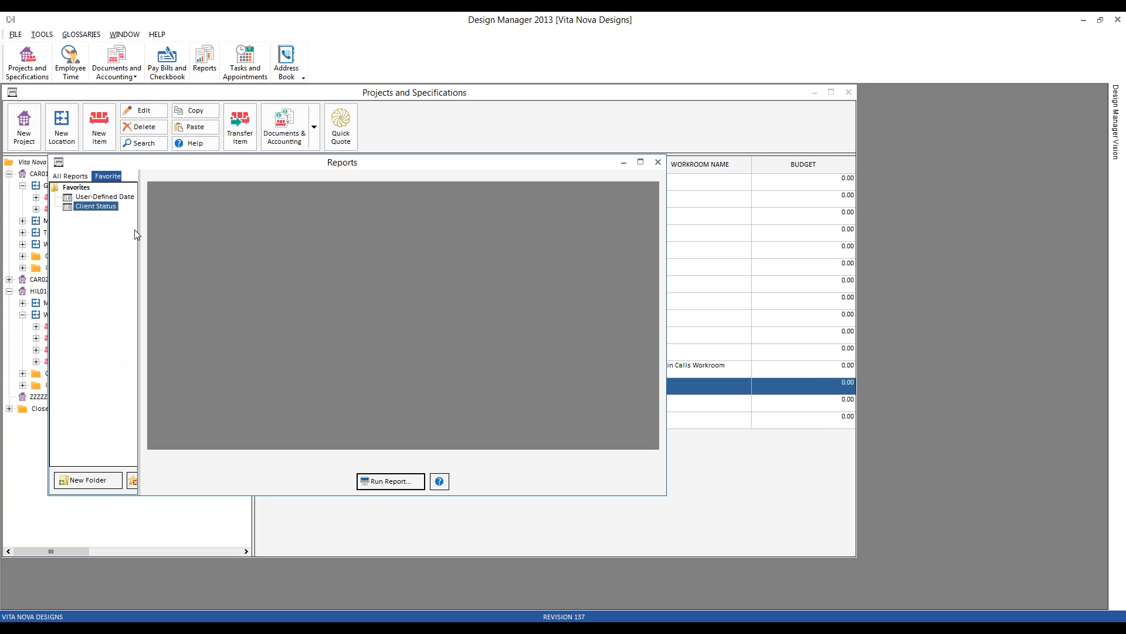
left_click_drag(456, 167, 586, 198)
left_click(551, 118)
left_click(814, 93)
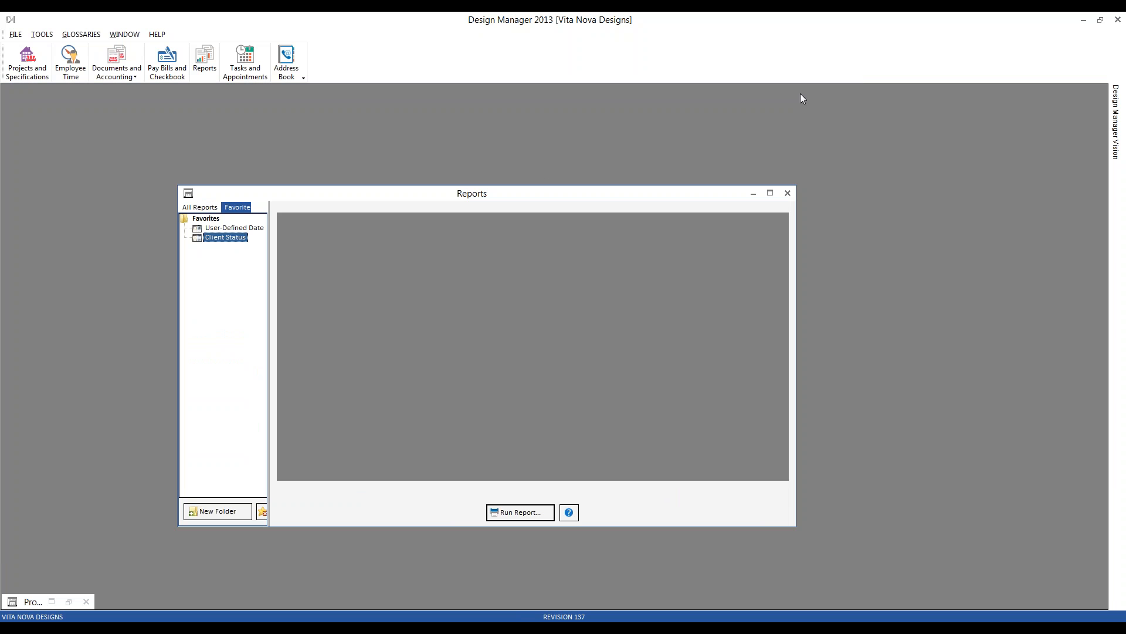
left_click(788, 193)
Step: Open the favorite Client Status report's options and filter it to project HIL01's client and invoice 10005 only
left_click(205, 59)
left_click(97, 137)
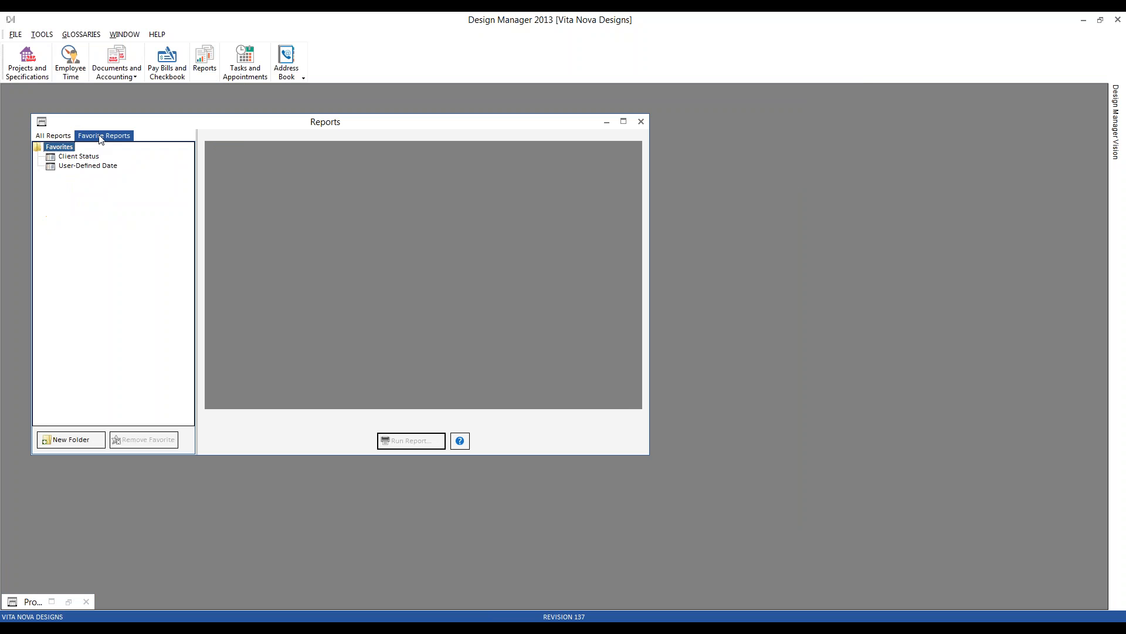
left_click(81, 157)
double_click(81, 157)
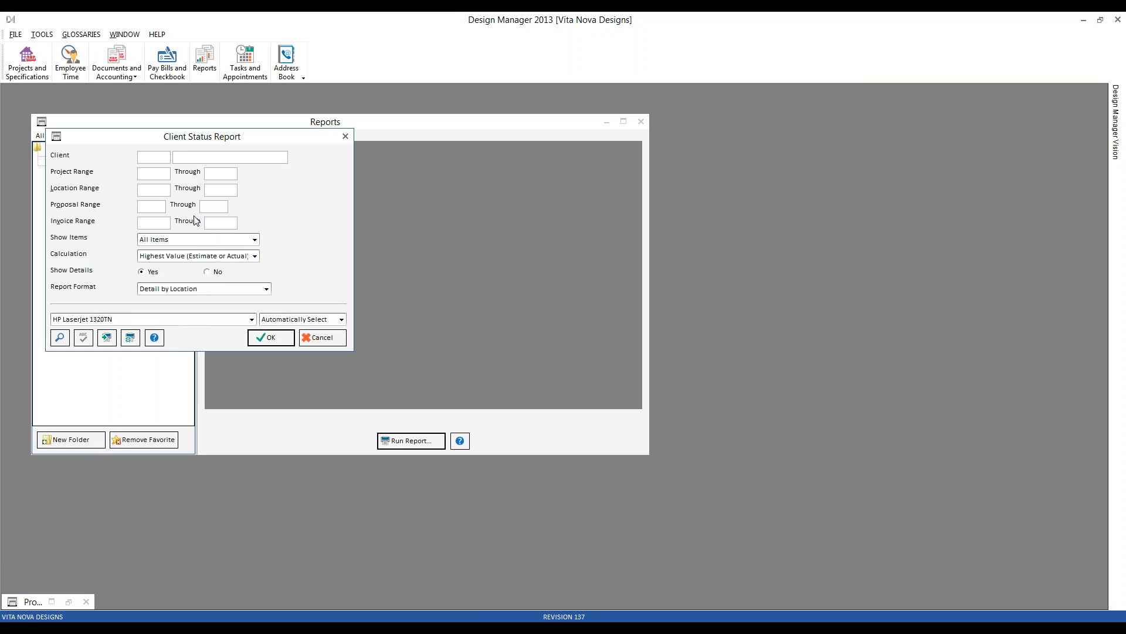
type("H")
left_click(158, 225)
type("10005")
key("Tab")
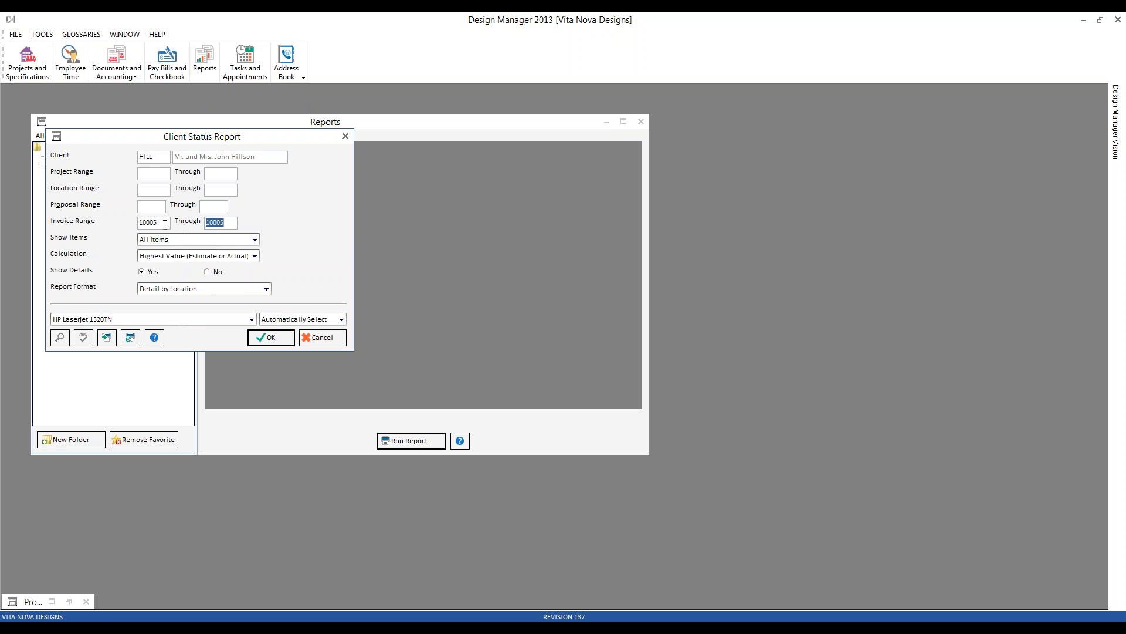
Step: Set the report's calculation to Estimate and generate the preview for invoice 10005
left_click(168, 257)
left_click(169, 274)
left_click(269, 339)
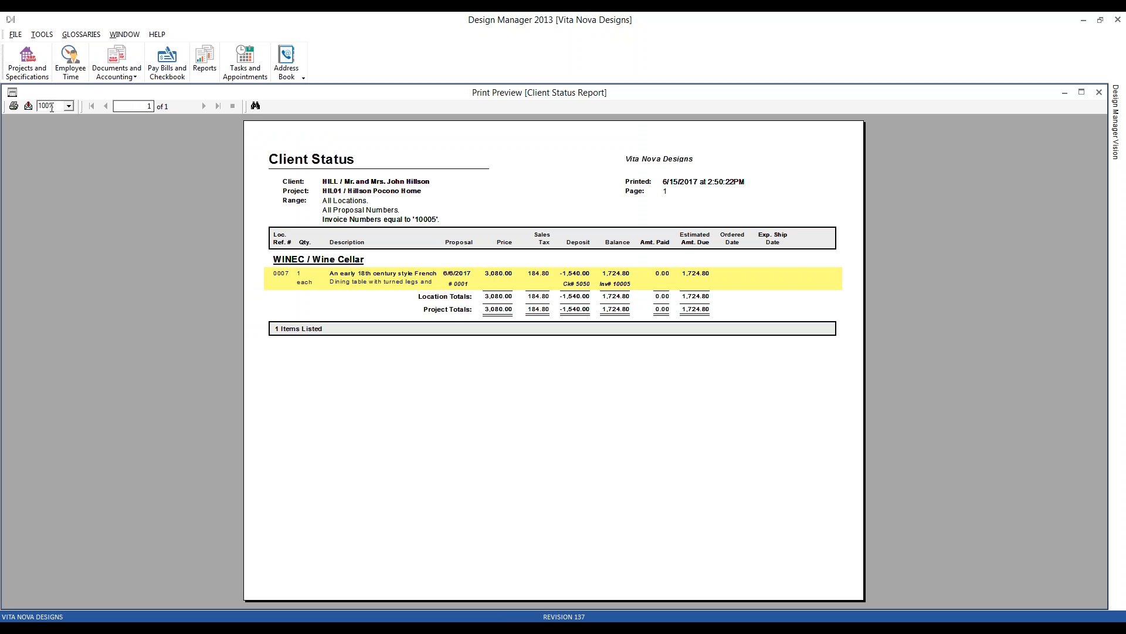
key("Down")
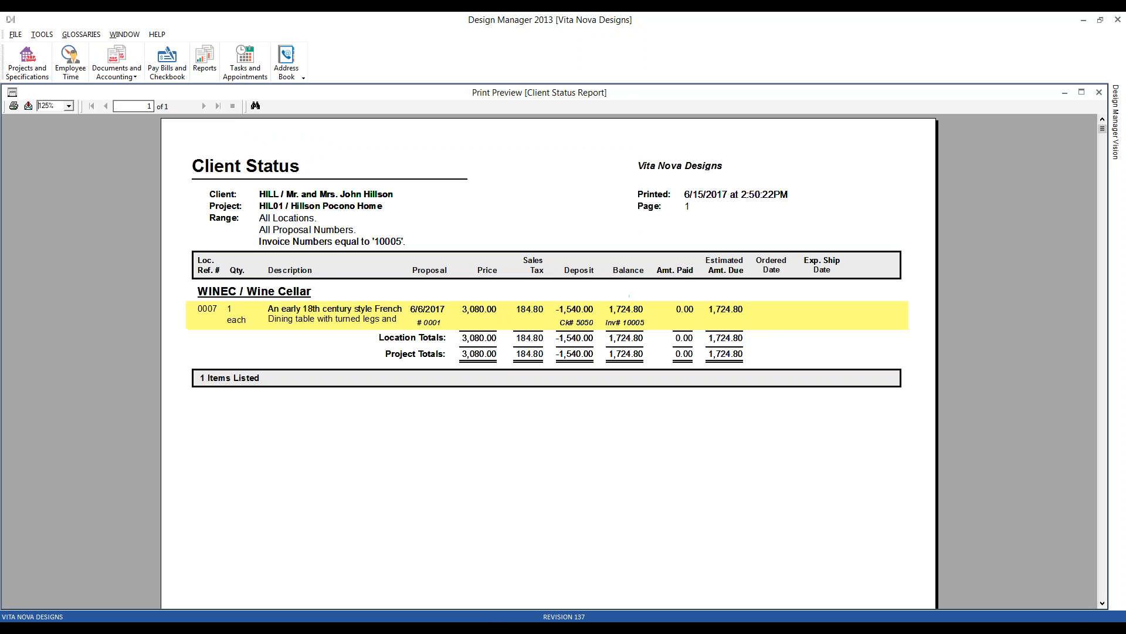
Step: Move the report preview aside and open item 0007, the French dining table in project HIL01's Wine Cellar, for editing
left_click_drag(82, 91, 430, 86)
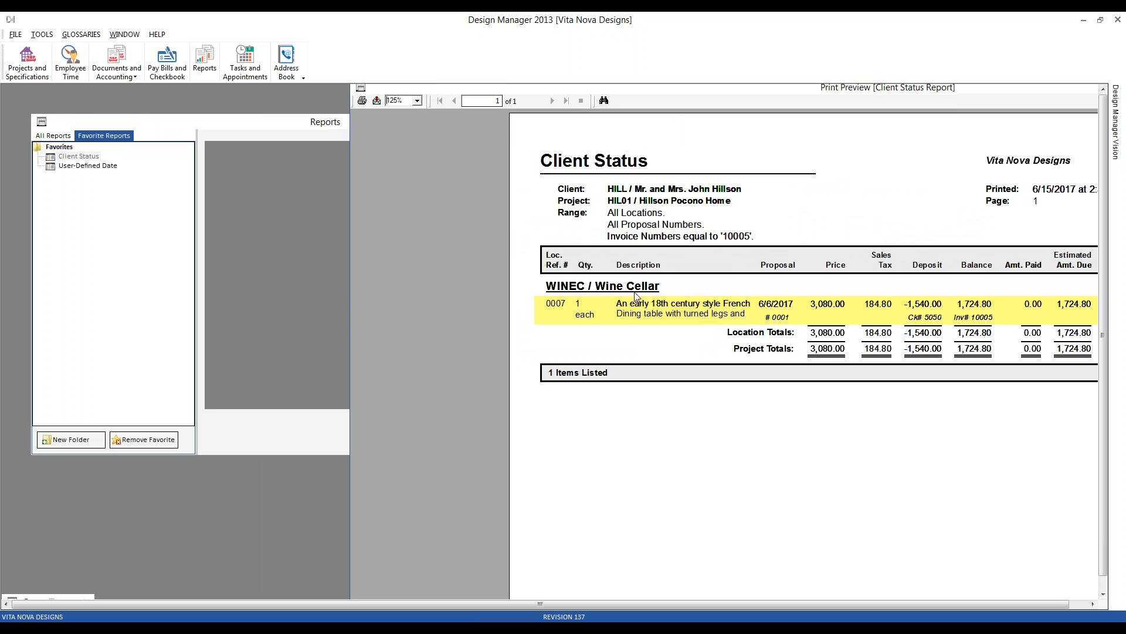
left_click(43, 70)
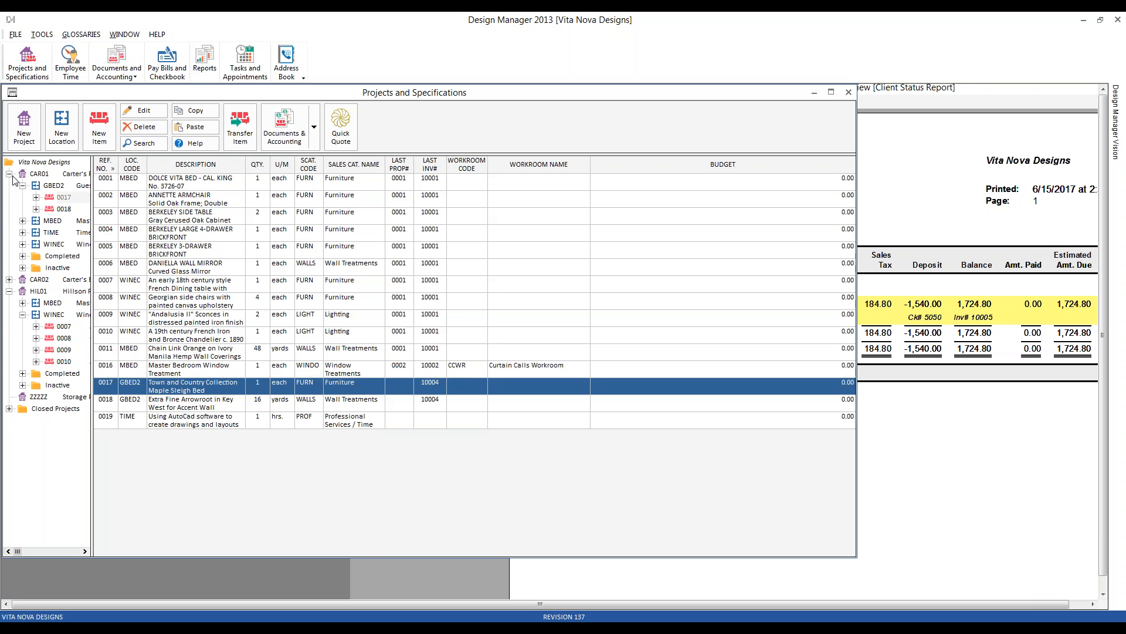
left_click(9, 174)
left_click(64, 232)
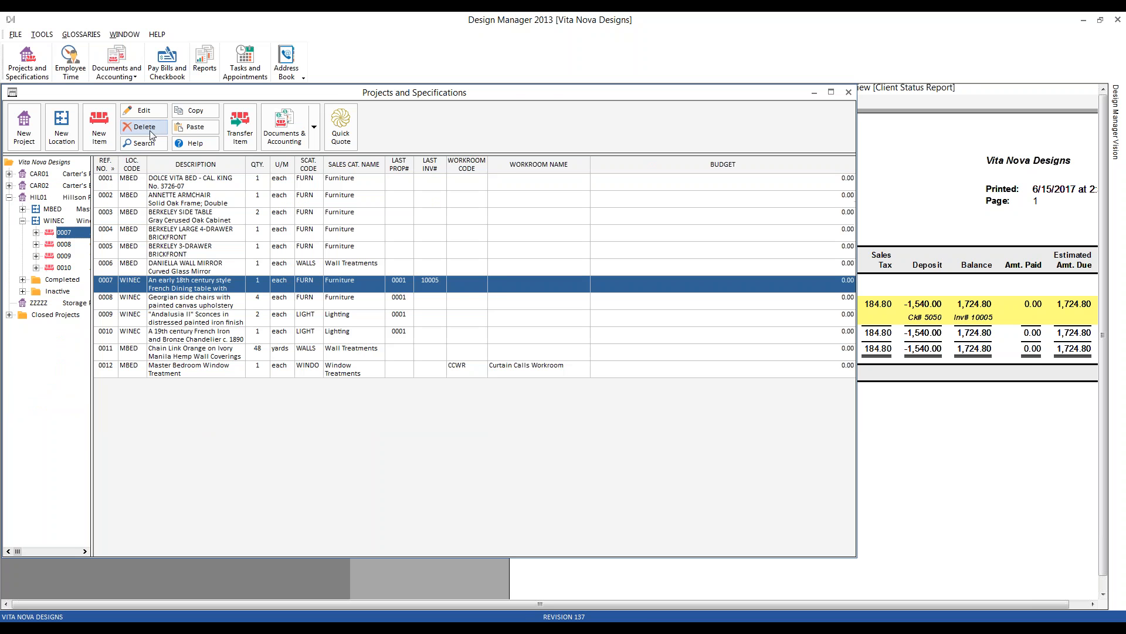
left_click(147, 112)
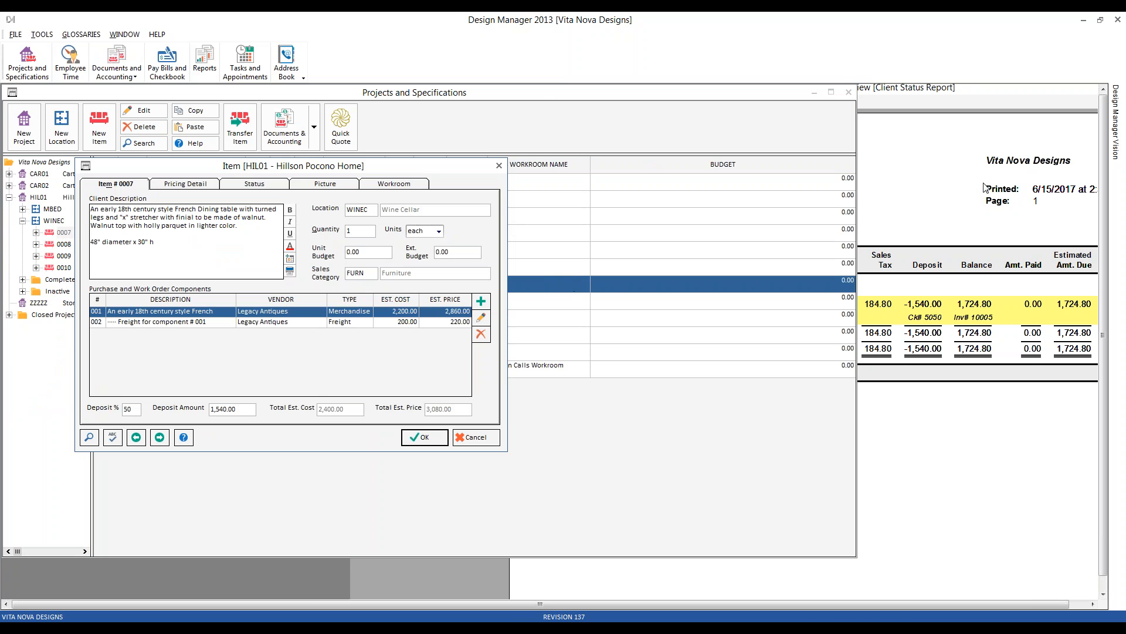
Step: Compare item 0007's proposal deposit and invoice payments with its estimate-based report line, and close the preview and item without saving
left_click(985, 180)
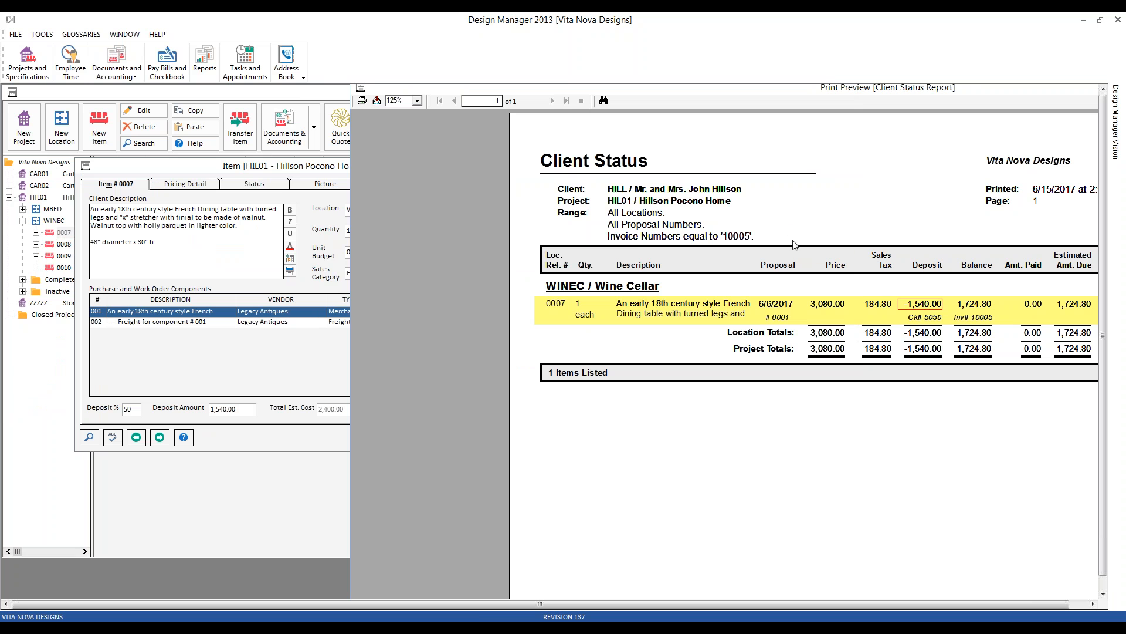
left_click(252, 167)
left_click_drag(252, 167, 205, 159)
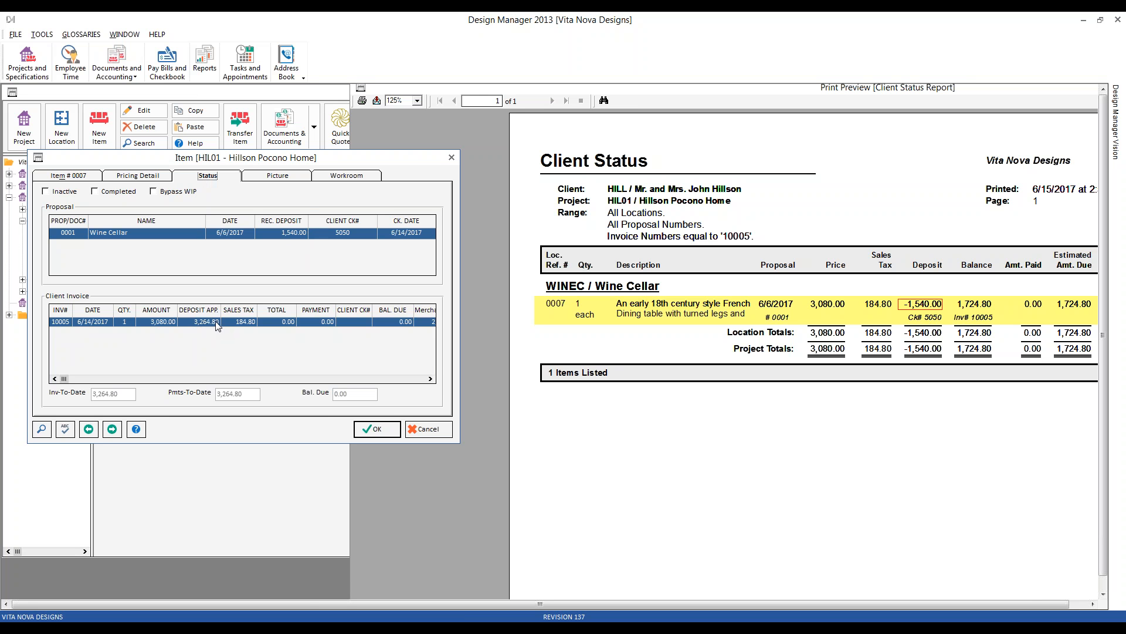
left_click(941, 305)
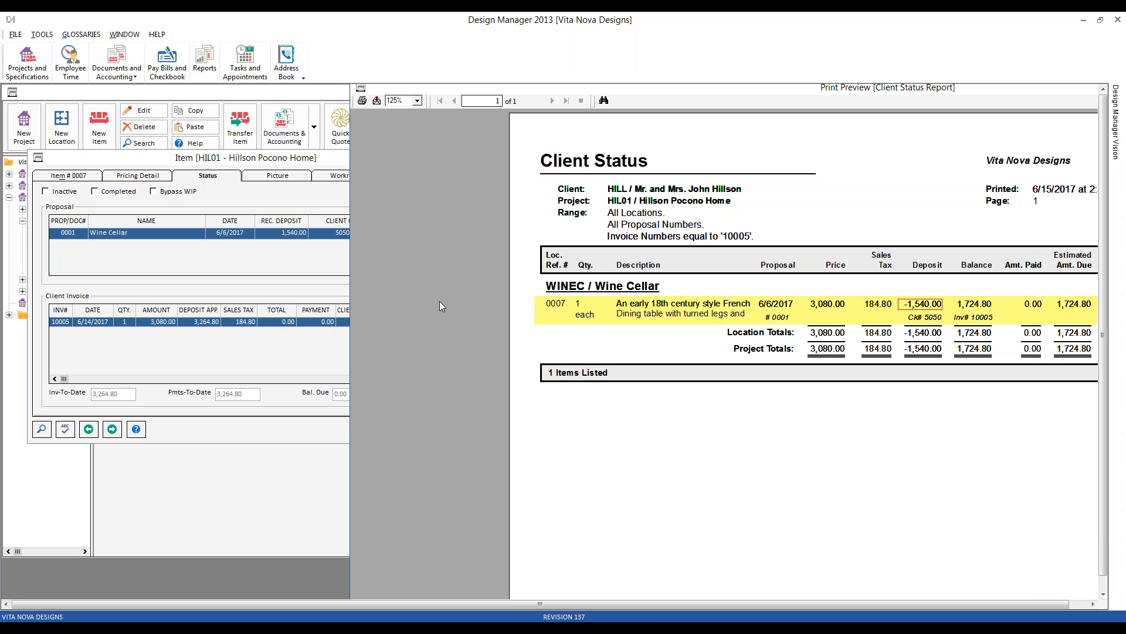
left_click(292, 264)
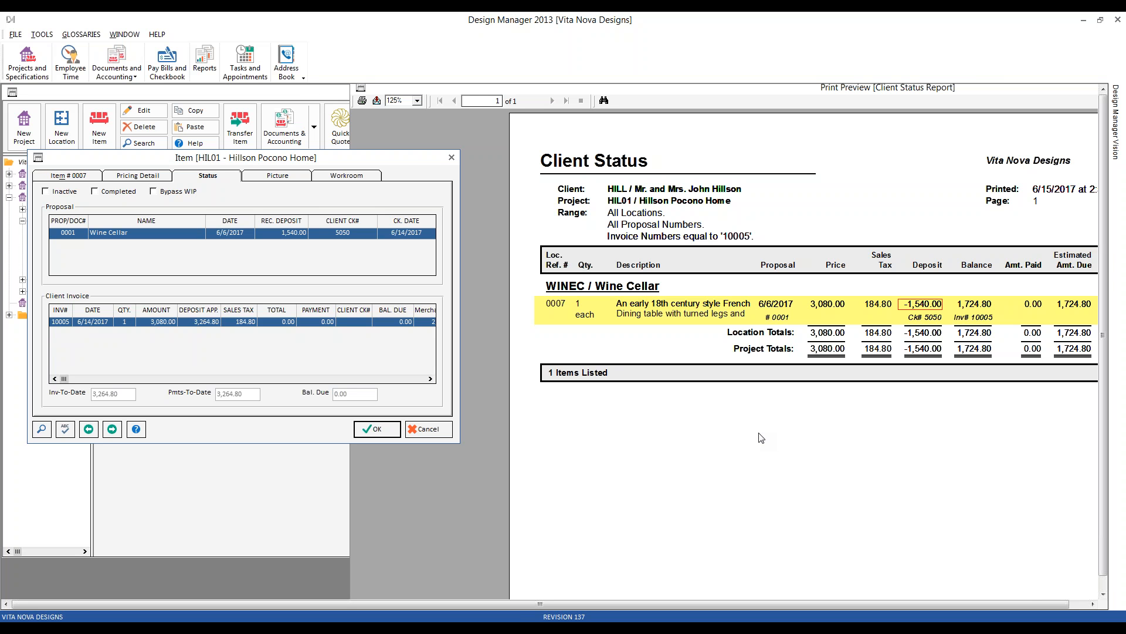
left_click(1036, 304)
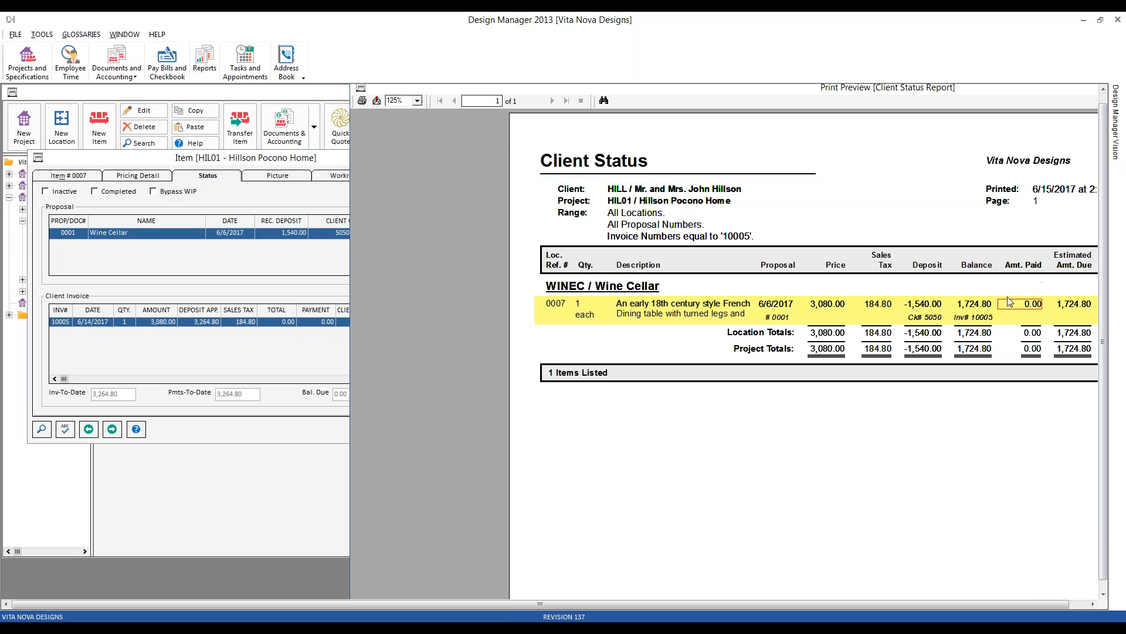
left_click(284, 251)
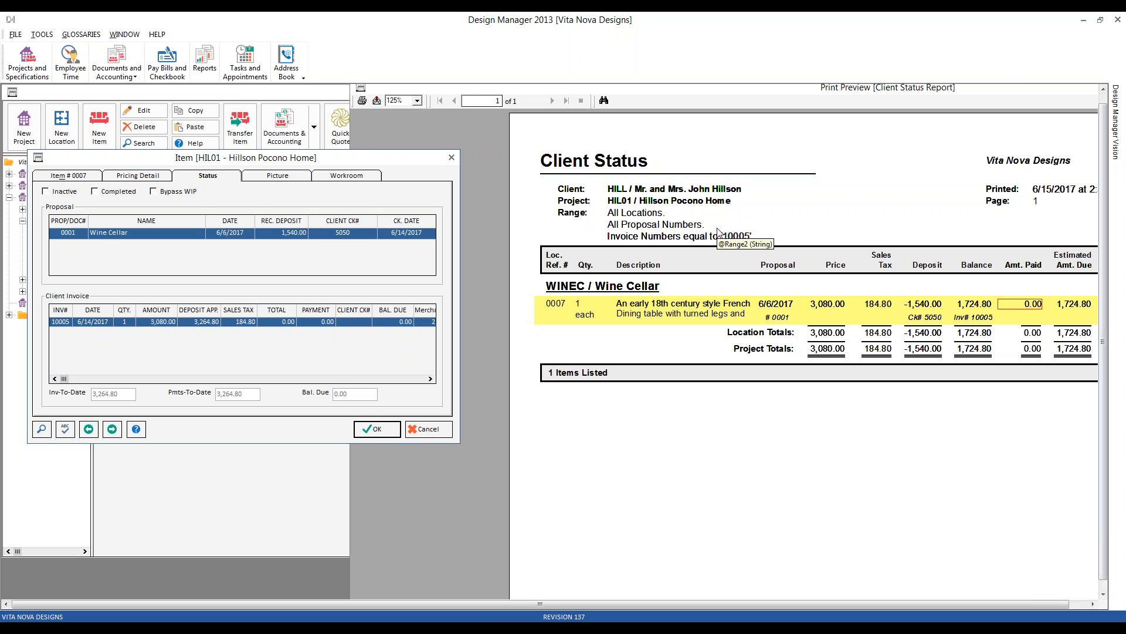
double_click(361, 89)
left_click(427, 429)
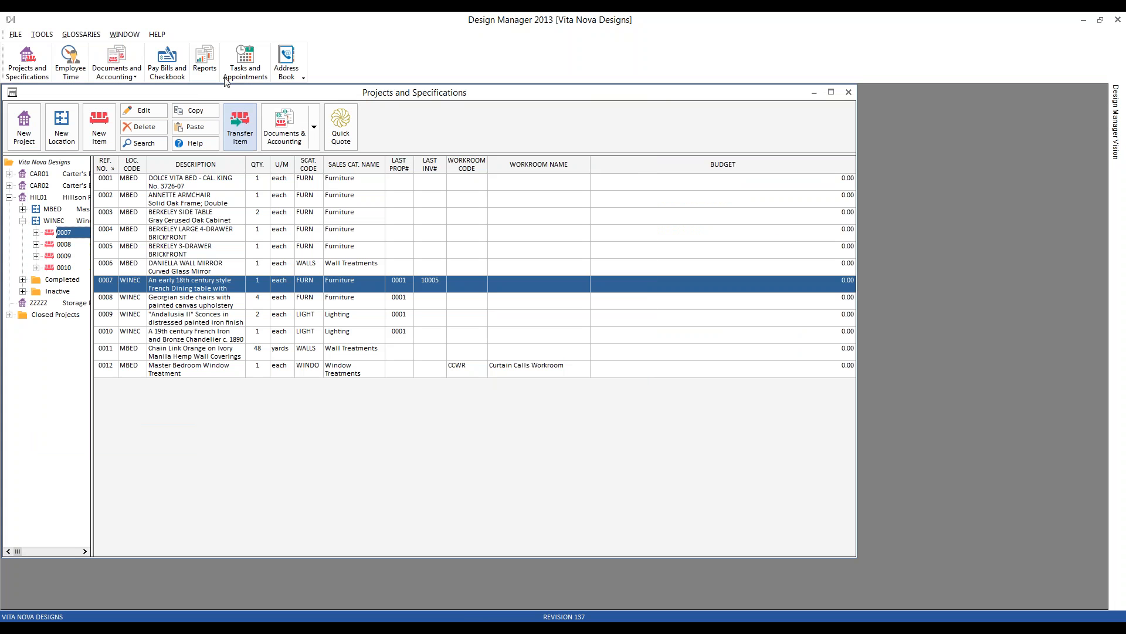
Step: Open the Client Status report options, set the calculation to Actual (Invoice) and choose project CAR01's client
left_click(205, 58)
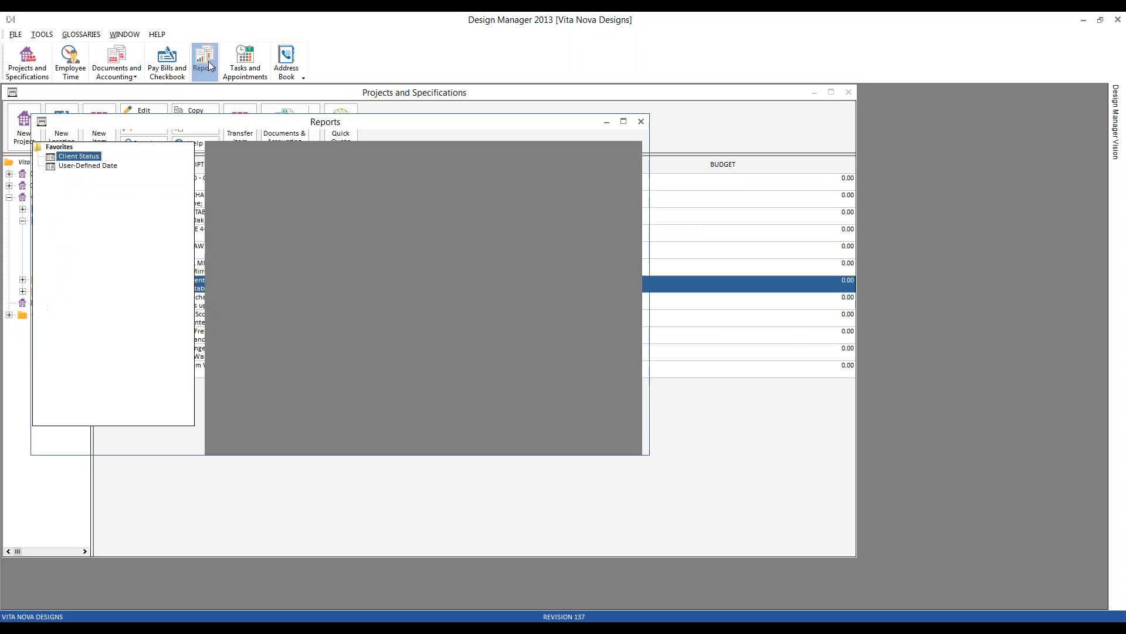
double_click(91, 157)
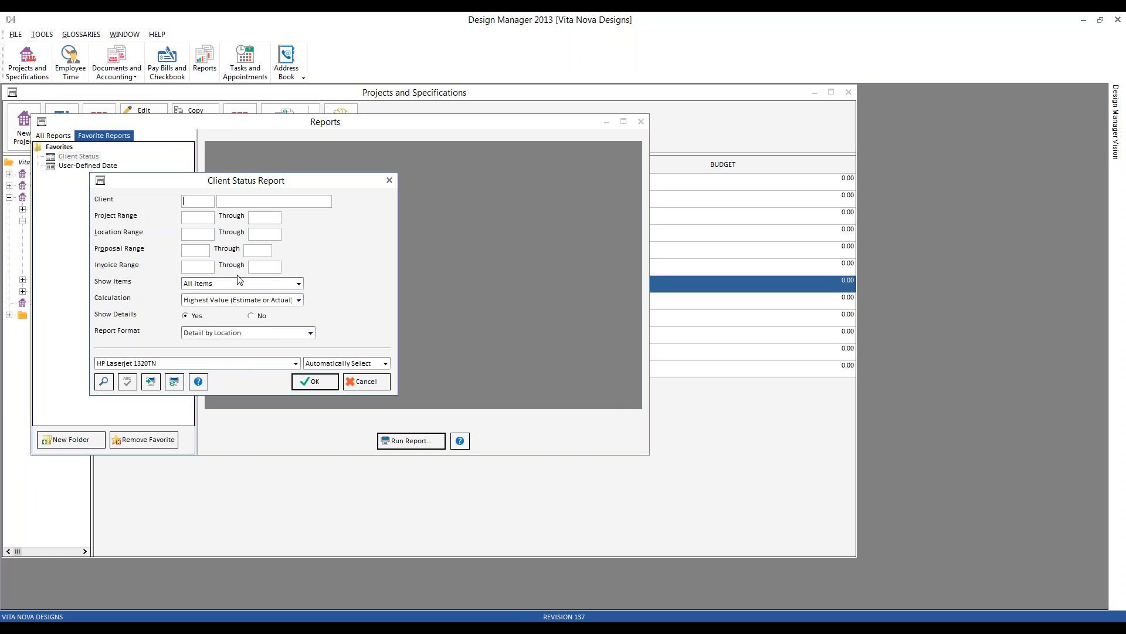
left_click(225, 301)
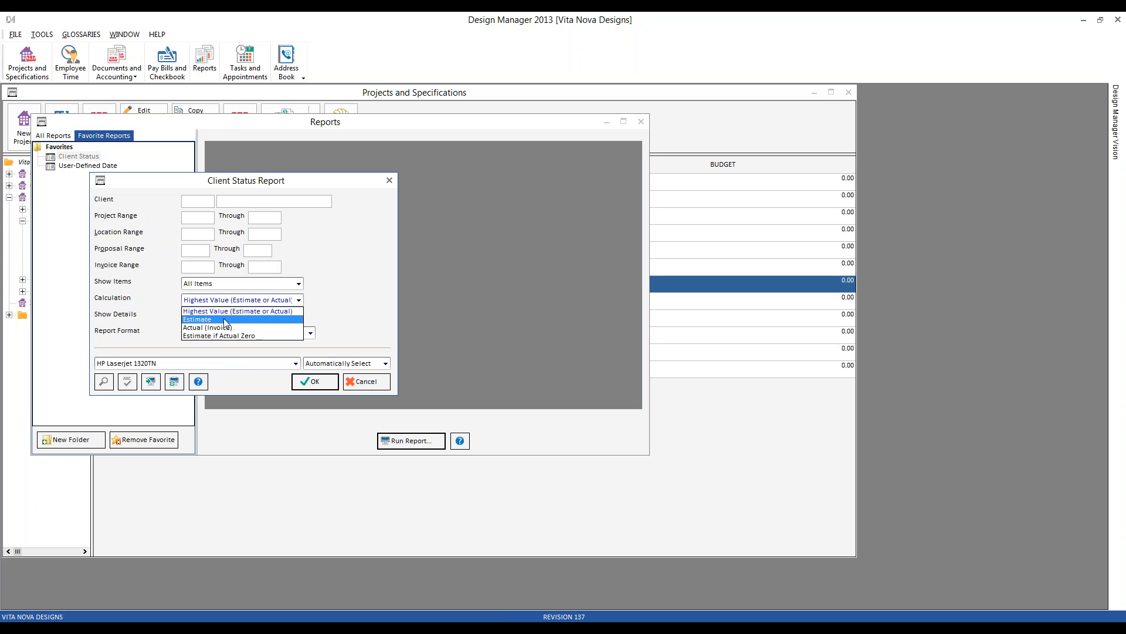
left_click(238, 326)
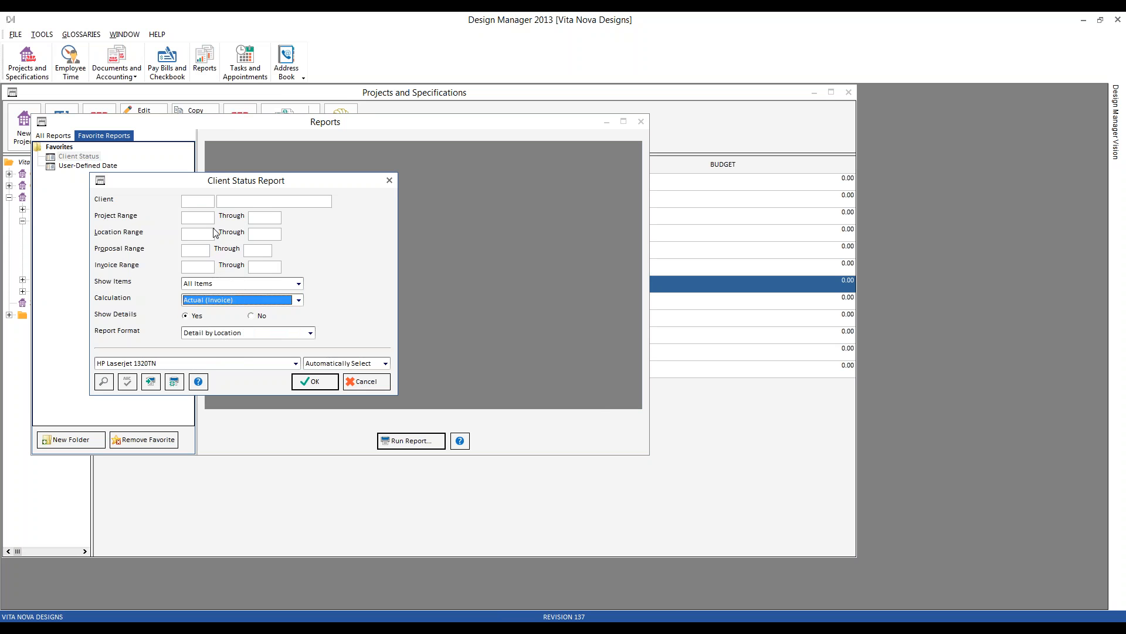
left_click(195, 201)
type("CARTE")
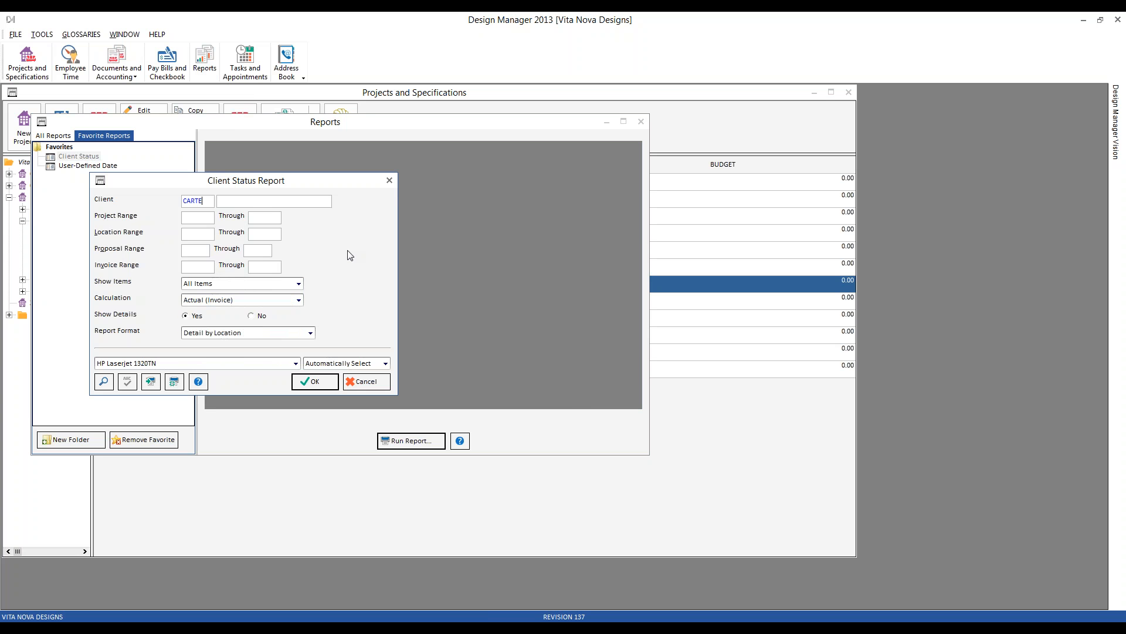
key("Tab")
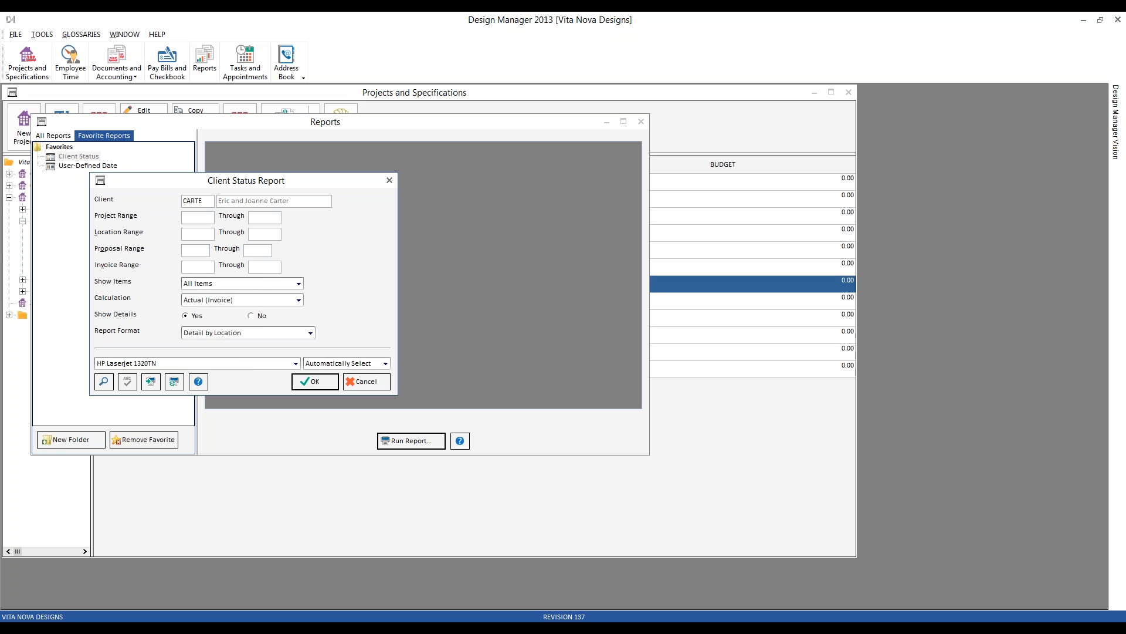
Step: Limit the report to project CAR01 and location GBED2, and generate the preview
type("CAR01")
key("Tab")
key("Tab")
type("GBED2")
key("Tab")
left_click(316, 382)
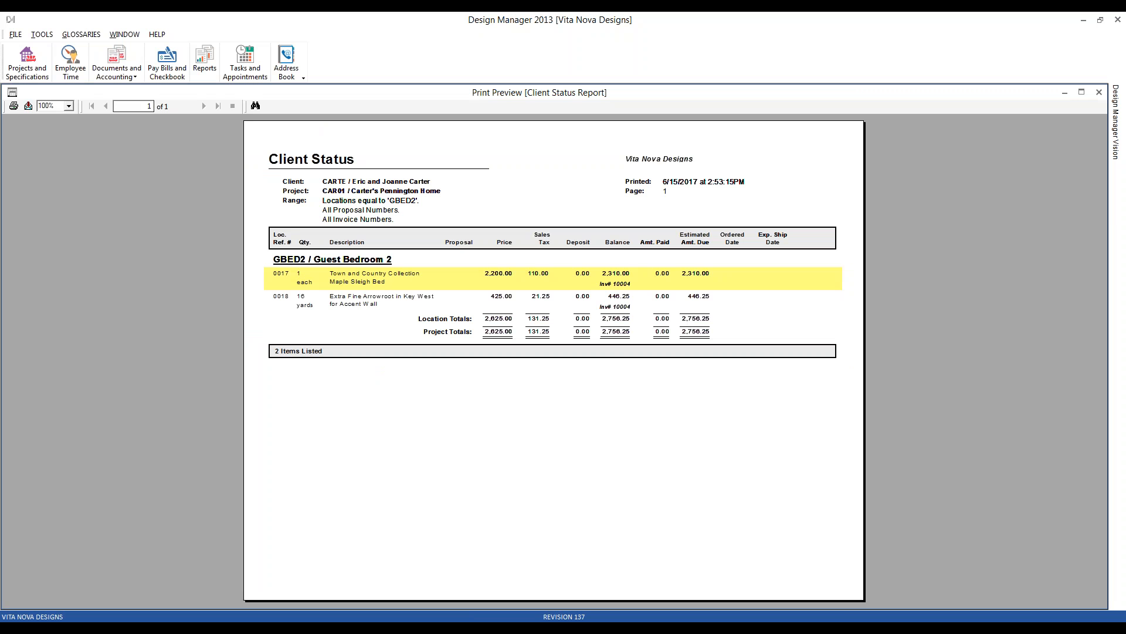
Step: Examine the invoiced prices of items 0017 and 0018 in the Guest Bedroom 2 report, and close the preview
left_click(71, 106)
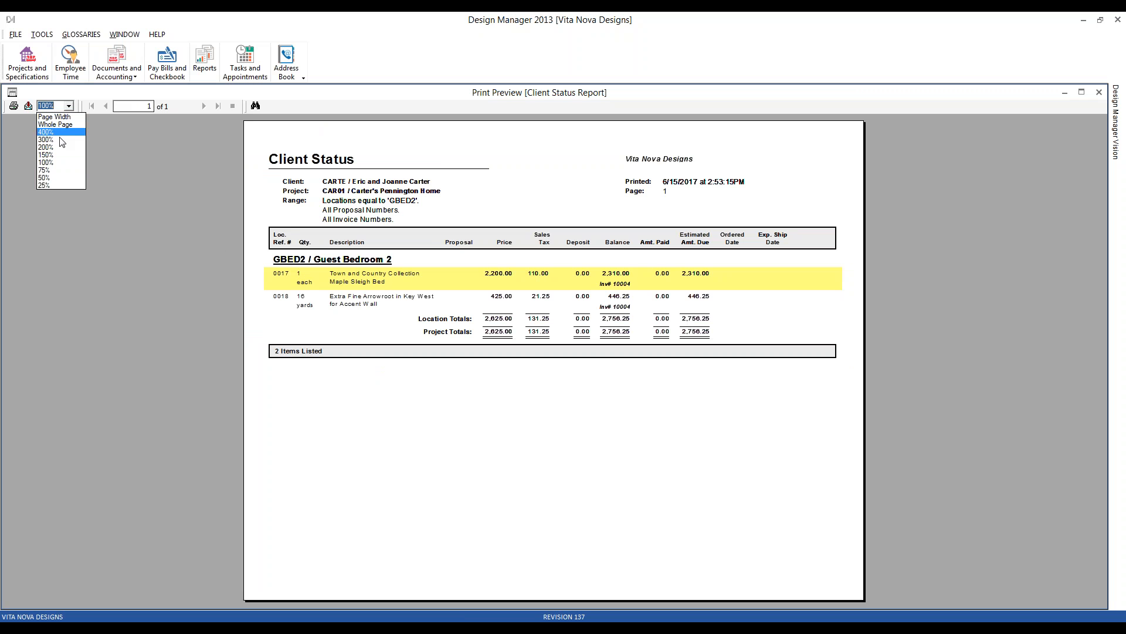
type("125")
key("Return")
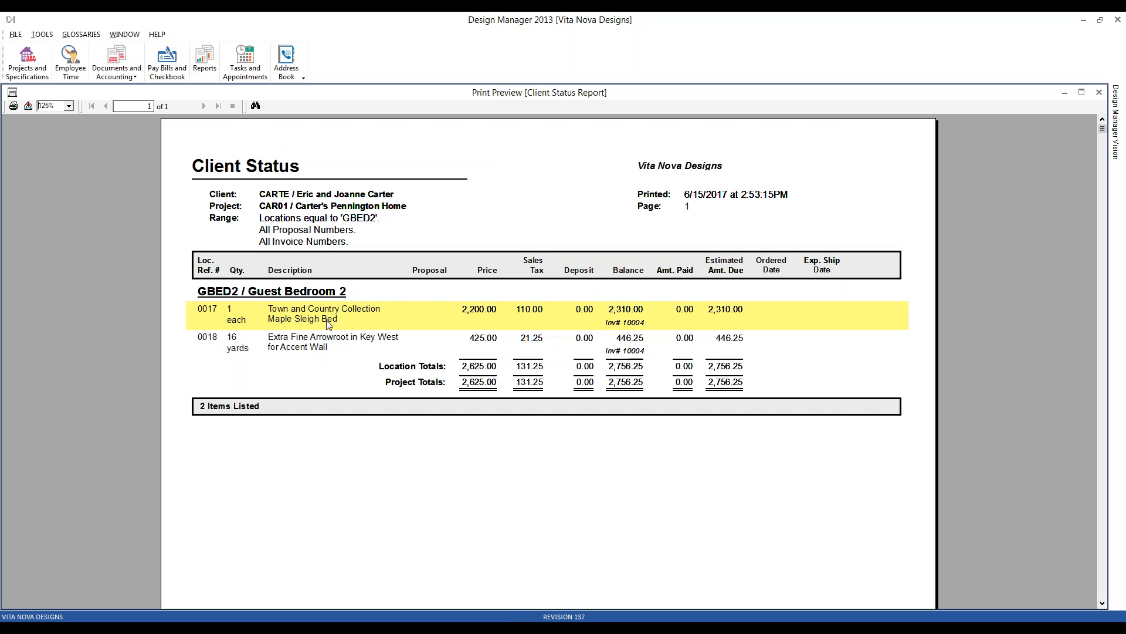
left_click(477, 316)
left_click(481, 339)
left_click(1099, 92)
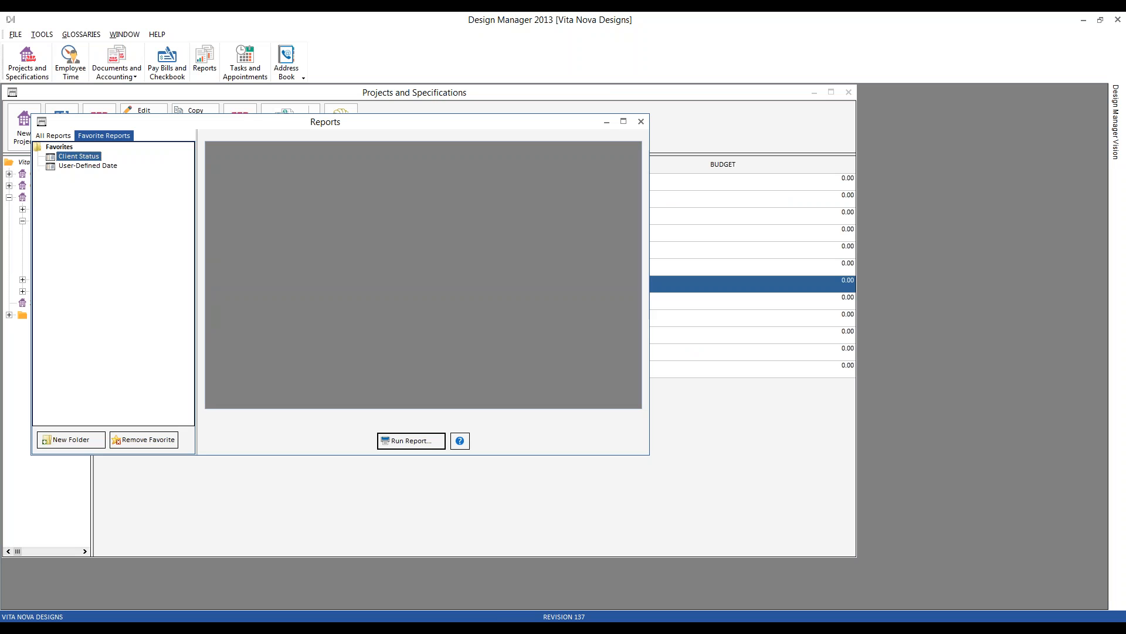
Step: Reopen the Client Status report options and filter them to project HIL01's client and invoice 10005
double_click(78, 156)
type("CARTE")
key("Tab")
key("shift+Tab")
type("HILL")
left_click(228, 295)
type("10005")
key("Tab")
Step: Set the calculation for the invoice 10005 report to Actual (Invoice) and generate the preview
key("Tab")
key("Tab")
key("Down")
left_click(345, 411)
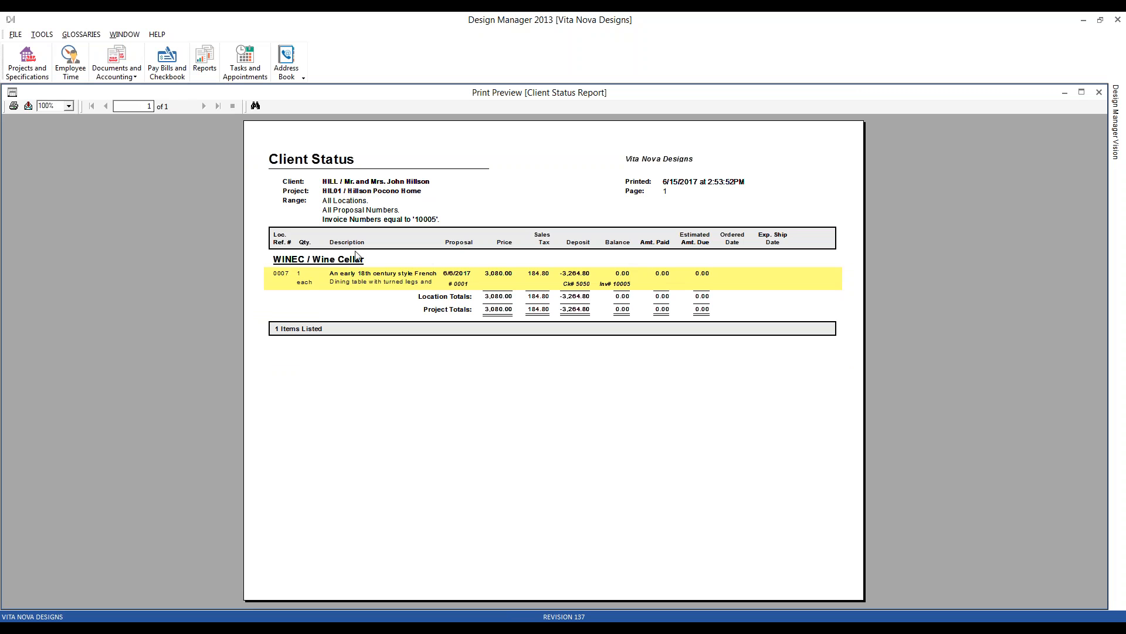
double_click(56, 106)
type("125")
key("Return")
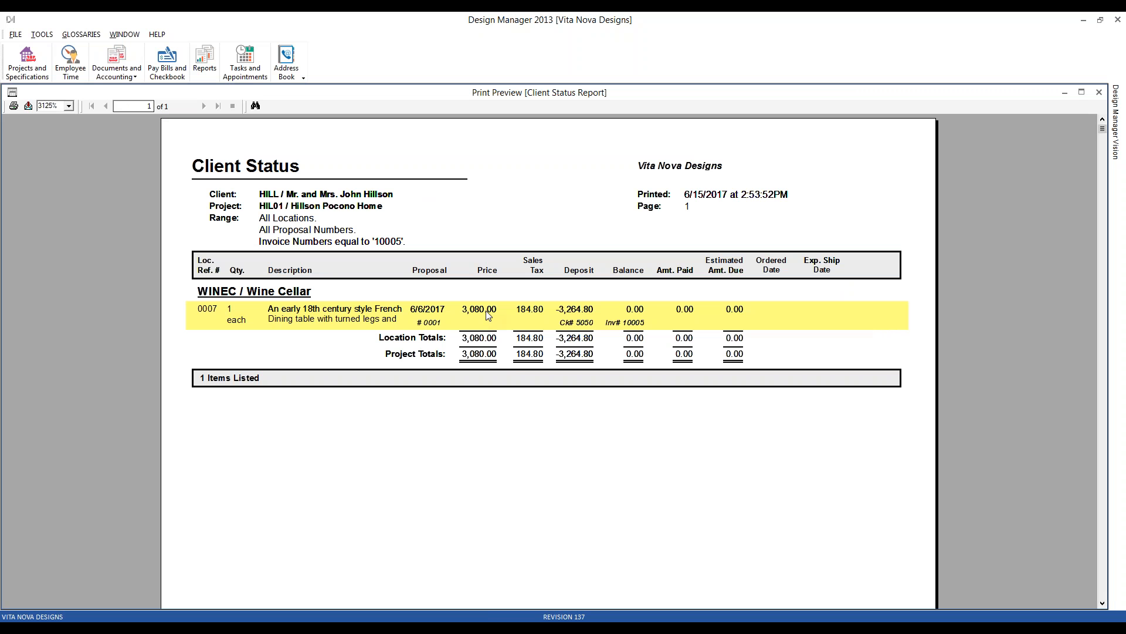
Step: Check the dining table's deposit on the report, move the preview aside and open item 0007's proposal and invoice status
left_click(578, 313)
left_click_drag(541, 95, 772, 93)
left_click(112, 94)
double_click(82, 231)
left_click(327, 257)
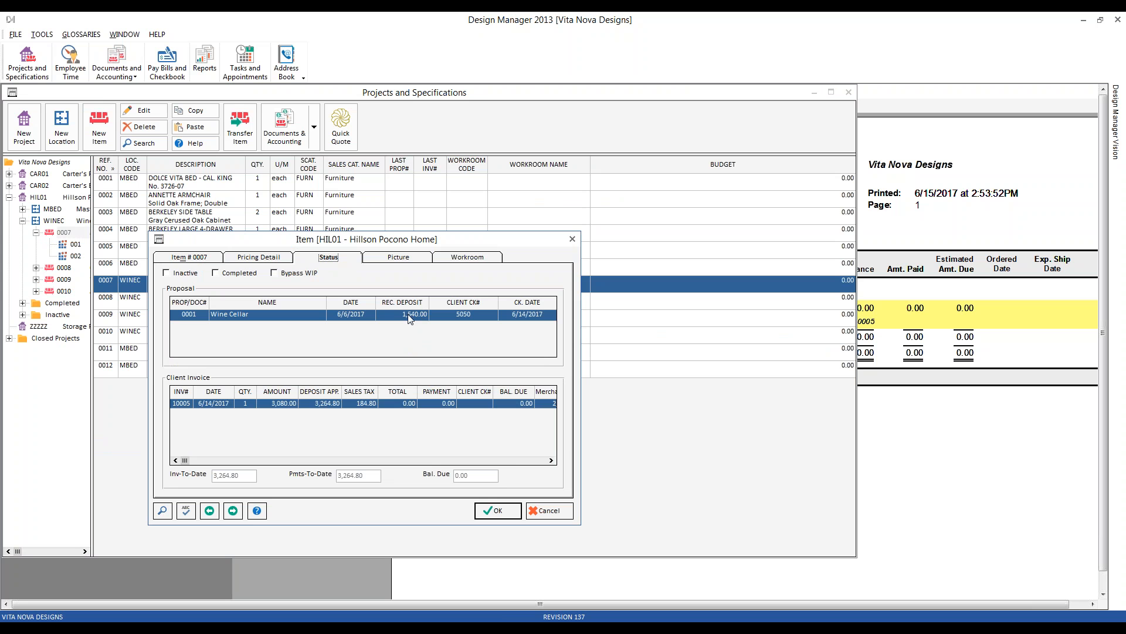
Step: Compare item 0007's applied invoice deposit with the actual-based report line, and close the preview and item without saving
left_click(325, 408)
left_click(1014, 238)
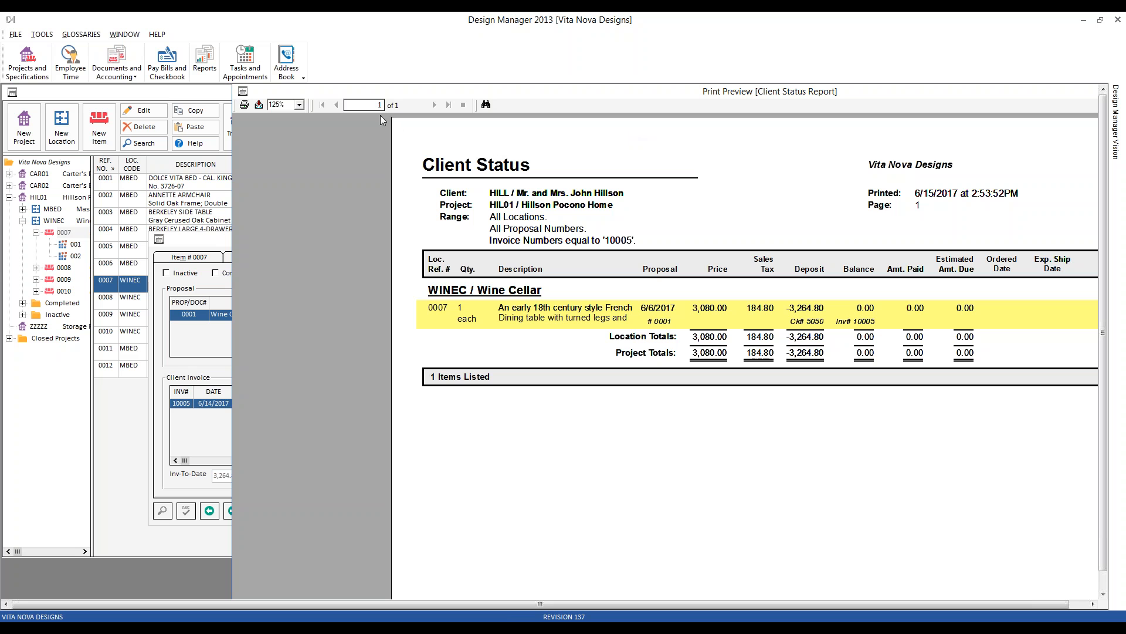
double_click(243, 92)
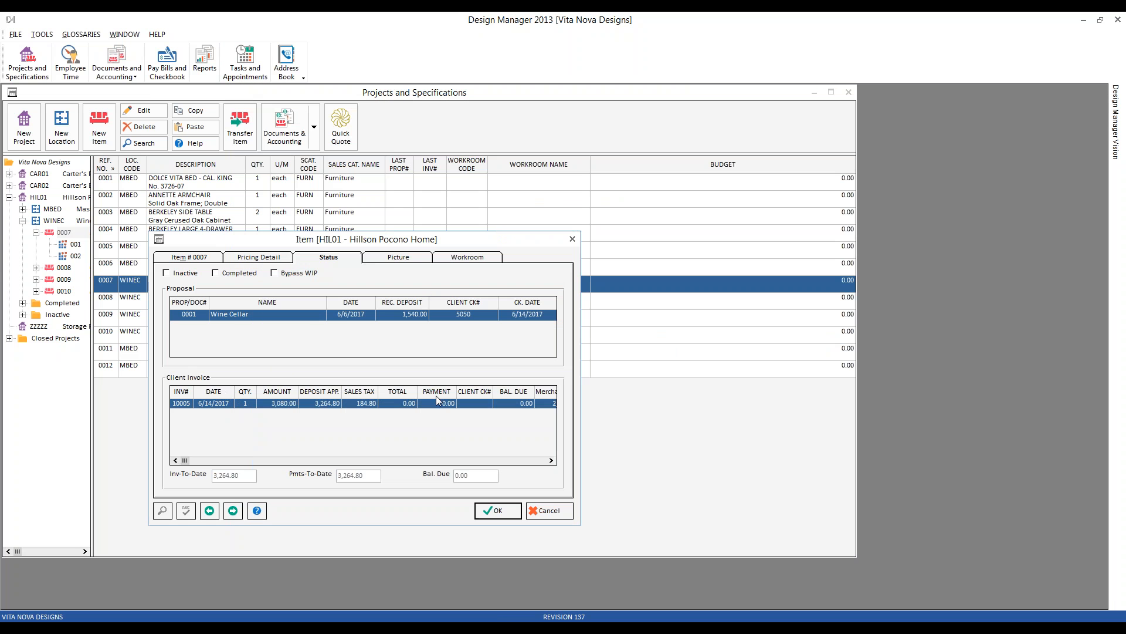
left_click(552, 510)
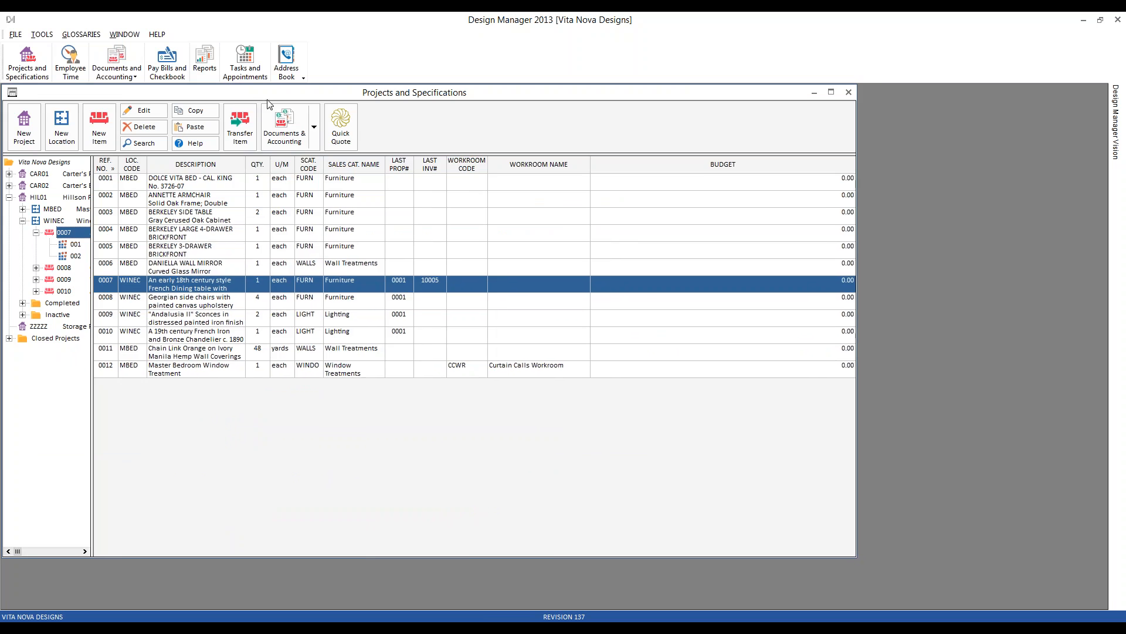
Step: Open the Client Status report options, set the calculation to Estimate if Actual Zero and filter to project CAR01's client
left_click(204, 59)
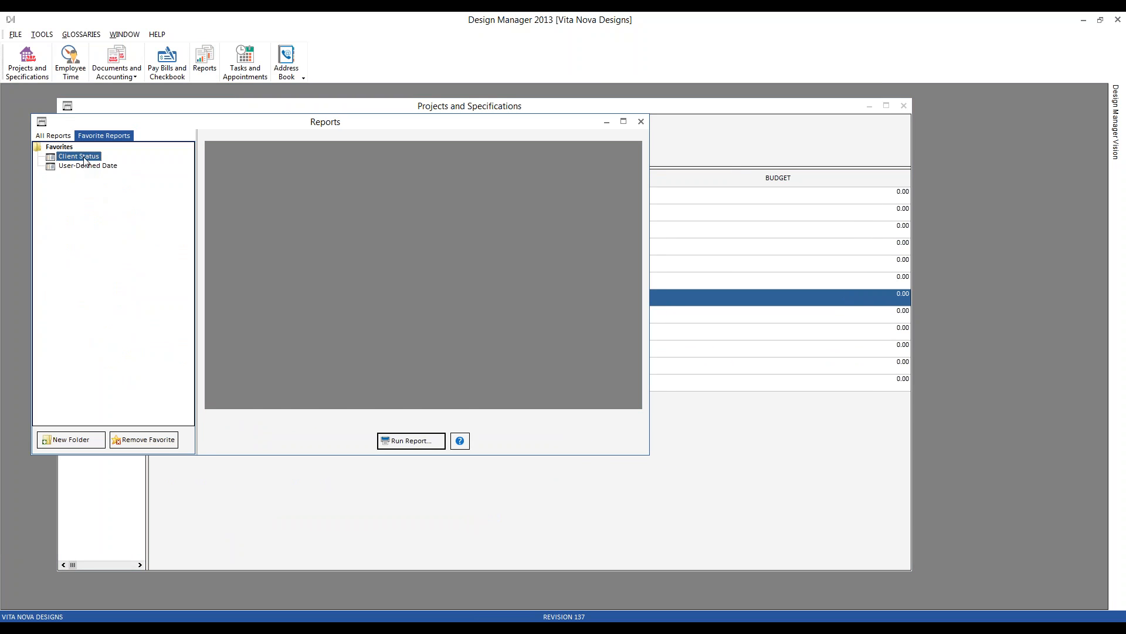
left_click(410, 440)
left_click(322, 373)
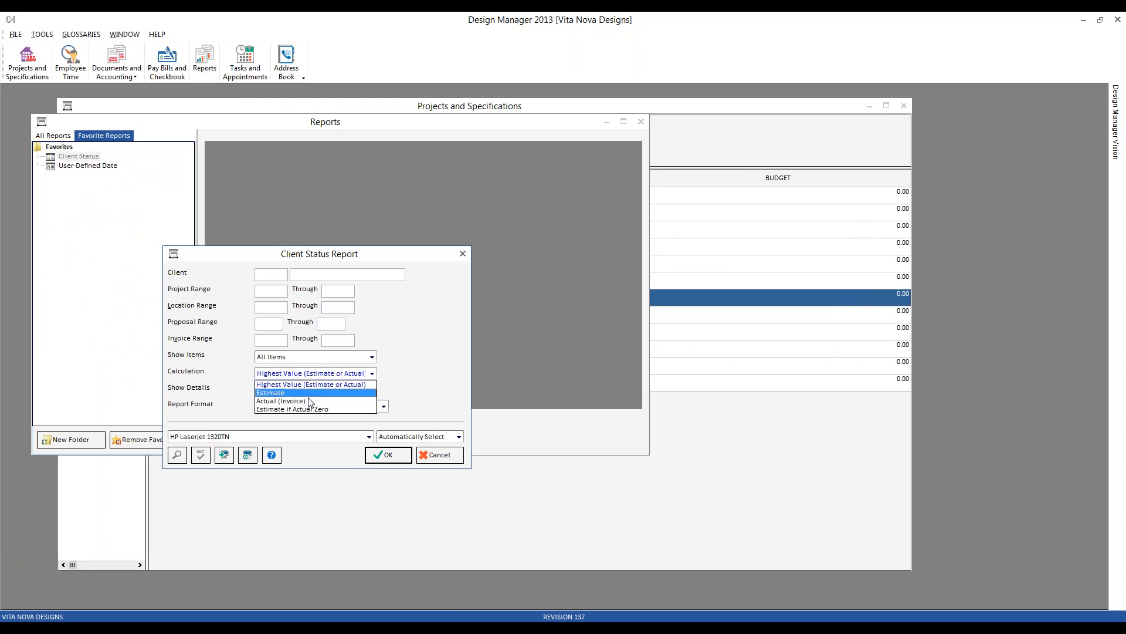
left_click(321, 412)
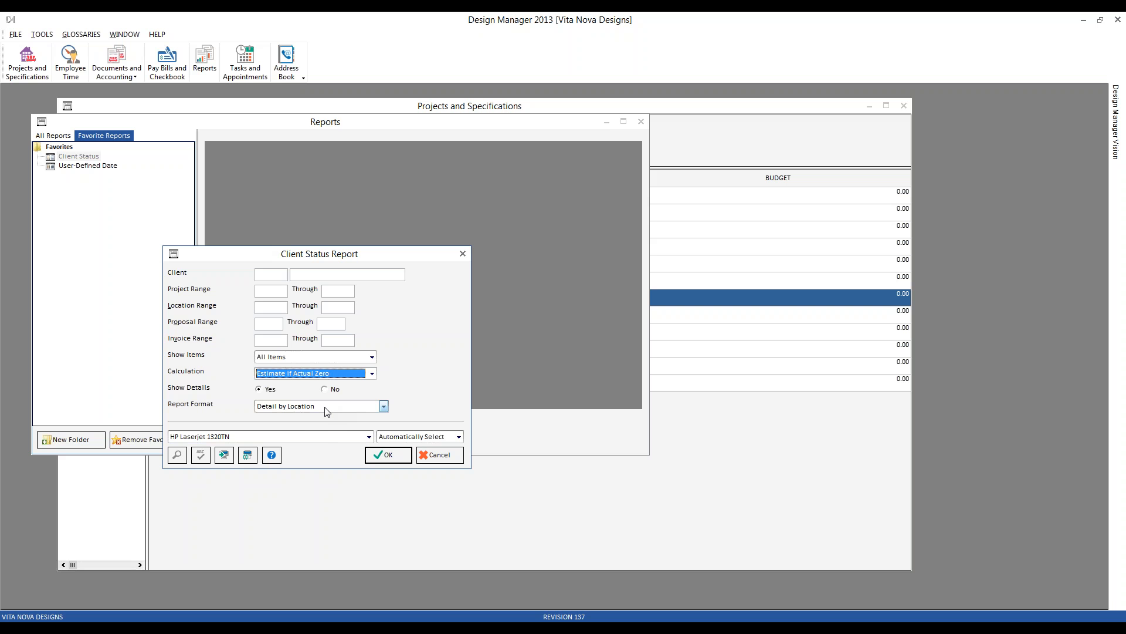
left_click(286, 274)
type("CARTE")
key("Tab")
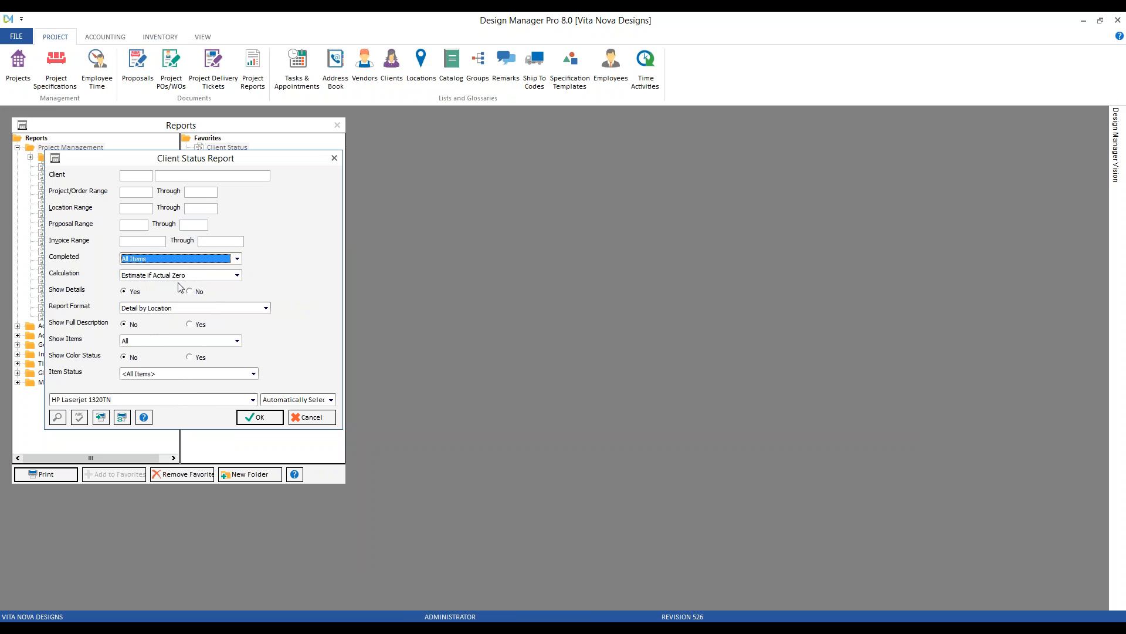
Step: Switch to Design Manager Pro 8.0, preview the Client Status report for project HIL01's client and invoice 10005, and close the preview
mouse_move(344, 609)
left_click(344, 604)
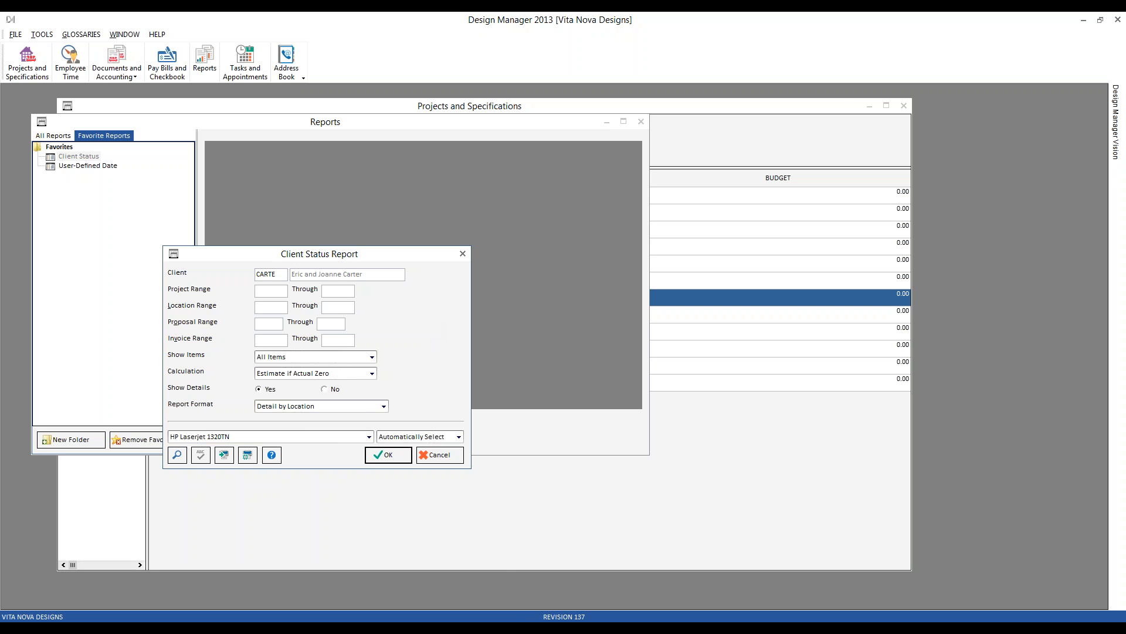
mouse_move(431, 627)
left_click(431, 586)
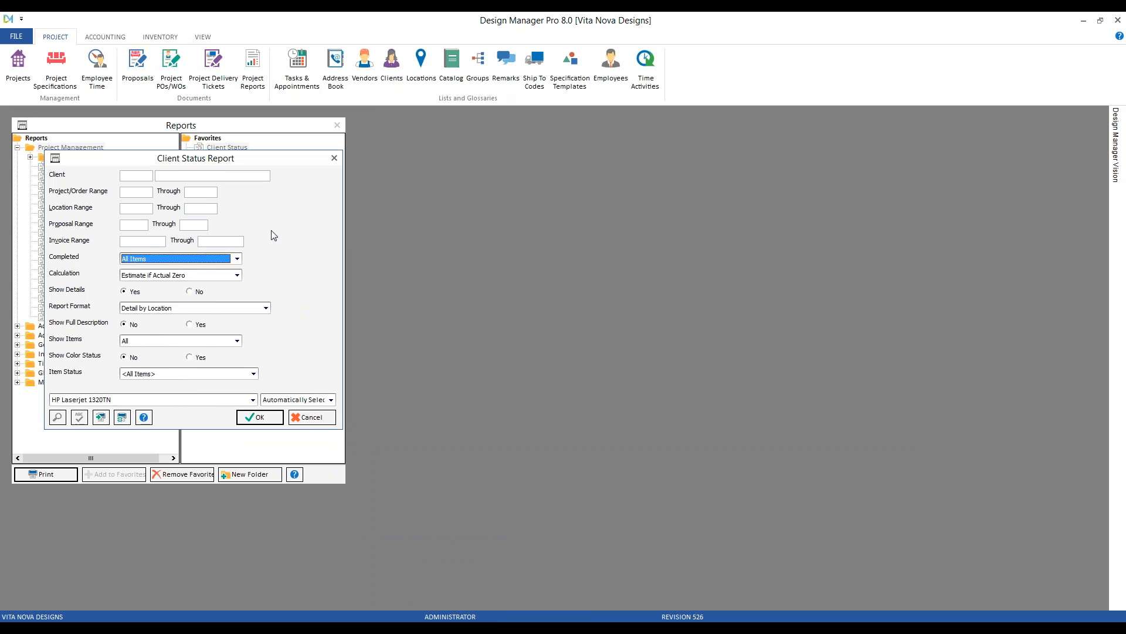
left_click(192, 184)
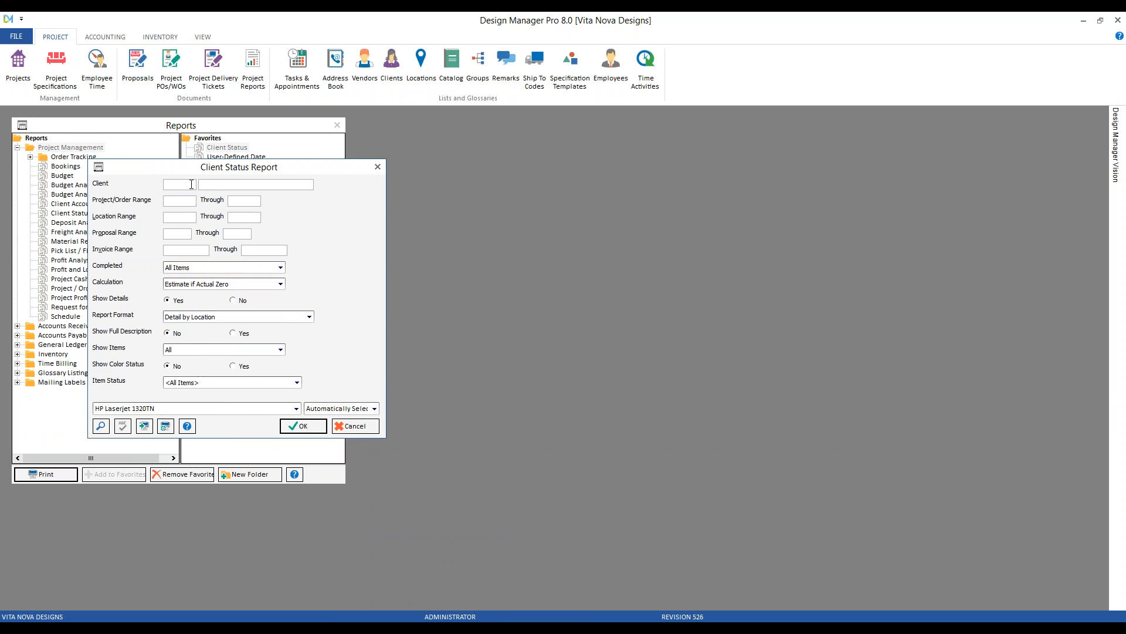
type("HILL")
left_click(182, 250)
type("10005")
key("Tab")
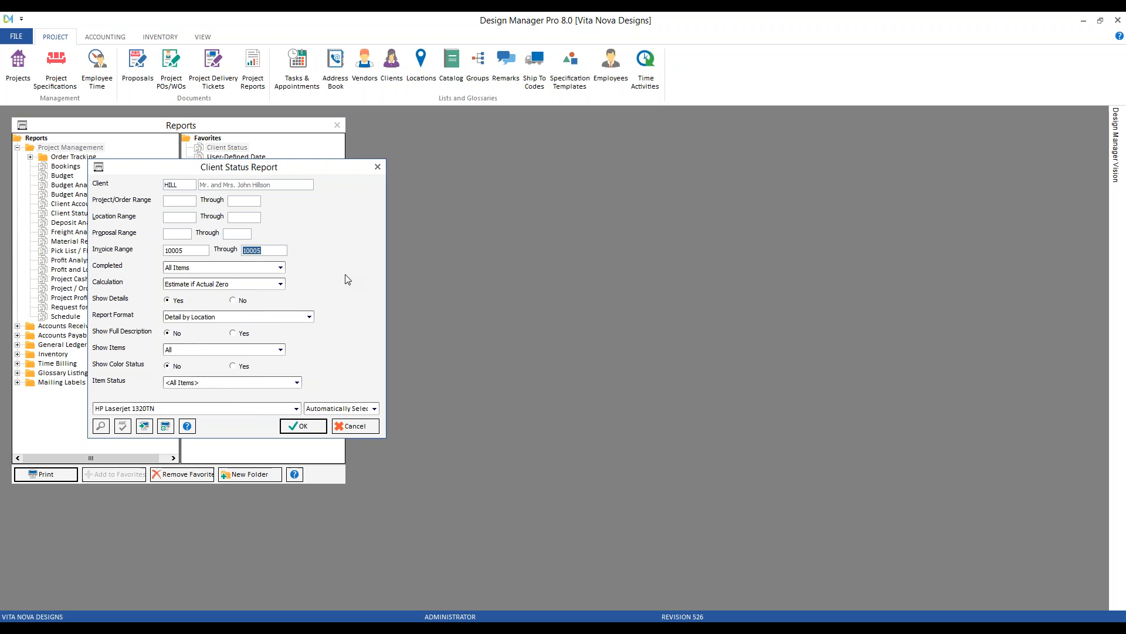
left_click(312, 426)
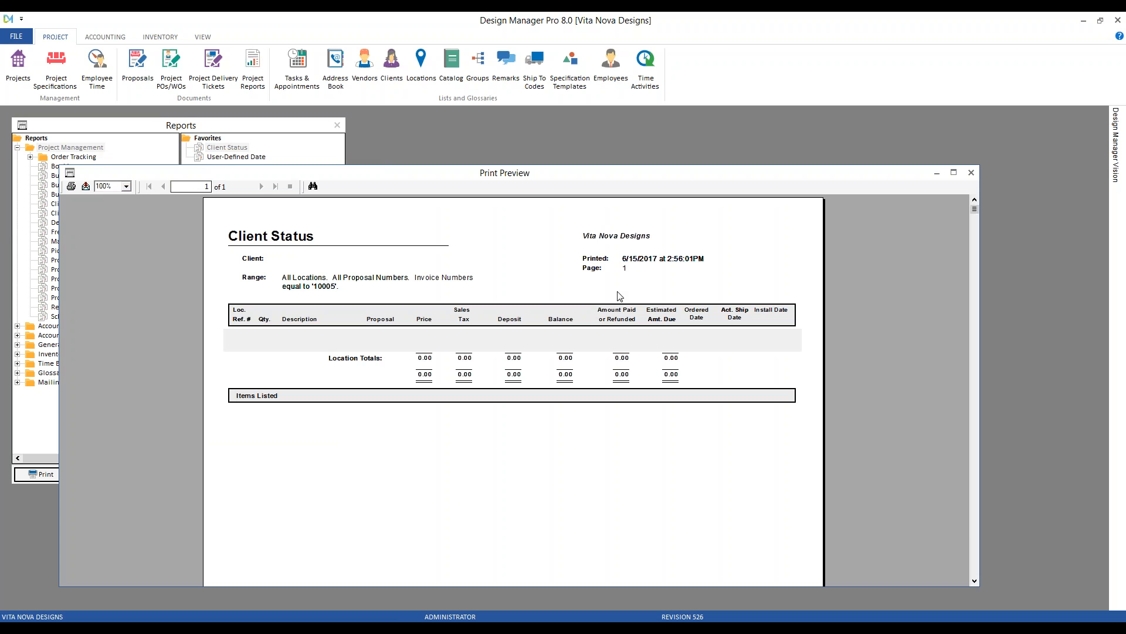
left_click(969, 170)
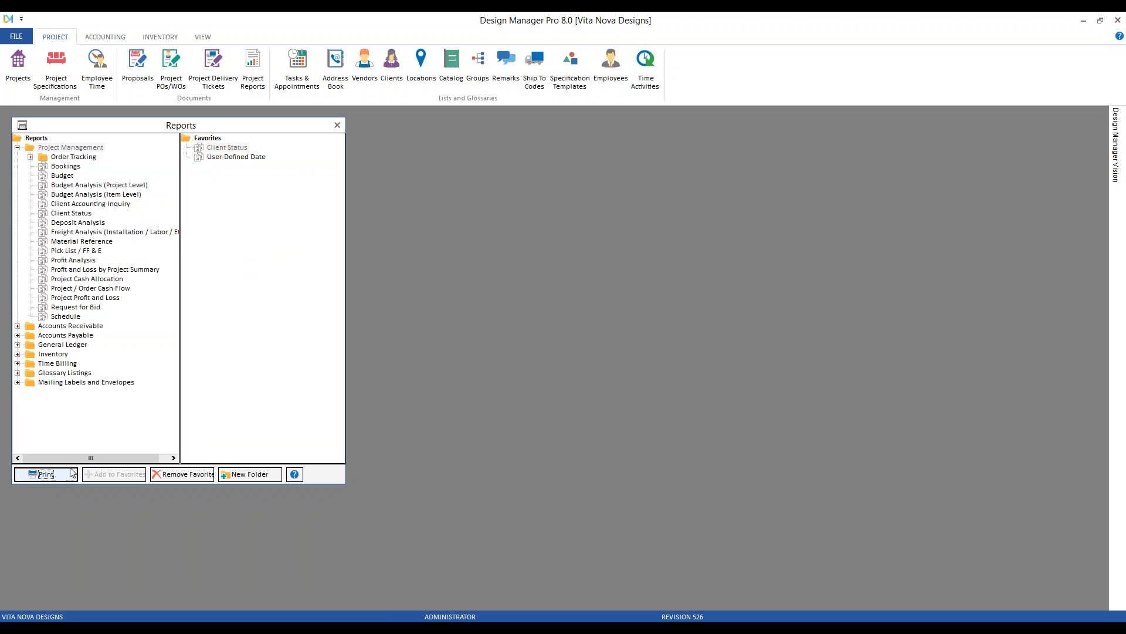
Step: Run the Client Status report again for project HIL01's client with the invoice range set to 10004
left_click(41, 474)
type("H")
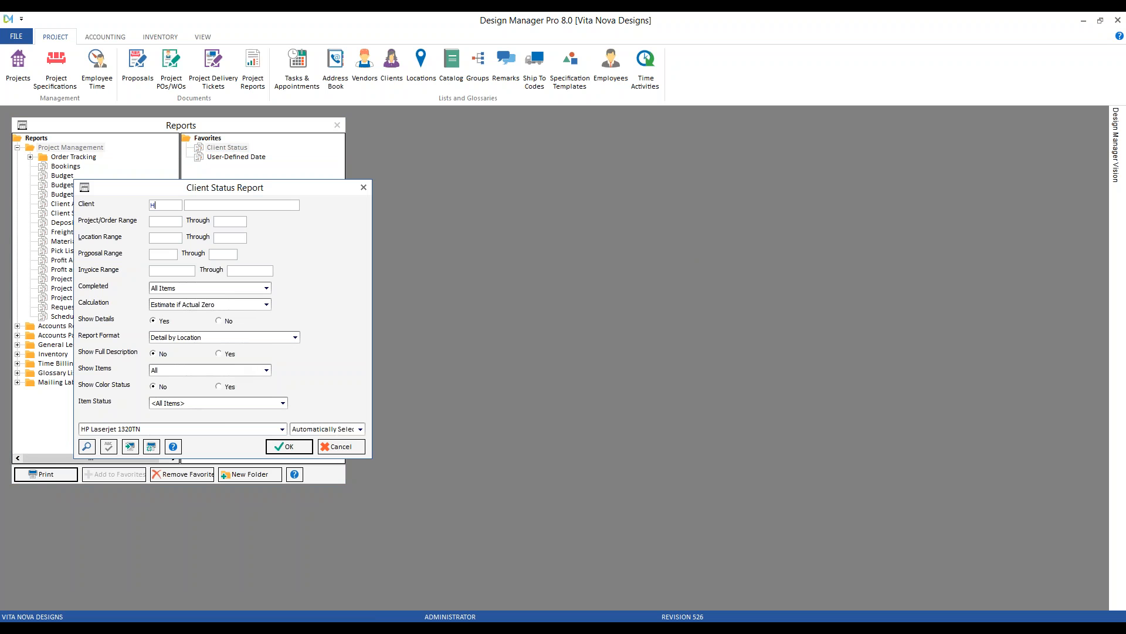
type("ILL")
left_click(167, 270)
type("10004")
key("Tab")
left_click(292, 446)
Step: Check the Dolce Vita bed's price on the report preview, enlarge the page to 125% and move the preview aside
left_click_drag(356, 113, 526, 146)
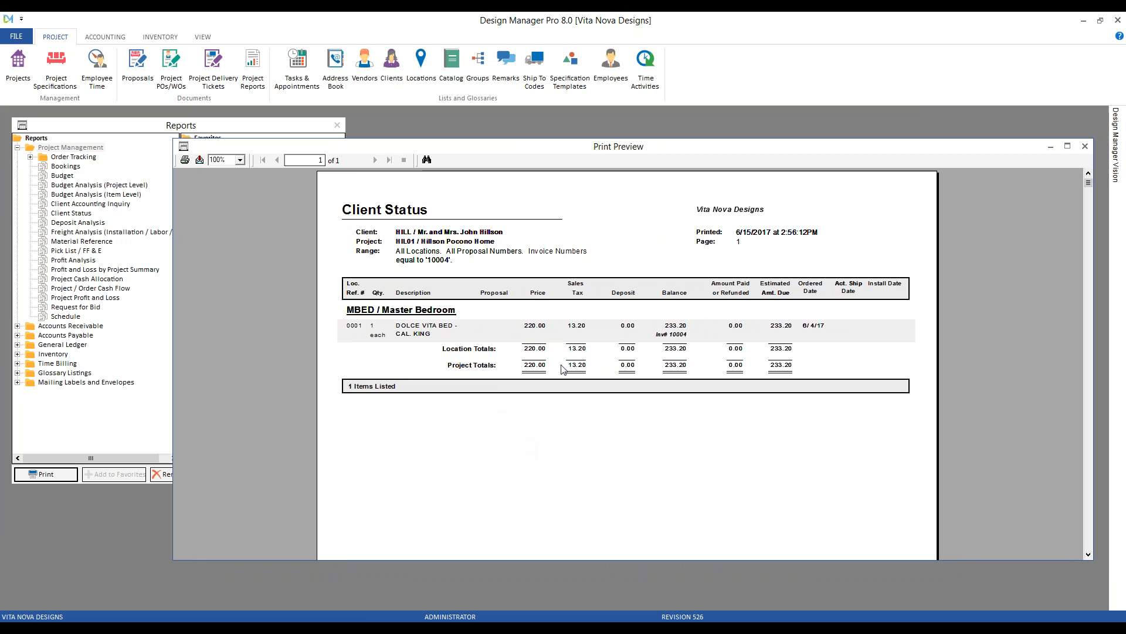
left_click(540, 325)
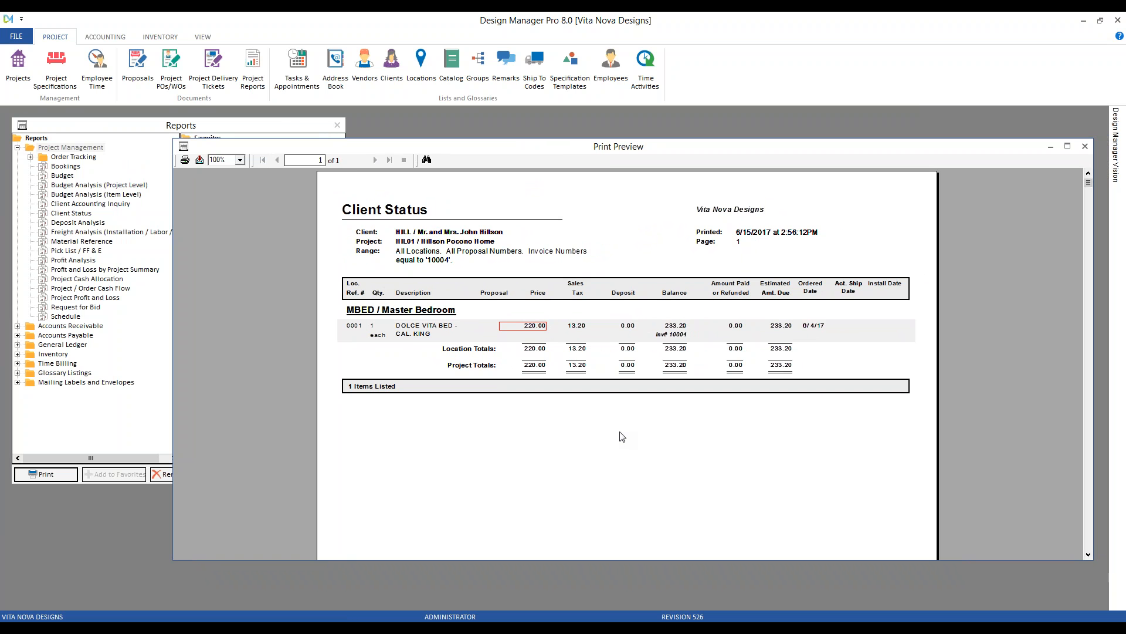
left_click_drag(738, 153, 790, 158)
double_click(266, 160)
type("125")
key("Return")
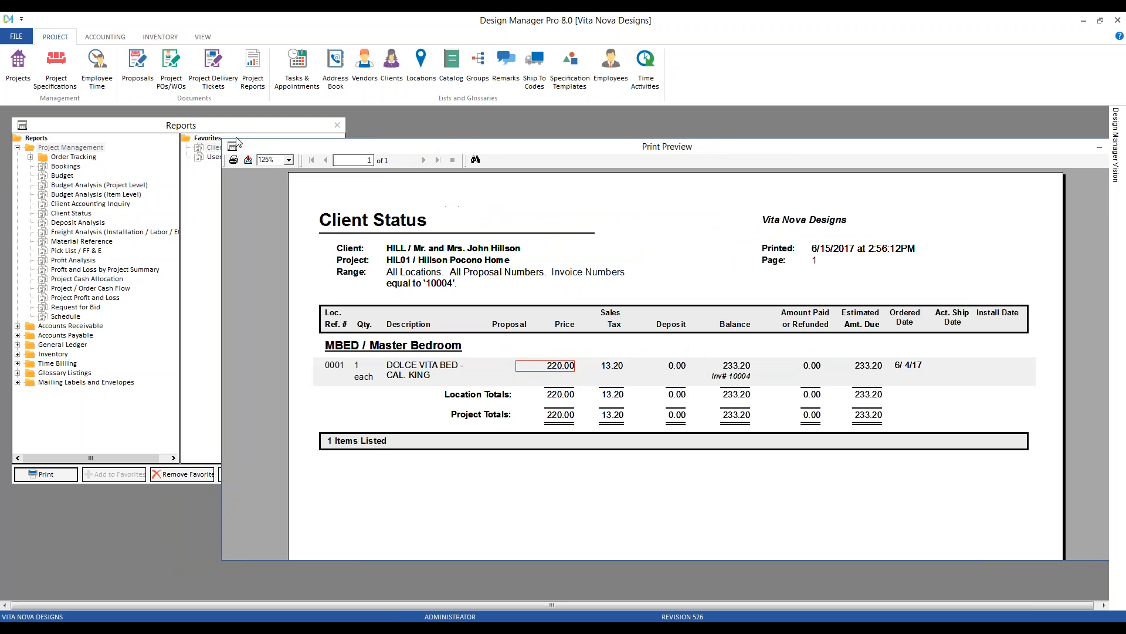
left_click_drag(224, 141, 394, 124)
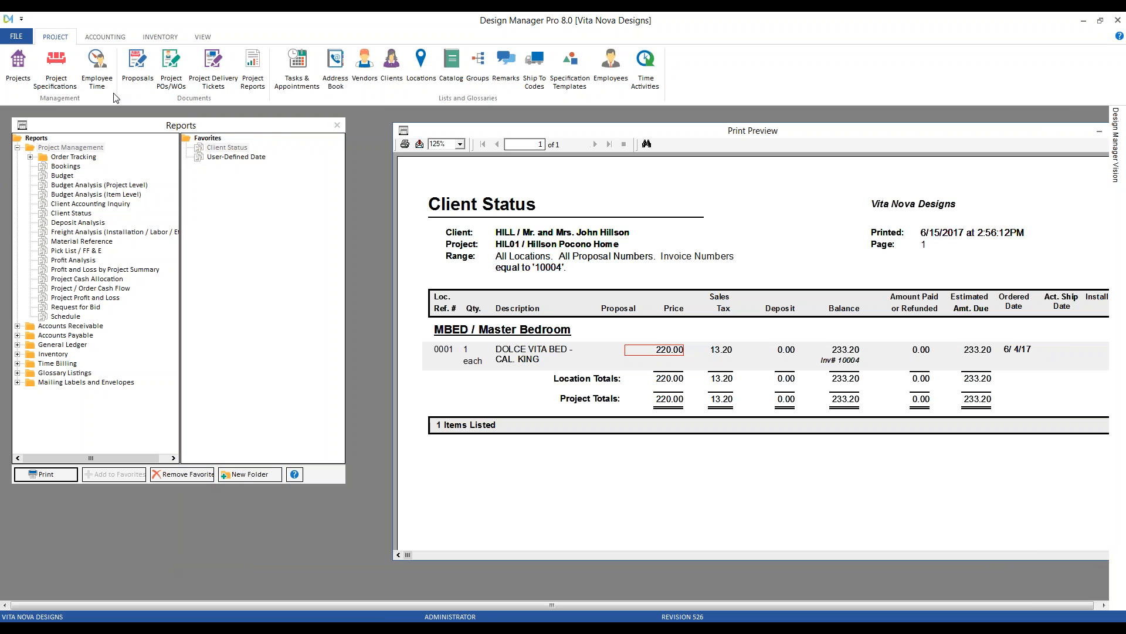
Step: Open item 0001 from project HIL01's specifications and close the Reports window
left_click(56, 65)
type("H")
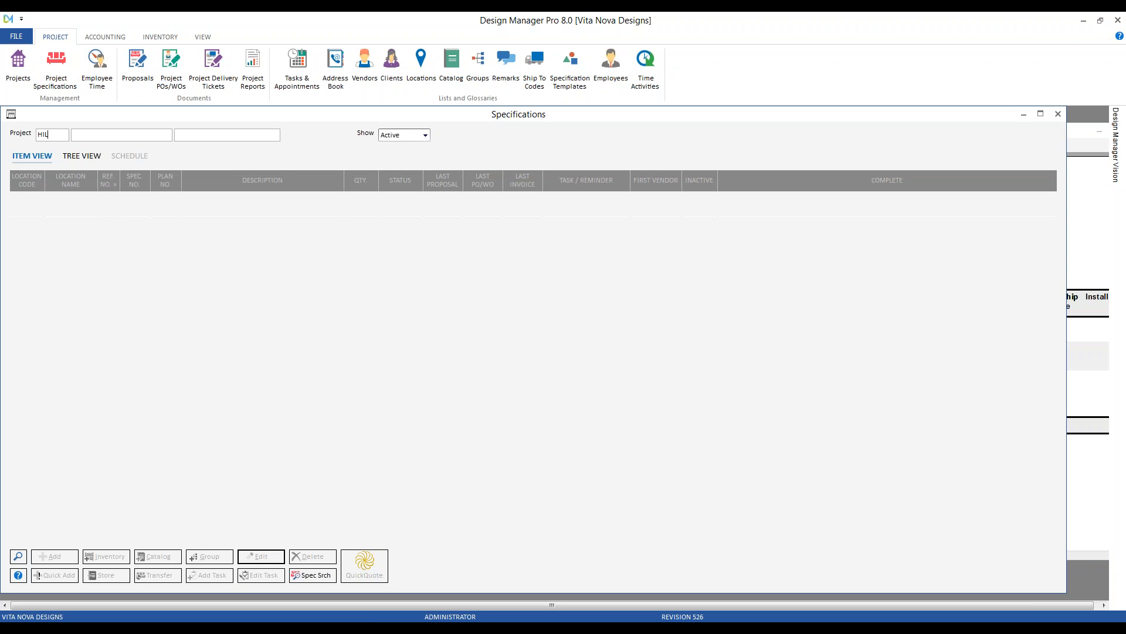
type("IL")
key("Tab")
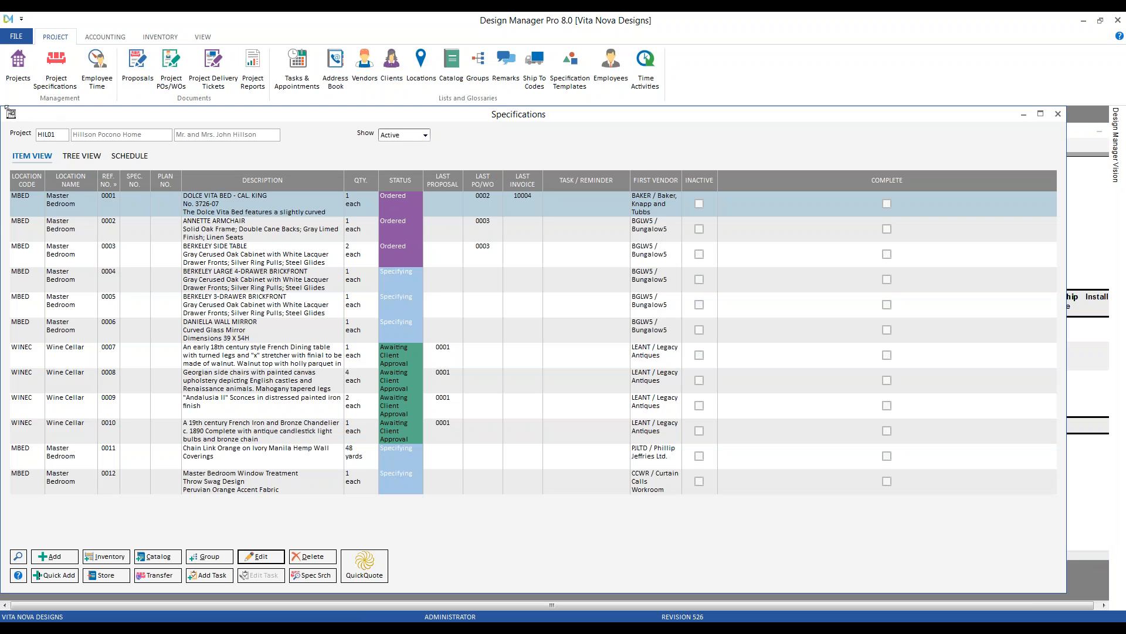
left_click(10, 113)
left_click(240, 186)
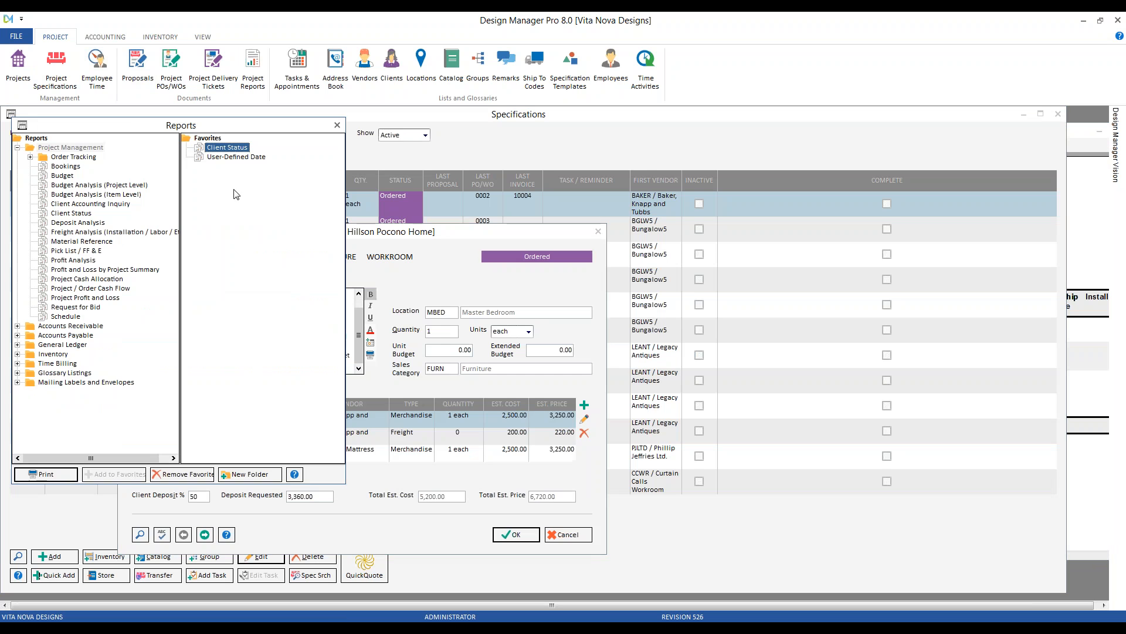
left_click(337, 124)
Step: Place item 0001 beside the report preview and compare its component prices and client invoice amounts, including freight, with the report line
left_click_drag(332, 236, 250, 154)
left_click(226, 181)
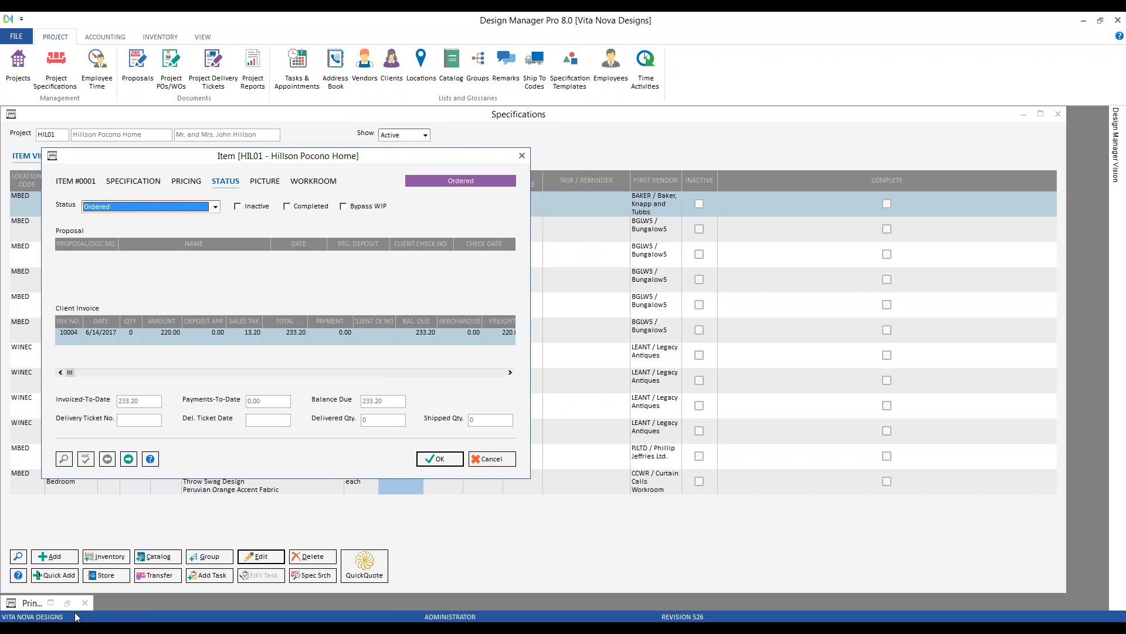
left_click(68, 603)
left_click_drag(394, 124, 546, 124)
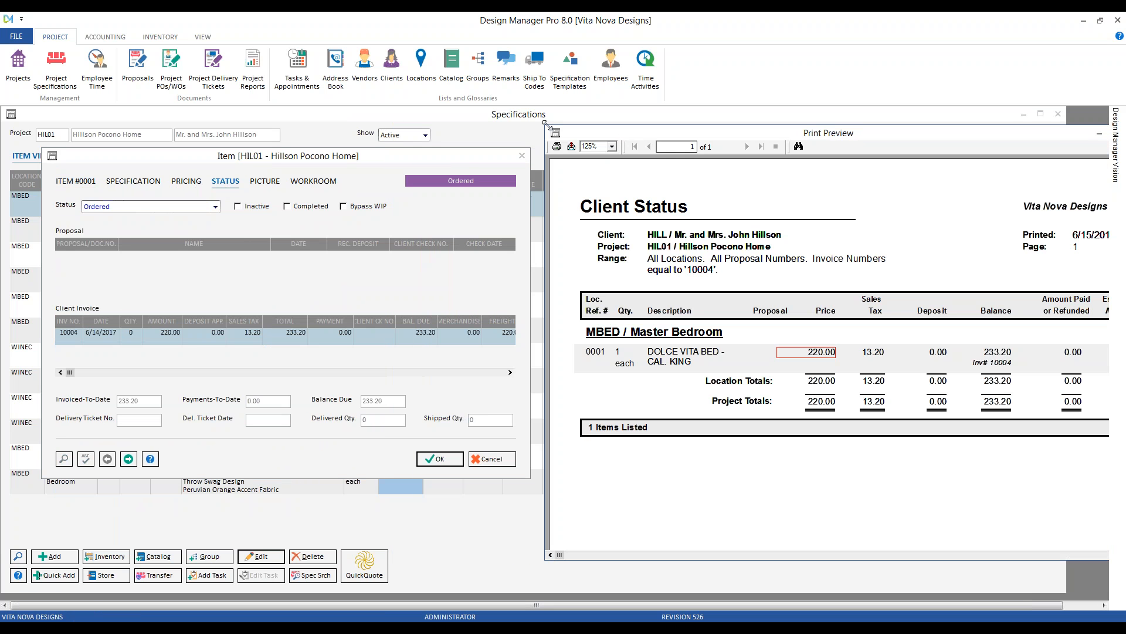
left_click(93, 183)
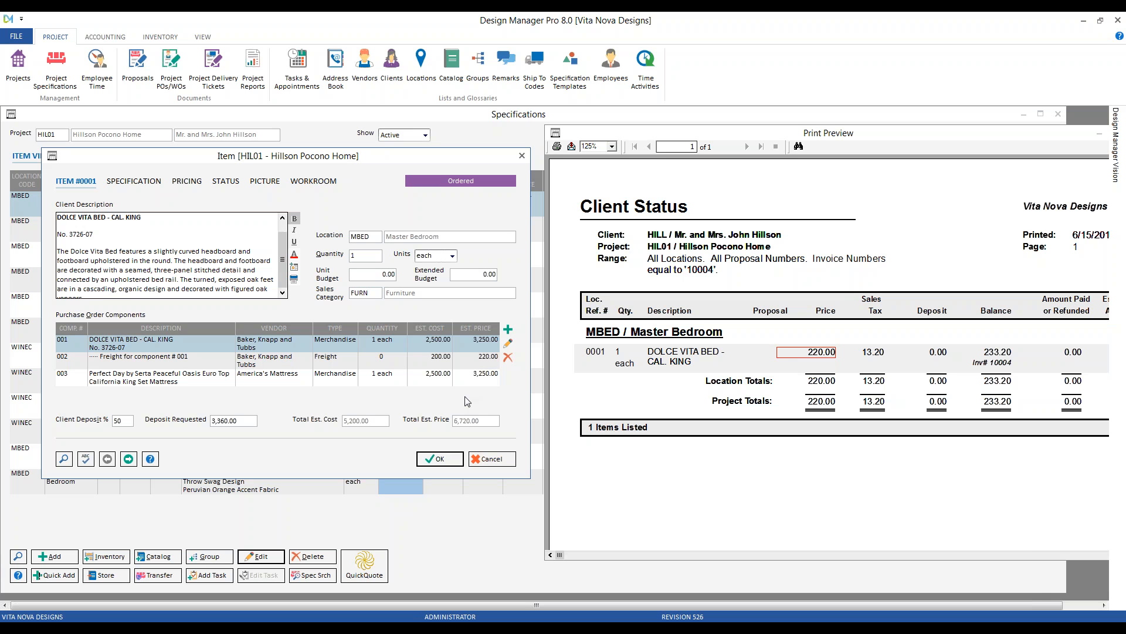
left_click(226, 181)
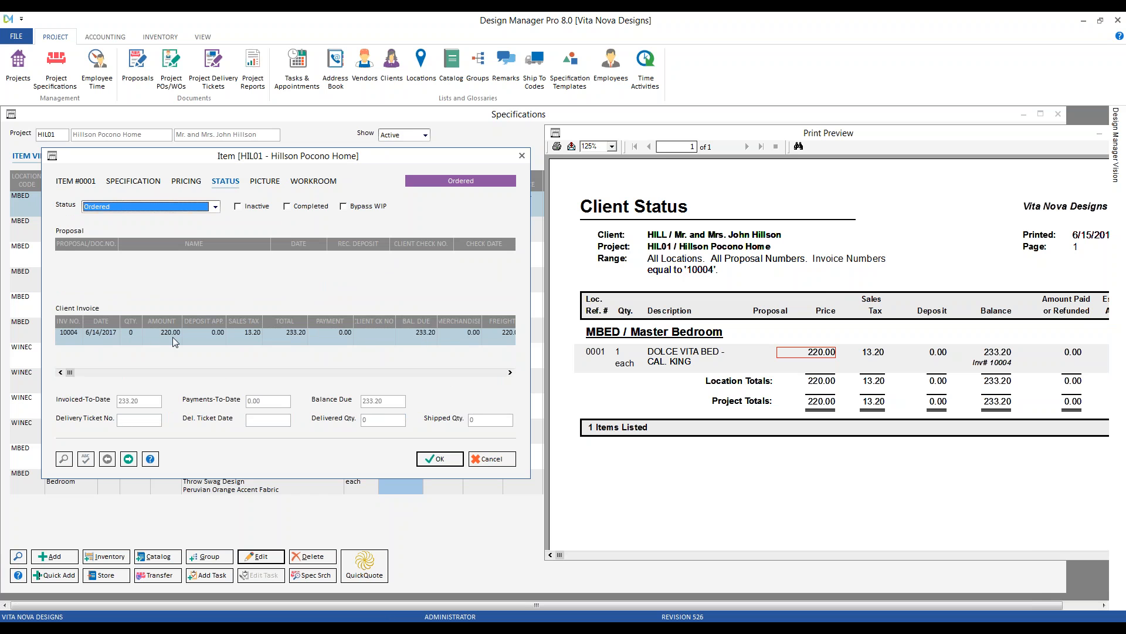
left_click(509, 372)
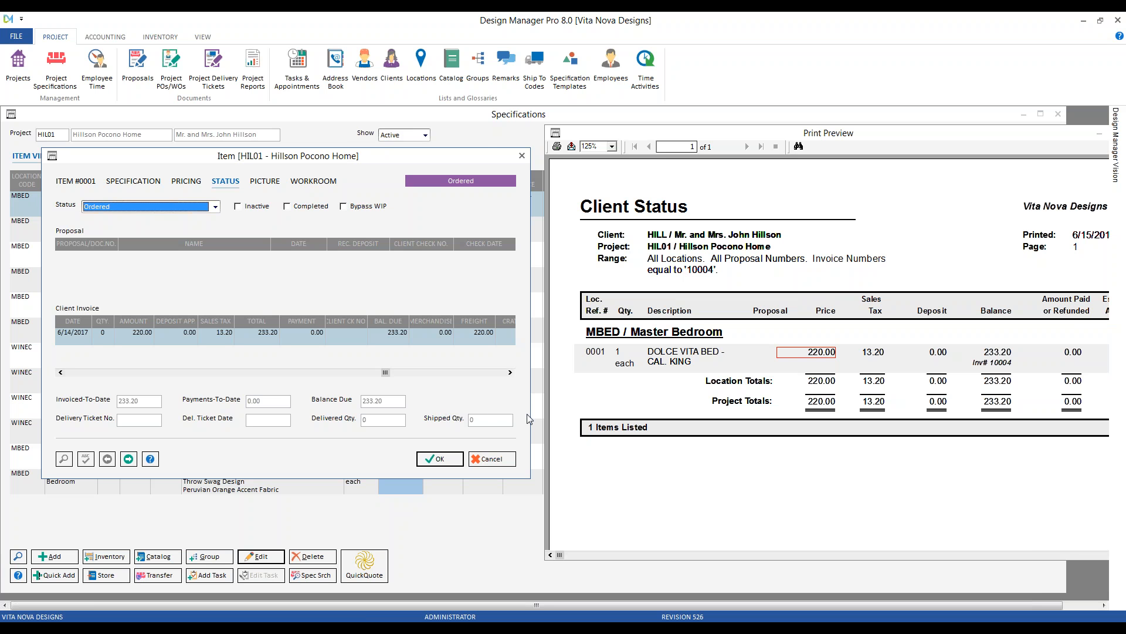
Step: Close the report preview, leave item 0001 without saving and close the project specifications
left_click(556, 133)
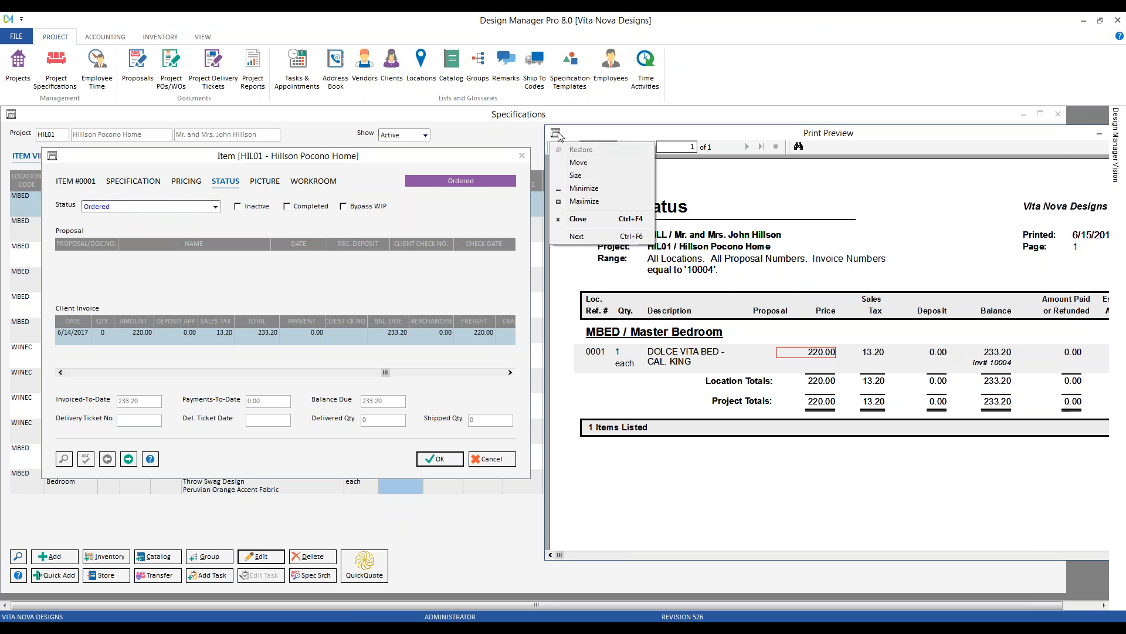
left_click(587, 221)
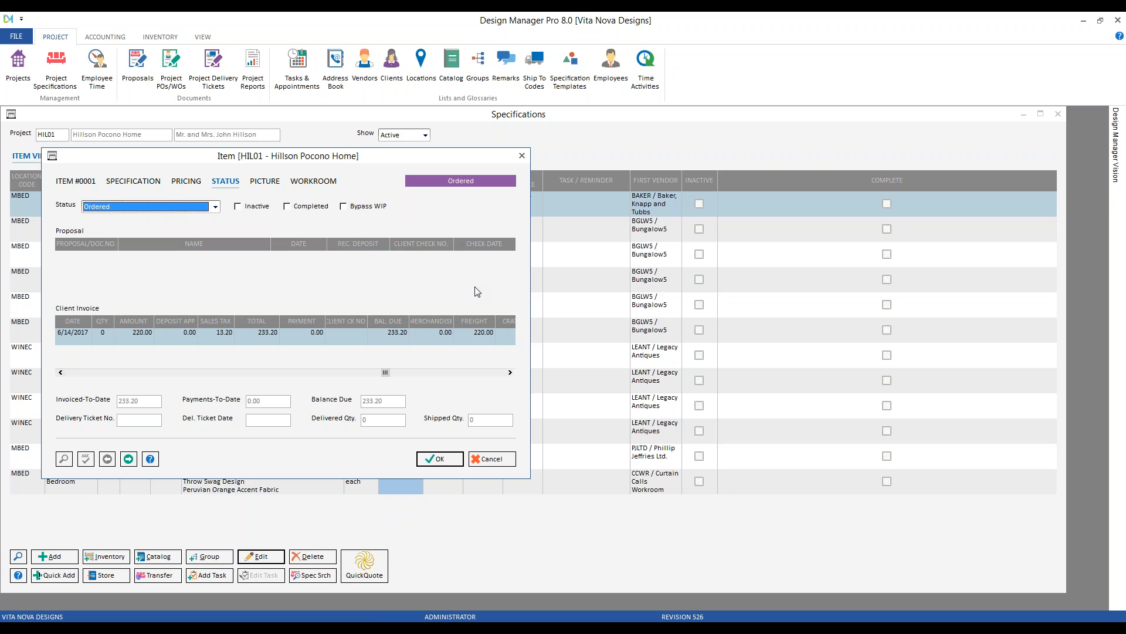
left_click(491, 458)
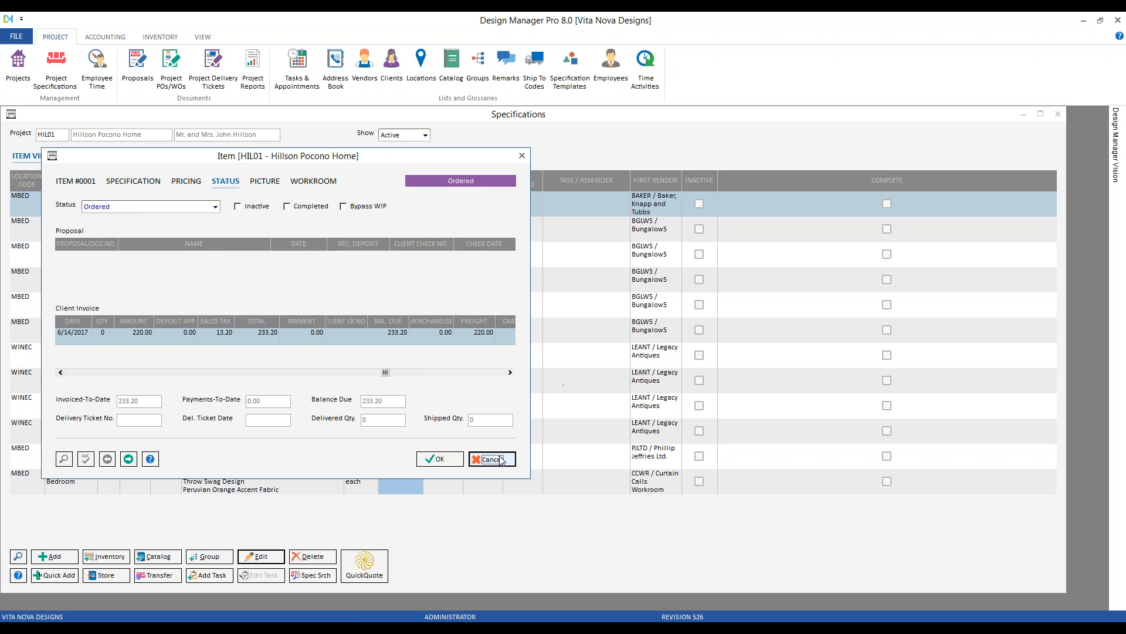
left_click(1059, 114)
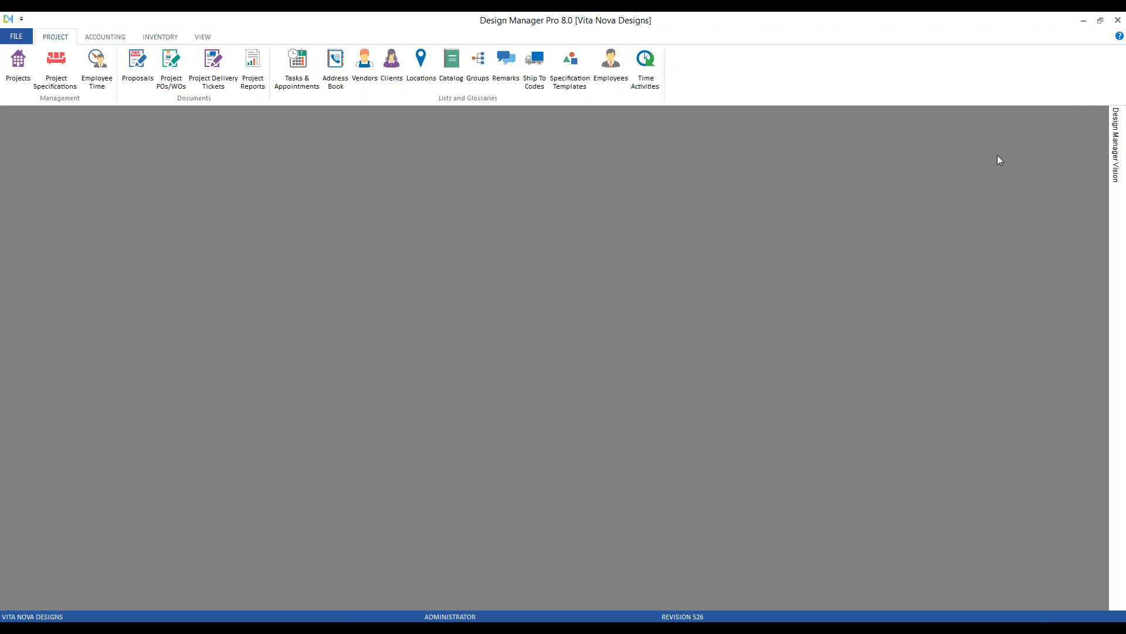
Step: Reopen the Client Status report options and limit the items shown to Invoiced
left_click(253, 67)
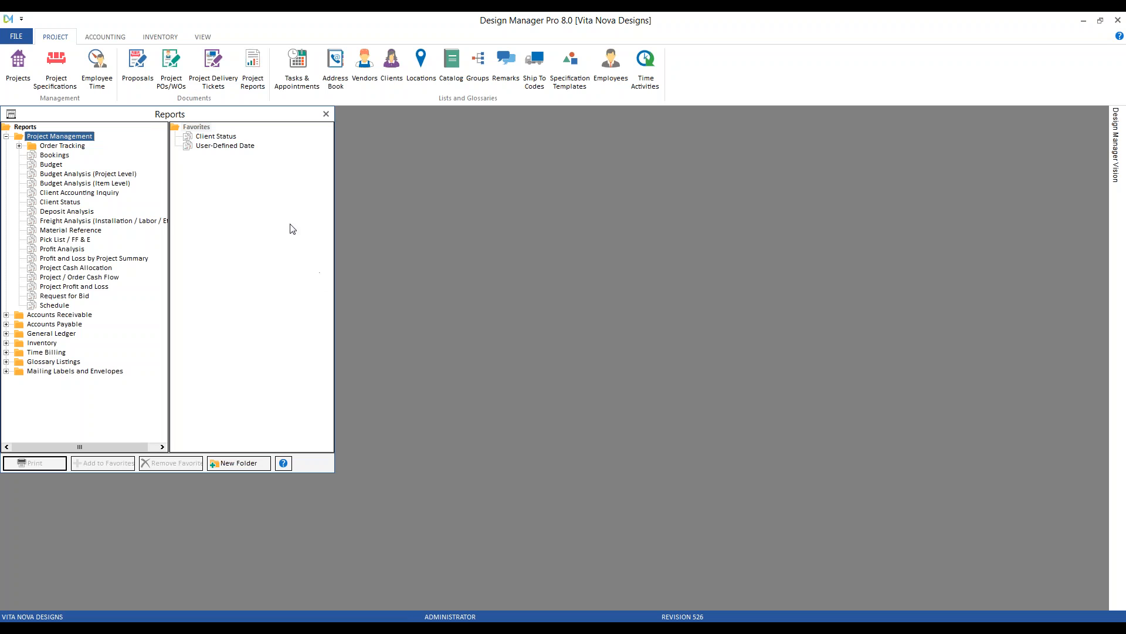
left_click(234, 139)
double_click(233, 139)
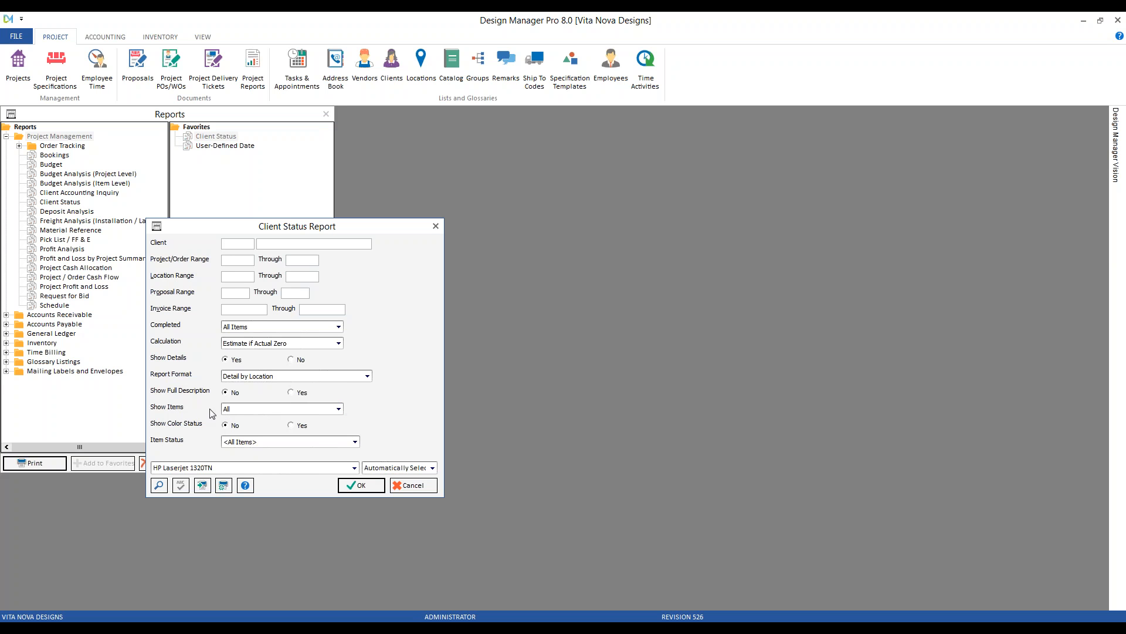
left_click(339, 409)
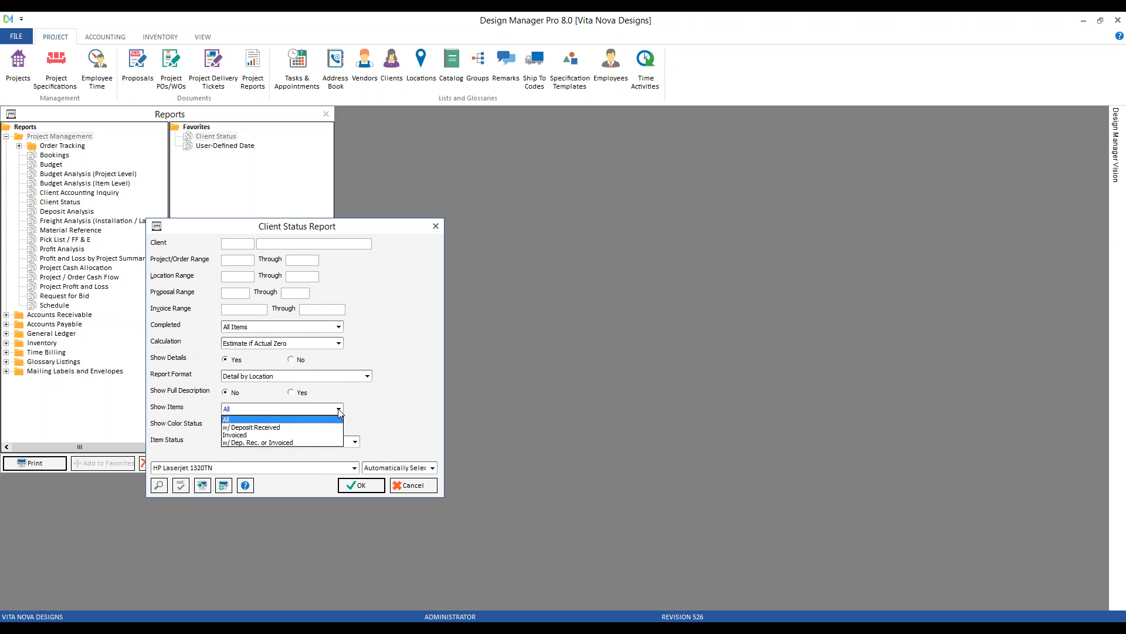
left_click(302, 435)
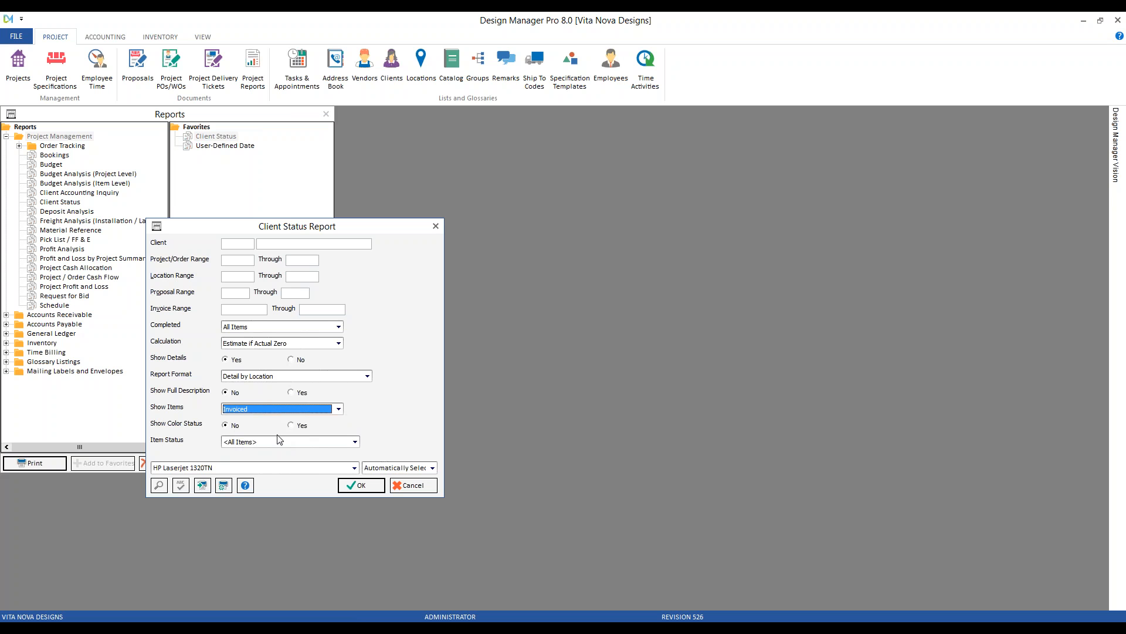
Step: Set the calculation to Actual (Invoice) and the items shown to w/ Dep. Rec. or Invoiced
left_click(257, 346)
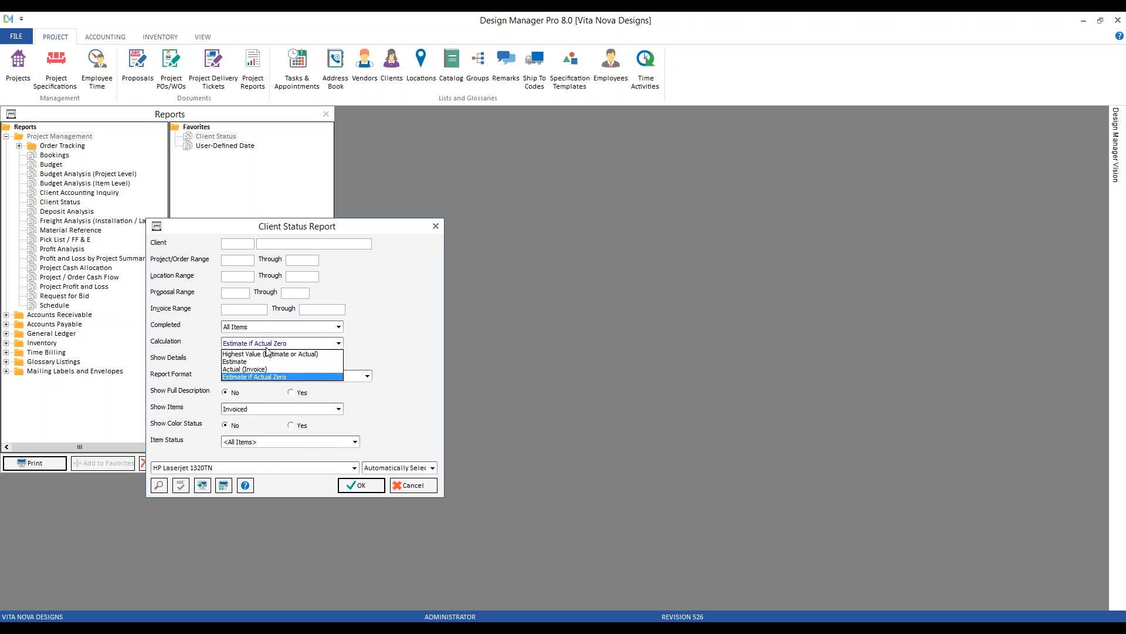
left_click(271, 371)
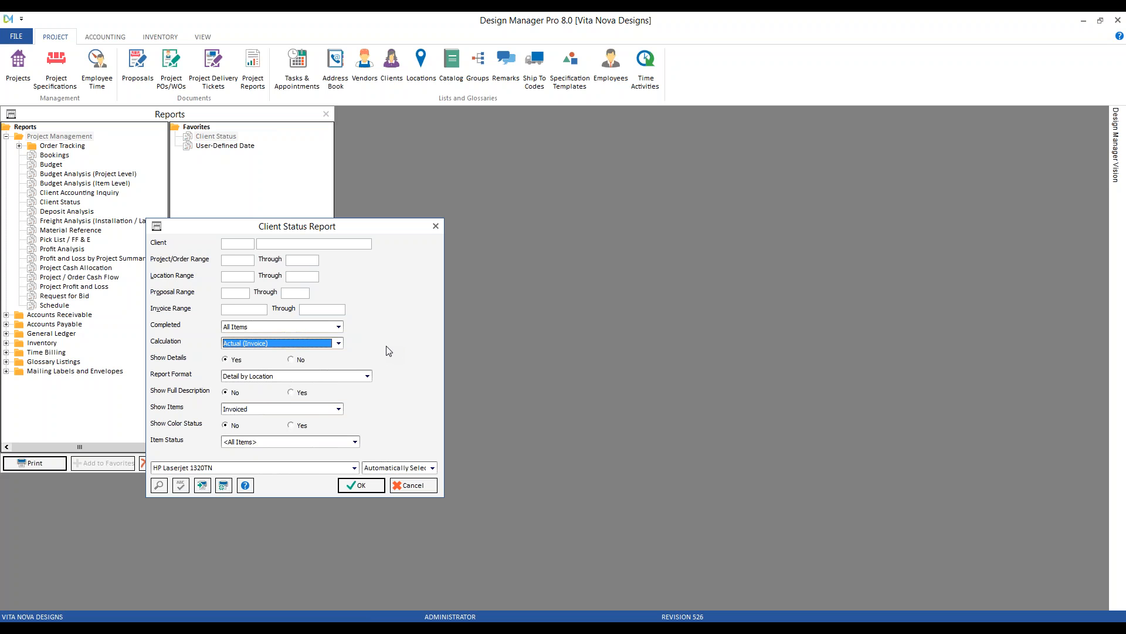
left_click(339, 409)
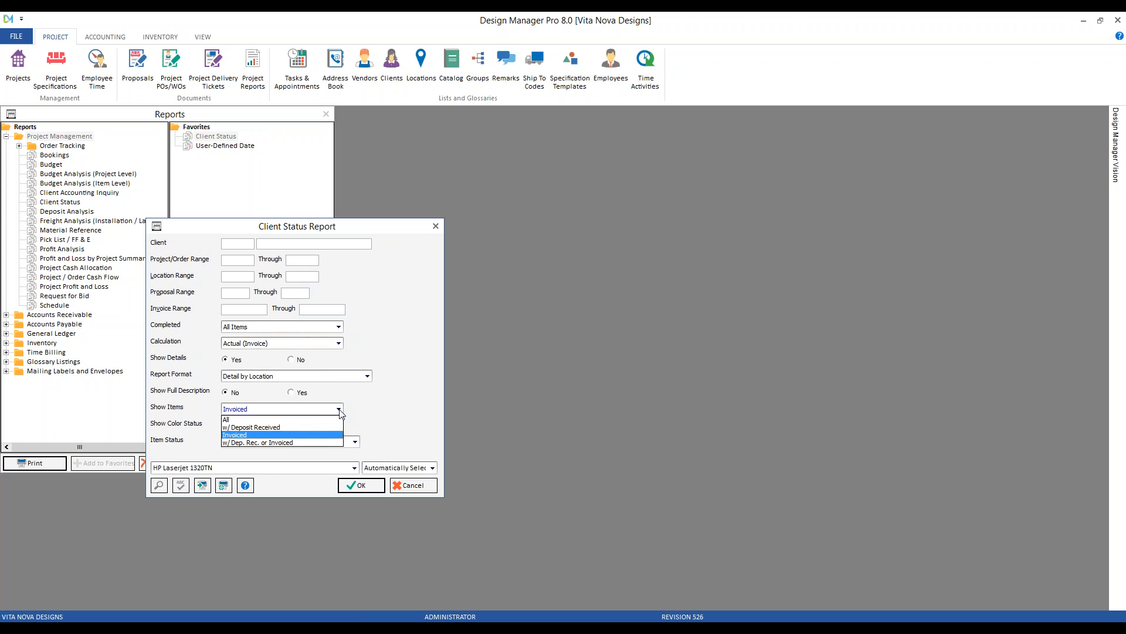
left_click(322, 443)
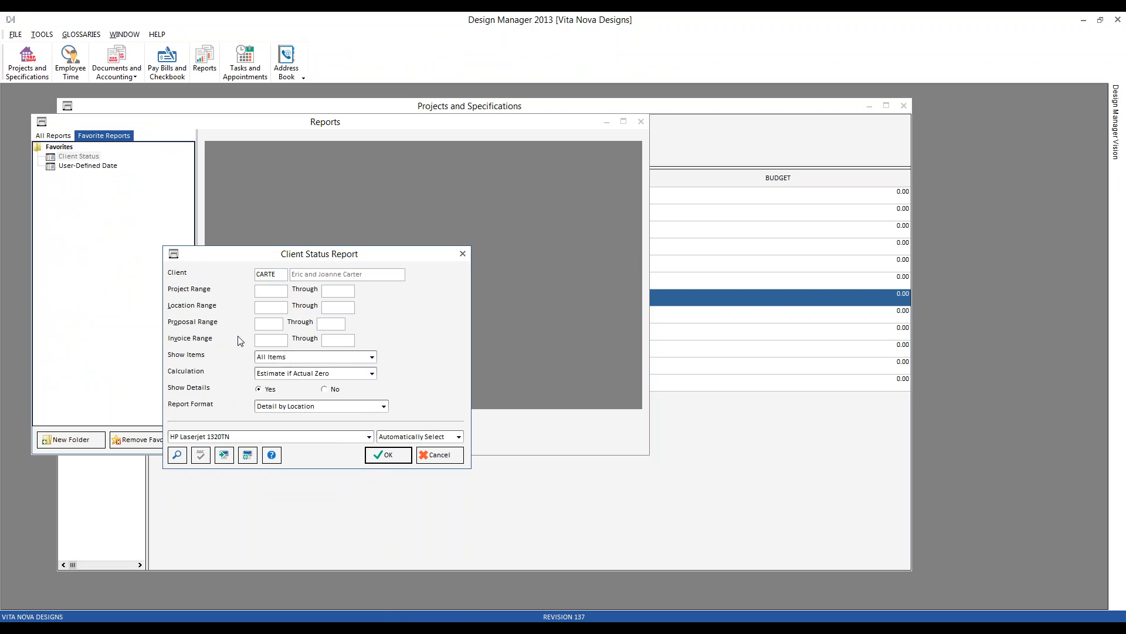
Step: Try the In-Progress (Ordered + Not Invoiced) choice for the items shown in the 2013 Client Status report and cancel its options
left_click(270, 359)
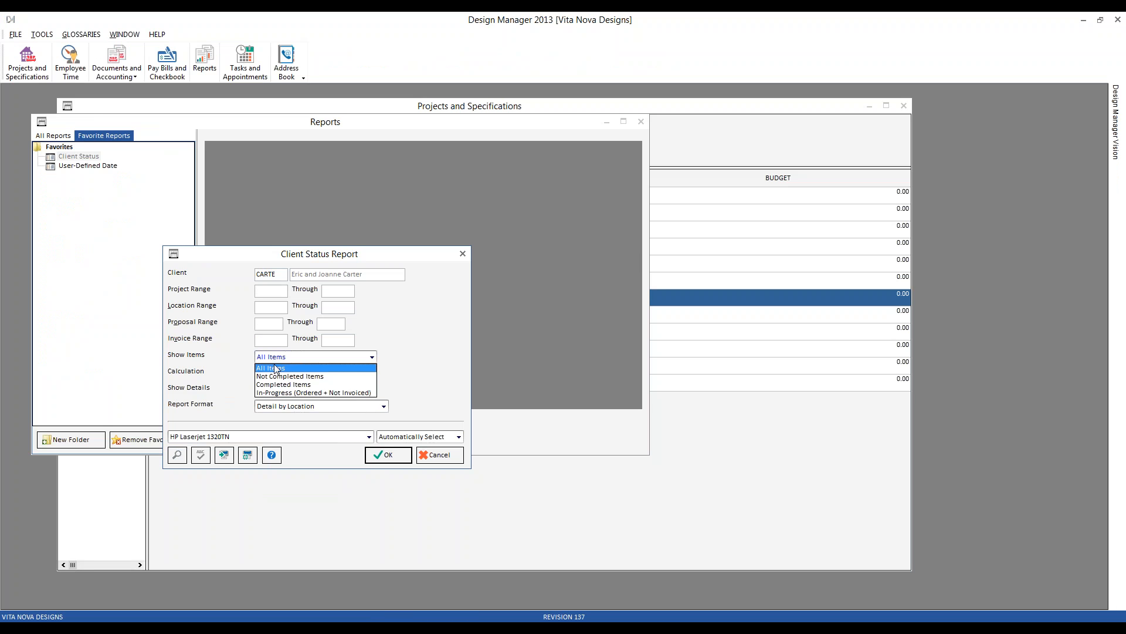
left_click(283, 392)
left_click(438, 455)
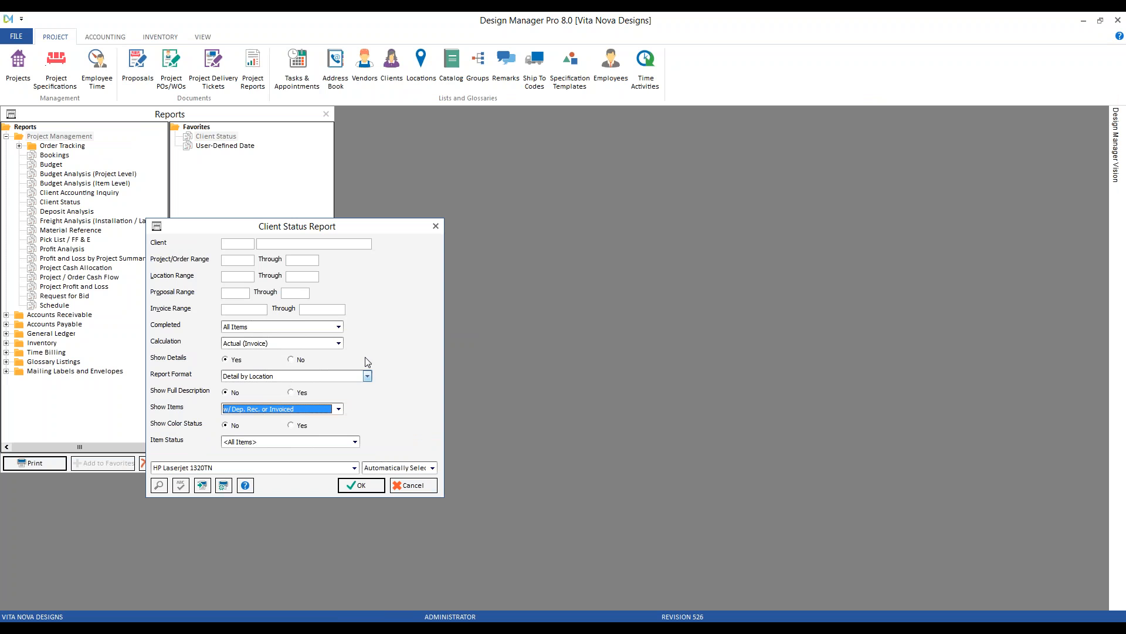
Step: Check the Completed choices in the Pro 8.0 Client Status options, keep All Items and set the item status to Delivered
left_click(271, 327)
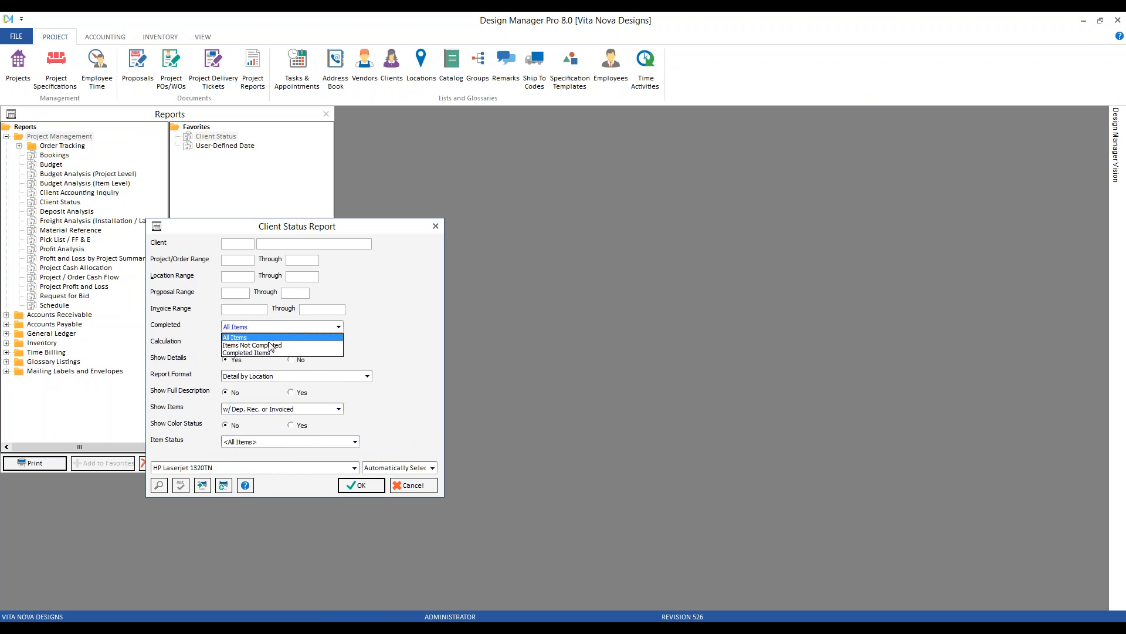
left_click(364, 338)
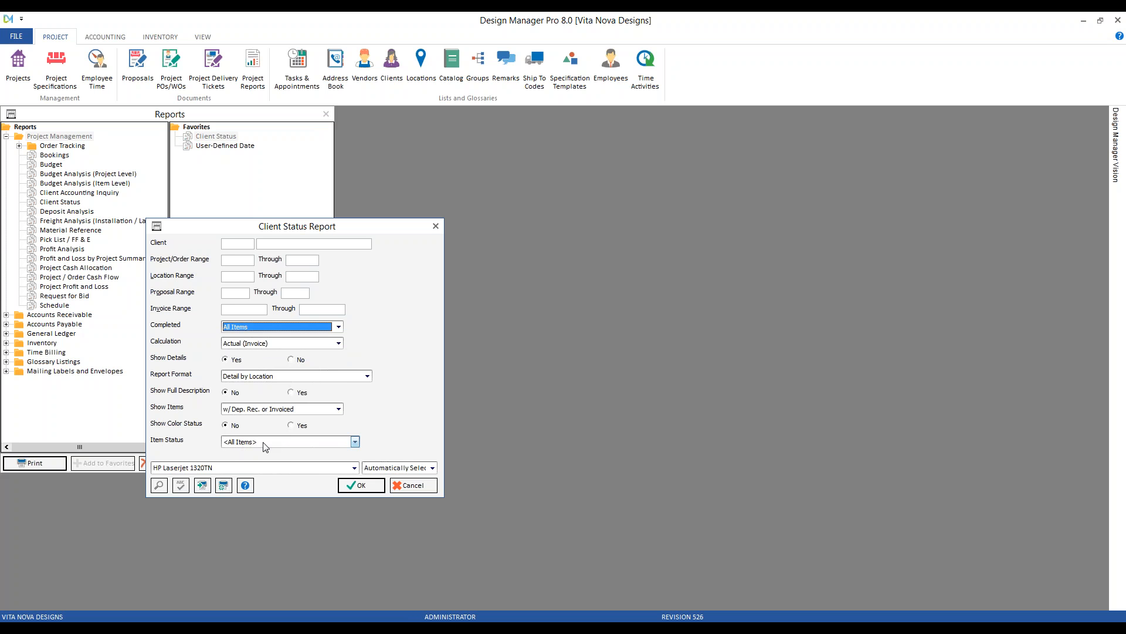
left_click(265, 443)
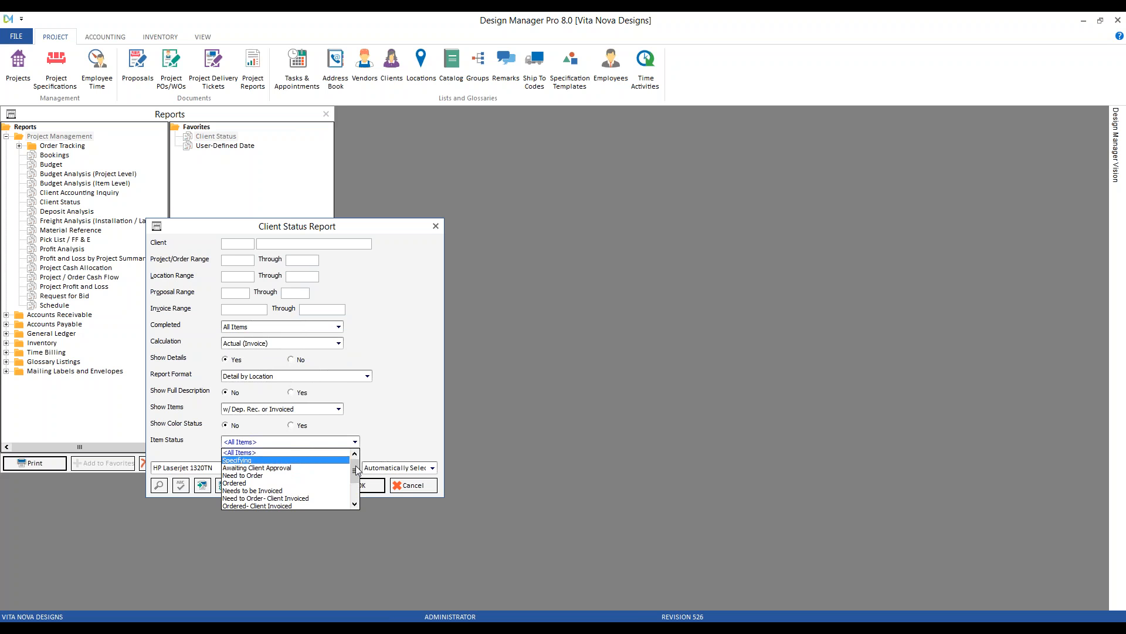
left_click_drag(356, 468, 356, 478)
left_click(327, 498)
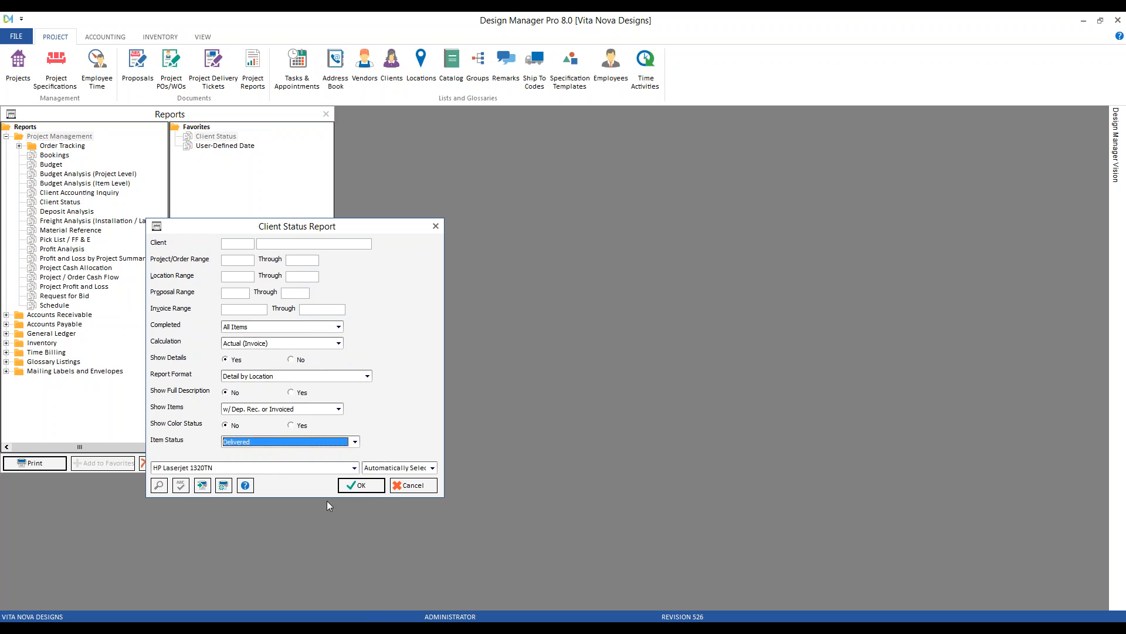
Step: Enter the client code for the owner of project CAR01 and preview the Client Status report
left_click(232, 243)
type("CARTE")
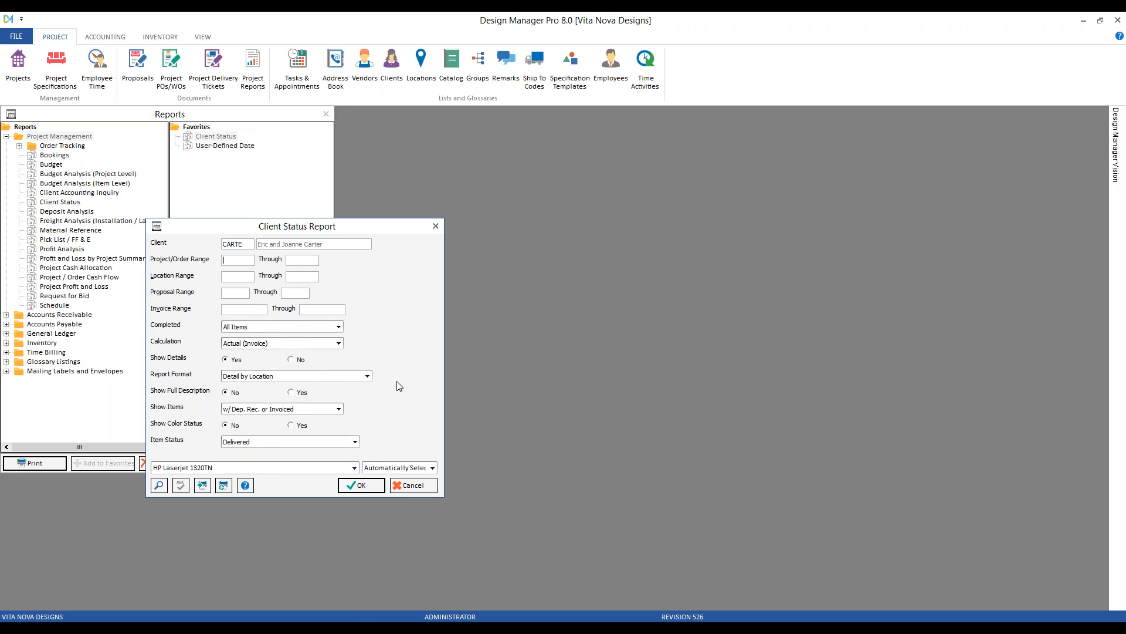
left_click(370, 487)
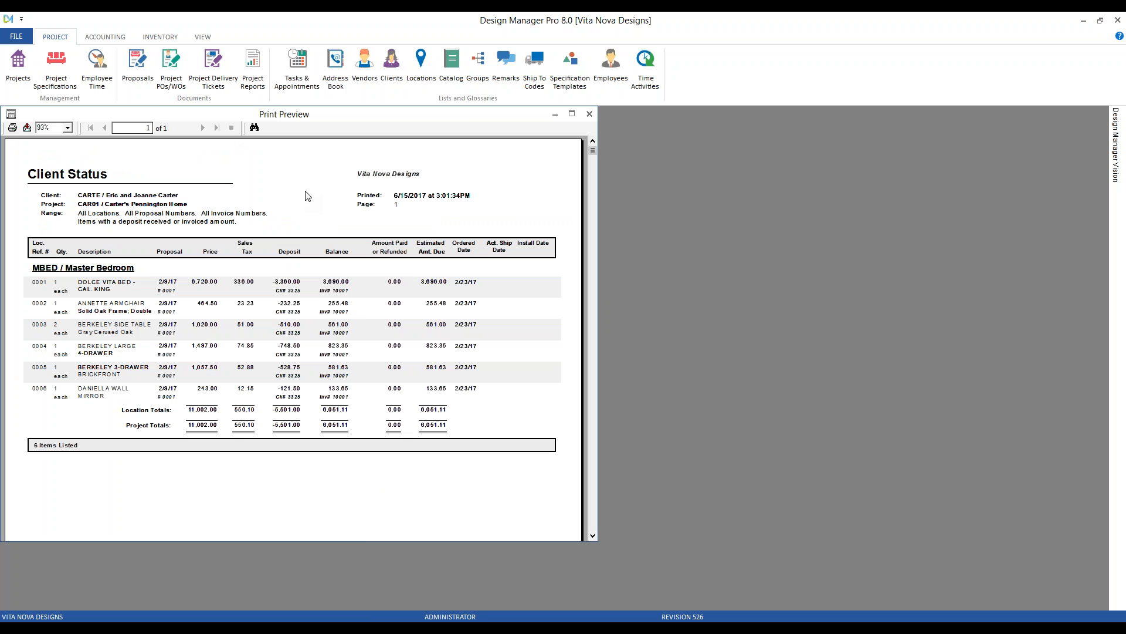
Step: Close the report preview, reopen the Client Status report options and enter the client code for the owner of project HIL01
left_click(590, 114)
double_click(223, 138)
left_click_drag(201, 129, 424, 227)
type("HILL")
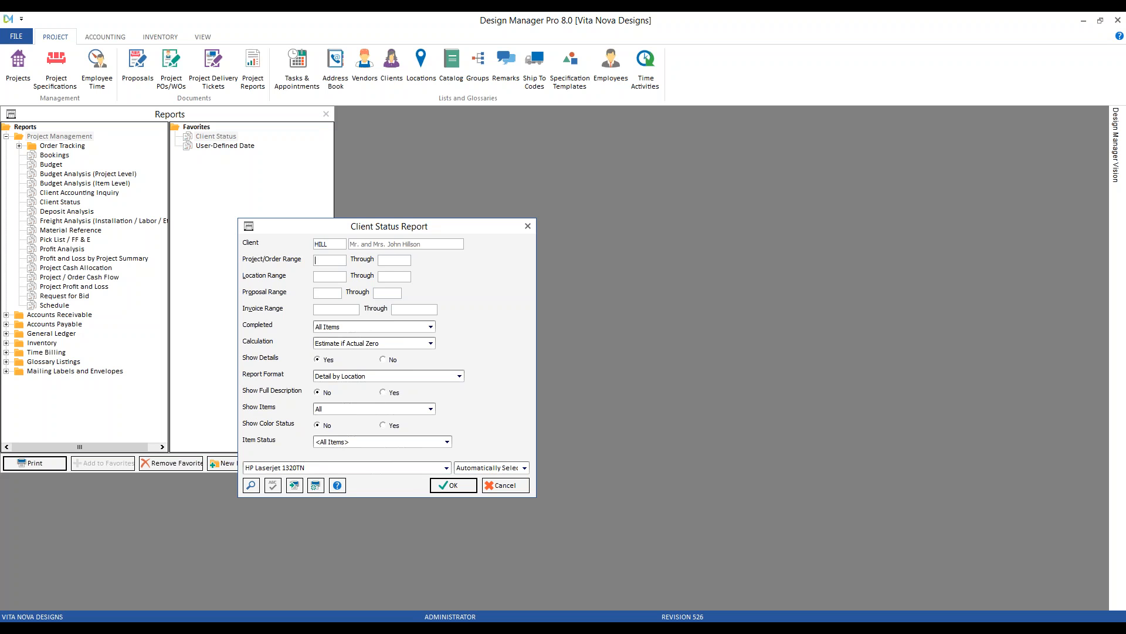
Step: Limit the item status to Awaiting Client Approval and preview the Client Status report
left_click(328, 443)
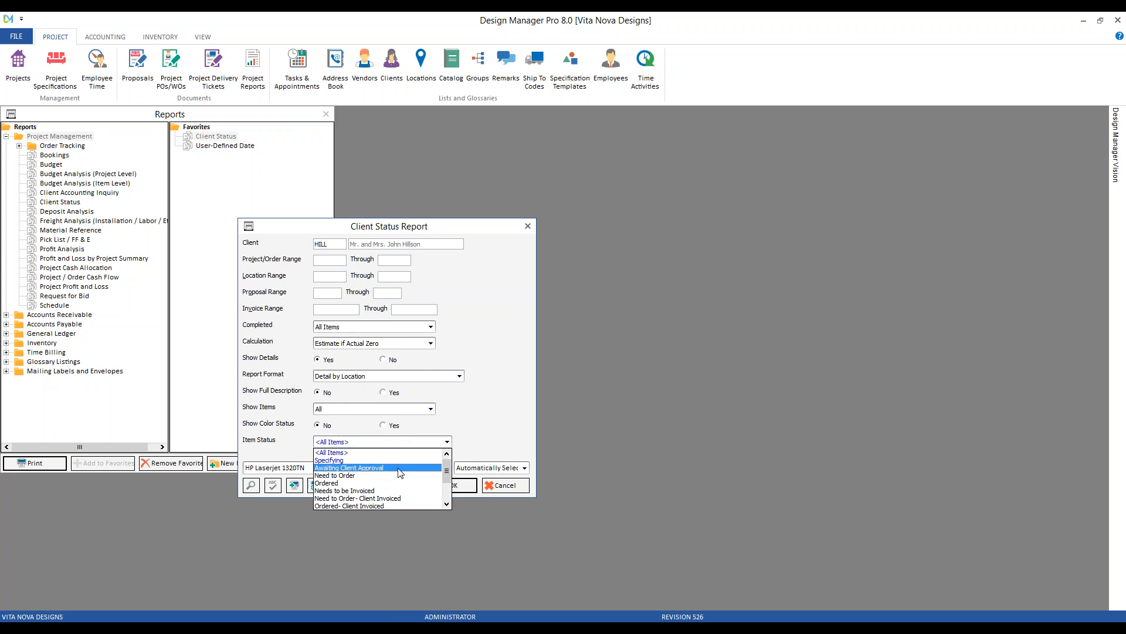
left_click(384, 468)
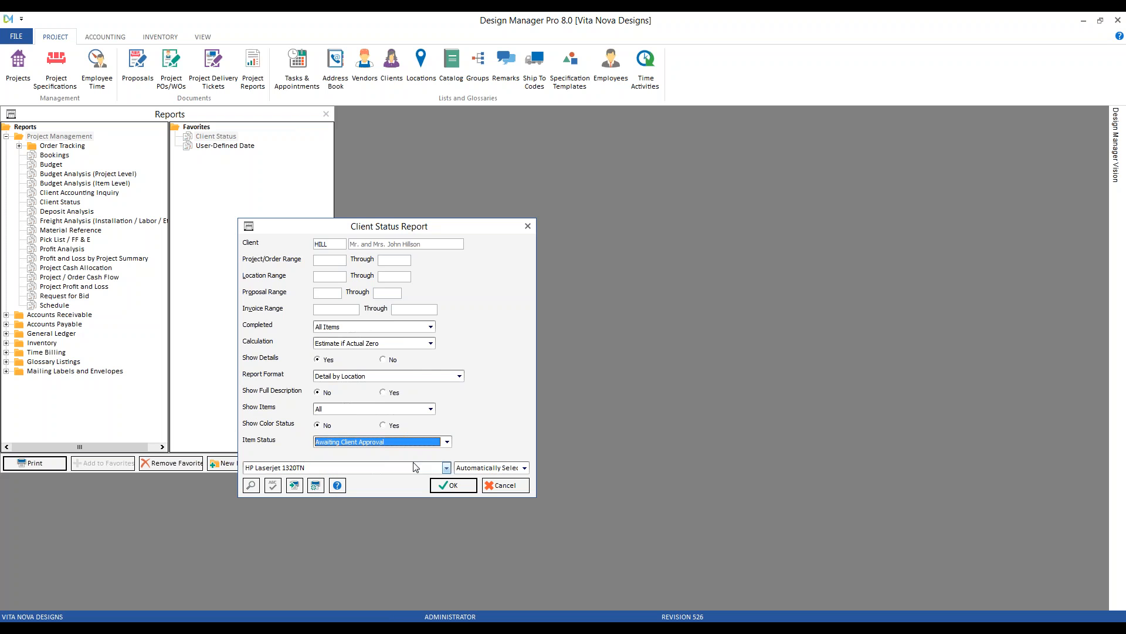
left_click(474, 487)
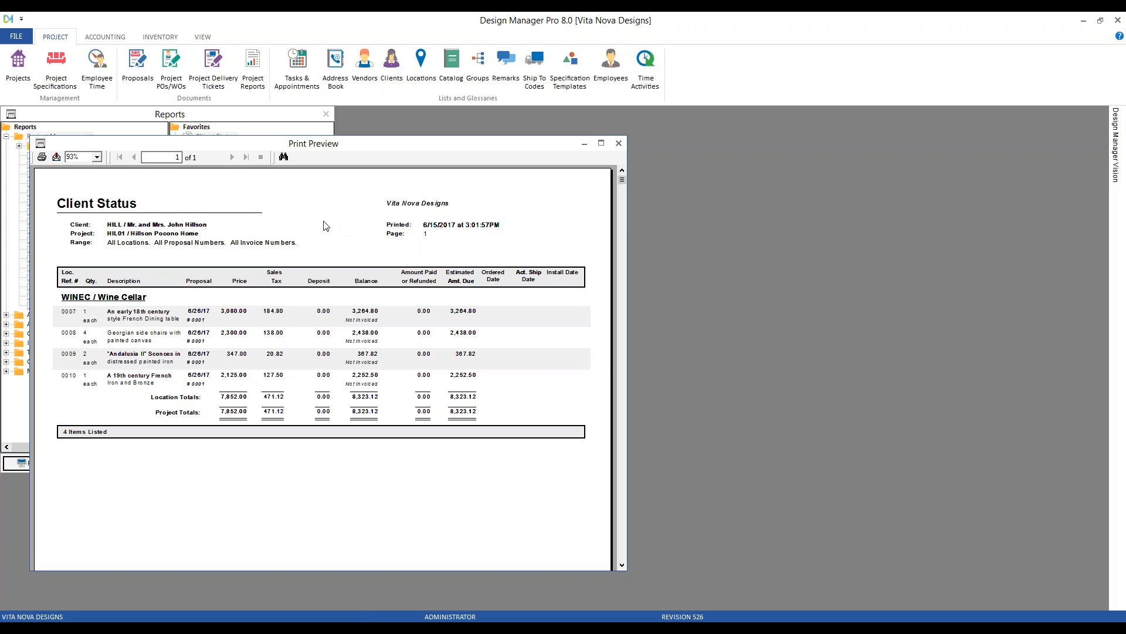
Step: Examine the item statuses in project CAR01's specifications, and close both the specifications and the report preview
left_click(57, 63)
type("CAR01")
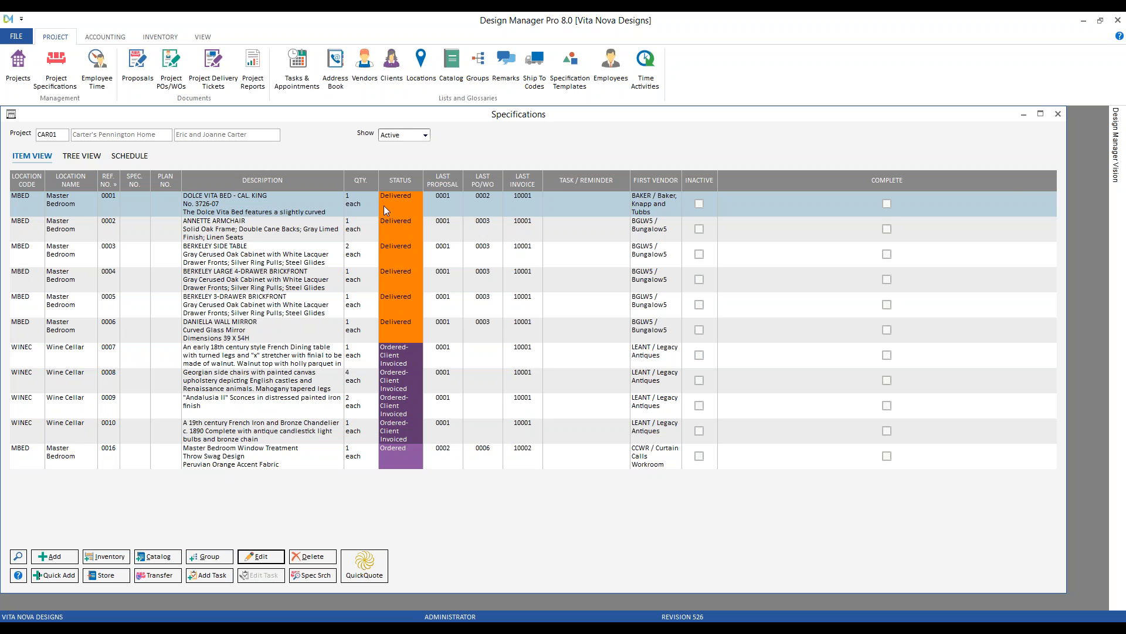
left_click(1058, 114)
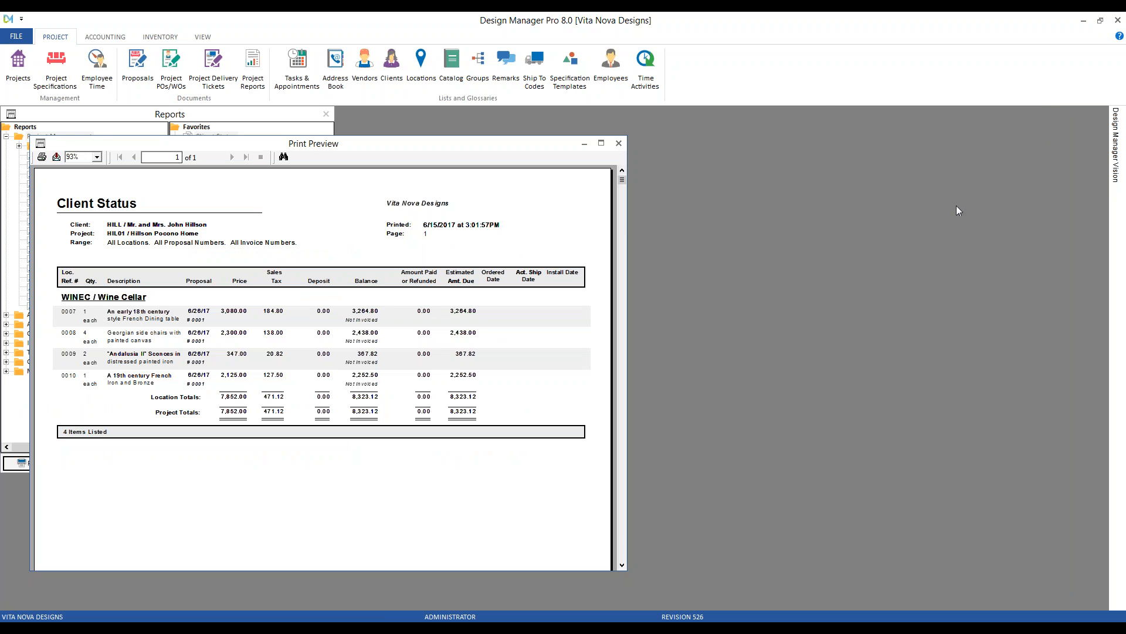
left_click(619, 143)
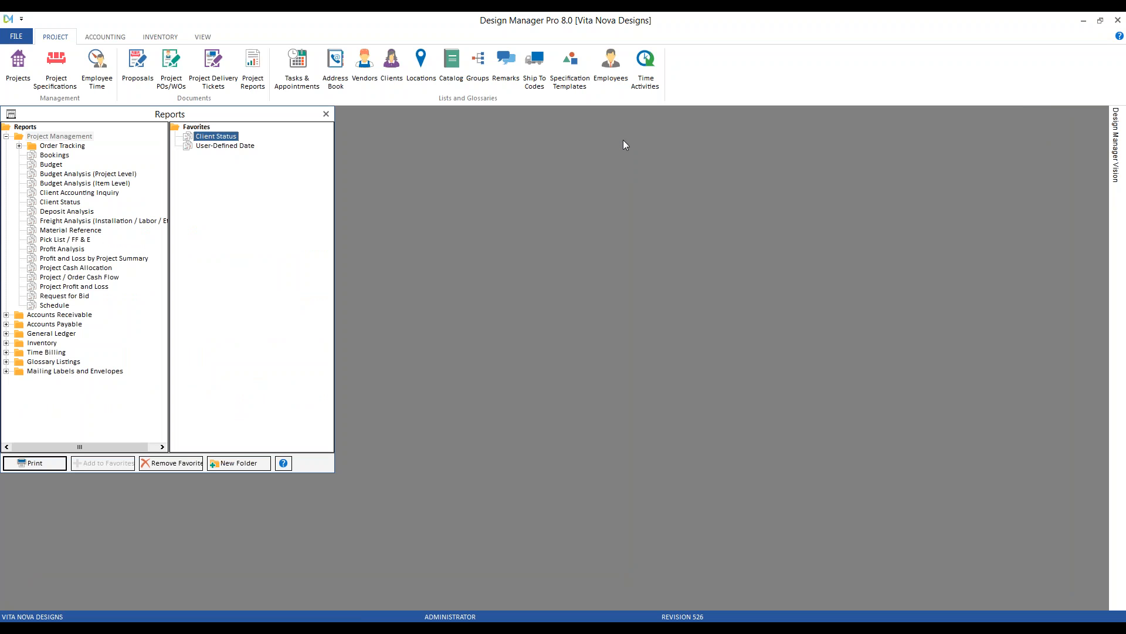